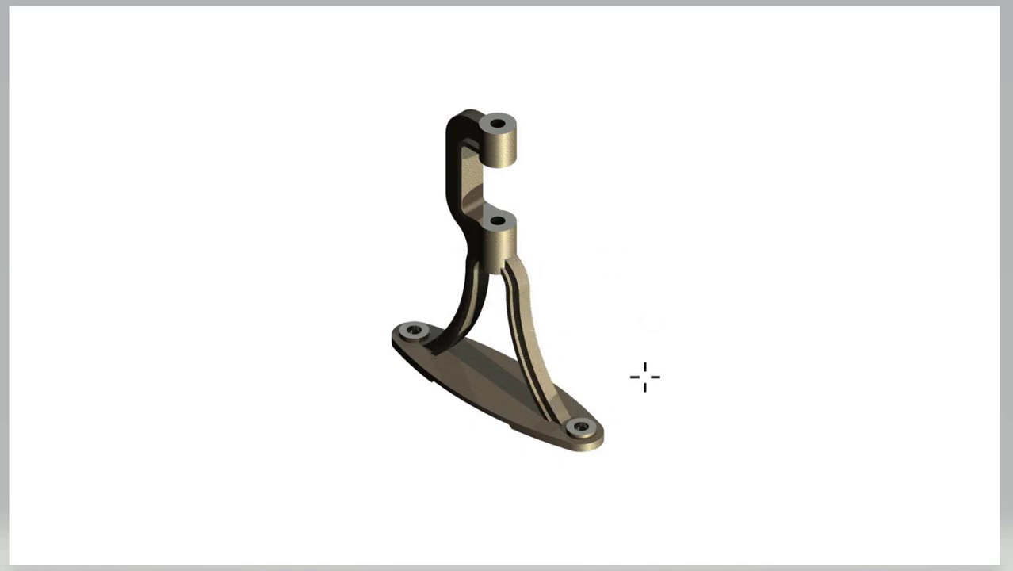
Switch to the CONTOUR STAND.idw drawing in Inventor and examine the front view's dimensions, section A-A and the shaded isometric view.
key("alt+Tab")
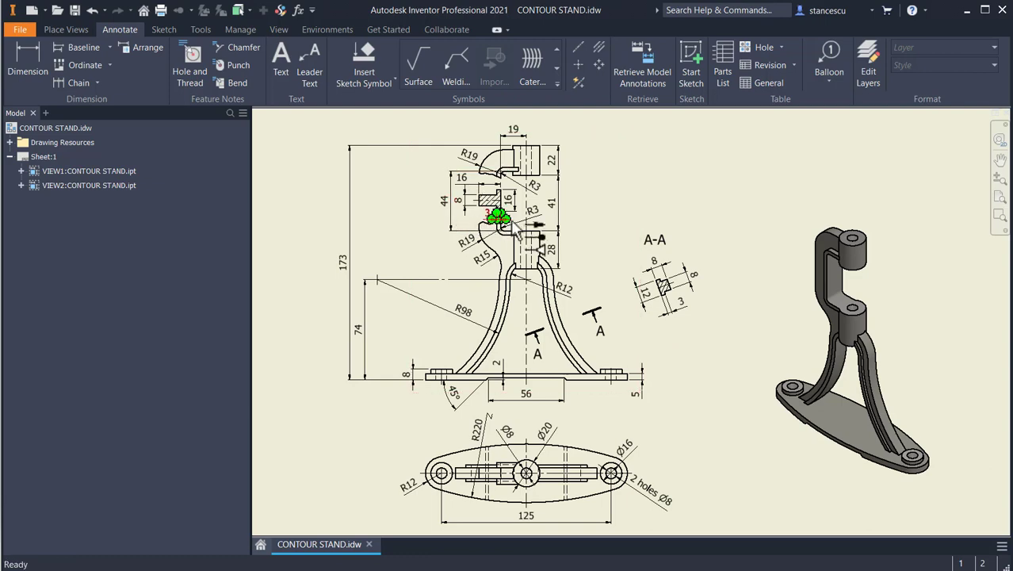
scroll(500, 208, "up", 5)
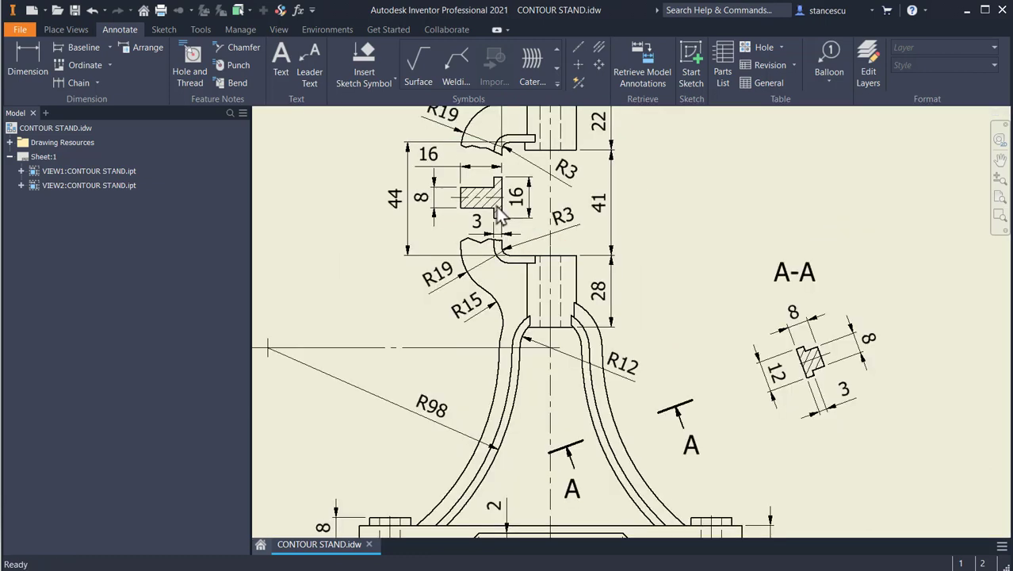
scroll(520, 238, "down", 2)
middle_click_drag(530, 271, 579, 370)
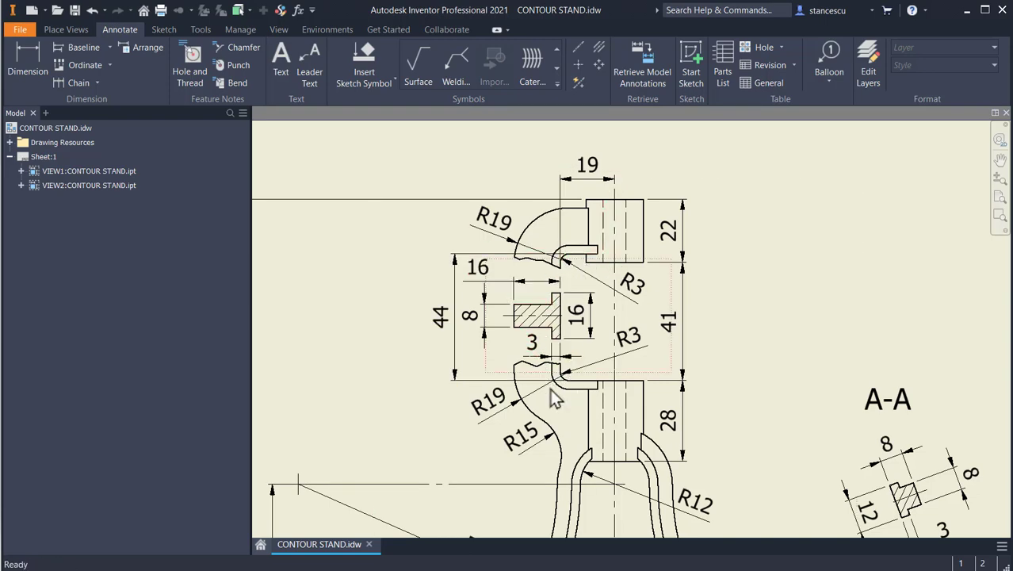
scroll(607, 399, "down", 3)
middle_click_drag(651, 409, 641, 274)
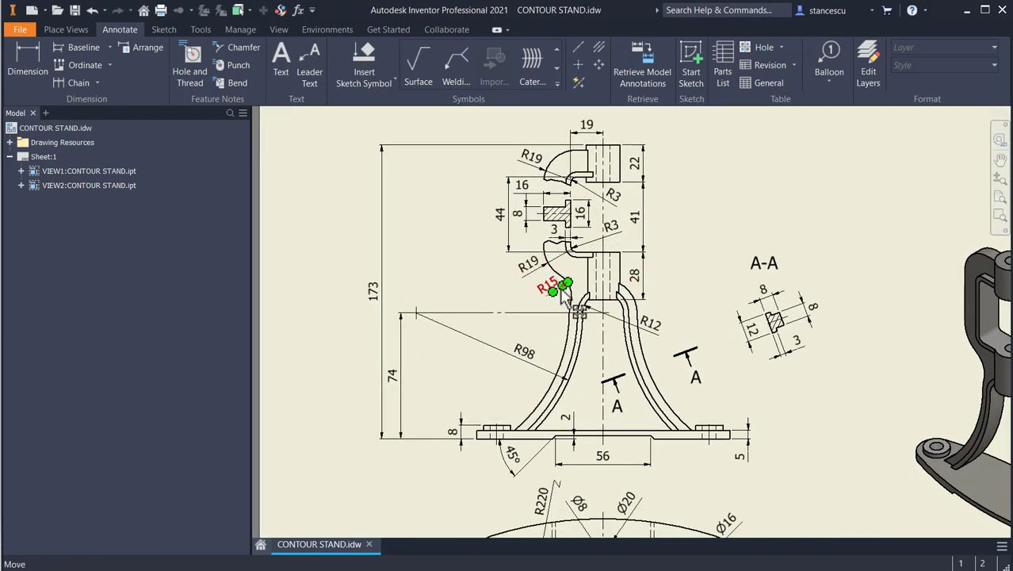
scroll(563, 347, "down", 3)
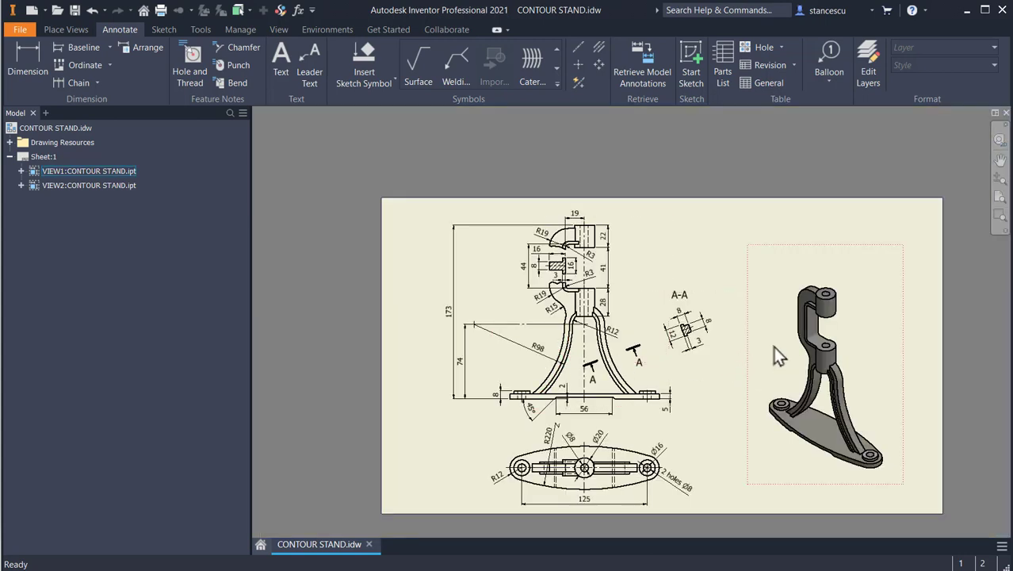
scroll(776, 350, "up", 3)
scroll(856, 393, "up", 3)
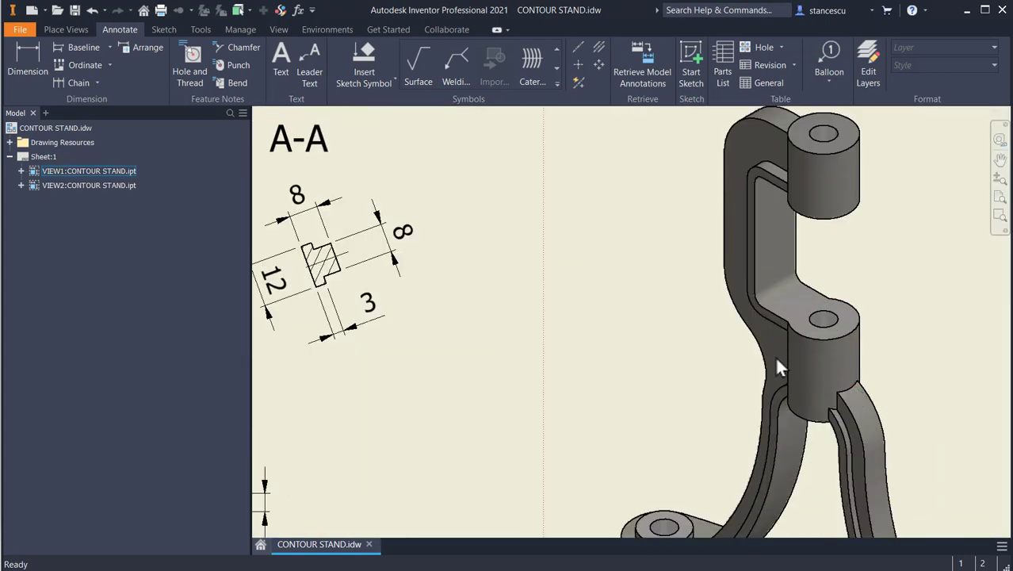
scroll(774, 358, "down", 3)
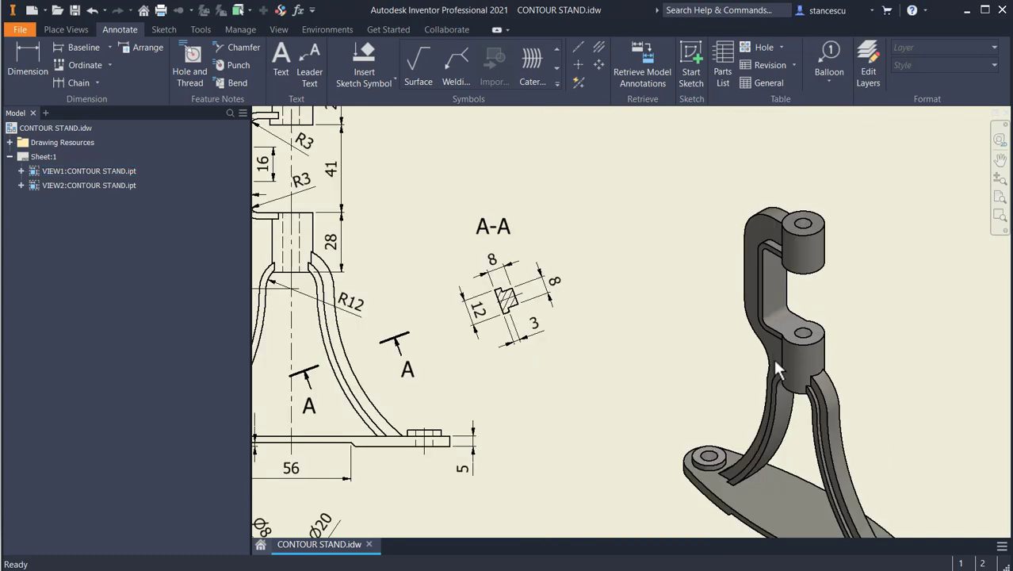
scroll(785, 345, "up", 2)
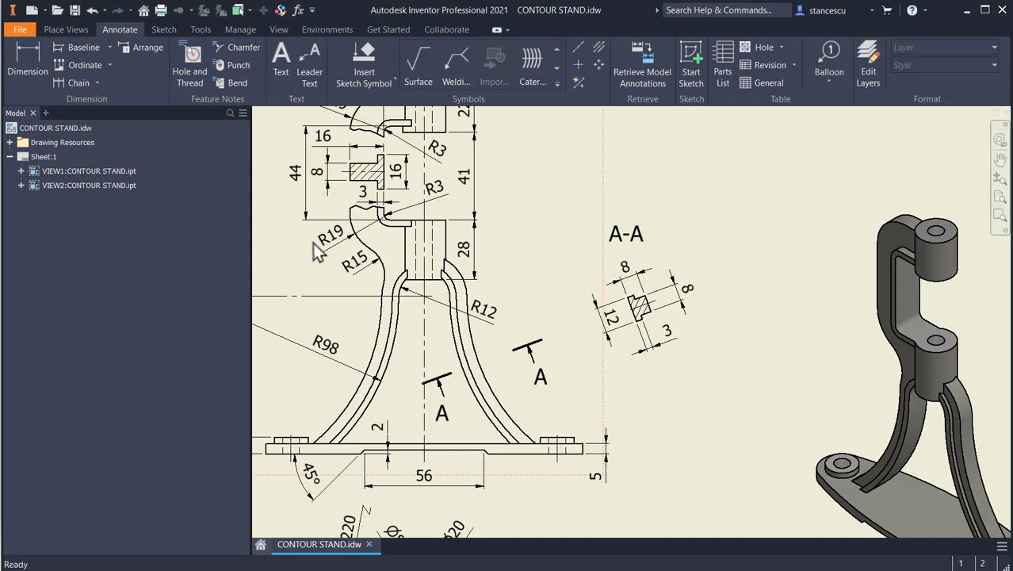
scroll(735, 361, "down", 3)
scroll(740, 397, "up", 2)
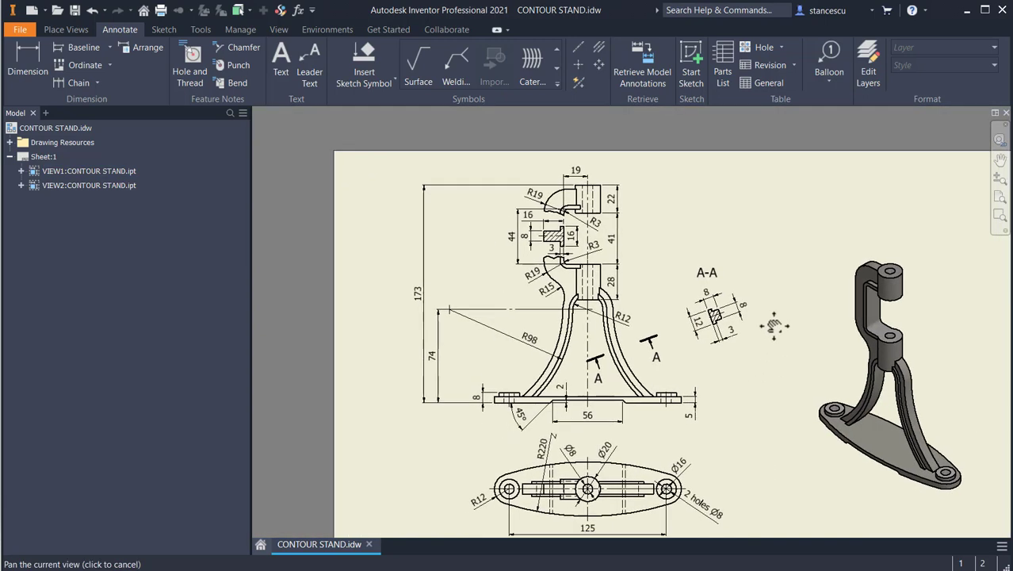
Examine the base plate's dimensions in the top view: outer arc radius, end radius and hole spacing.
middle_click_drag(740, 436, 765, 345)
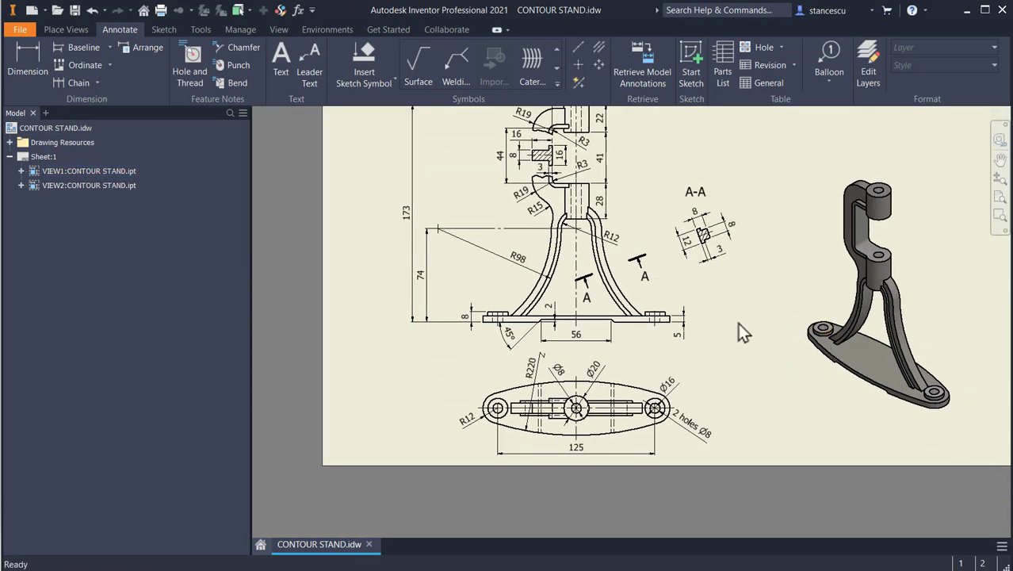
scroll(576, 407, "up", 3)
middle_click_drag(596, 343, 596, 295)
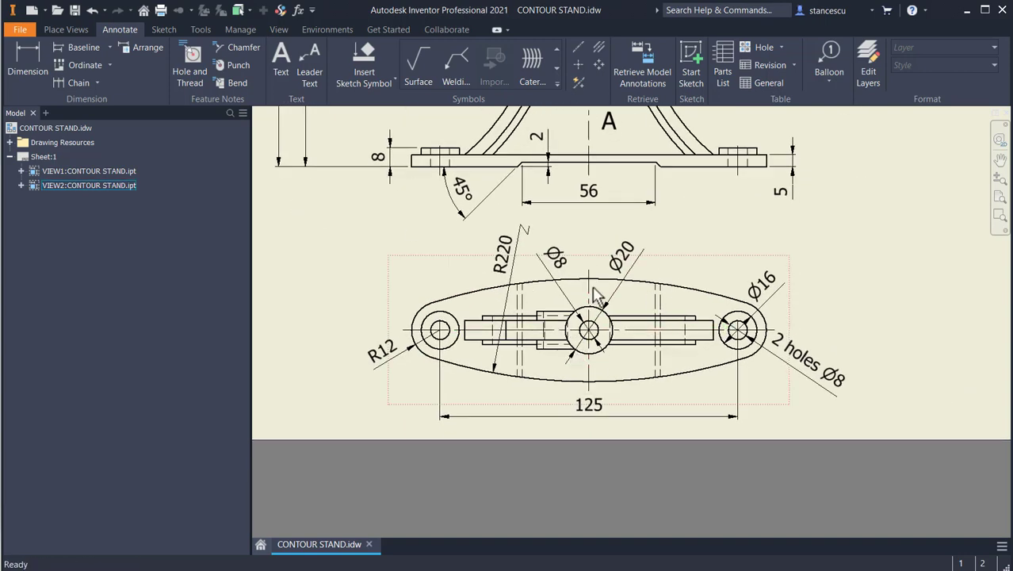
left_click(508, 301)
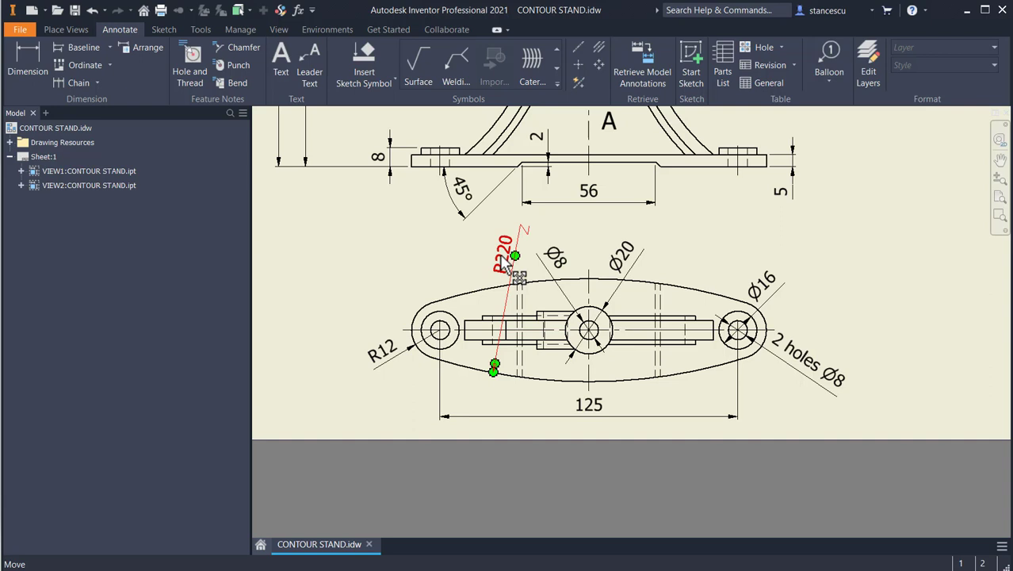
left_click(374, 361)
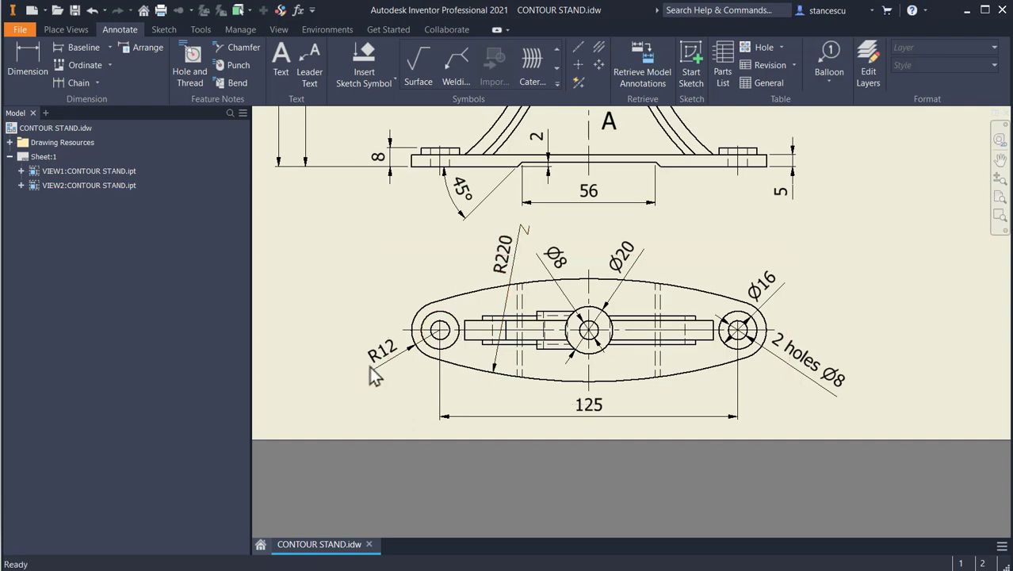
left_click(559, 419)
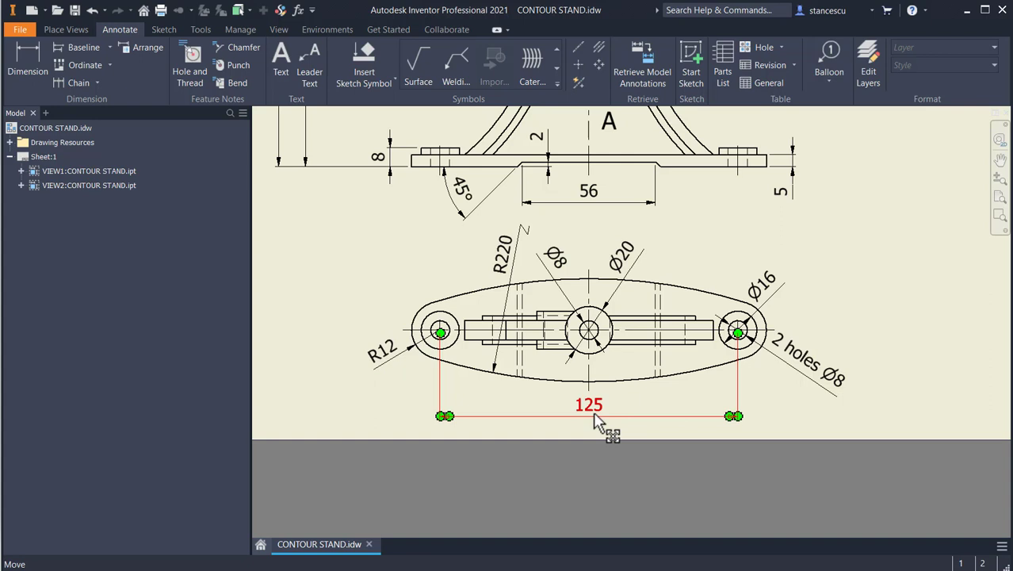
Create a new part, start a 2D sketch on the horizontal XZ plane and rotate the view so X runs horizontally.
left_click(31, 11)
double_click(441, 155)
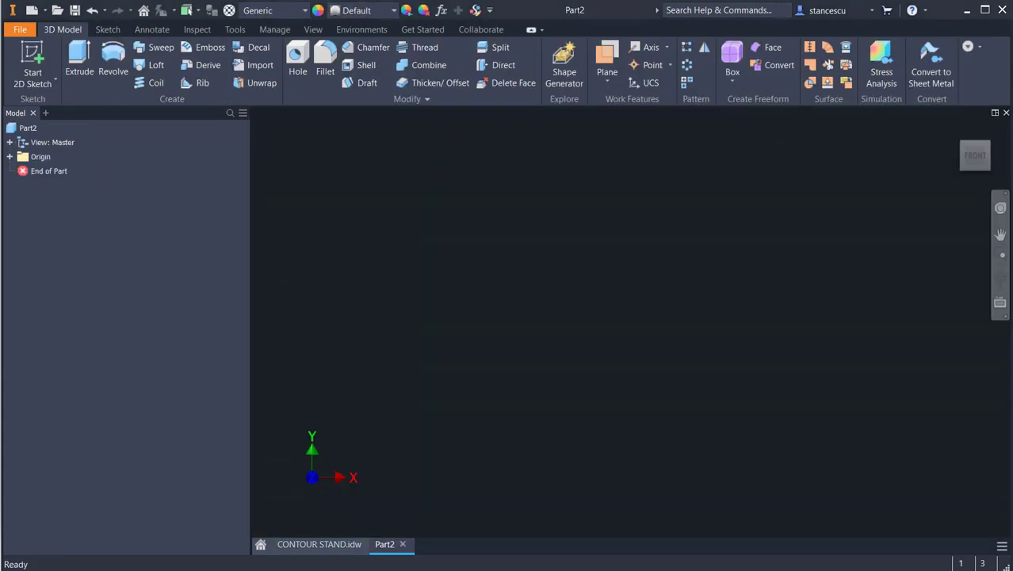
left_click(35, 56)
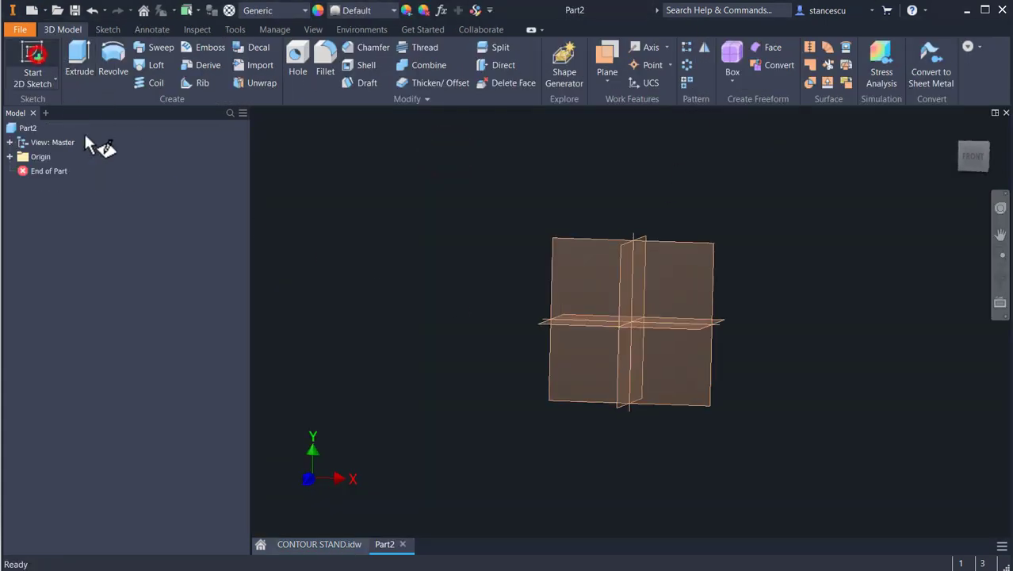
left_click(505, 332)
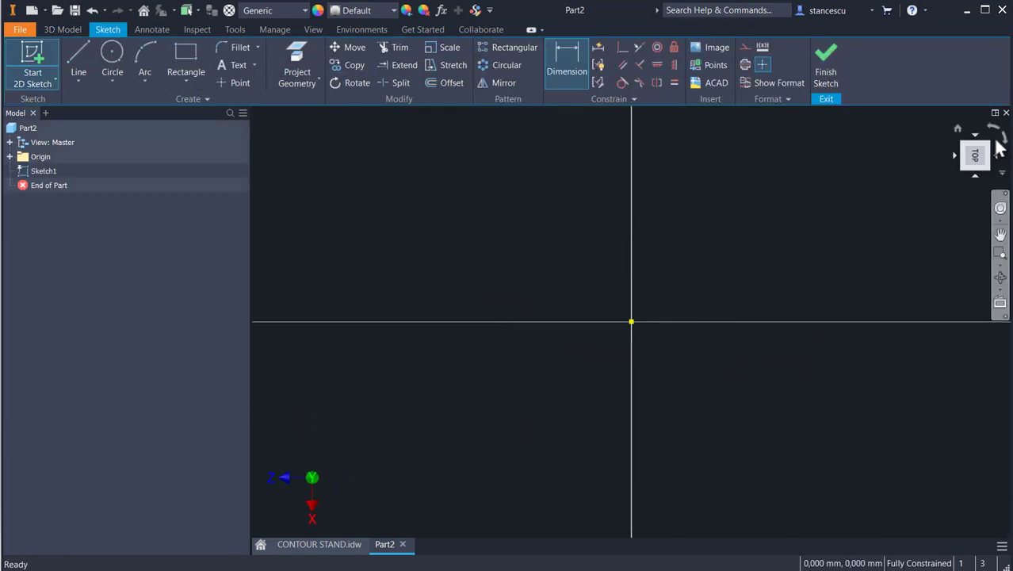
left_click(995, 128)
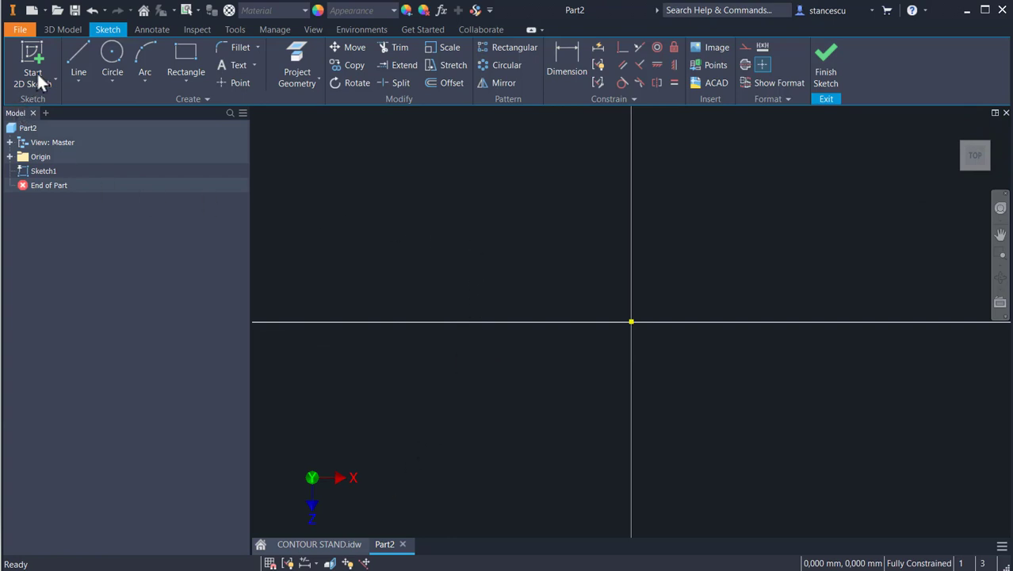
Sketch a centre-point circle with a radius of 12 mm to the upper left of the origin, using radius input.
left_click(112, 56)
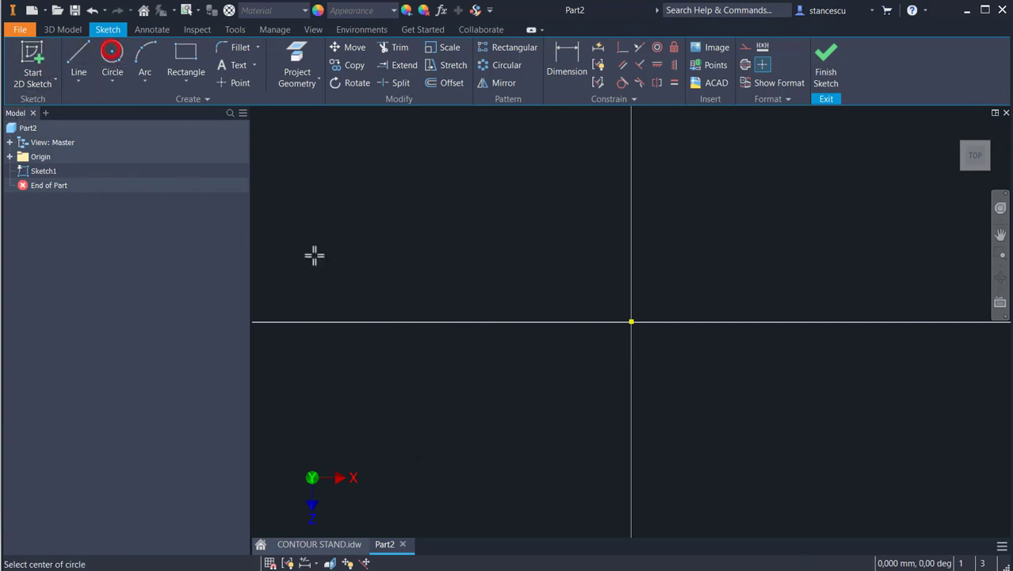
left_click(433, 284)
right_click(486, 283)
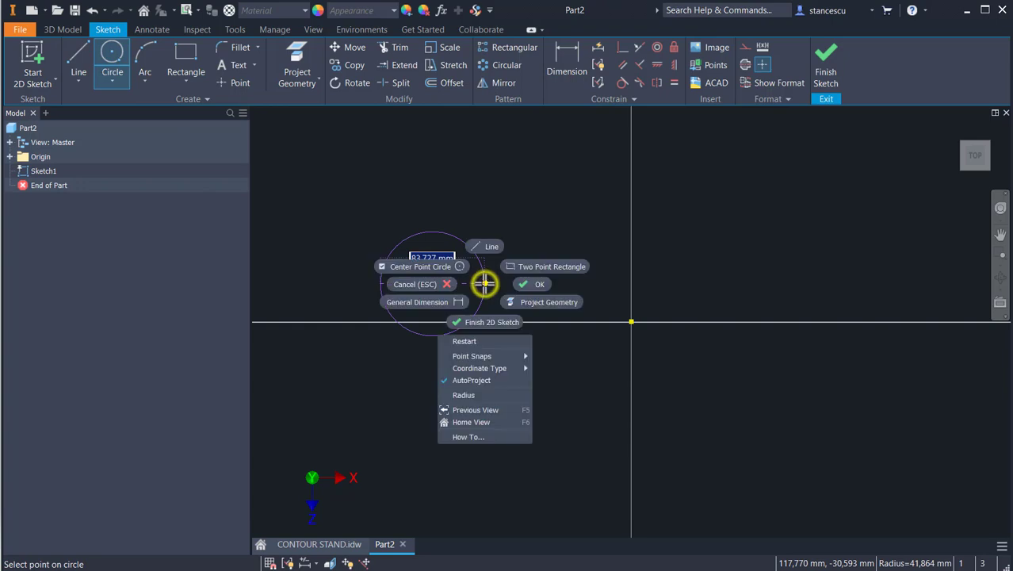
left_click(484, 283)
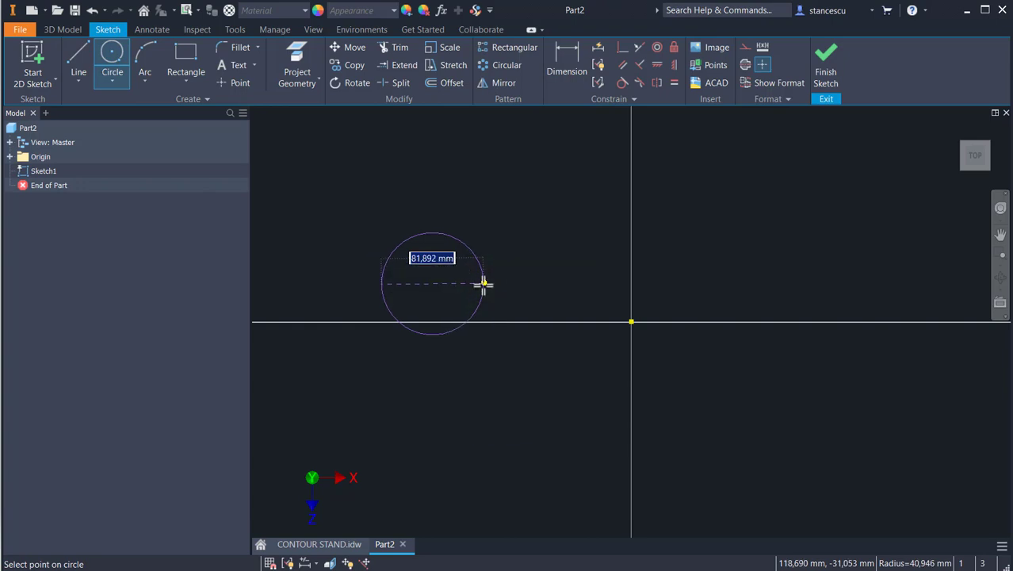
right_click(475, 259)
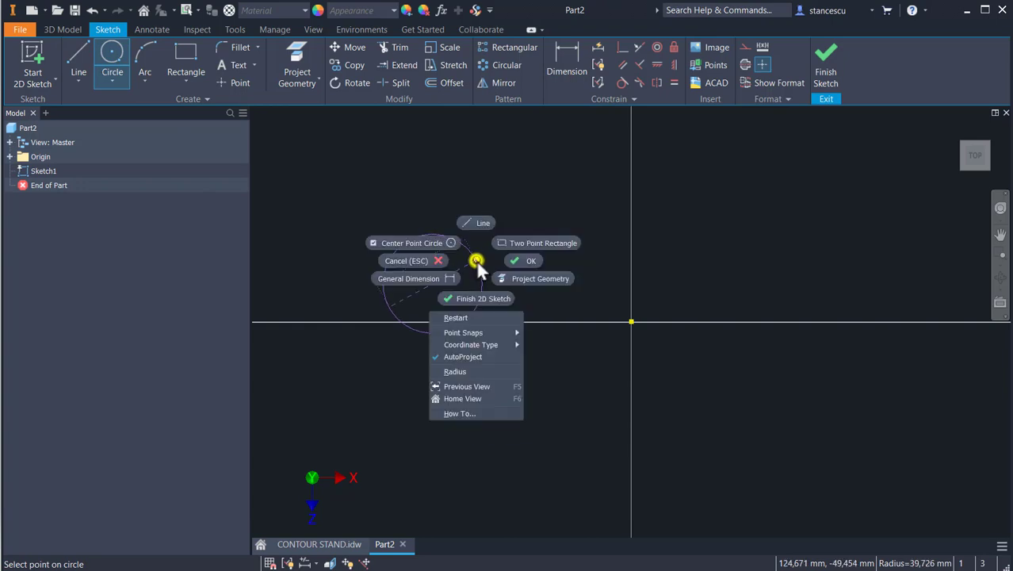
left_click(457, 371)
type("1")
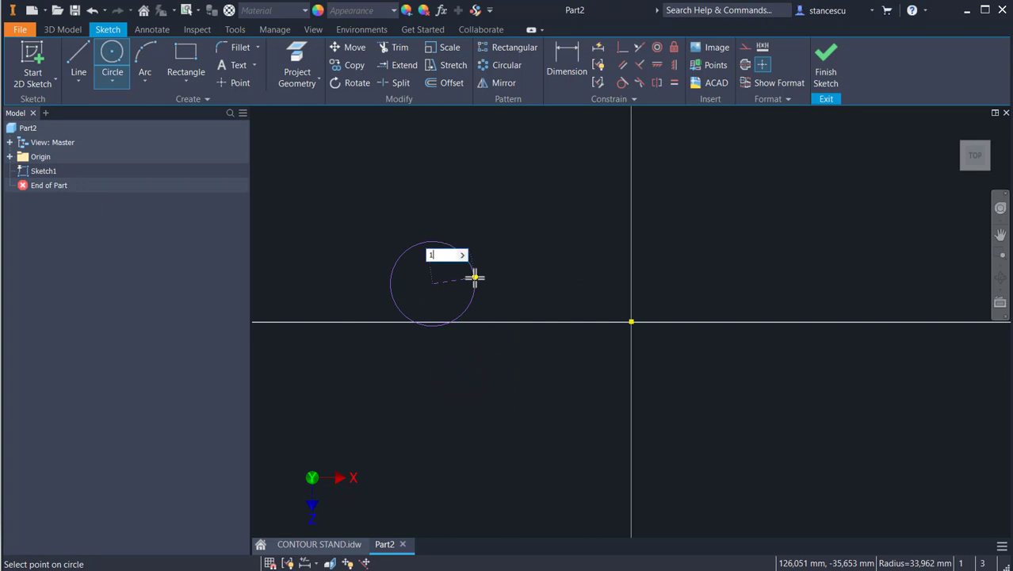
type("2")
key("Return")
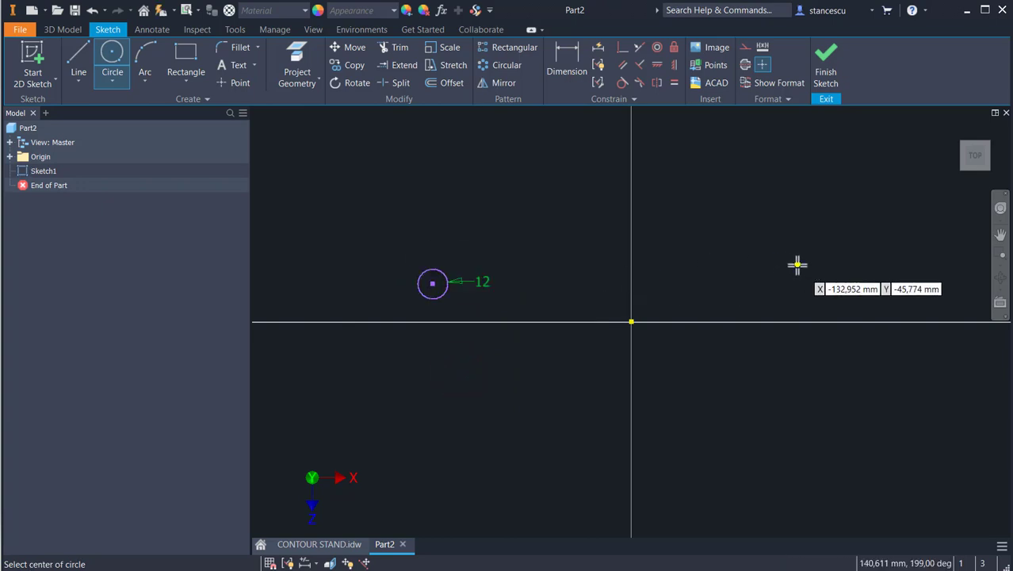
Sketch a second circle to the upper right of the origin and constrain it equal to the 12 mm radius circle.
left_click(797, 265)
left_click(815, 285)
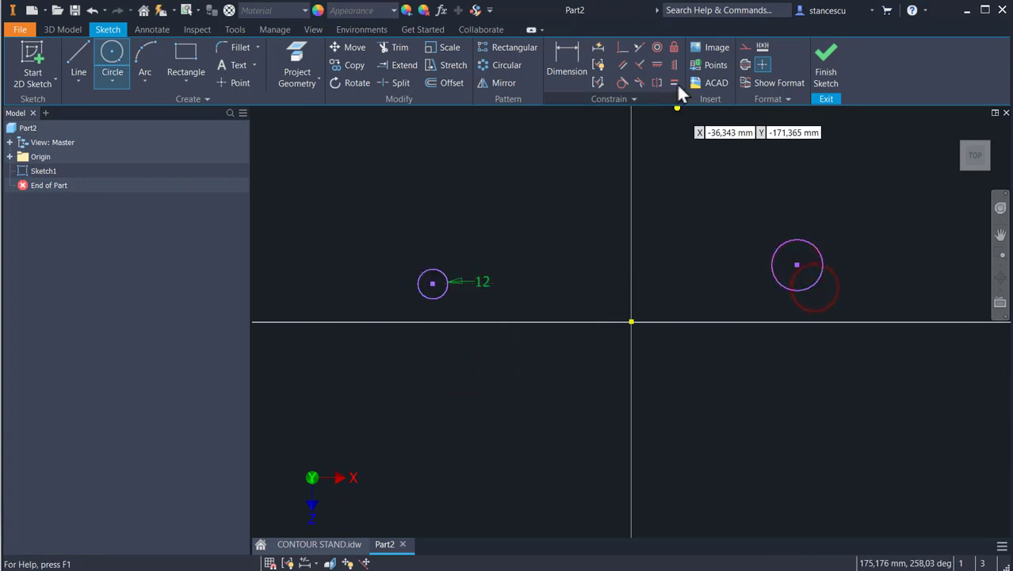
left_click(674, 83)
left_click(446, 287)
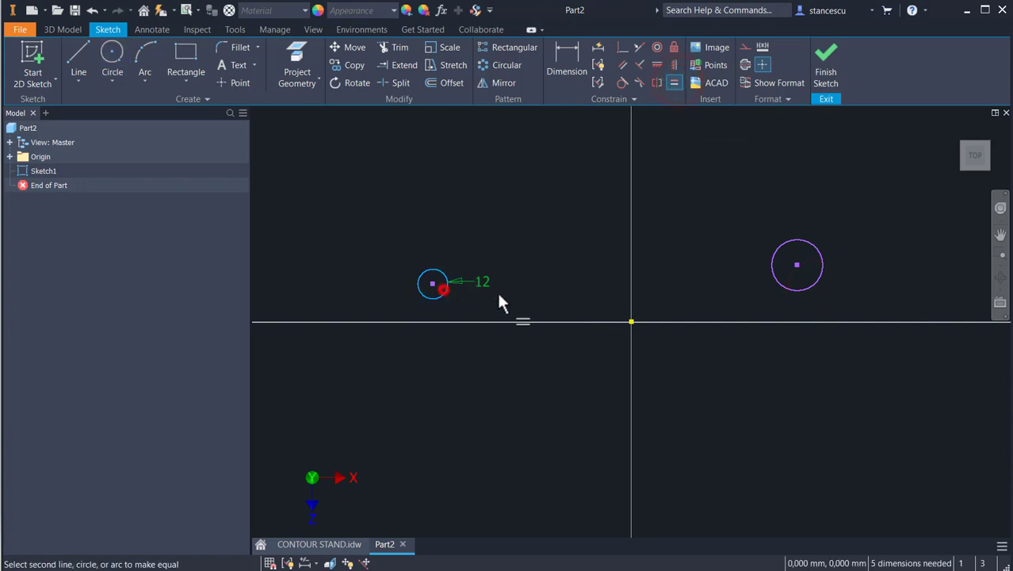
left_click(784, 286)
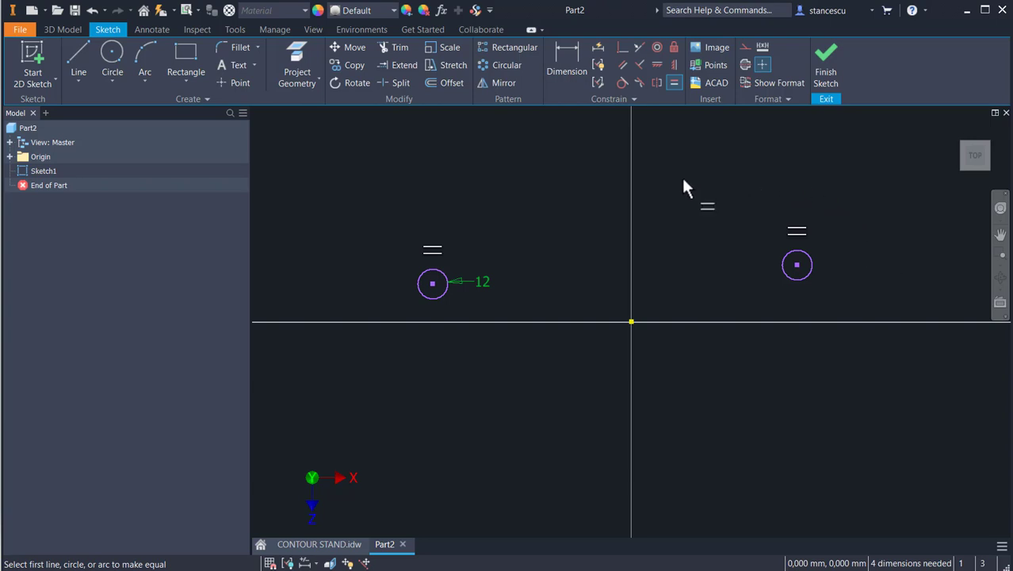
Draw a construction line joining the centres of the two circles, and turn construction mode off again.
left_click(654, 67)
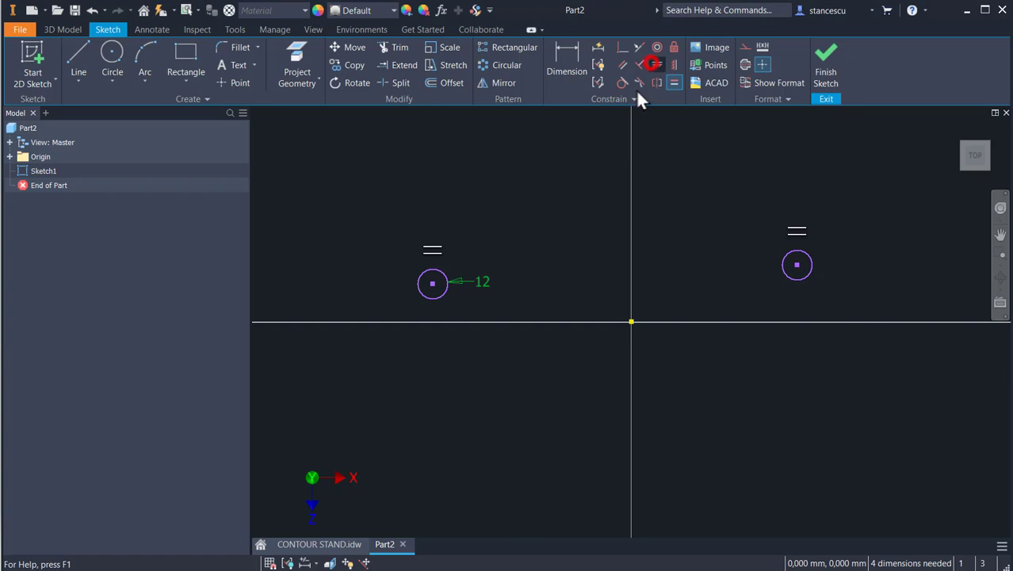
left_click(76, 57)
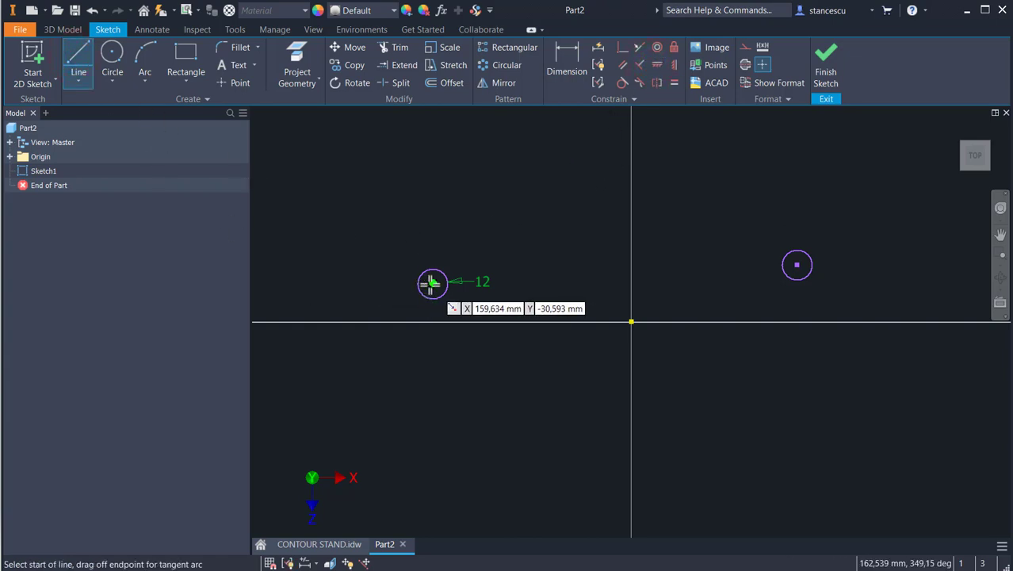
left_click(431, 283)
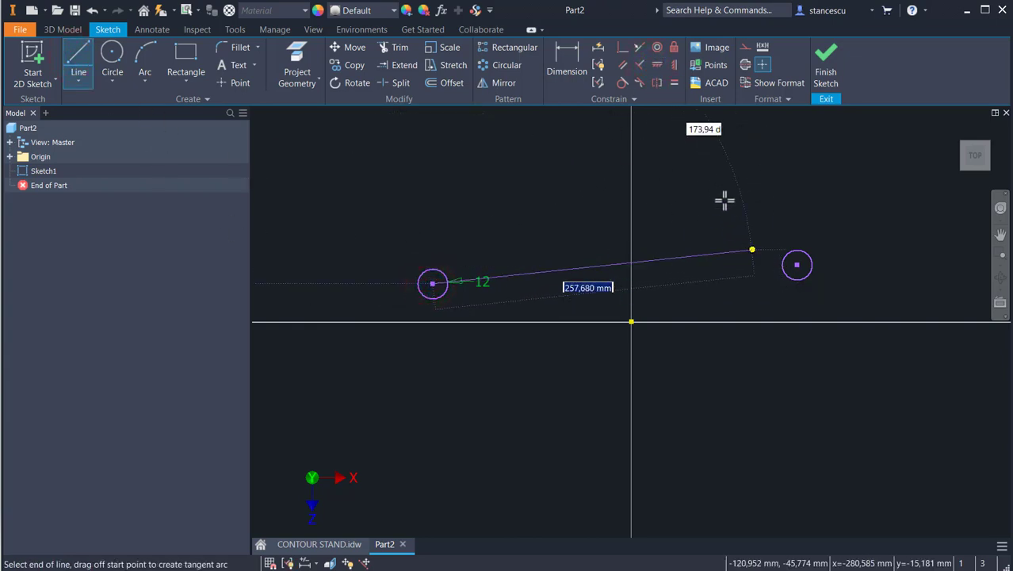
left_click(745, 48)
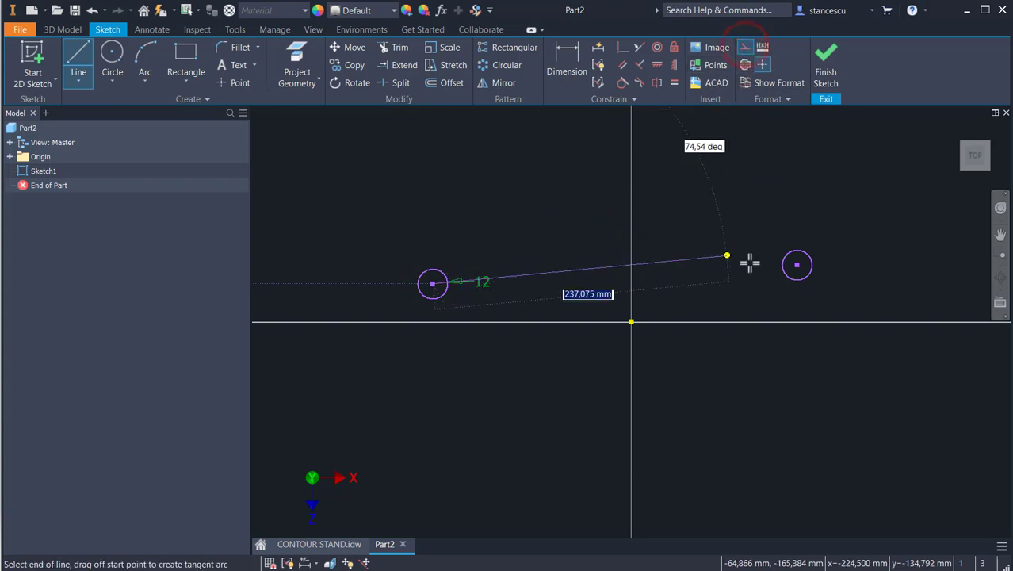
left_click(796, 264)
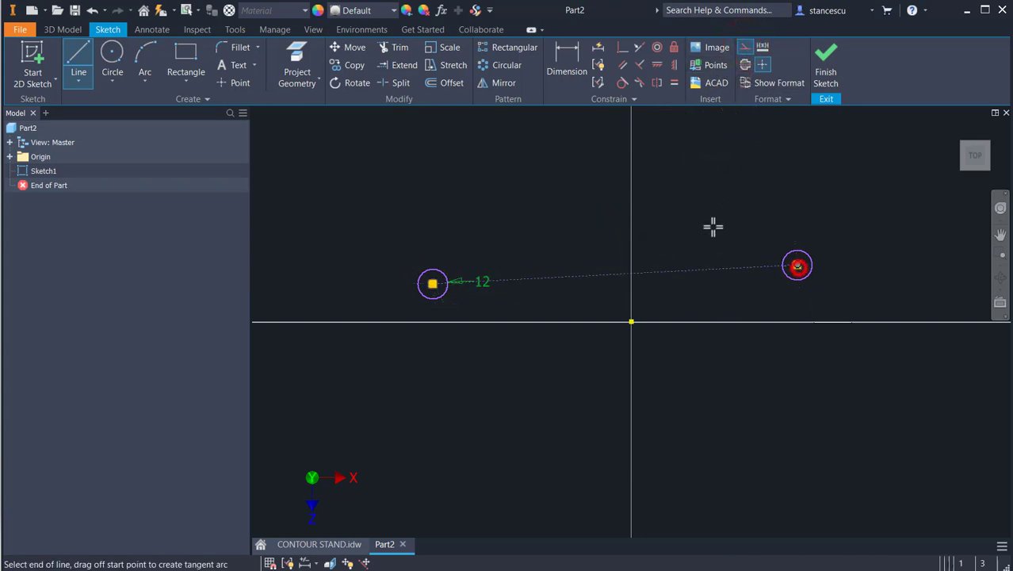
key("Escape")
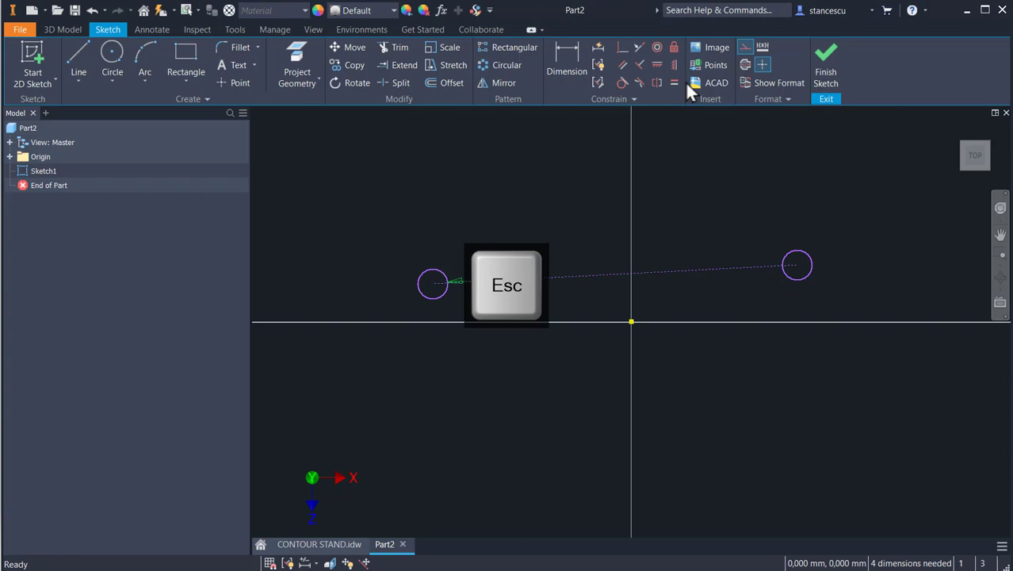
left_click(743, 48)
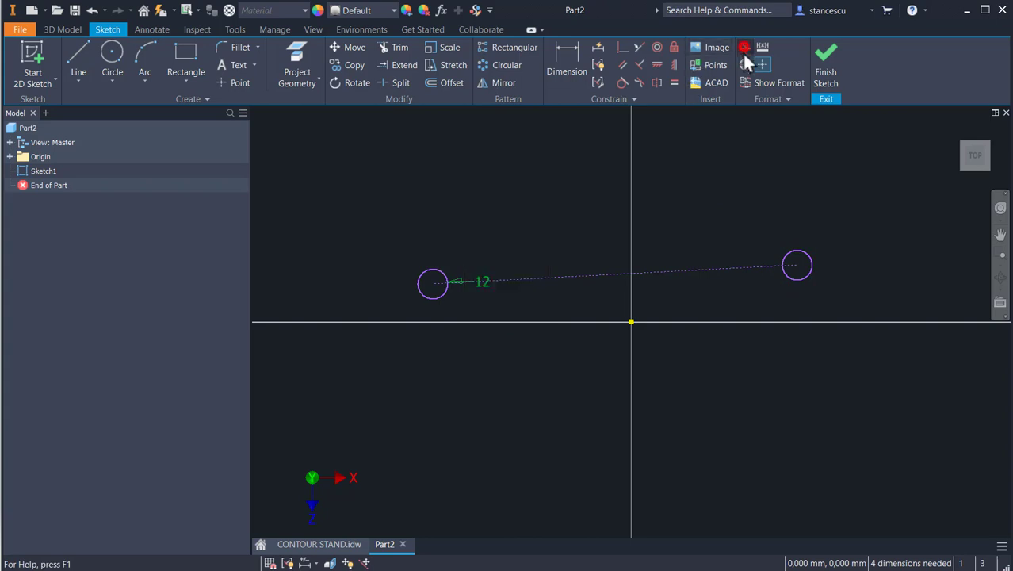
Constrain the construction line between the circle centres horizontal and make its midpoint coincident with the origin.
left_click(654, 67)
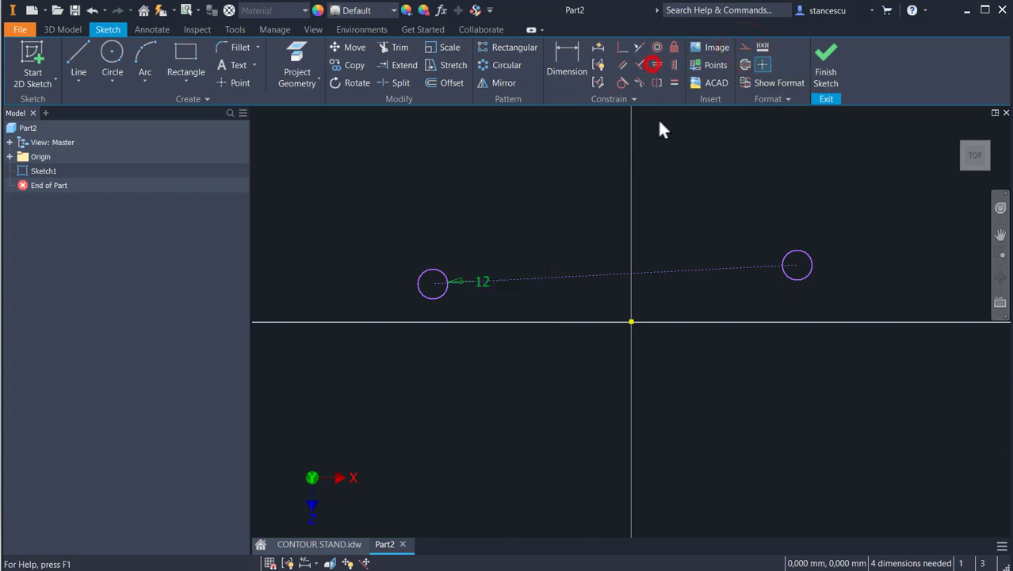
left_click(676, 270)
left_click(622, 48)
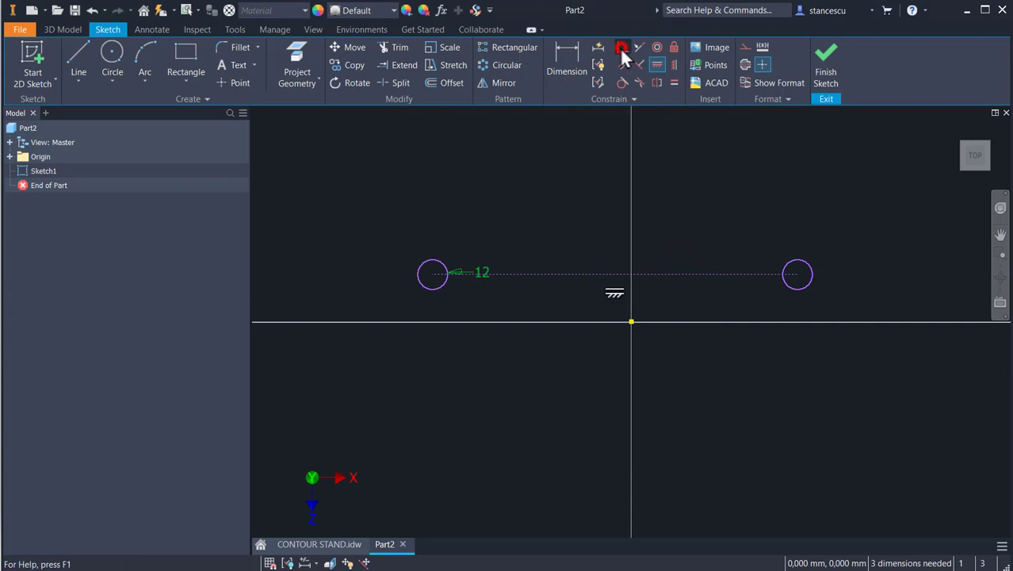
left_click(615, 275)
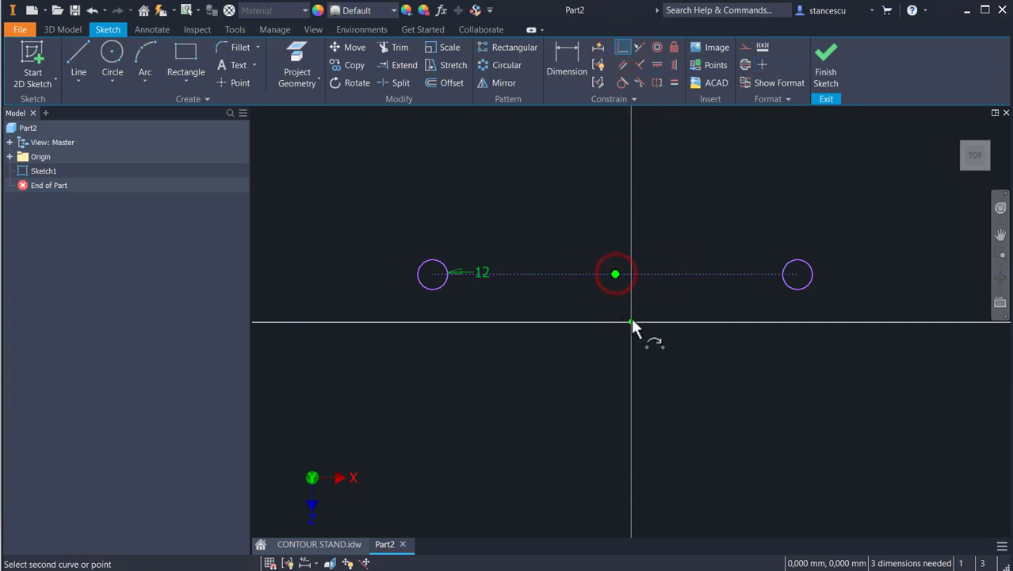
left_click(630, 322)
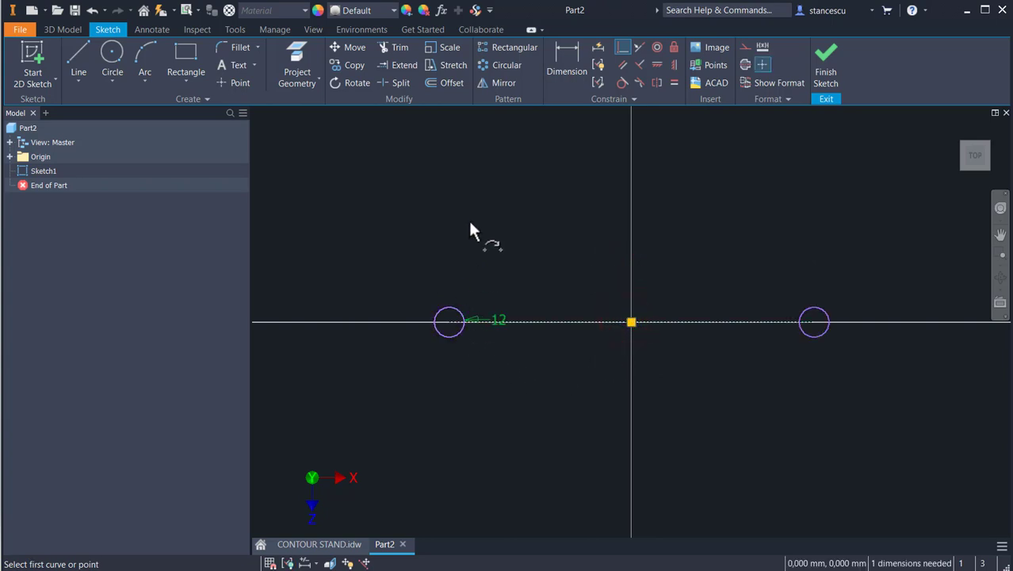
Sketch a three-point arc of about 226 mm radius bulging above the two circles and make it tangent to the left circle.
left_click(144, 54)
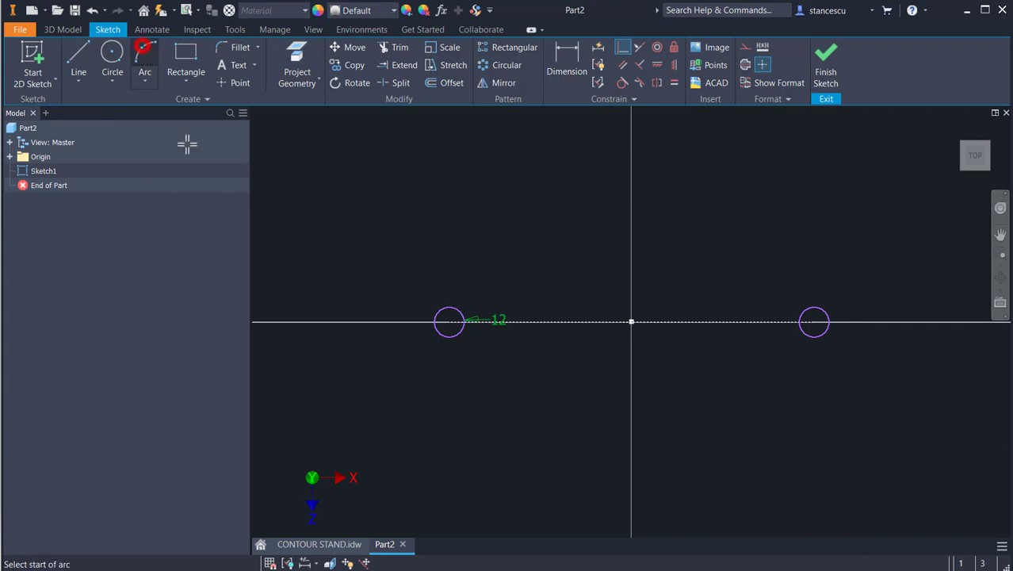
left_click(437, 310)
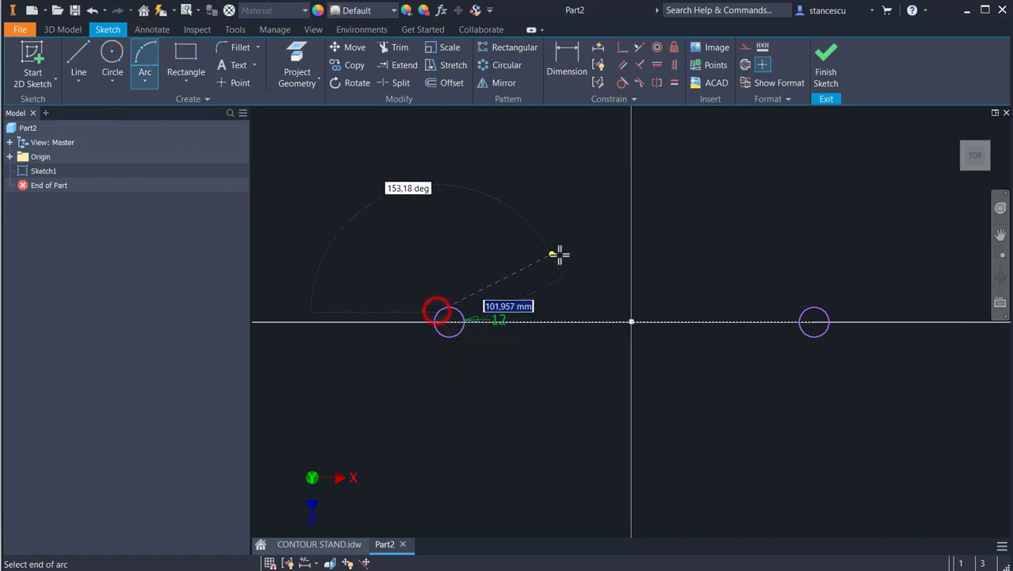
left_click(823, 311)
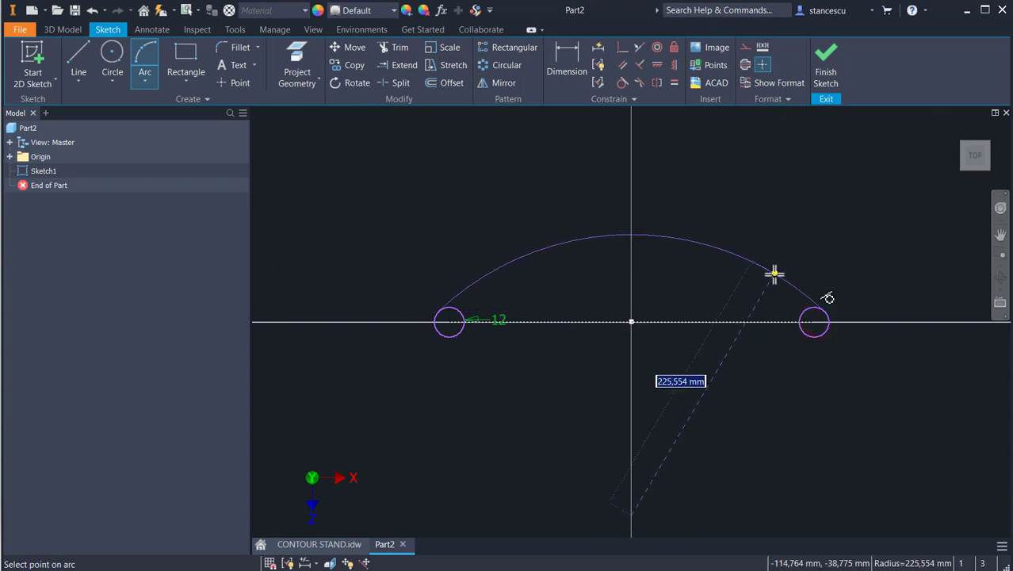
left_click(774, 274)
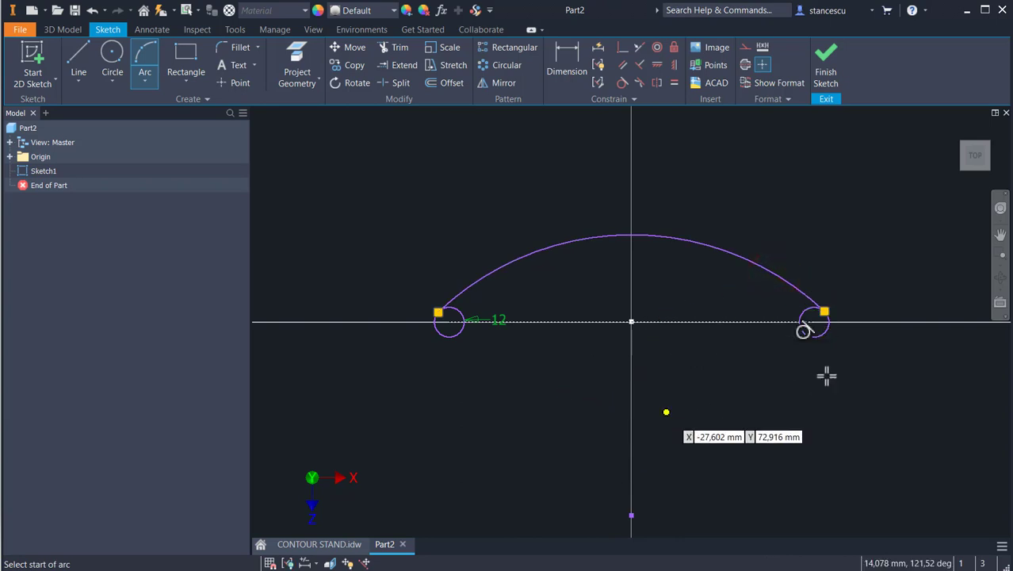
left_click(623, 83)
left_click(456, 313)
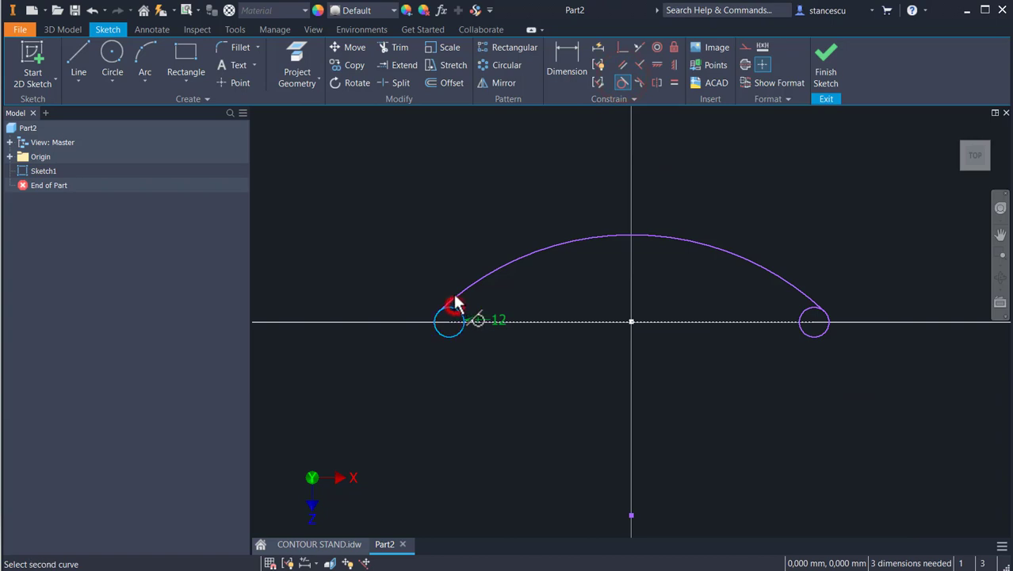
left_click(455, 295)
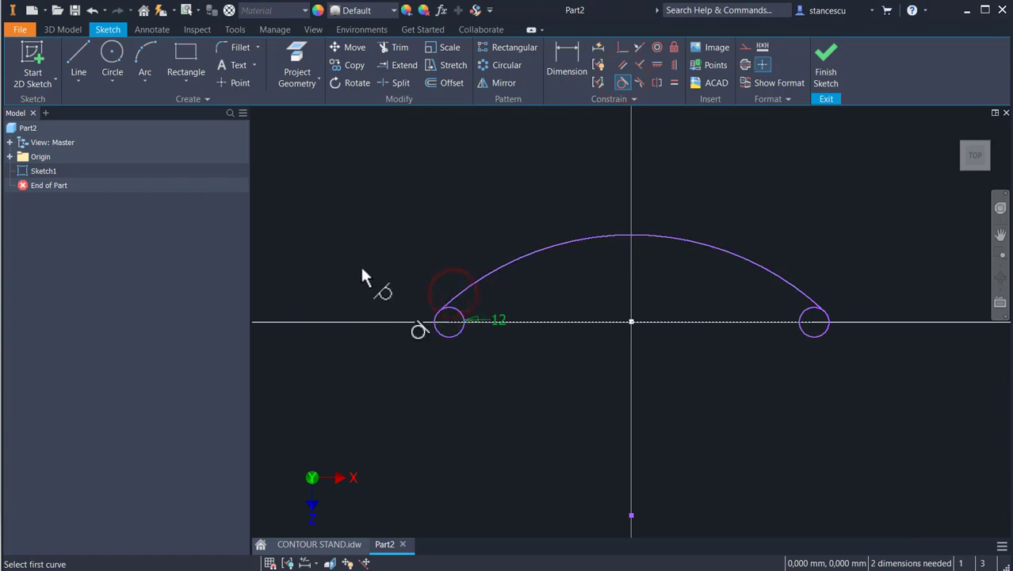
Sketch a three-point arc of about 230 mm radius bulging below the two circles and make it tangent to the right circle.
left_click(141, 57)
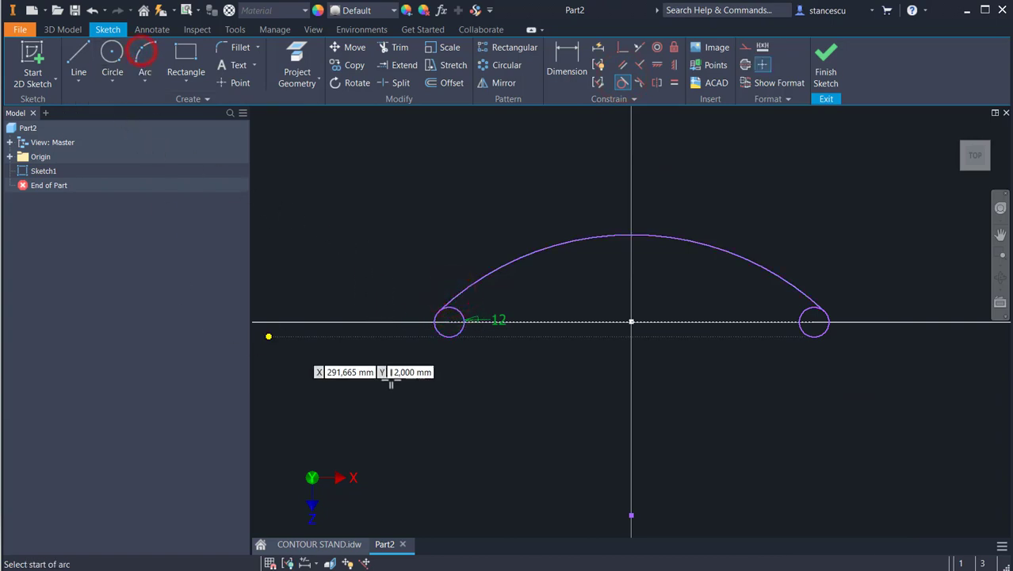
left_click(436, 325)
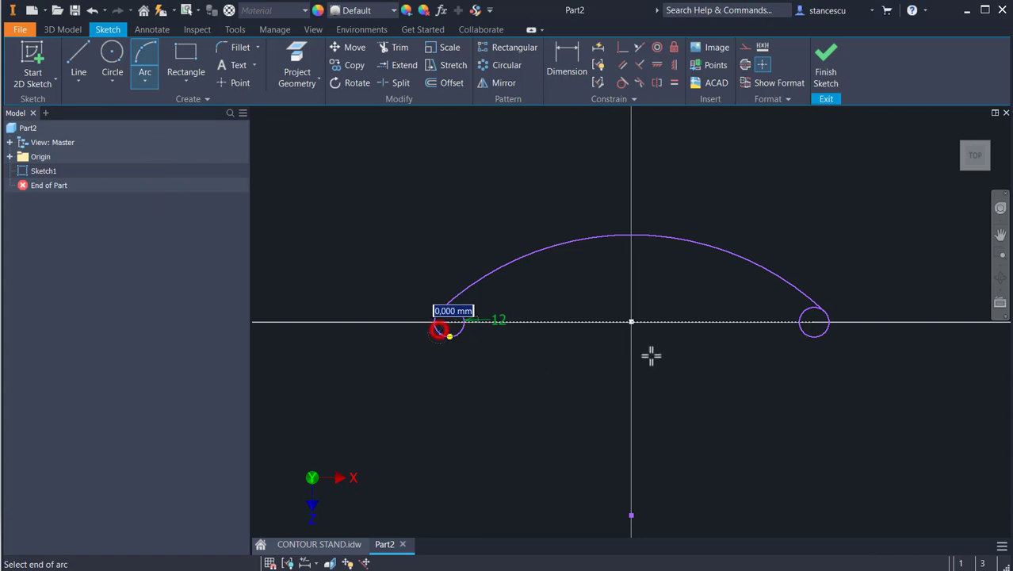
left_click(828, 331)
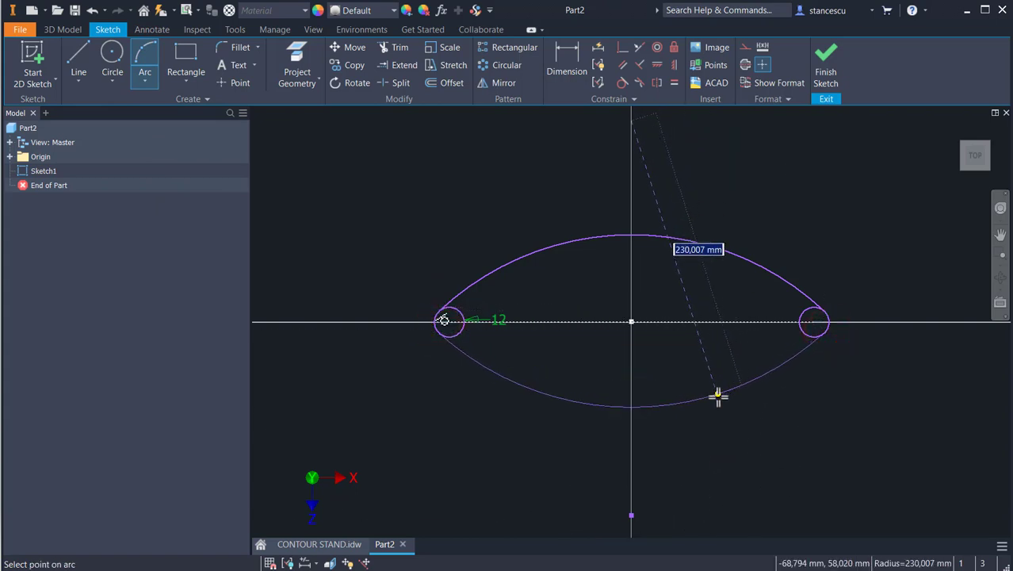
left_click(718, 396)
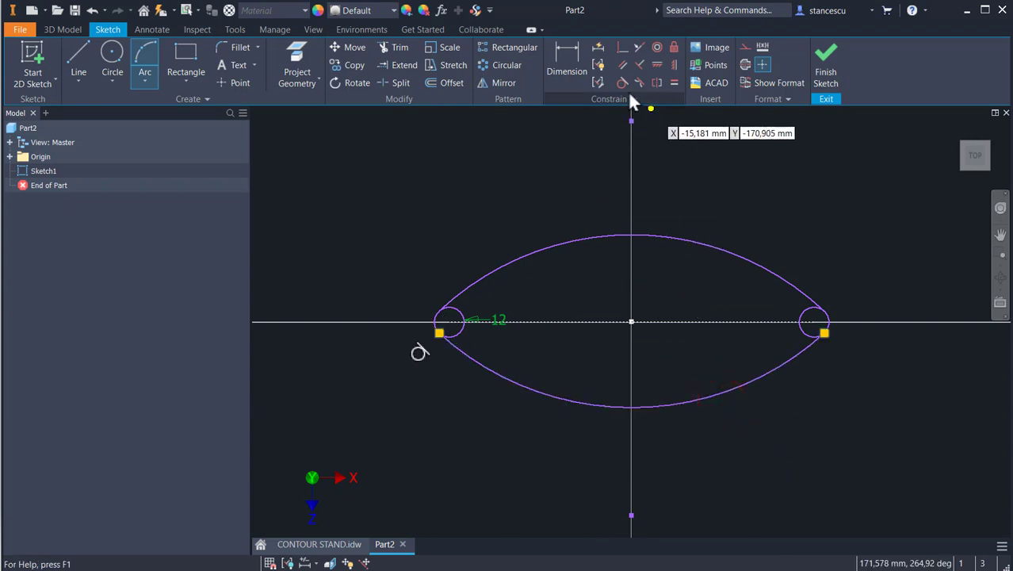
left_click(622, 83)
left_click(764, 372)
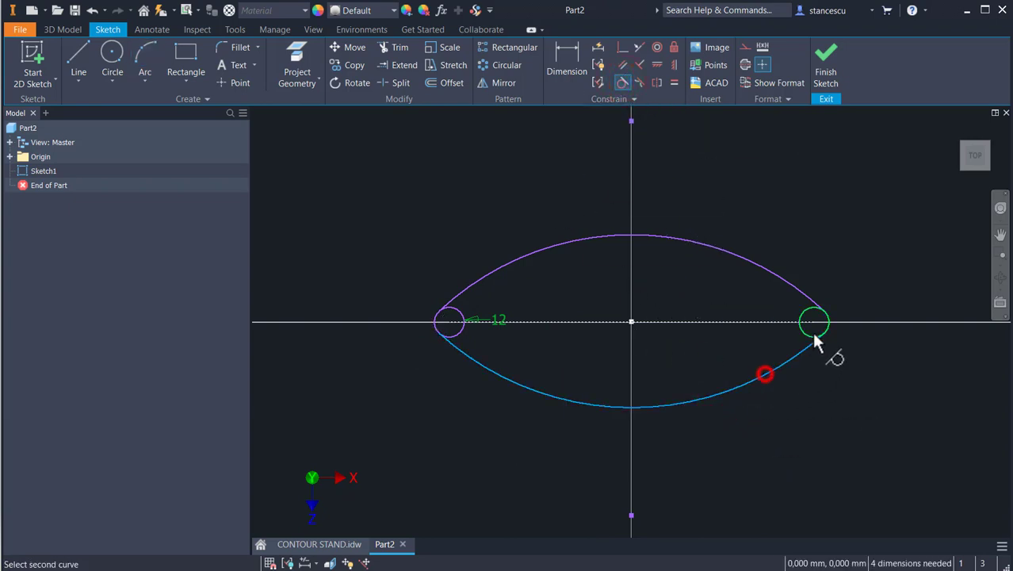
left_click(806, 336)
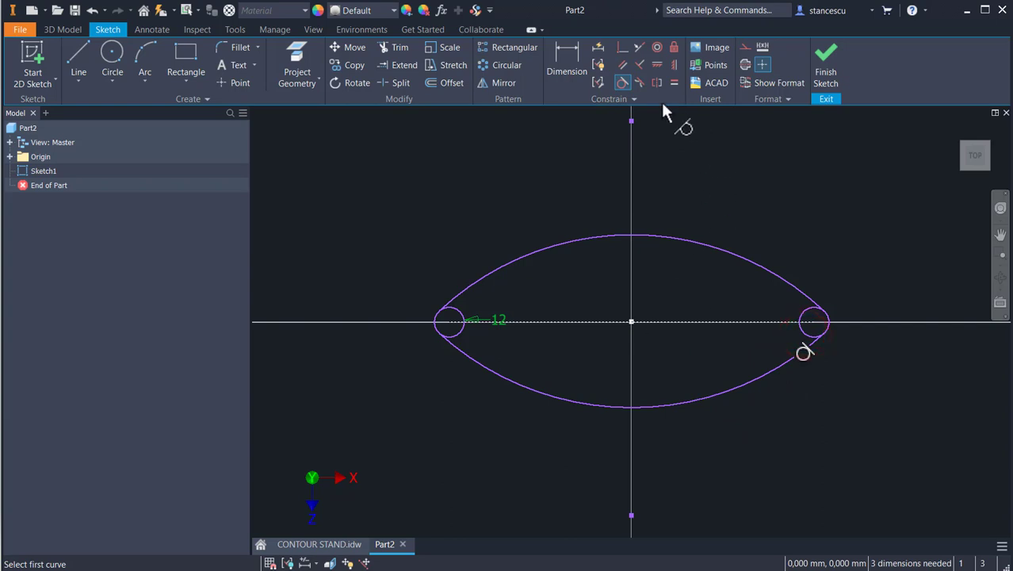
Constrain the upper and lower arcs equal and dimension the lower arc's radius as 220 mm.
left_click(673, 82)
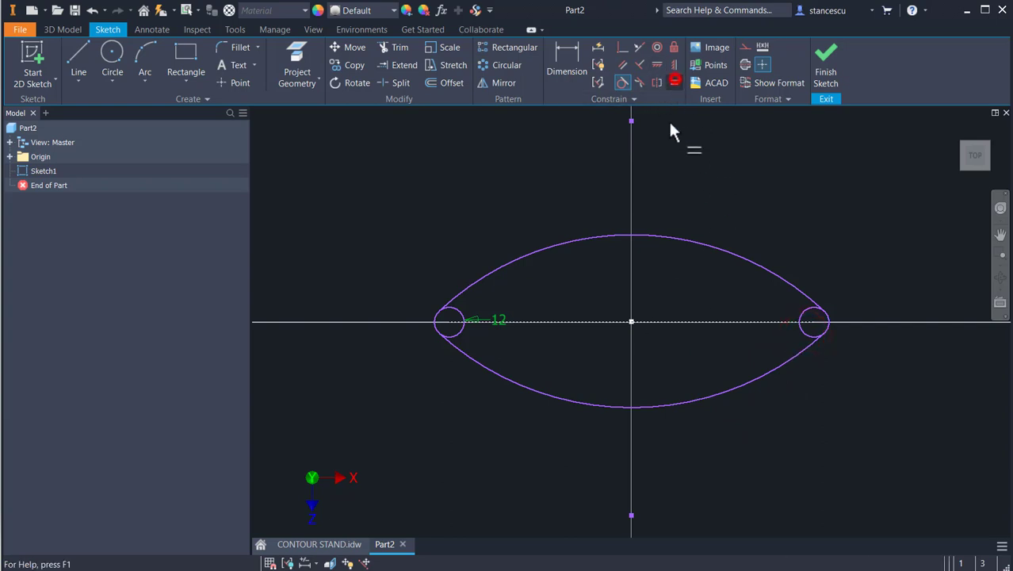
left_click(682, 238)
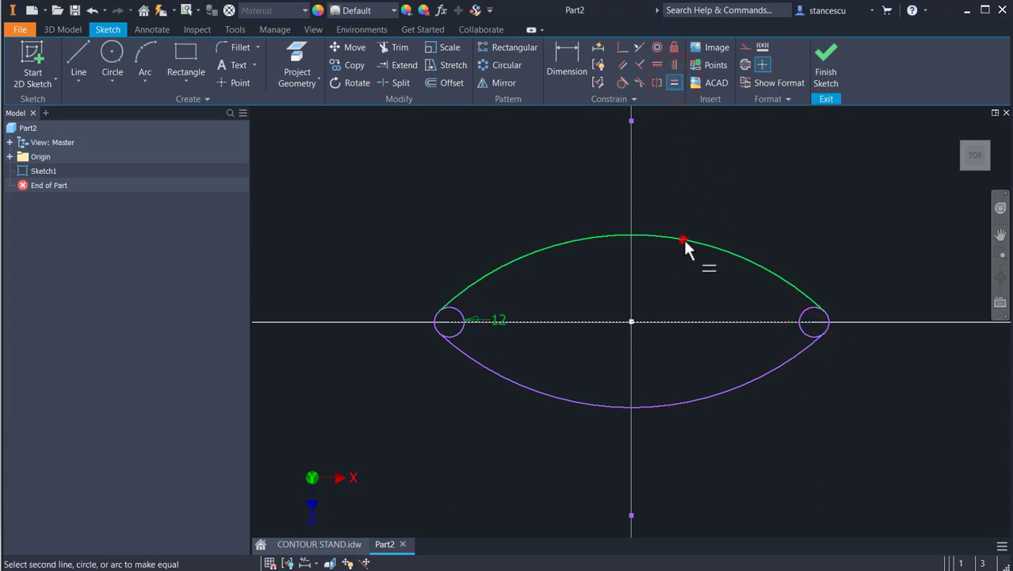
left_click(683, 403)
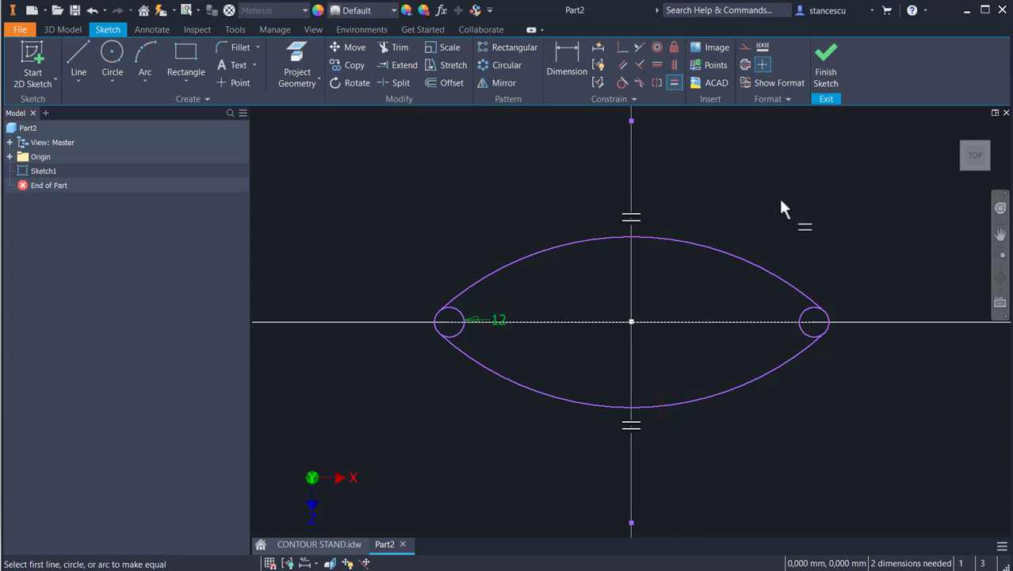
left_click(566, 61)
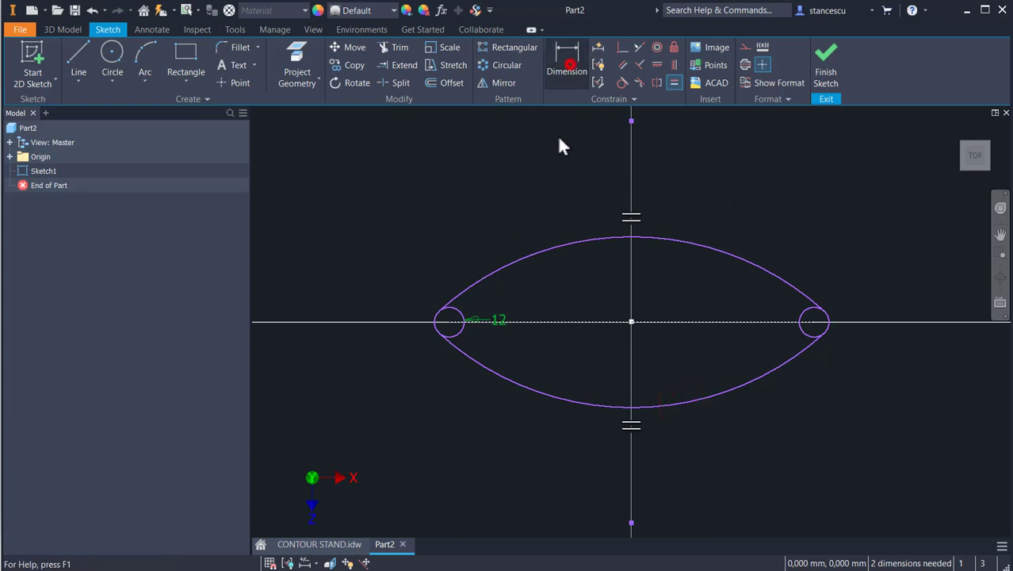
left_click(522, 385)
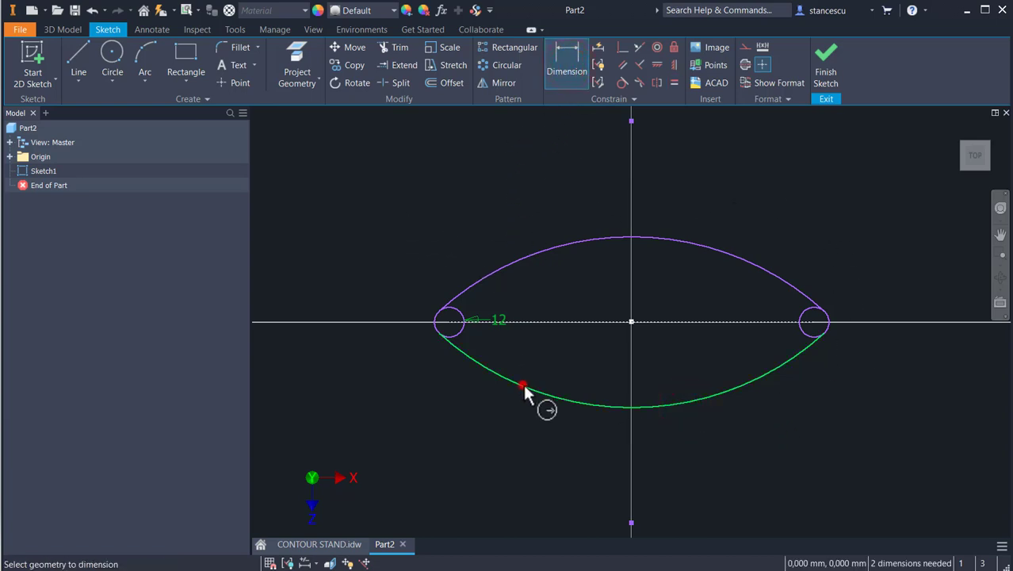
left_click(563, 299)
type("200")
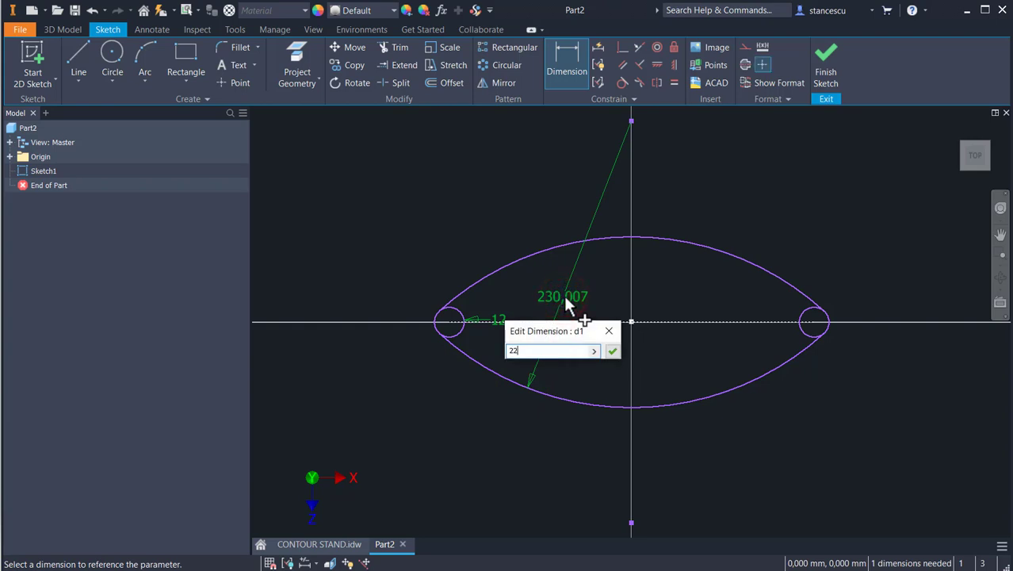
key("Return")
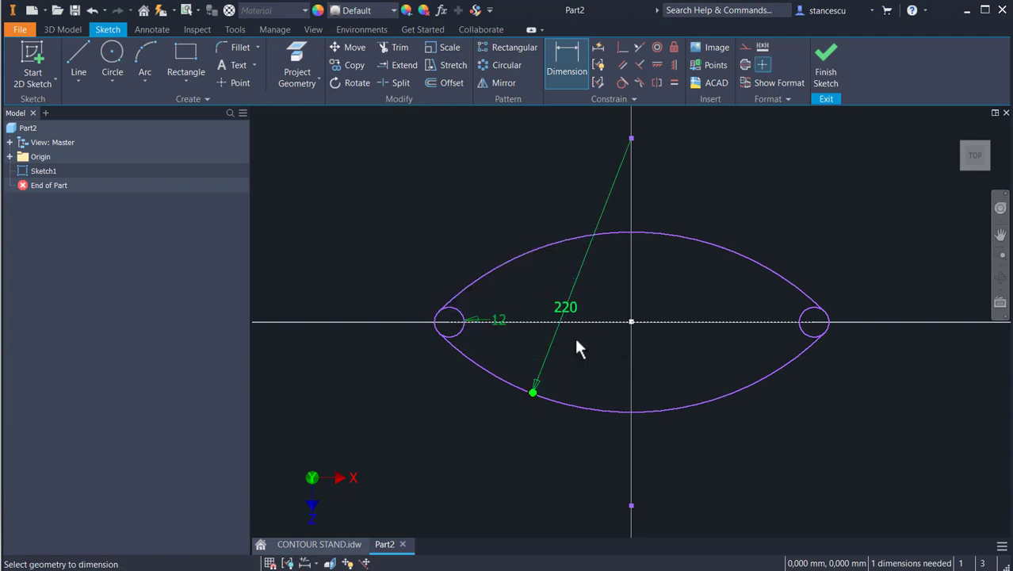
Dimension the horizontal distance between the two circles' centres as 125 mm.
left_click(448, 337)
left_click(804, 337)
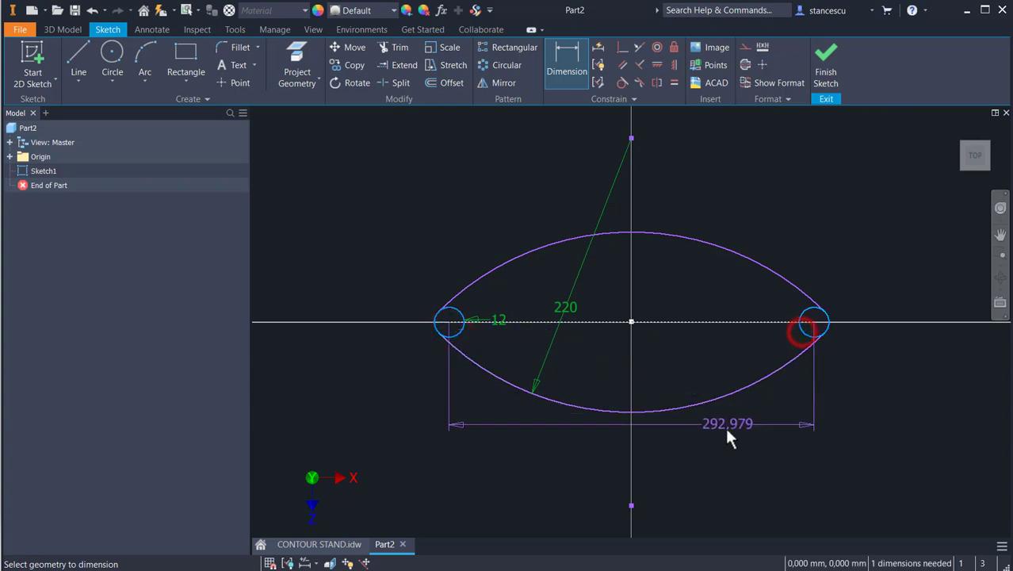
left_click(717, 432)
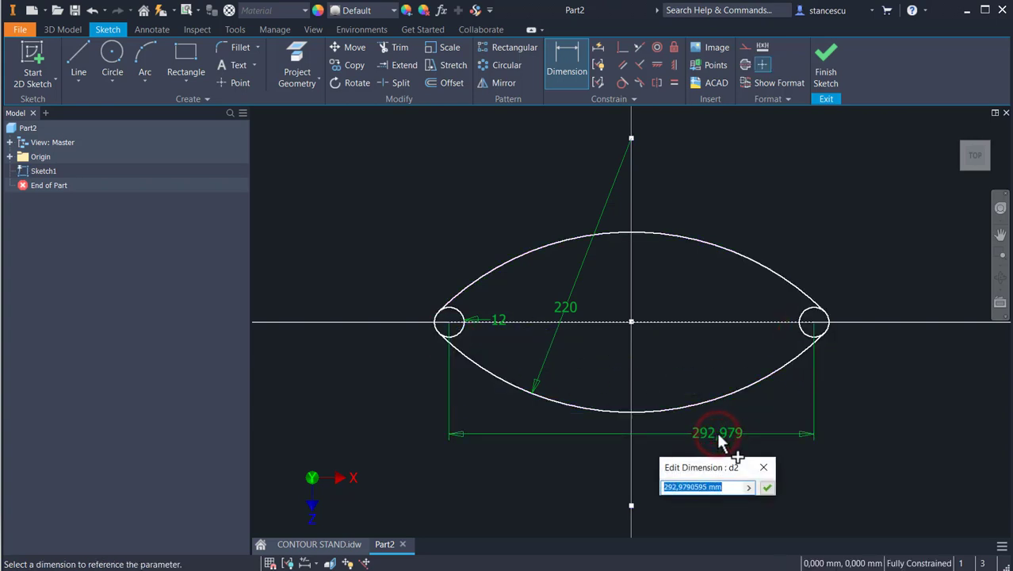
type("125")
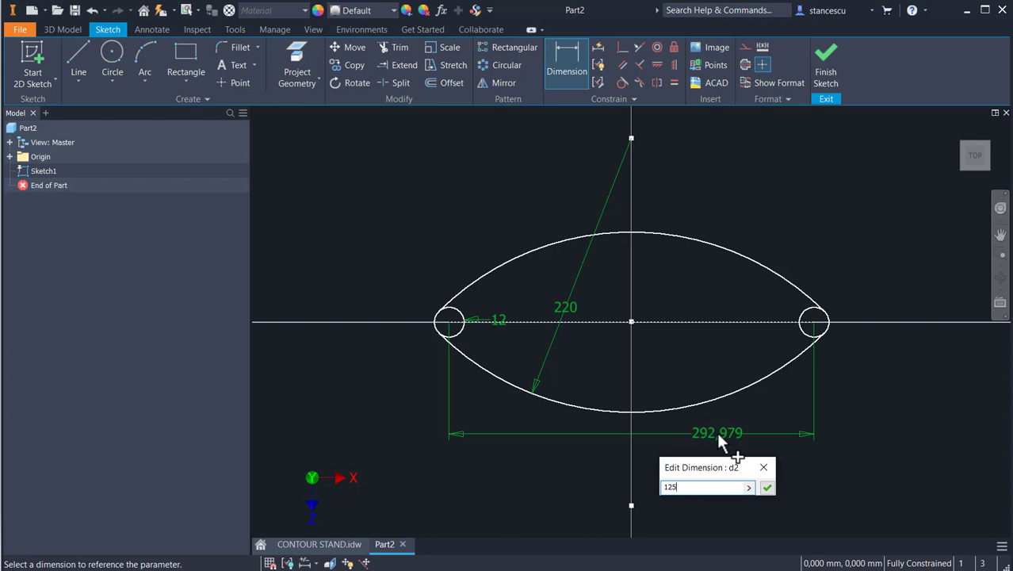
key("Return")
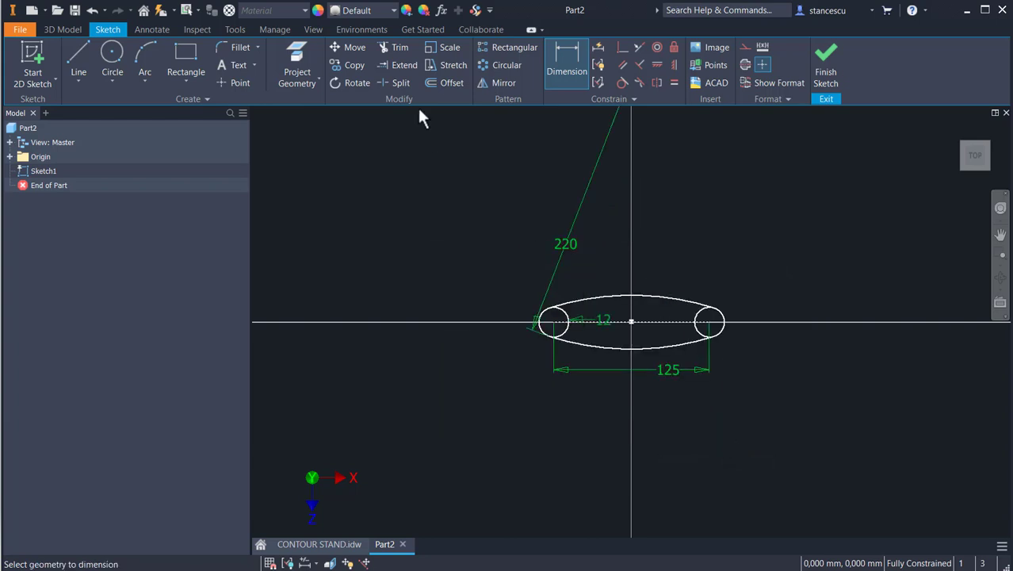
Trim the inner portions of both end circles to leave a single closed outline, and finish the sketch.
left_click(402, 47)
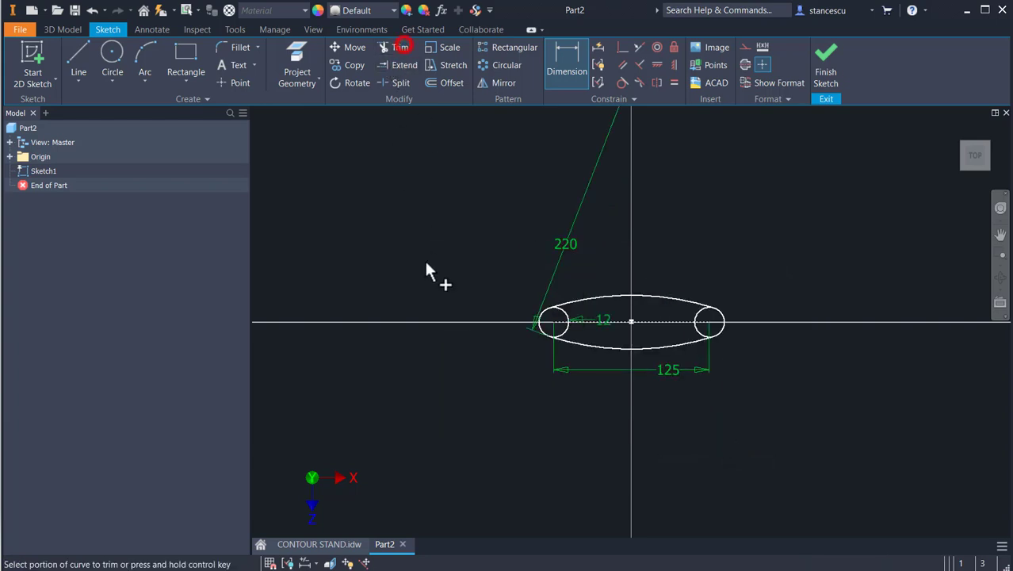
left_click(561, 333)
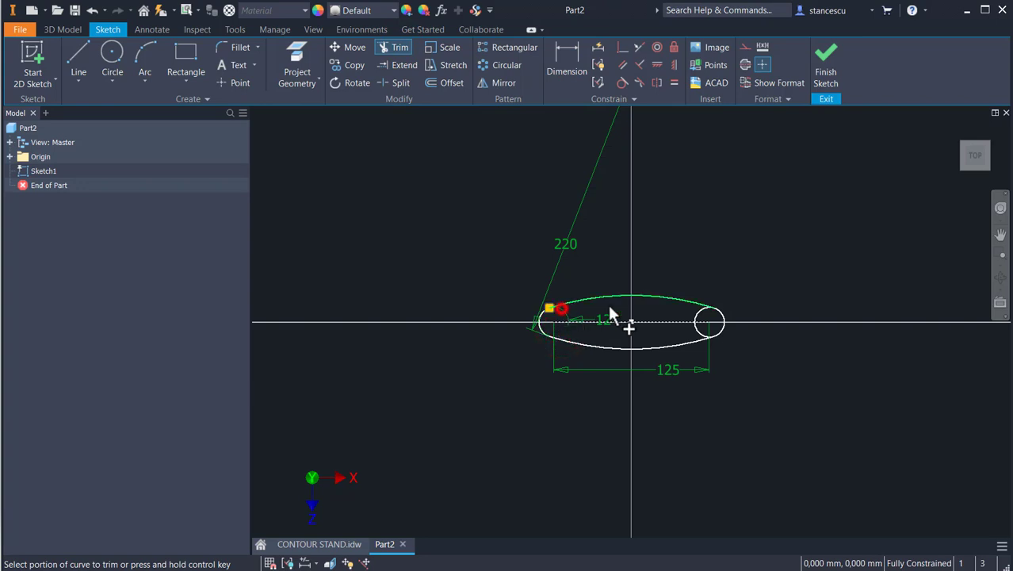
left_click(696, 320)
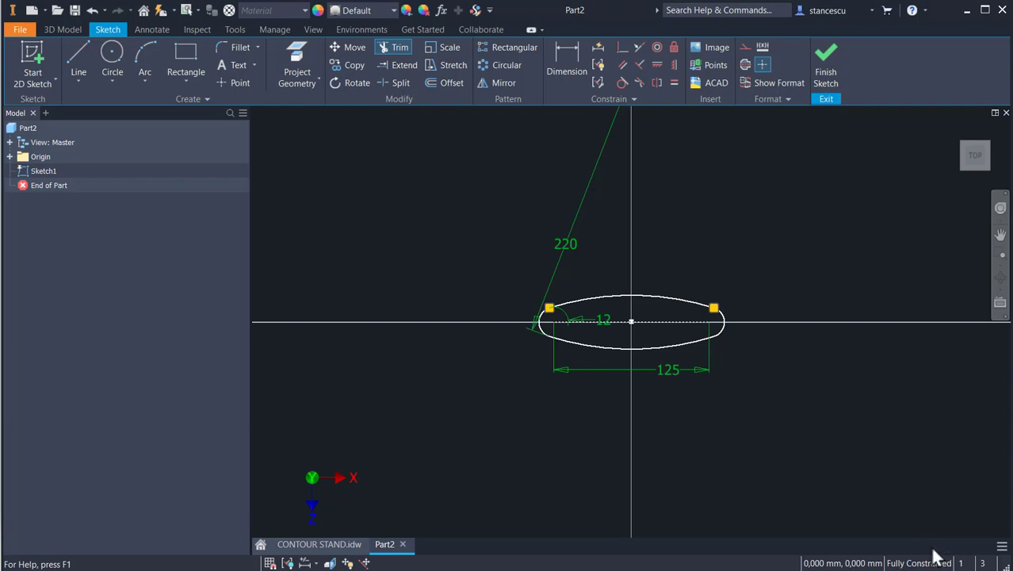
left_click(825, 59)
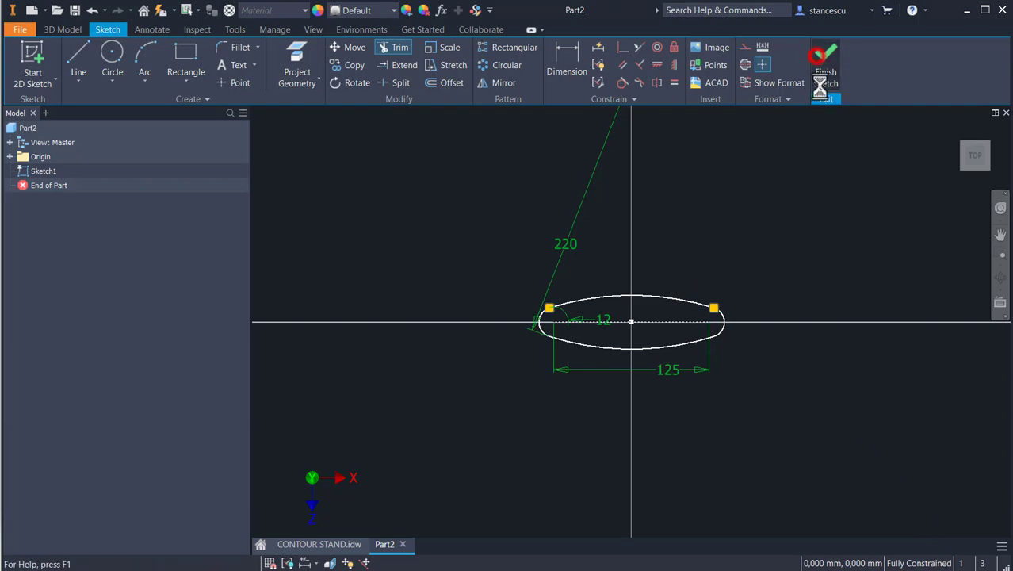
Extrude the closed base plate profile 5 mm upward as a new solid.
key("F6")
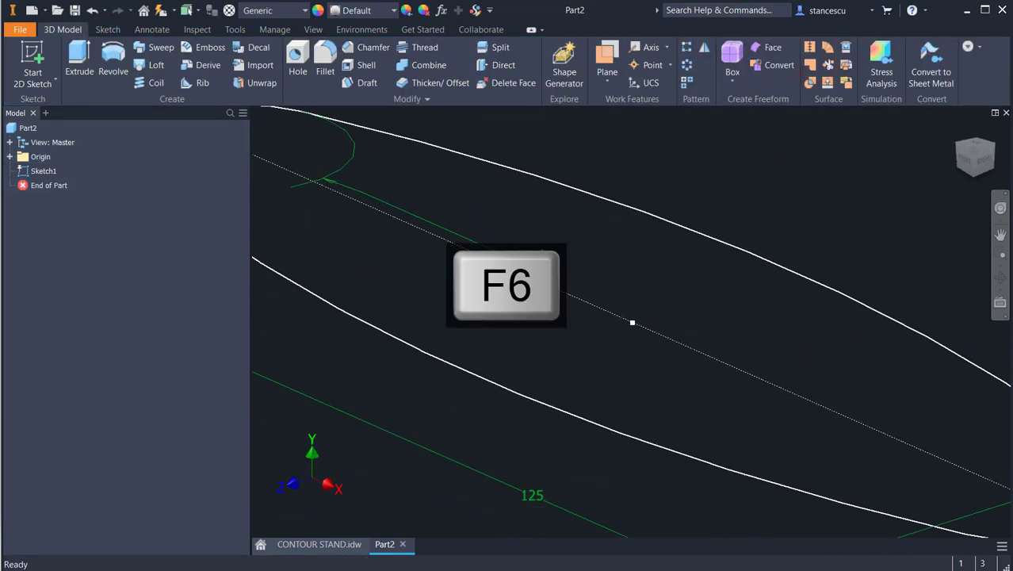
left_click(73, 59)
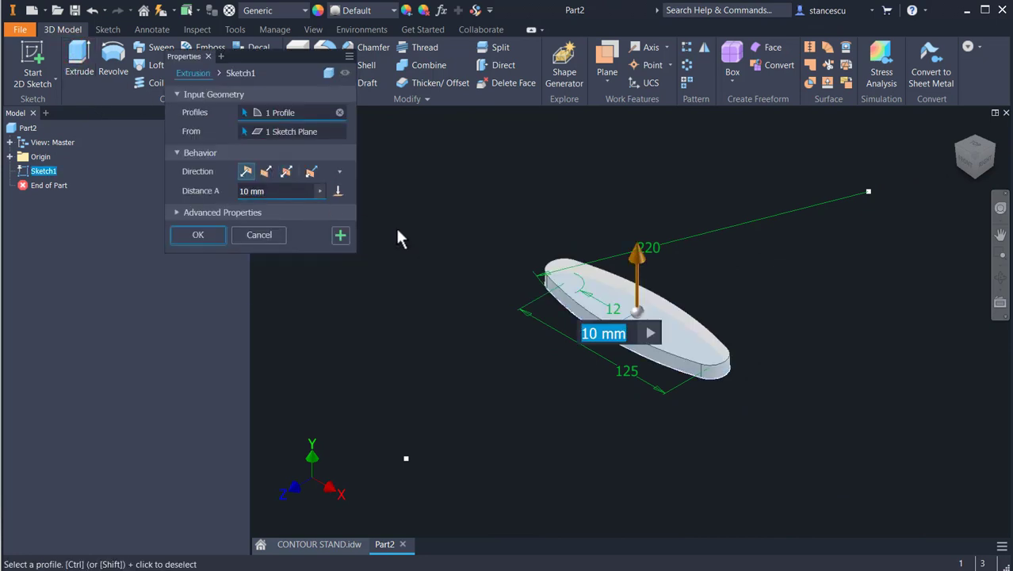
type("5")
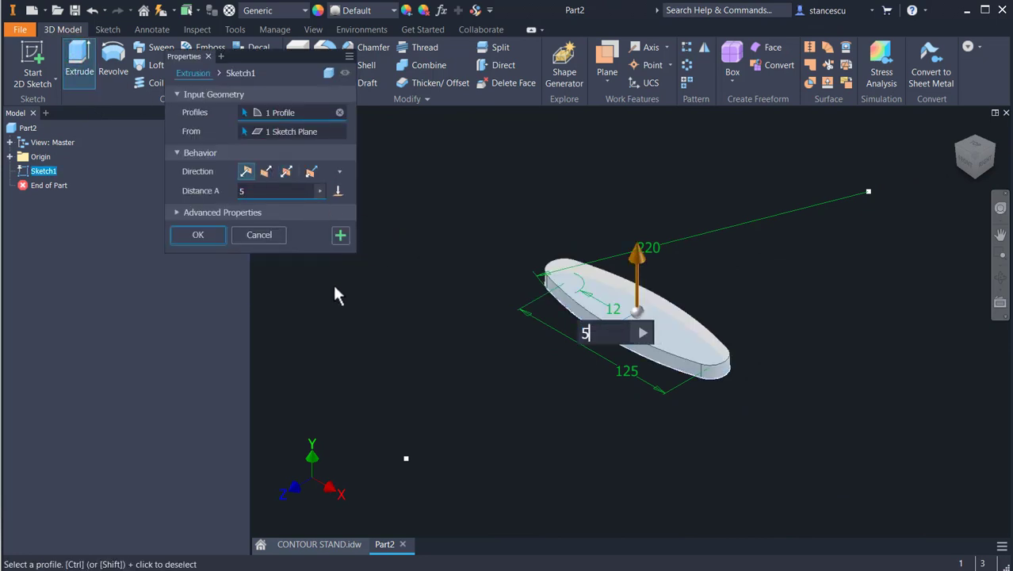
left_click(198, 236)
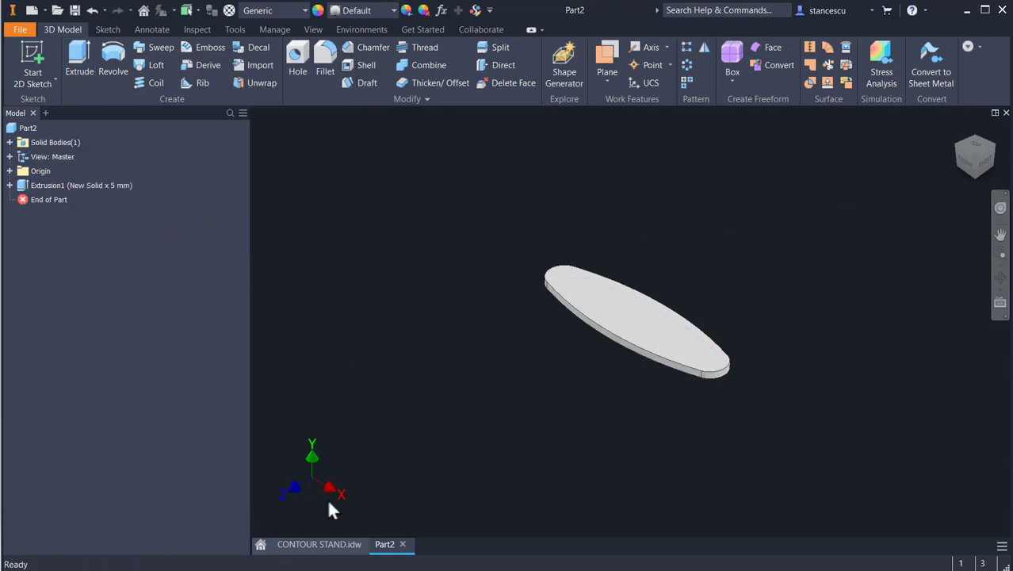
Examine the leg's radii and heights in the front view of the CONTOUR STAND drawing, and return to Part2.
left_click(333, 545)
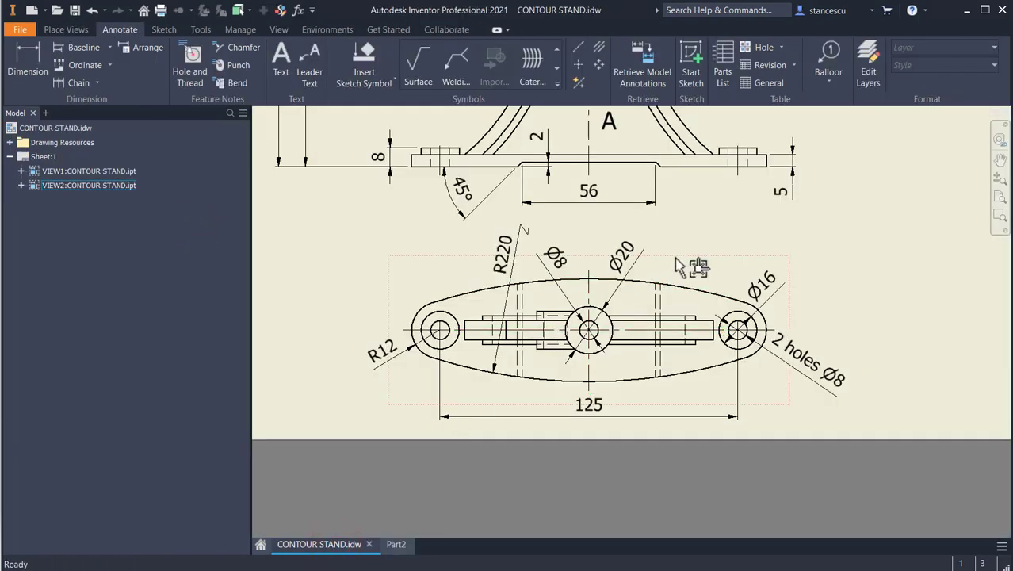
scroll(676, 260, "down", 3)
middle_click_drag(676, 260, 671, 392)
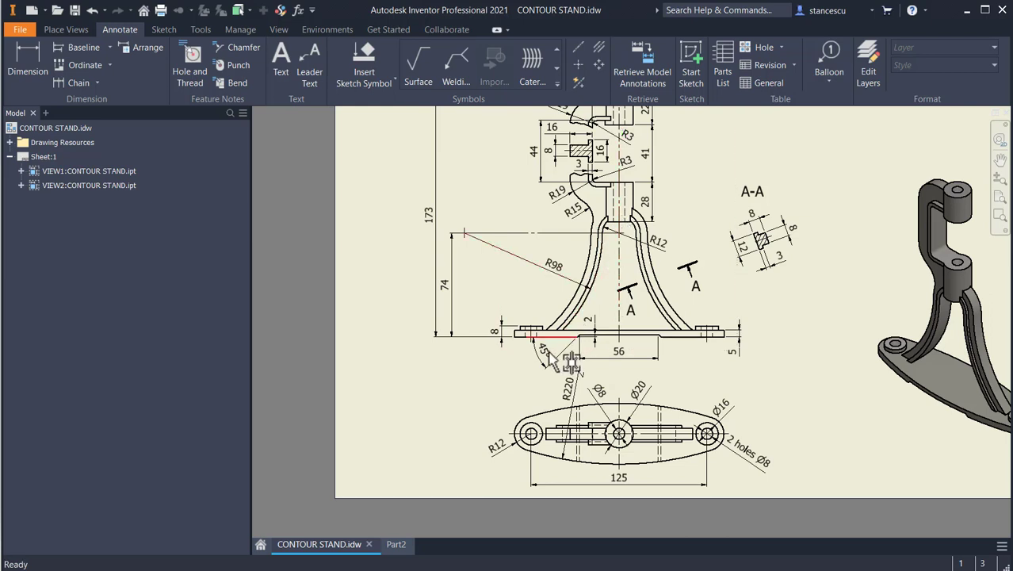
scroll(608, 244, "up", 3)
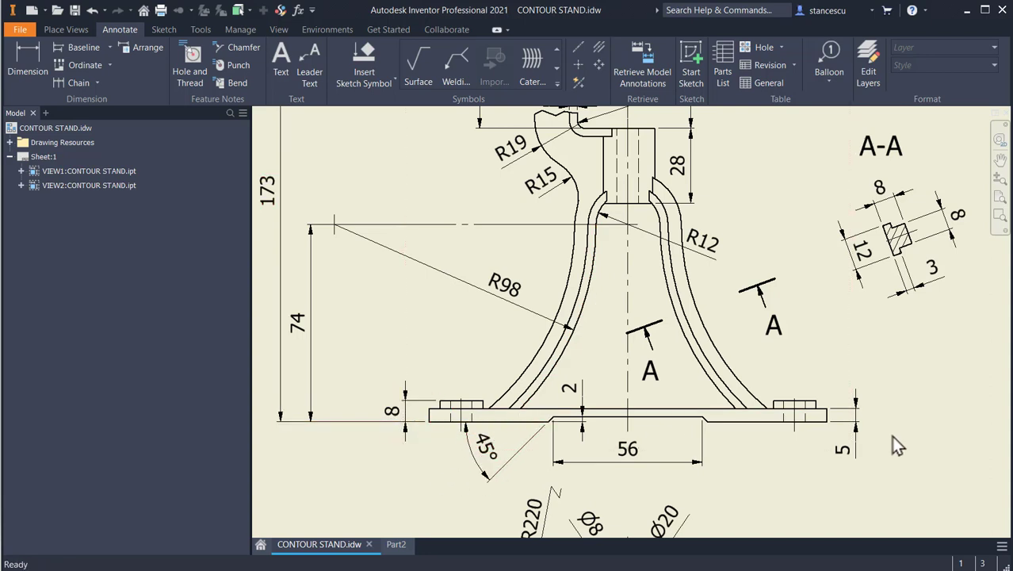
left_click(396, 545)
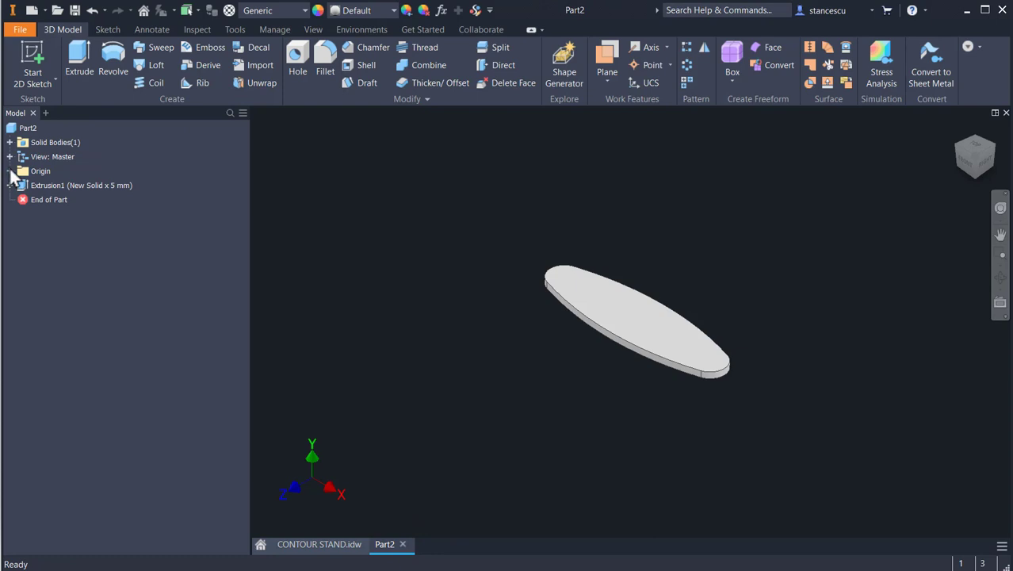
Start a sketch on the origin XY plane through the base plate, with the solid sliced at the sketch plane.
left_click(10, 170)
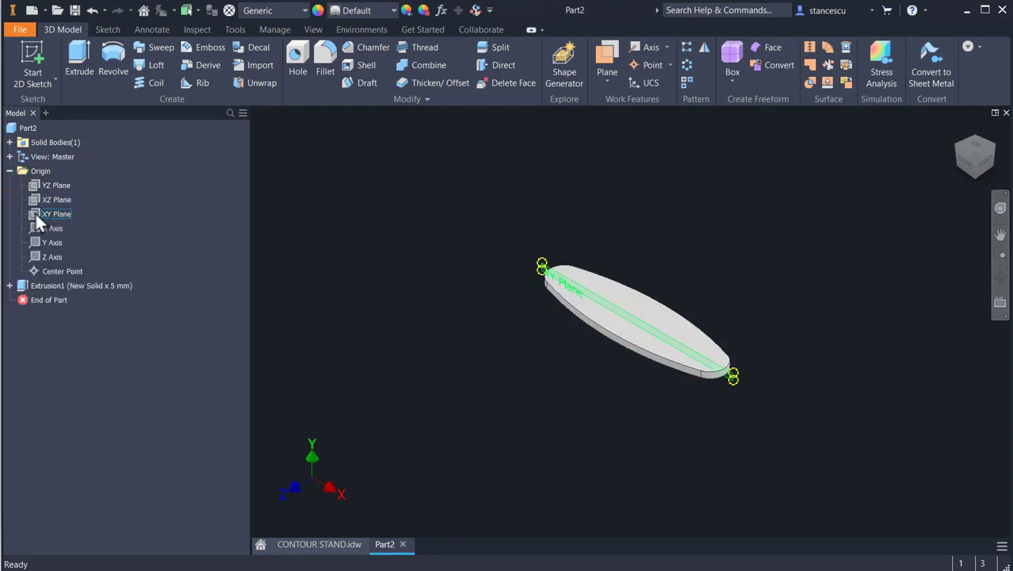
left_click(35, 212)
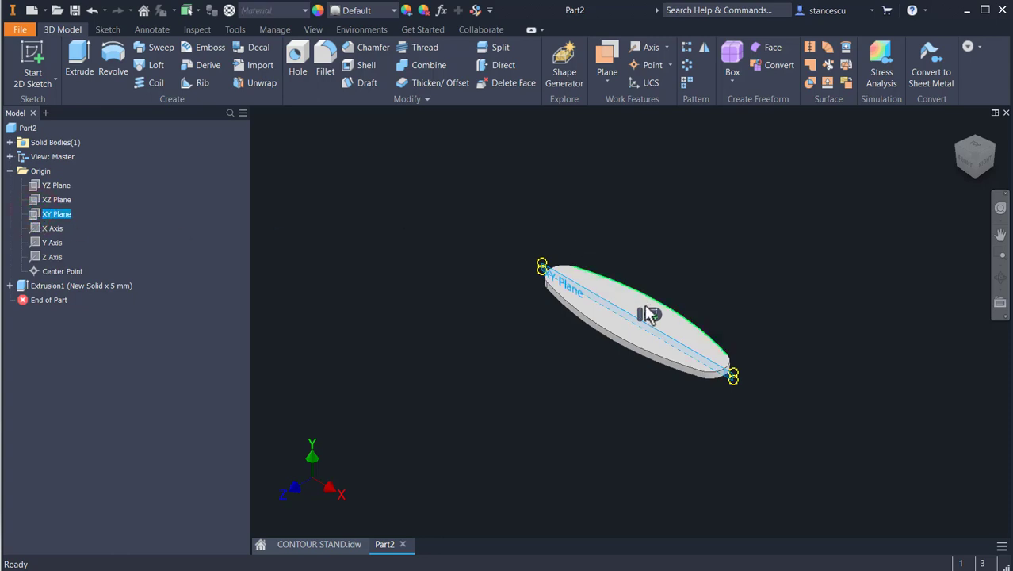
left_click(651, 315)
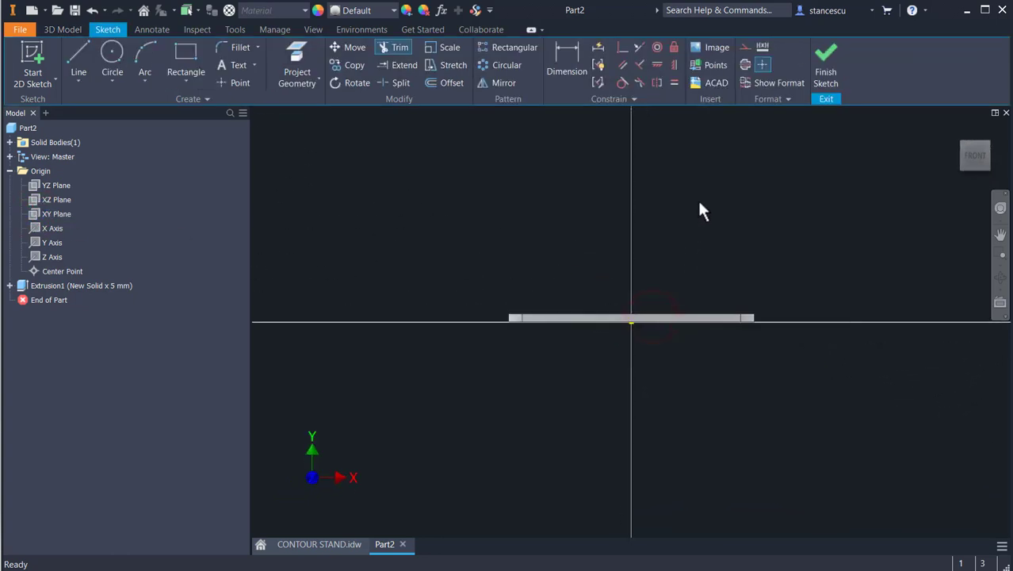
key("F7")
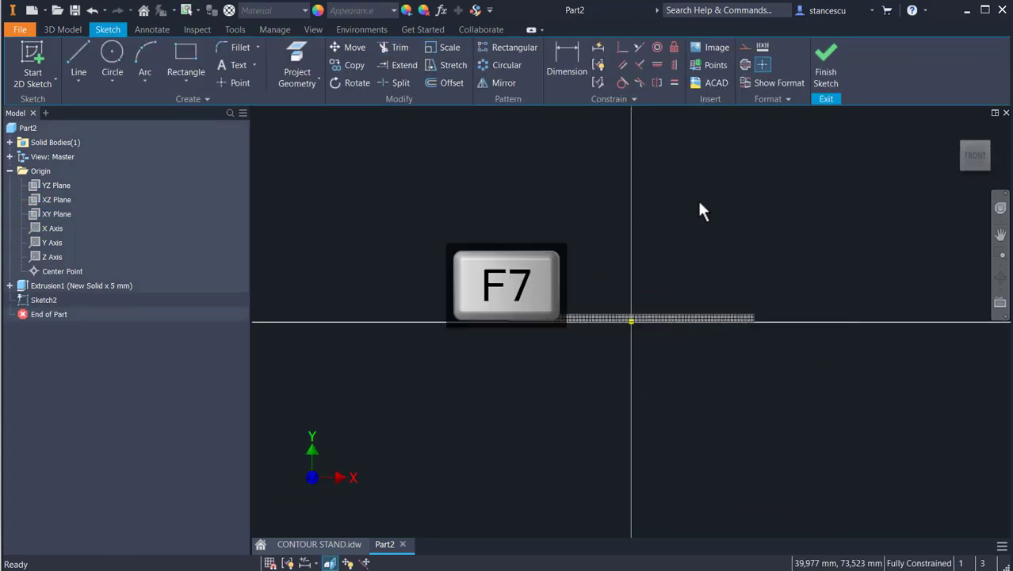
mouse_move(679, 215)
middle_mouse_down()
mouse_move(677, 281)
mouse_move(658, 332)
middle_mouse_up()
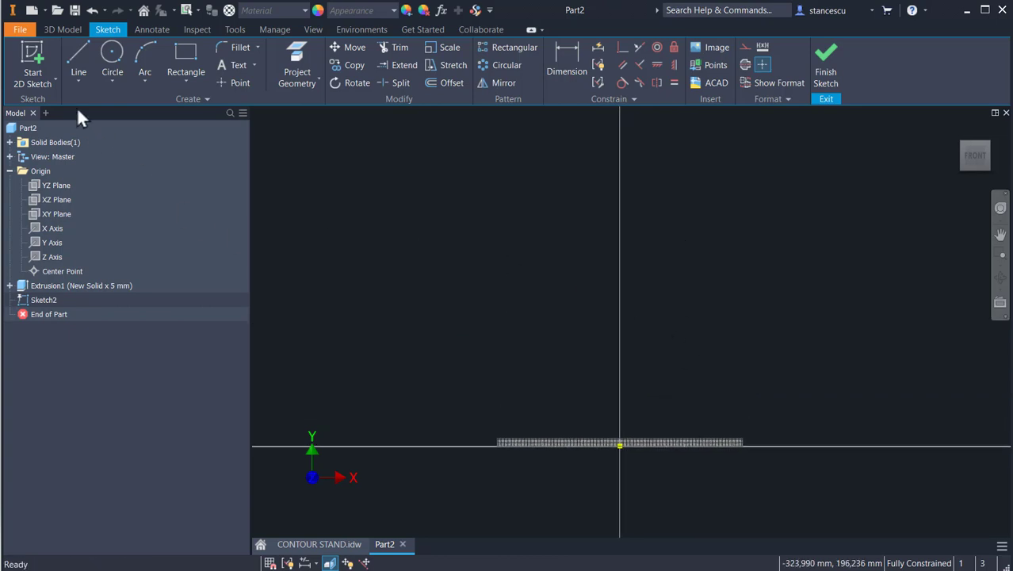
Draw a circle with a 12 mm radius above the base plate, slightly left of the vertical axis, and dismiss the save reminder.
left_click(114, 56)
left_click(575, 267)
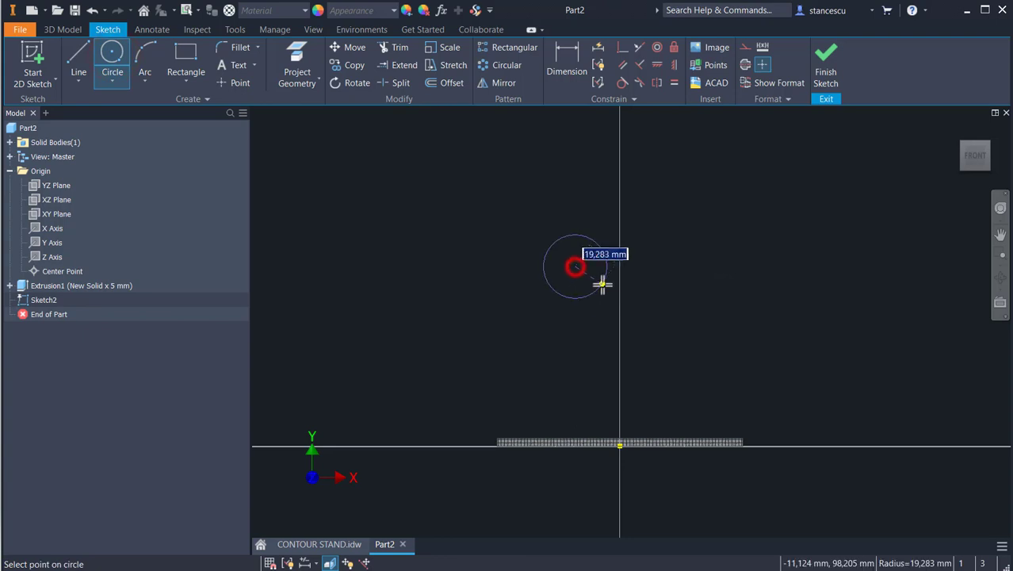
type("1")
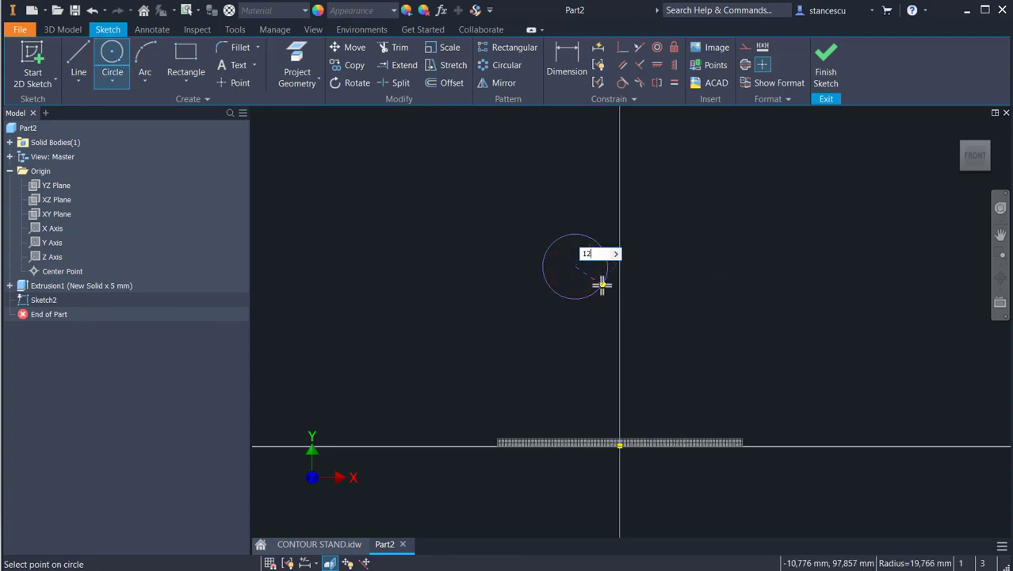
type("2")
key("Return")
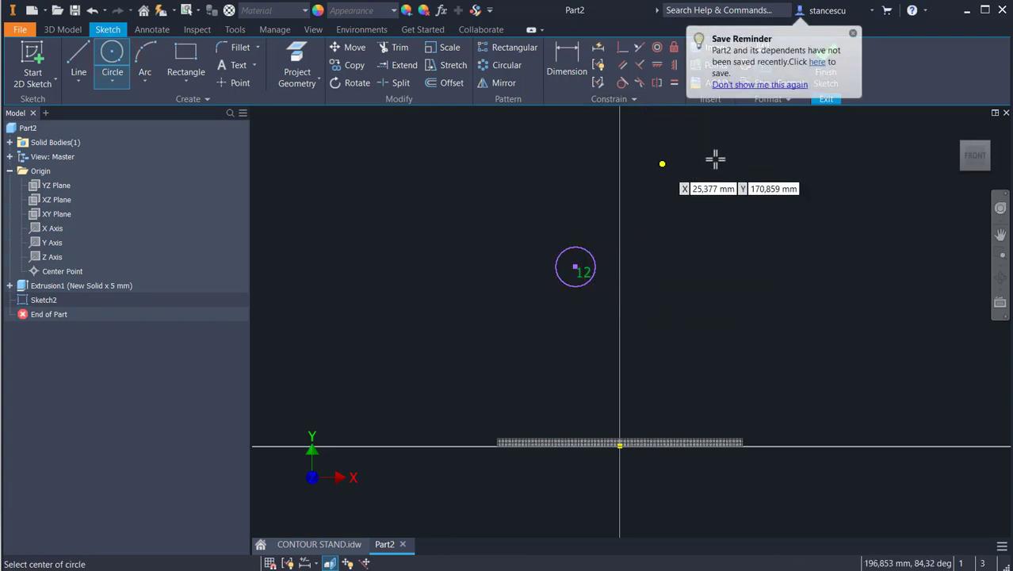
left_click(852, 33)
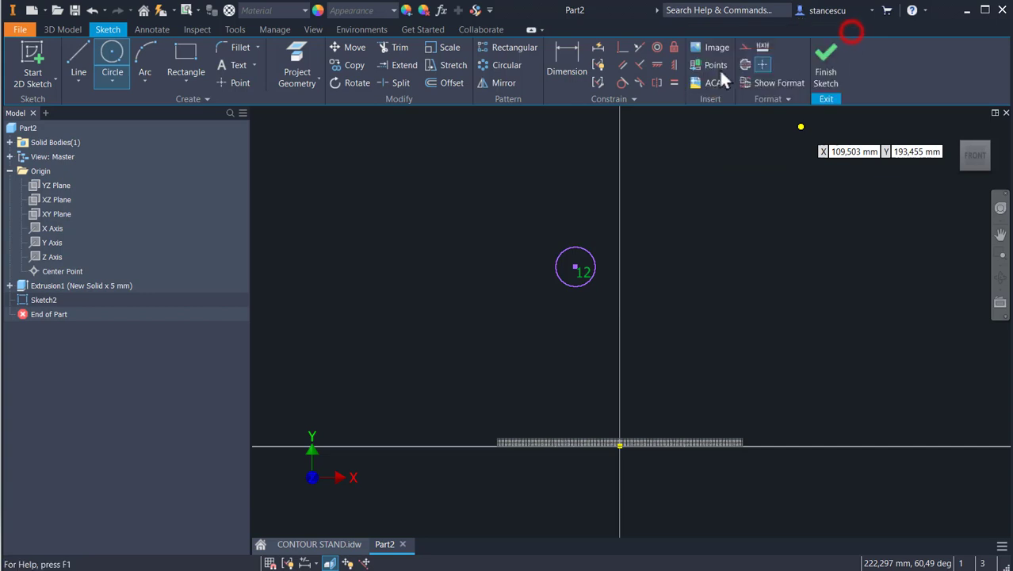
Align the circle's centre vertically with the origin and dimension its height above the origin as 74 mm.
left_click(673, 65)
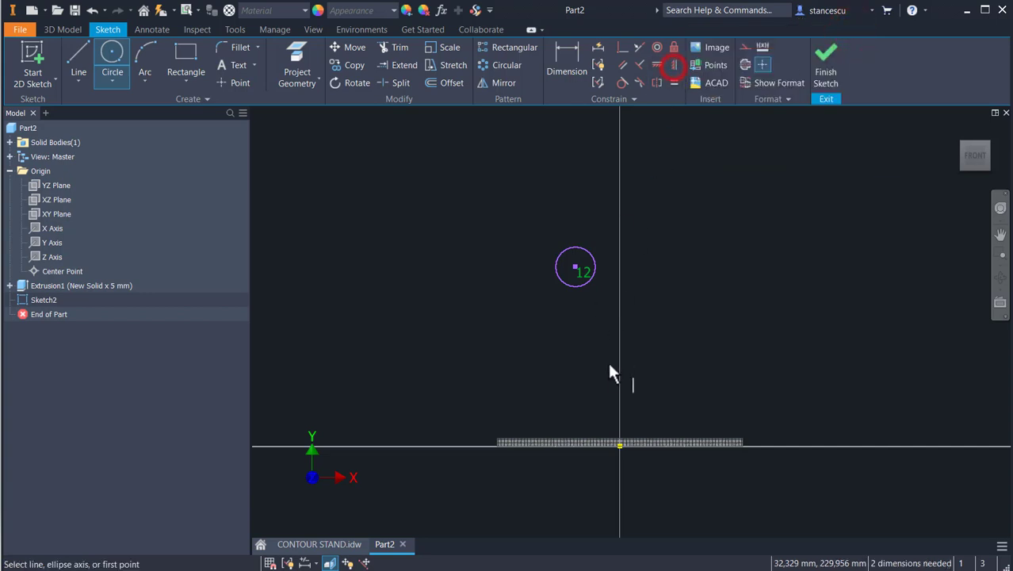
left_click(620, 449)
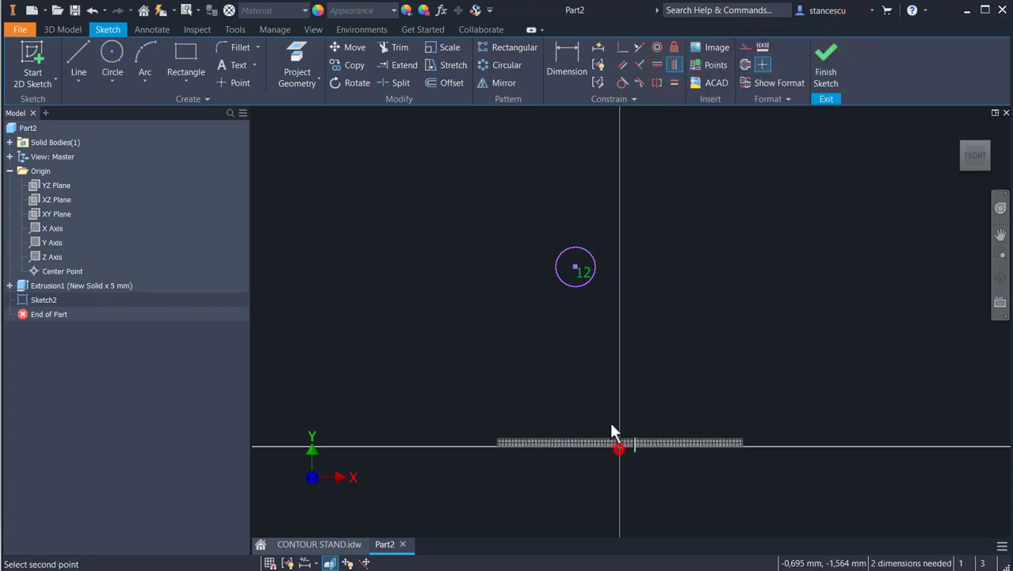
left_click(575, 269)
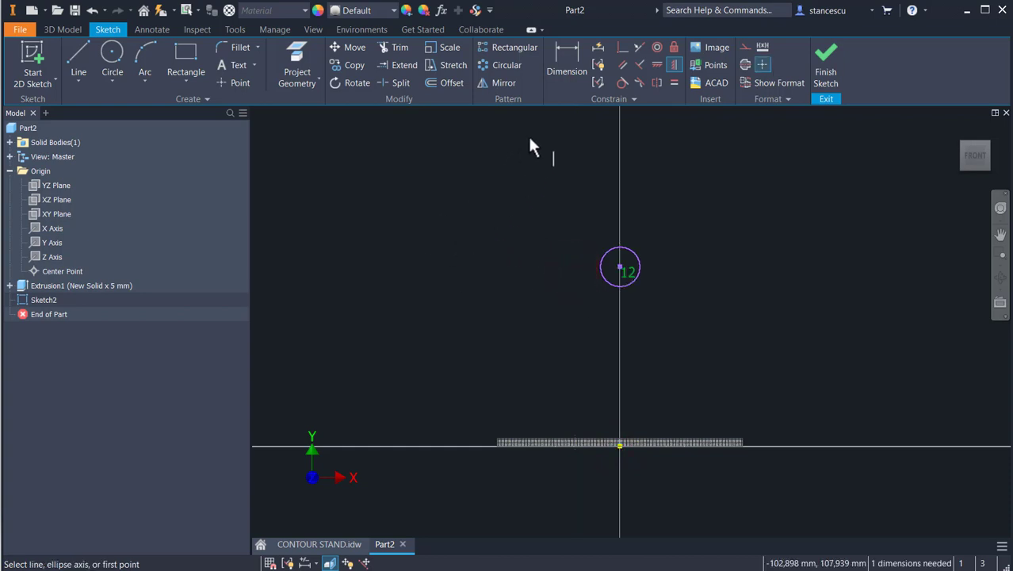
left_click(566, 57)
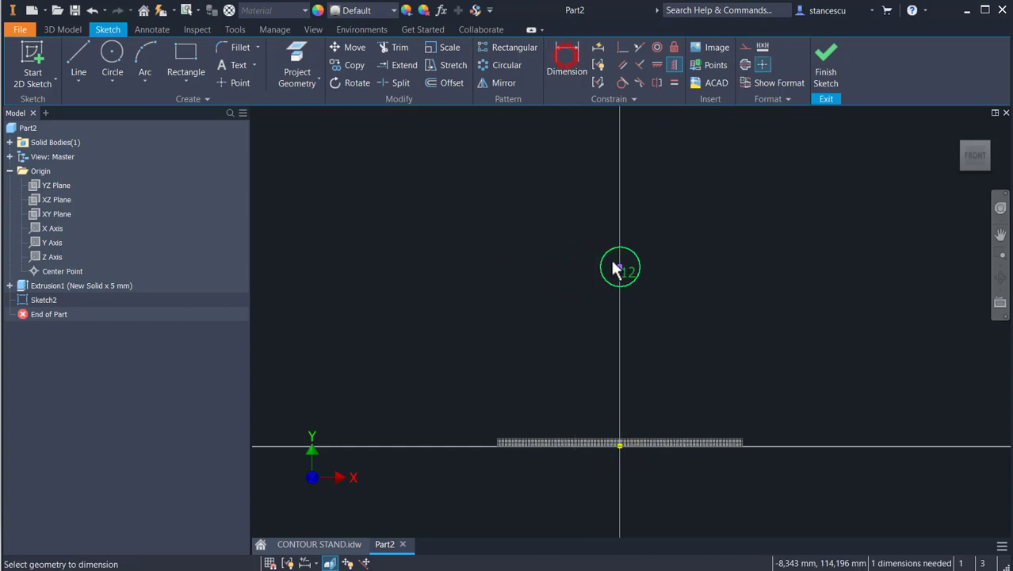
left_click(621, 445)
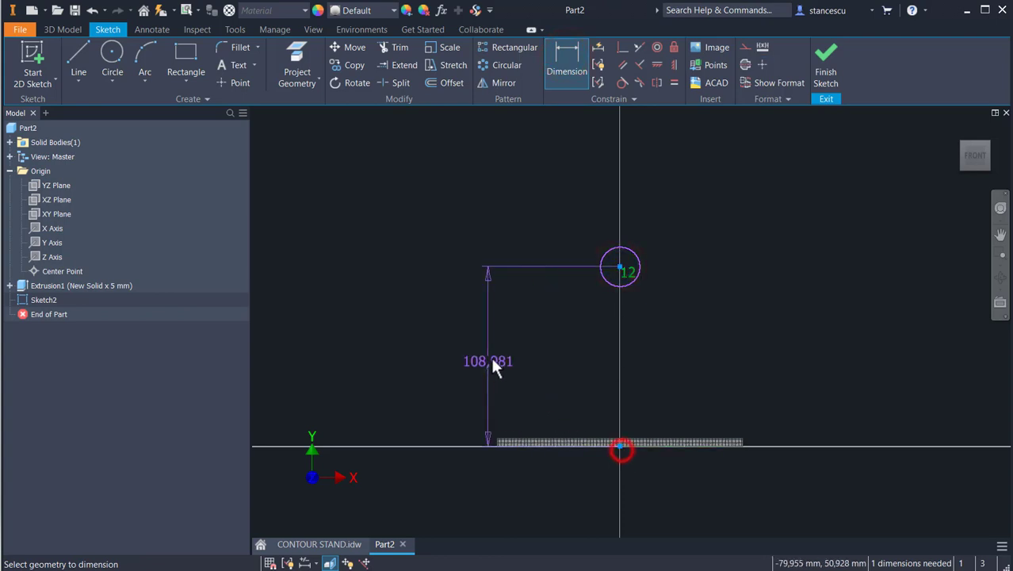
left_click(451, 352)
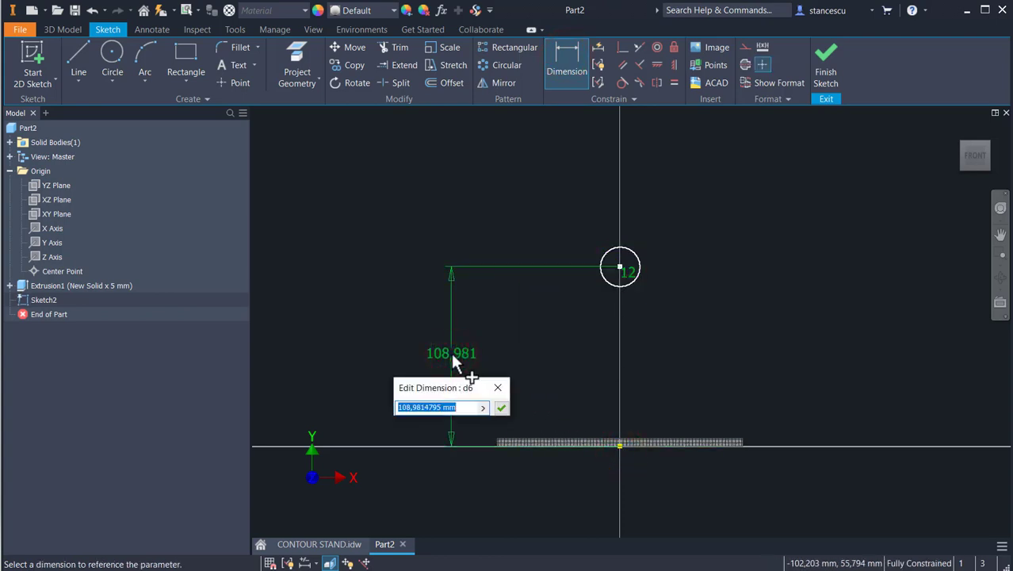
type("74")
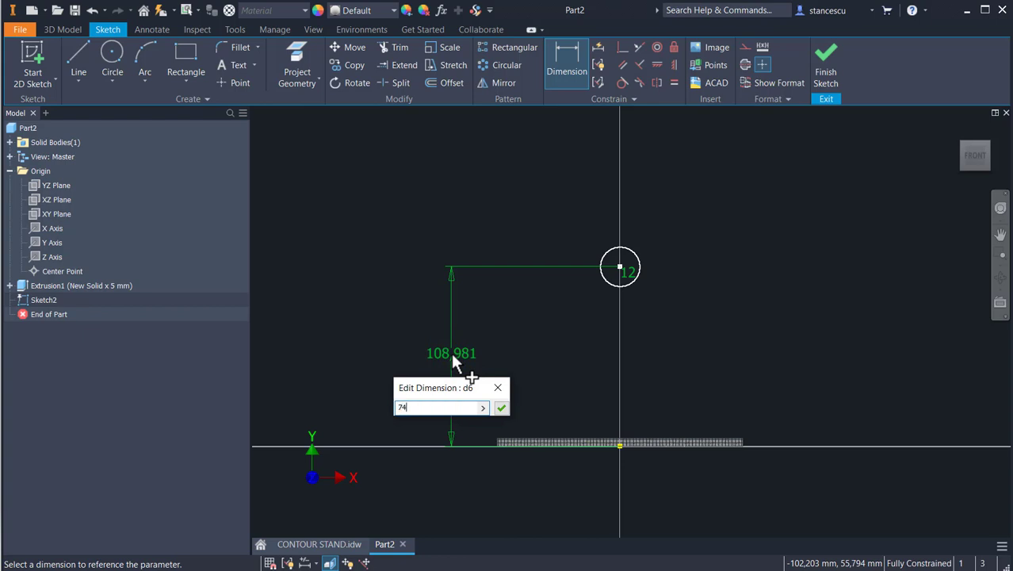
key("Return")
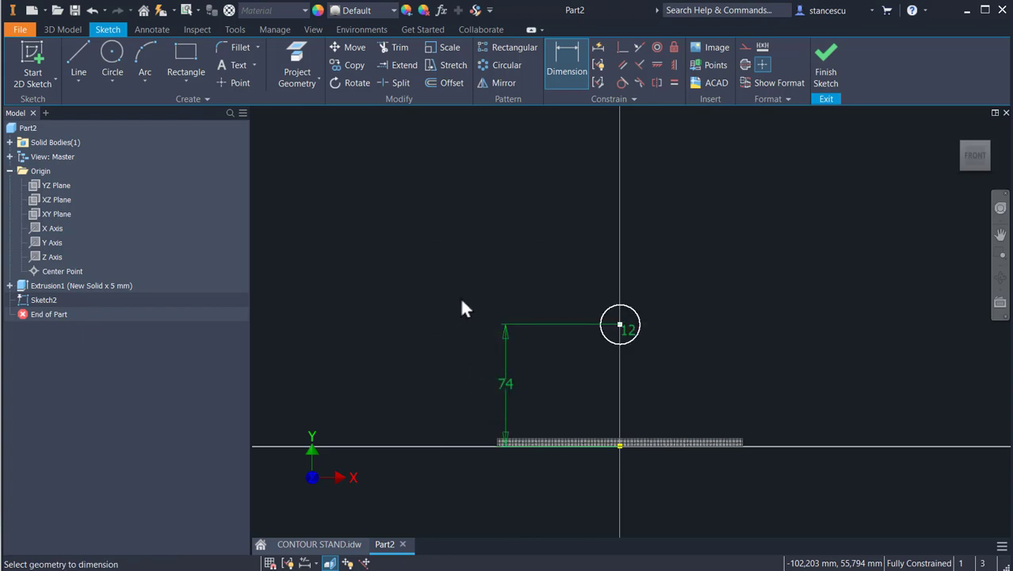
Draw a three-point arc with a 98 mm radius from the circle's left side down to below the plate's left half.
left_click(148, 57)
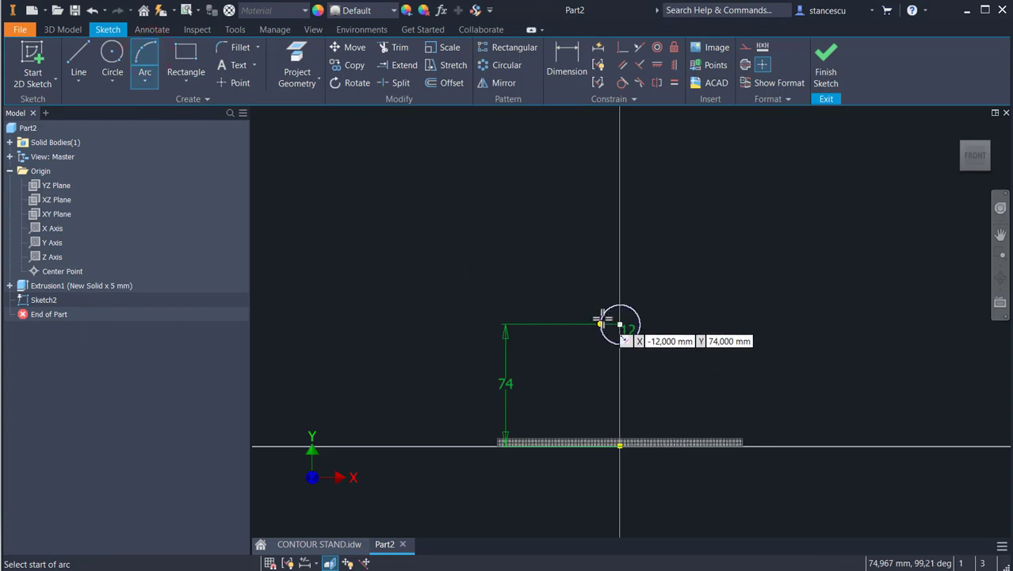
scroll(603, 314, "down", 3)
left_click(604, 314)
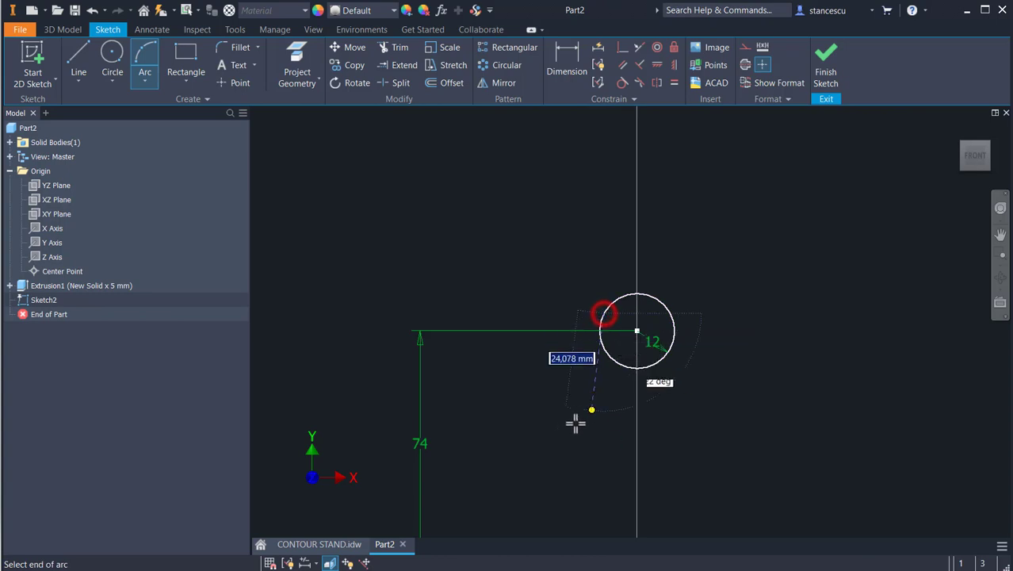
middle_click_drag(560, 428, 582, 289)
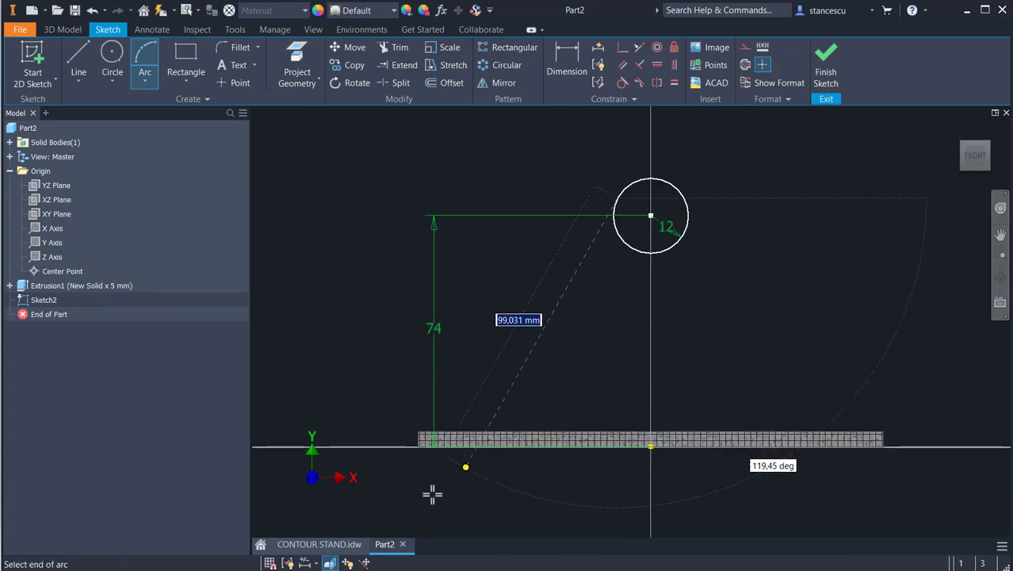
left_click(406, 517)
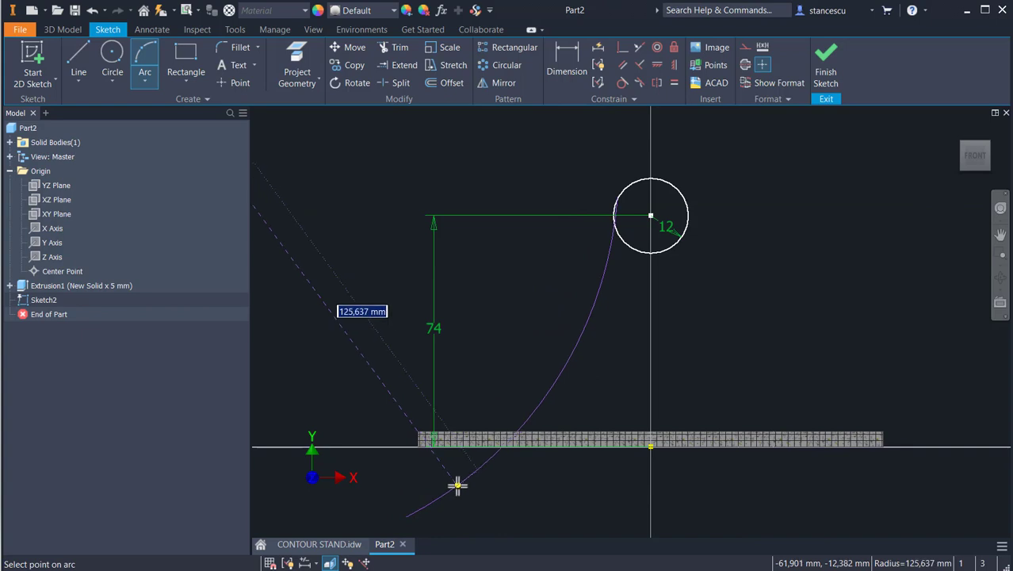
type("9")
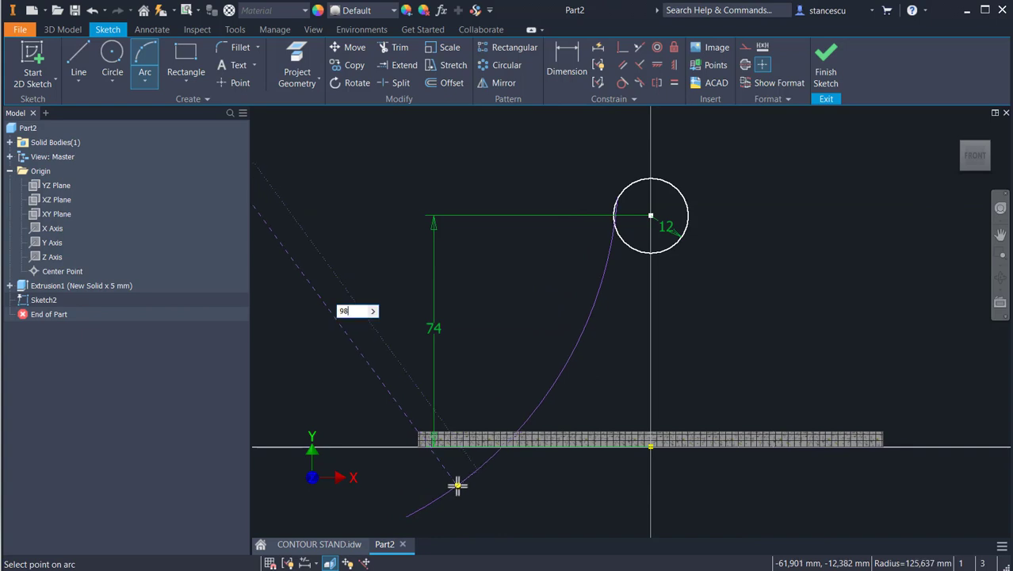
type("8")
key("Return")
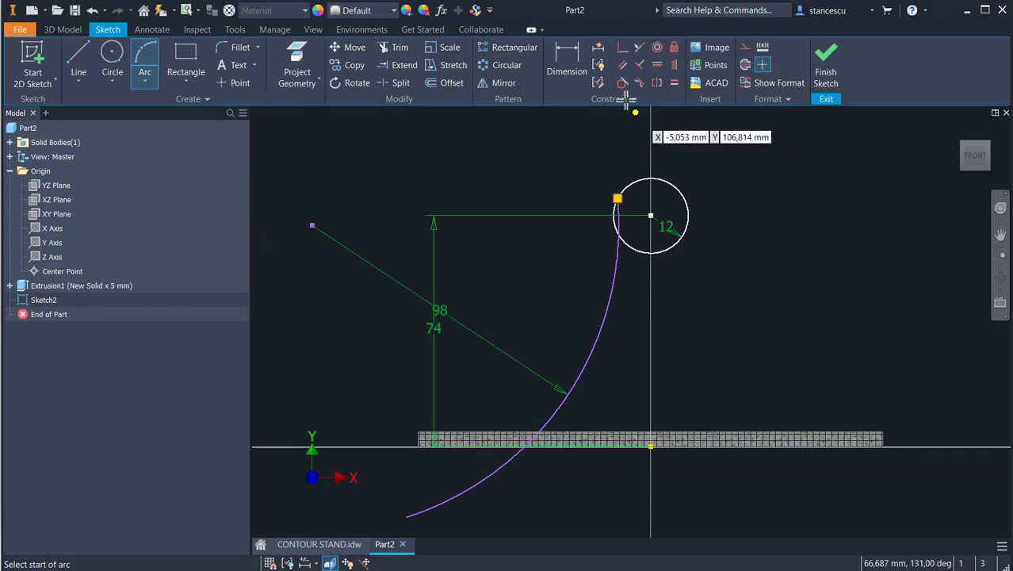
Make the arc tangent to the circle and align its centre horizontally with the circle's centre.
left_click(622, 84)
left_click(623, 252)
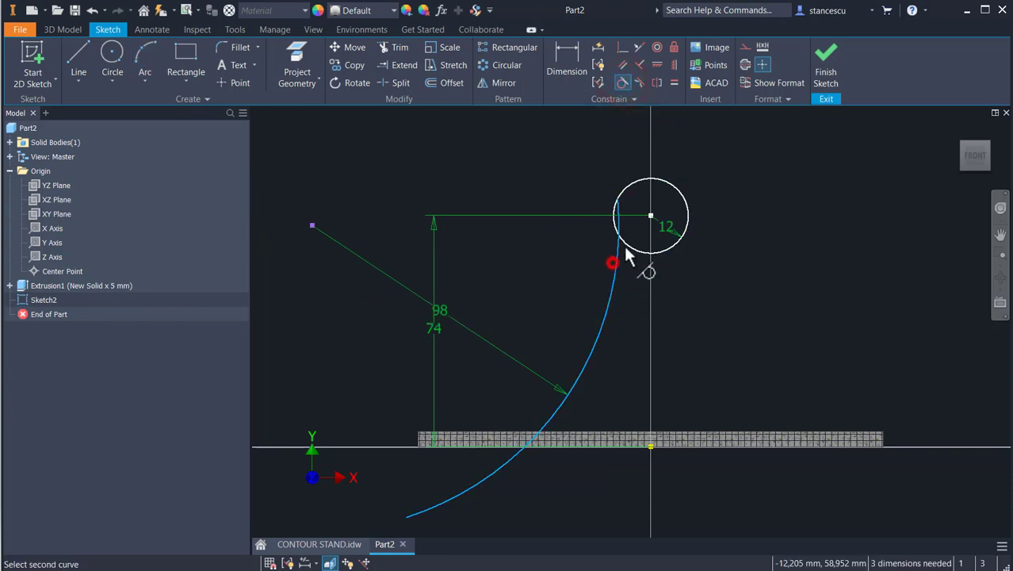
left_click(624, 243)
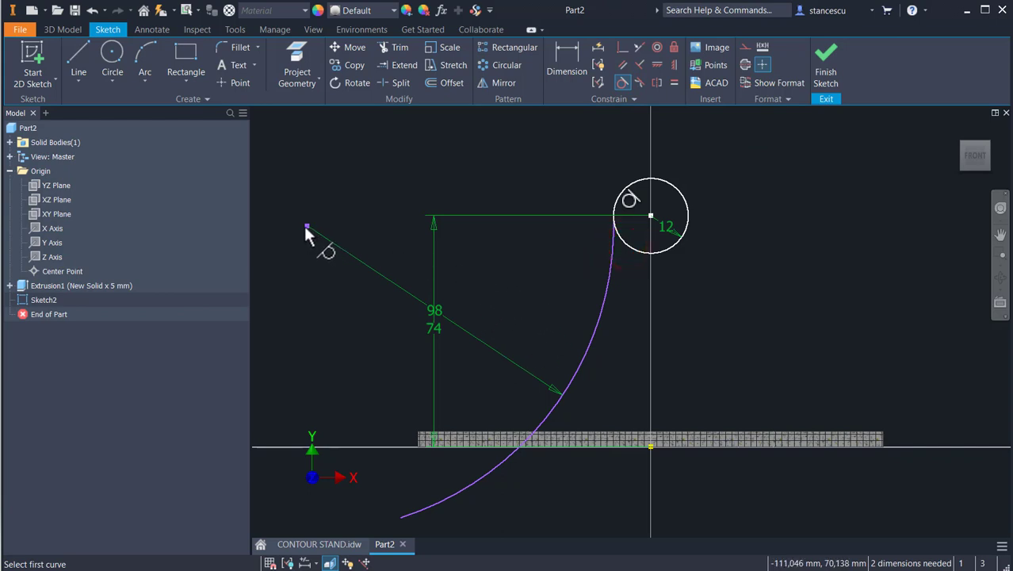
left_click(657, 62)
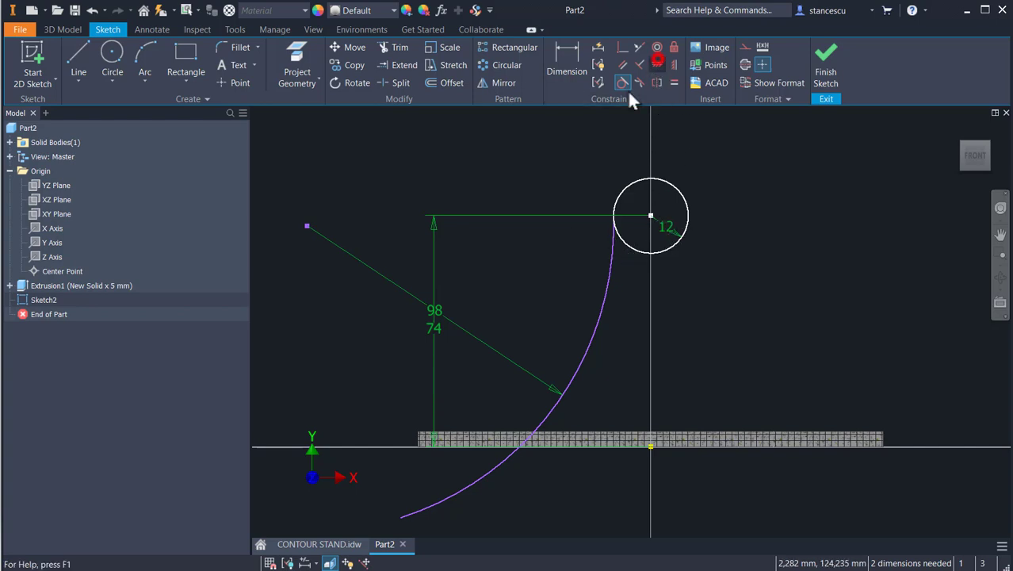
left_click(307, 226)
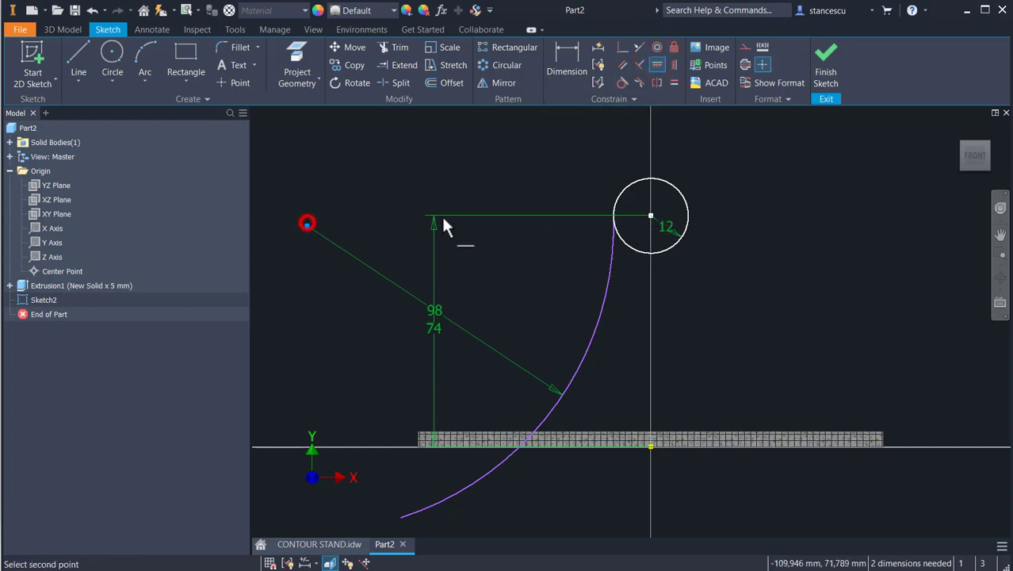
left_click(651, 216)
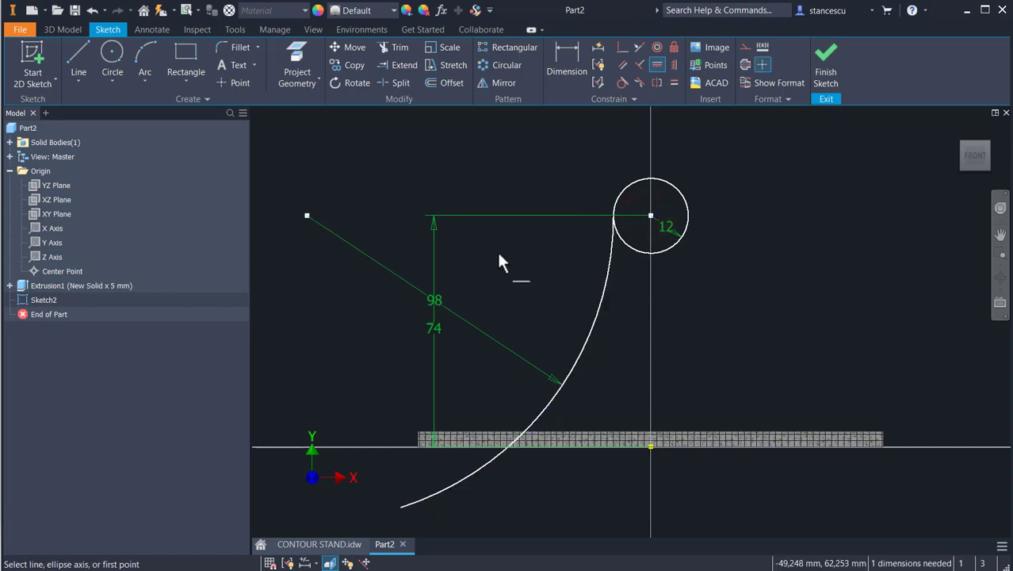
Shorten the arc slightly by moving its free lower end along the curve, keeping it below the base plate.
middle_click_drag(389, 327, 408, 282)
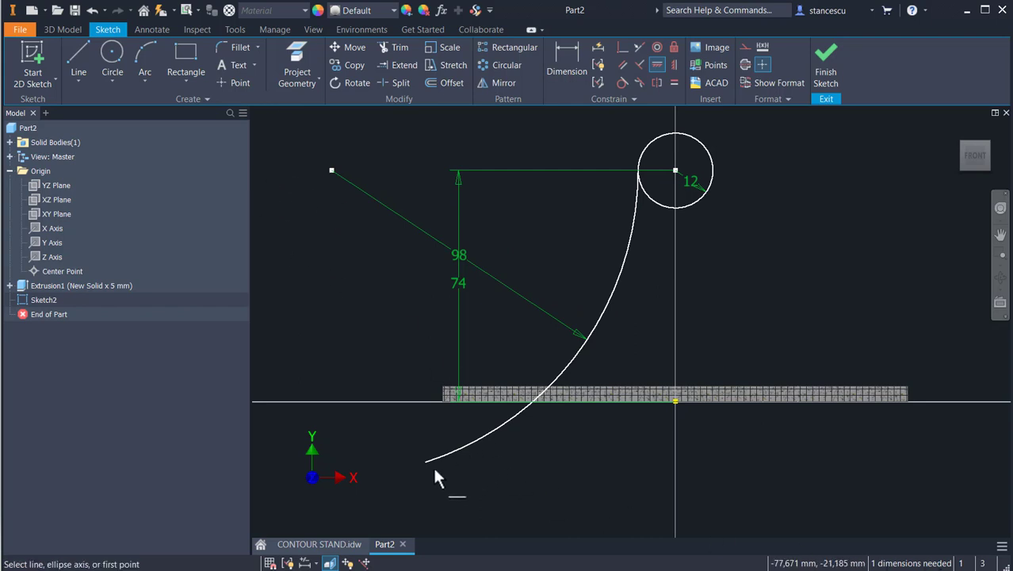
key("Escape")
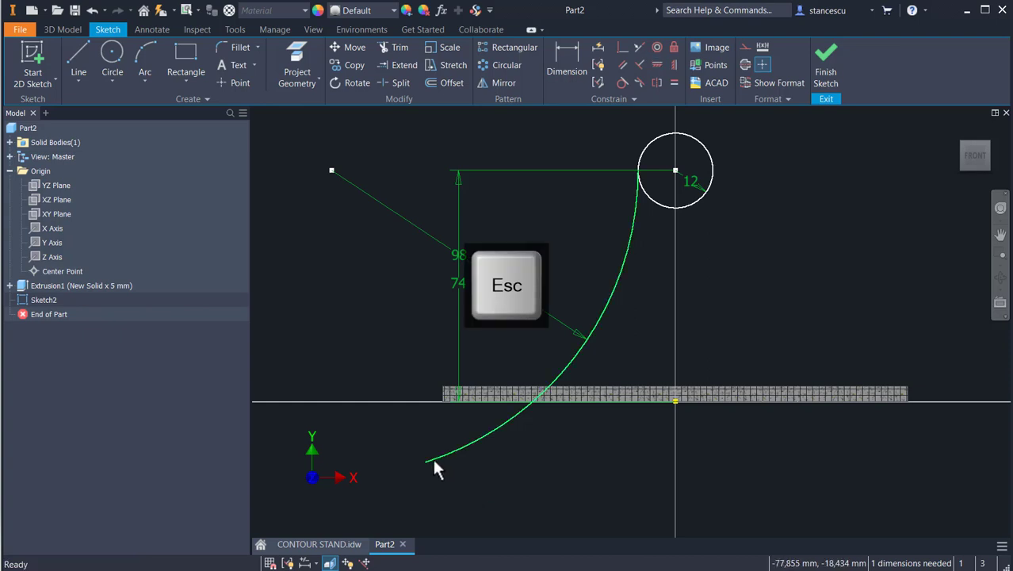
left_click_drag(425, 461, 463, 447)
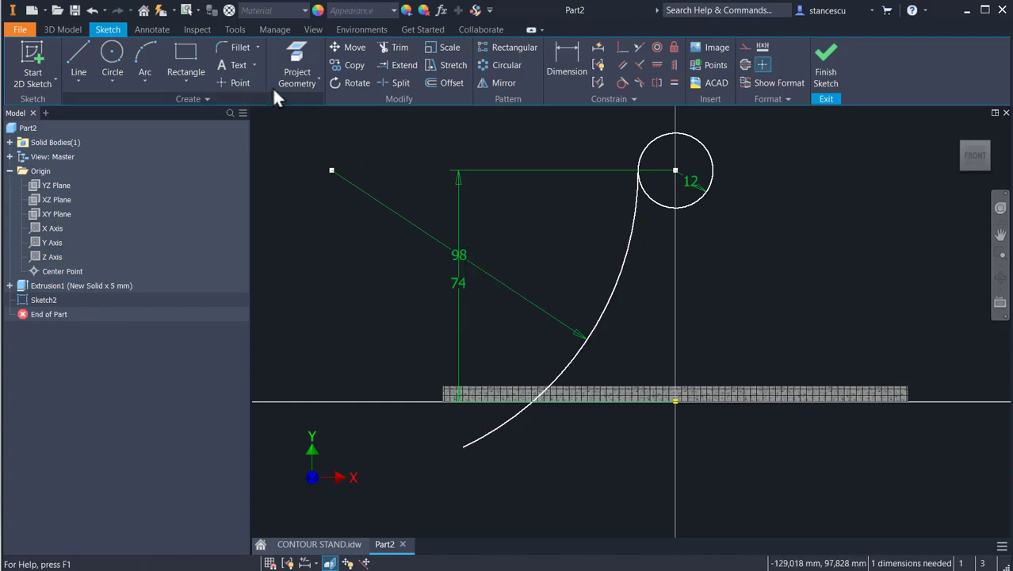
Project the base plate's left end edge into the leg profile sketch.
left_click(296, 63)
scroll(414, 302, "up", 3)
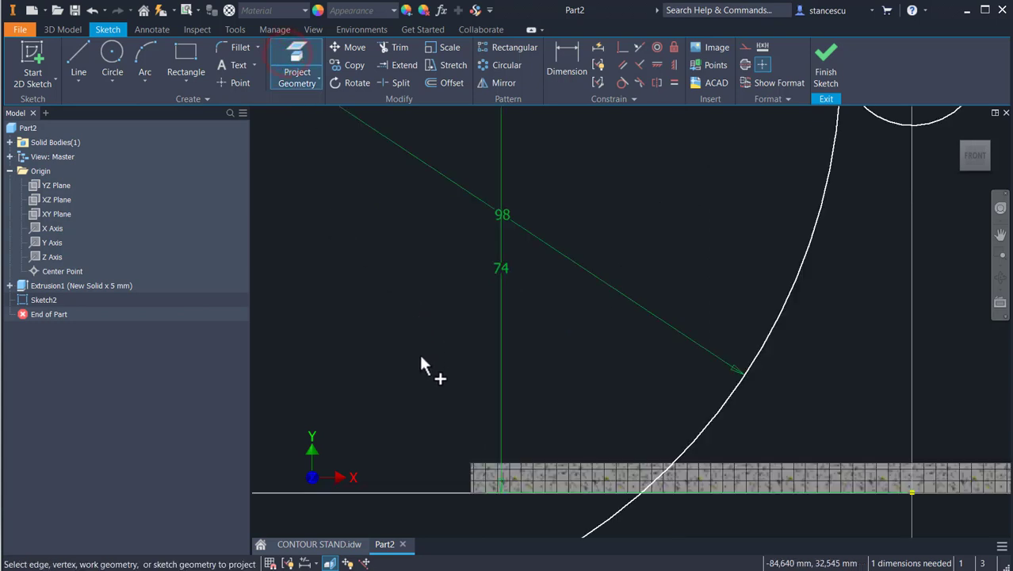
left_click(470, 475)
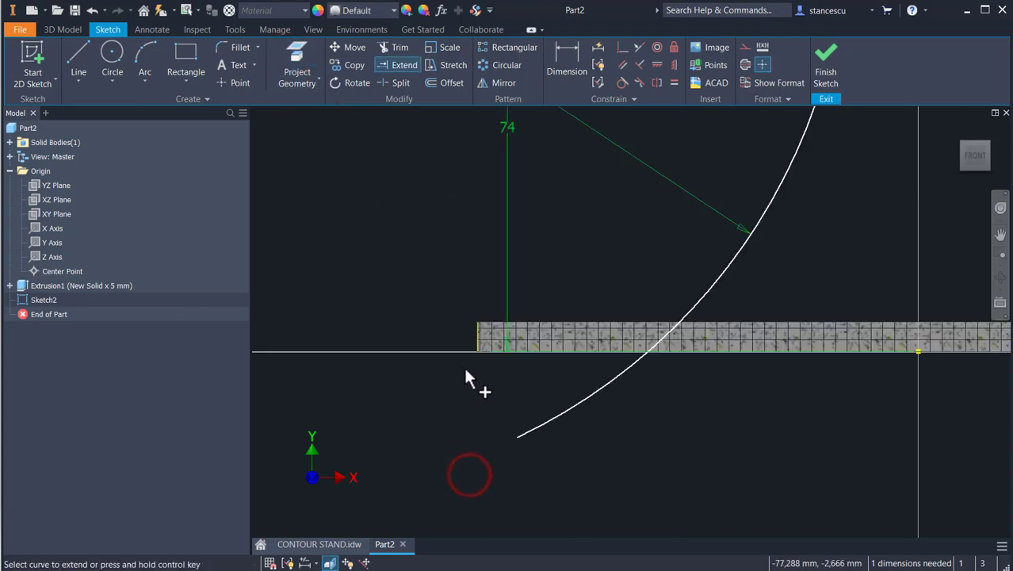
Make the arc's free lower end coincident with the projected left edge of the base plate.
left_click(618, 46)
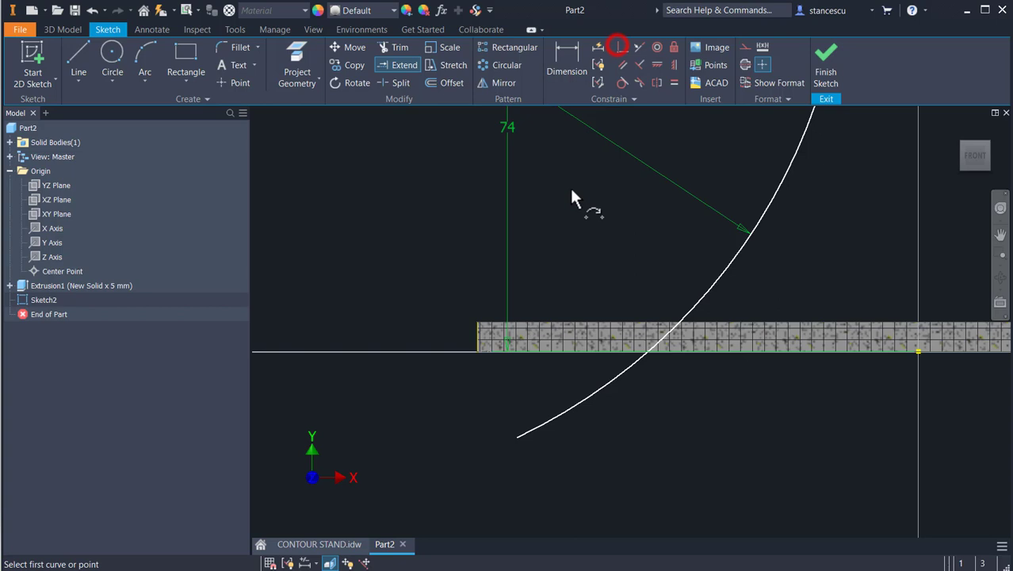
left_click(516, 435)
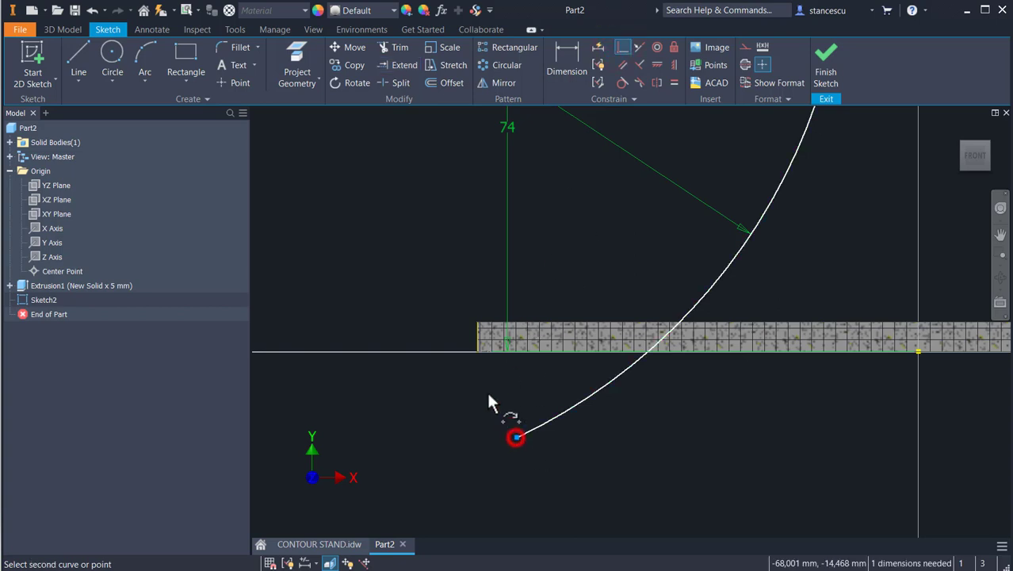
scroll(478, 349, "up", 3)
left_click(481, 348)
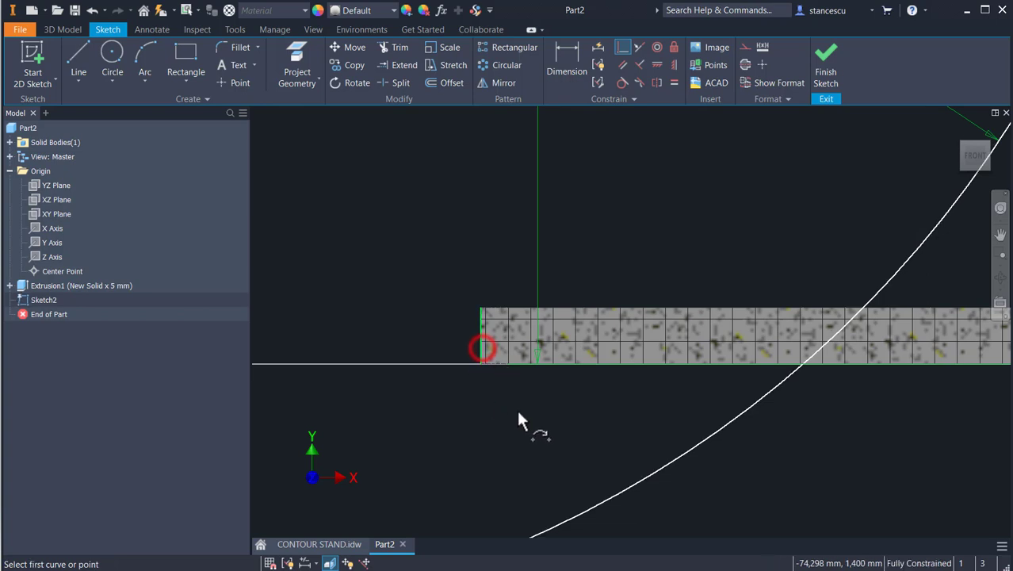
middle_click_drag(516, 407, 565, 276)
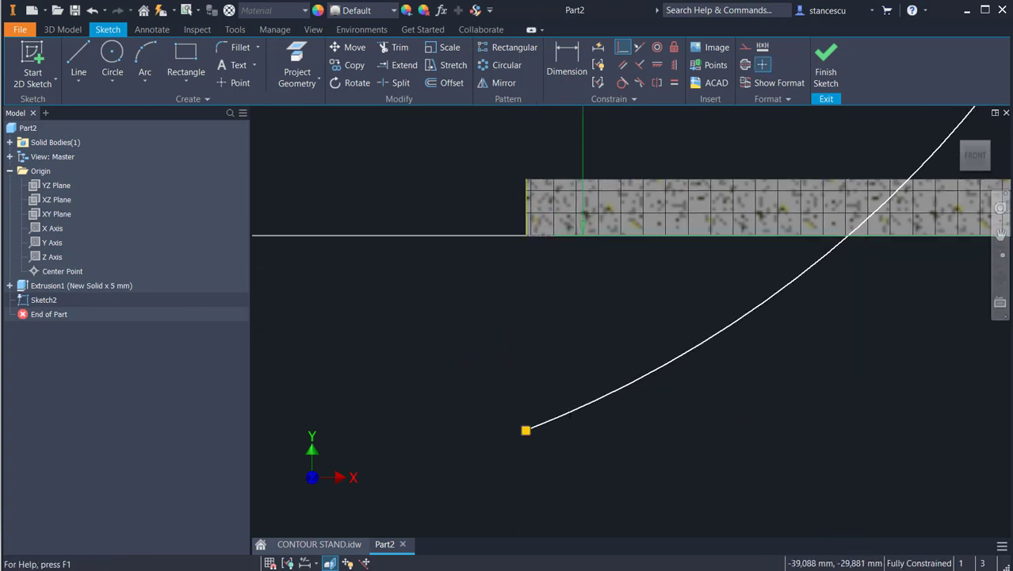
key("Escape")
scroll(814, 478, "down", 2)
middle_click_drag(783, 478, 599, 507)
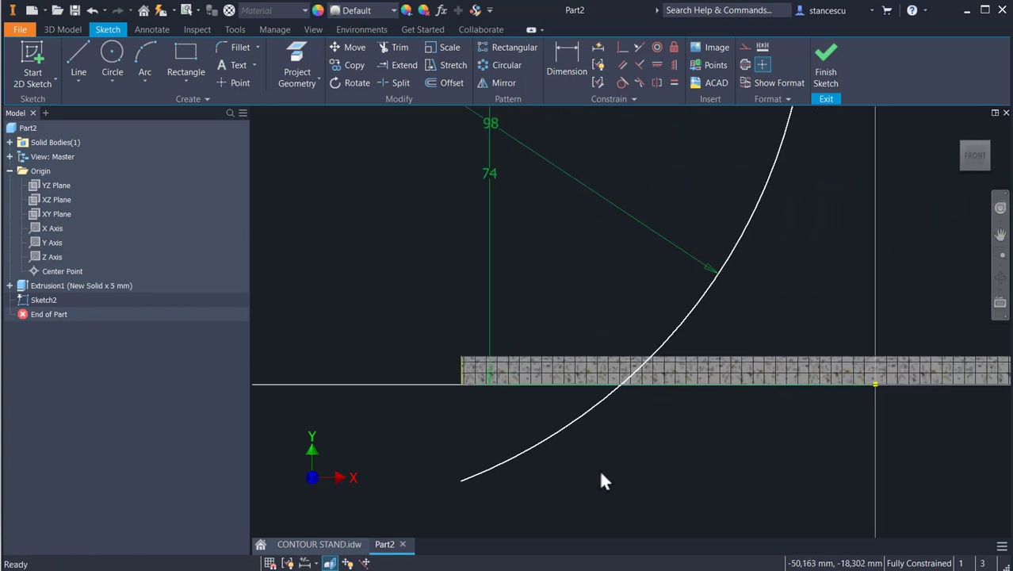
scroll(604, 476, "down", 2)
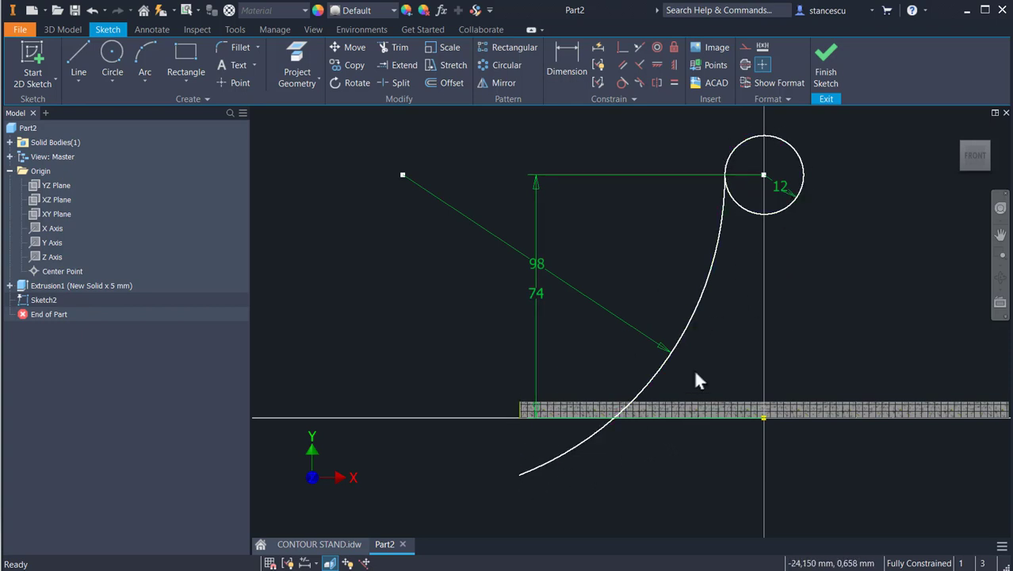
mouse_move(663, 267)
middle_mouse_down()
mouse_move(588, 278)
mouse_move(581, 255)
middle_mouse_up()
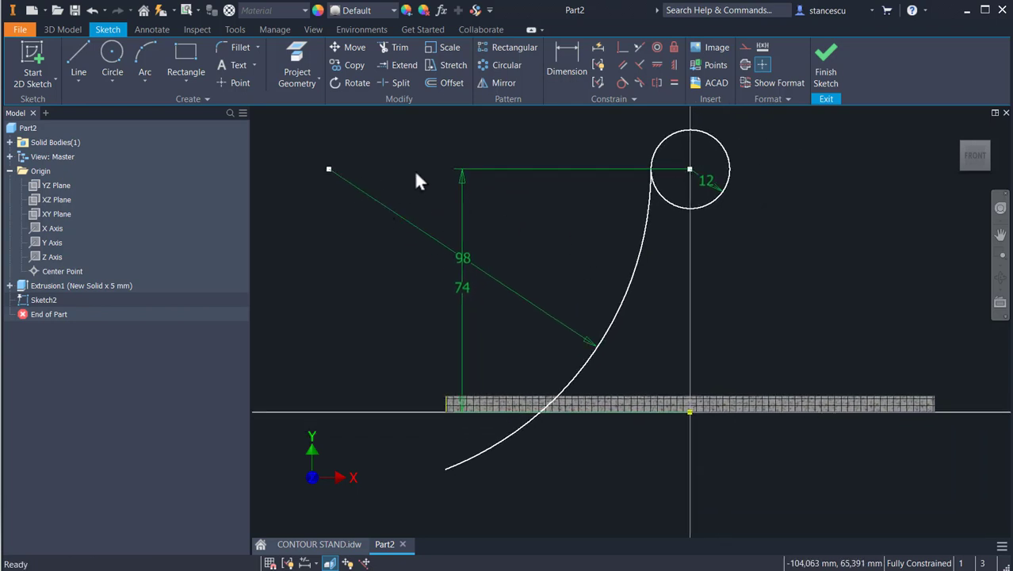
Project the Y axis into the sketch and convert the projected line to construction geometry.
left_click(300, 51)
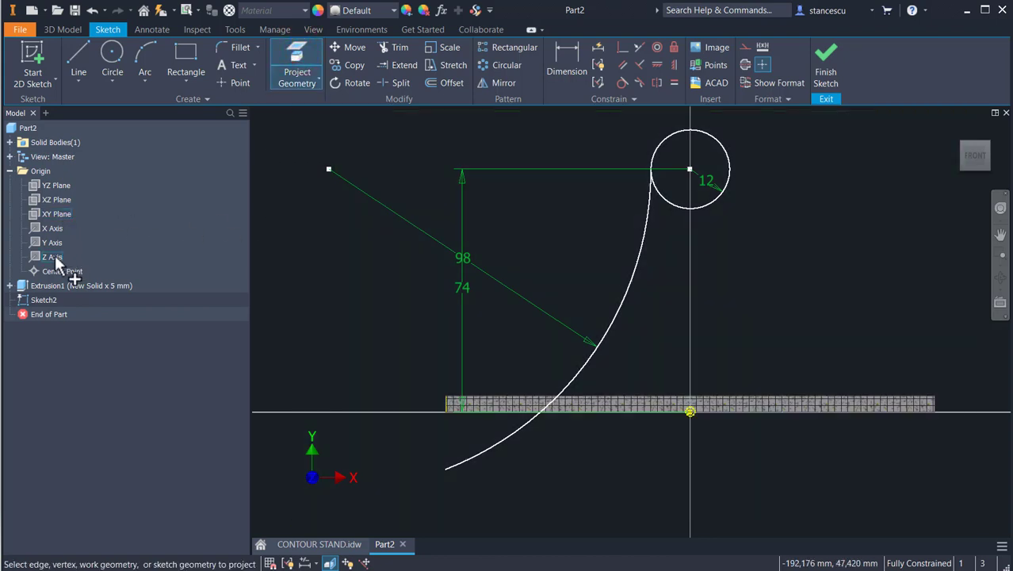
left_click(45, 243)
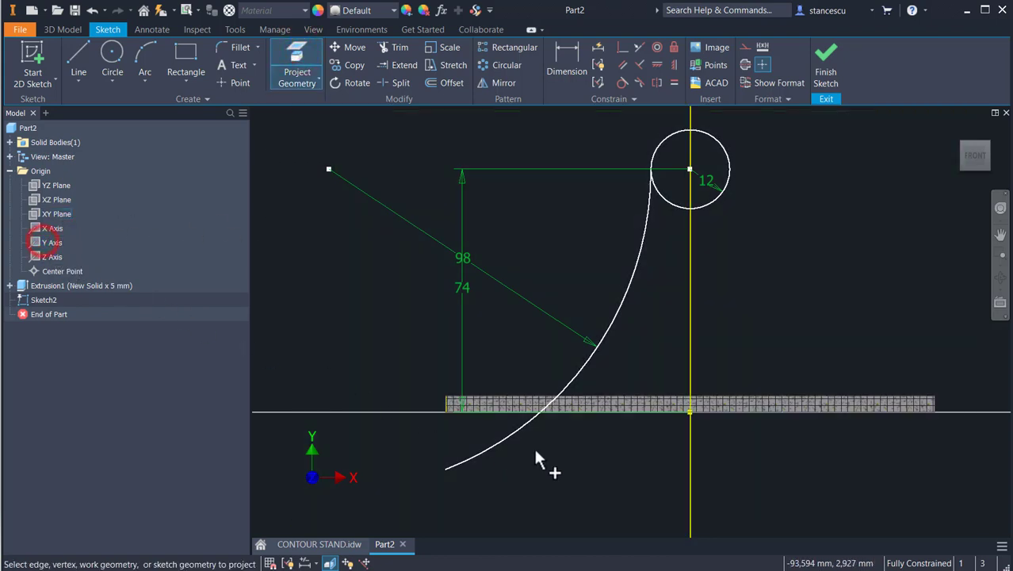
key("Escape")
left_click(715, 446)
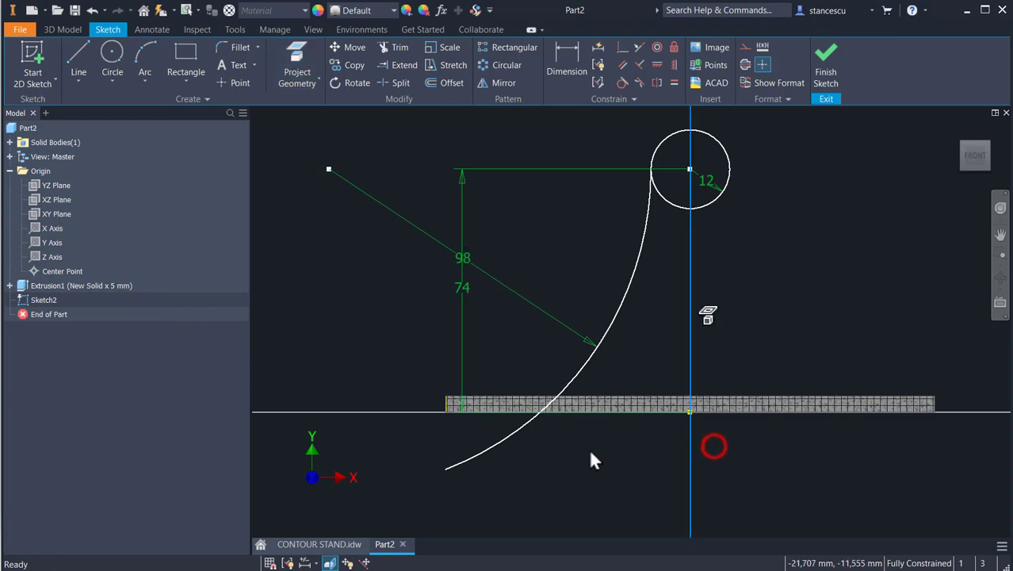
left_click(743, 48)
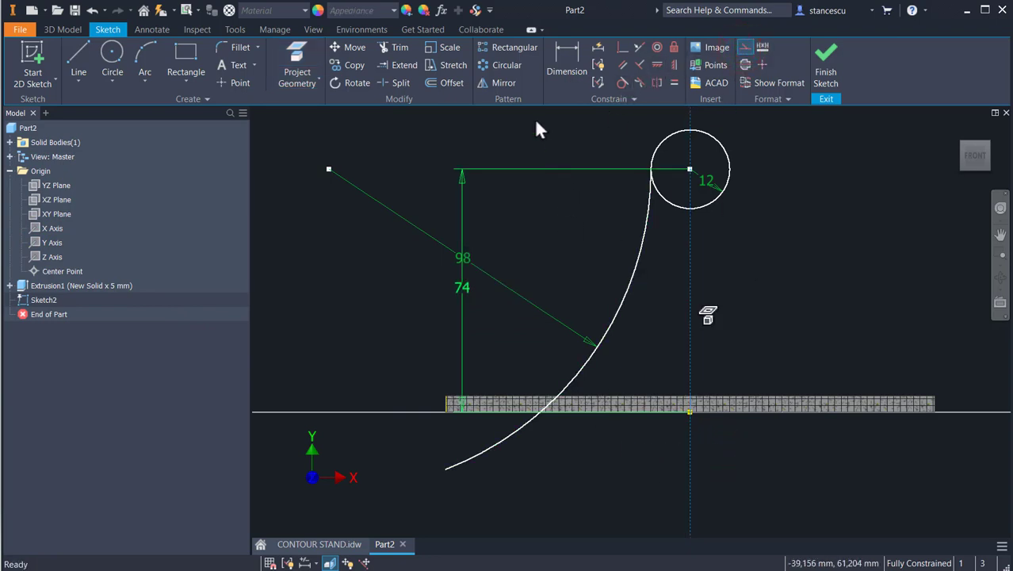
Mirror the 98 mm radius arc about the projected Y axis.
left_click(505, 83)
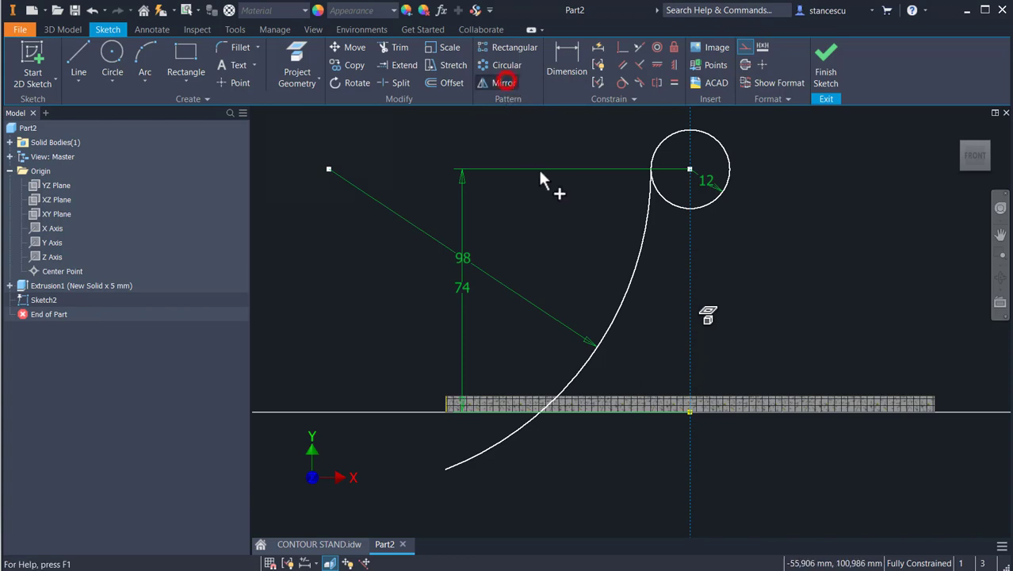
left_click(614, 318)
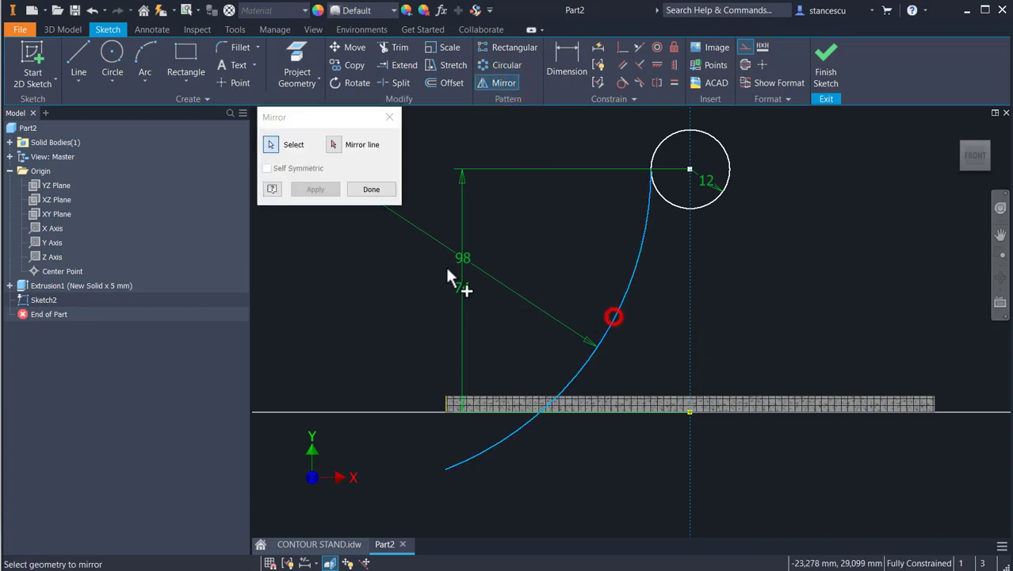
left_click(335, 145)
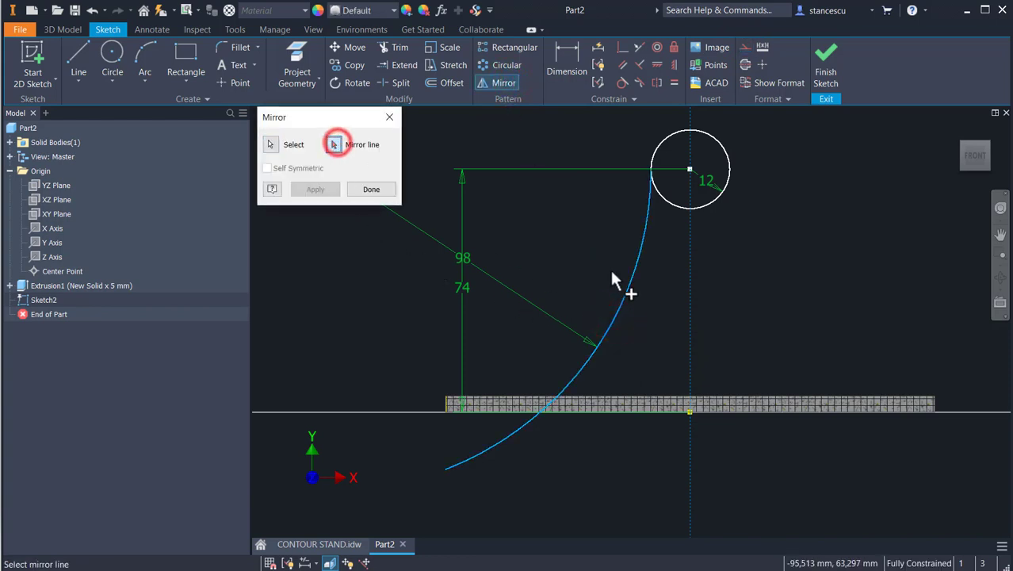
left_click(689, 314)
left_click(313, 192)
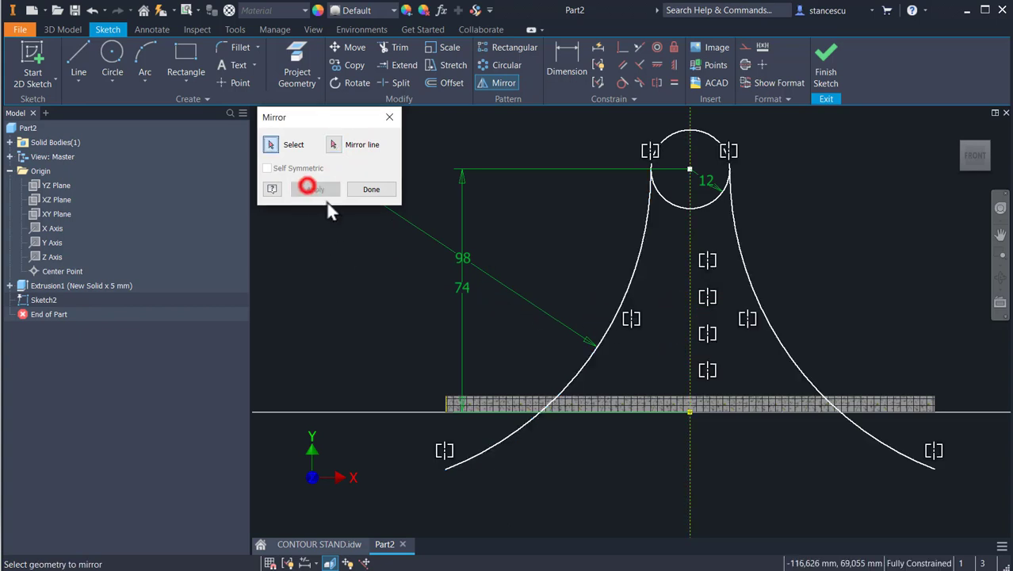
left_click(362, 193)
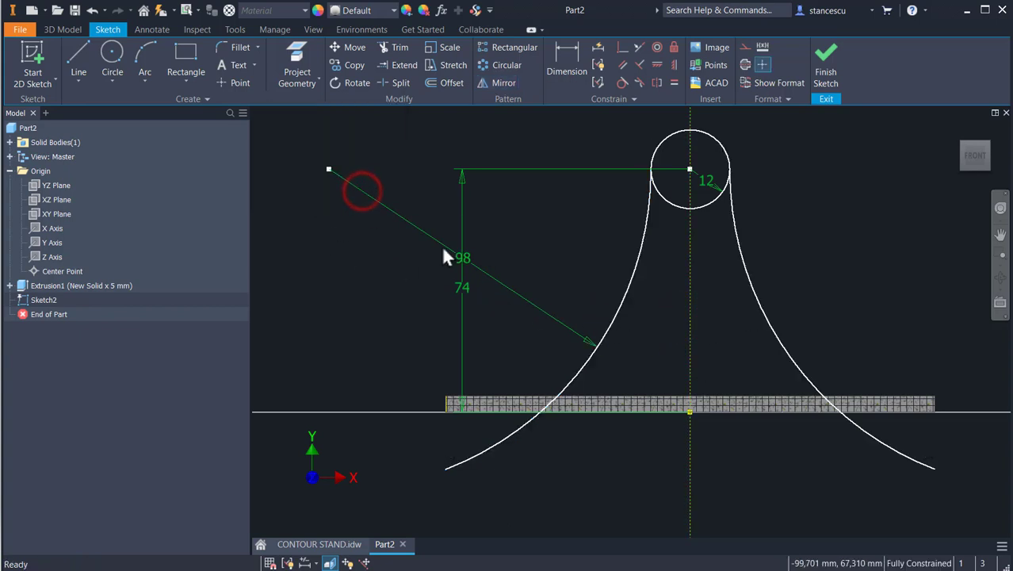
Trim away the lower half of the circle between the two arcs and finish the sketch.
left_click(393, 47)
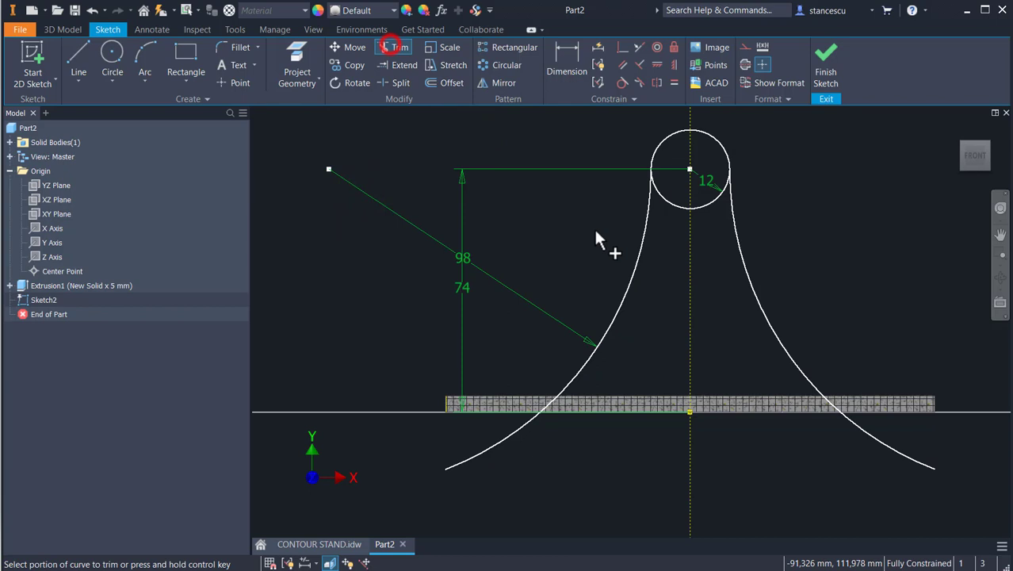
left_click(664, 195)
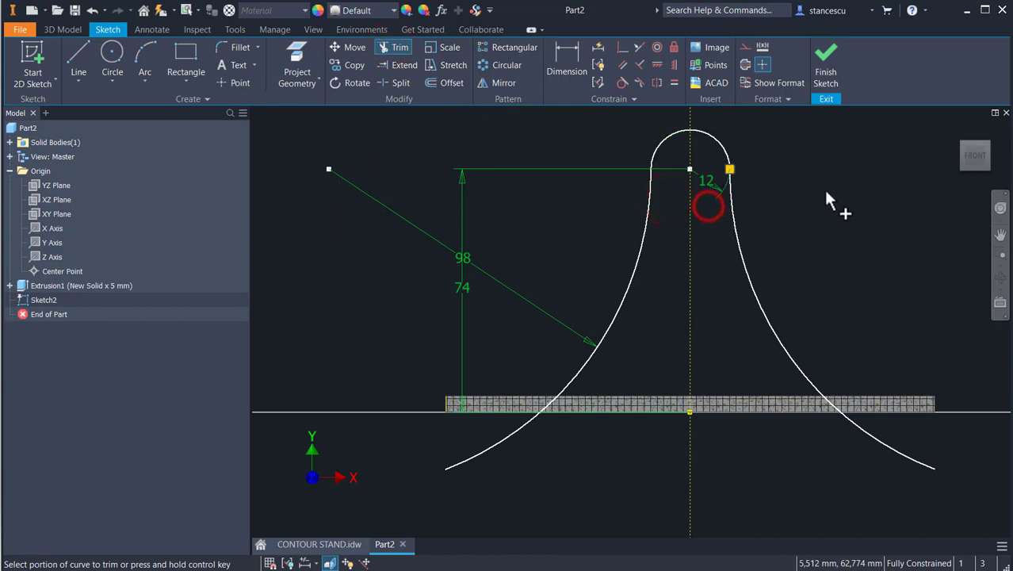
left_click(825, 62)
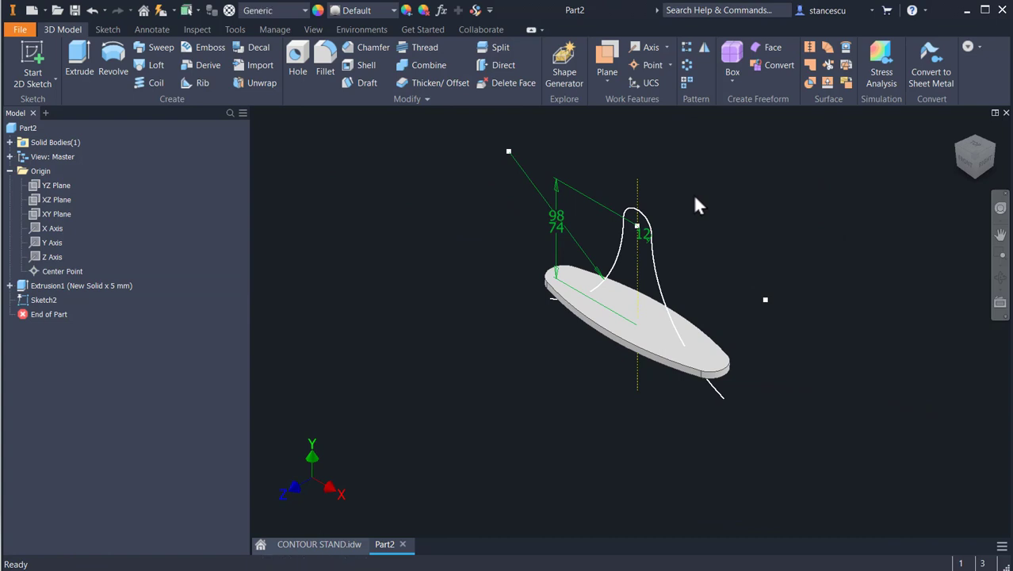
key("F6")
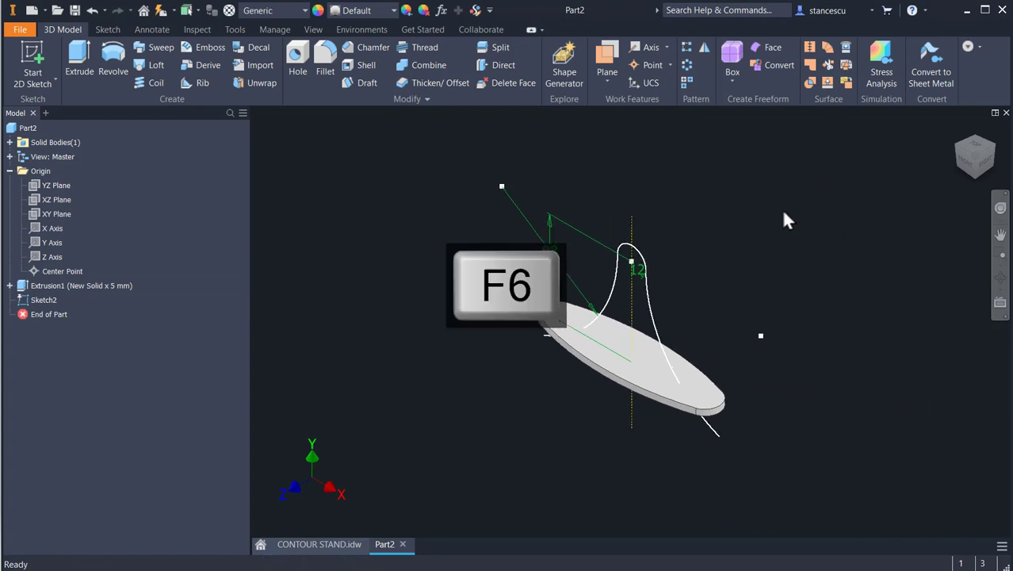
Check the leg's shape in the CONTOUR STAND drawing, and start a new sketch on the part's YZ plane.
left_click(320, 545)
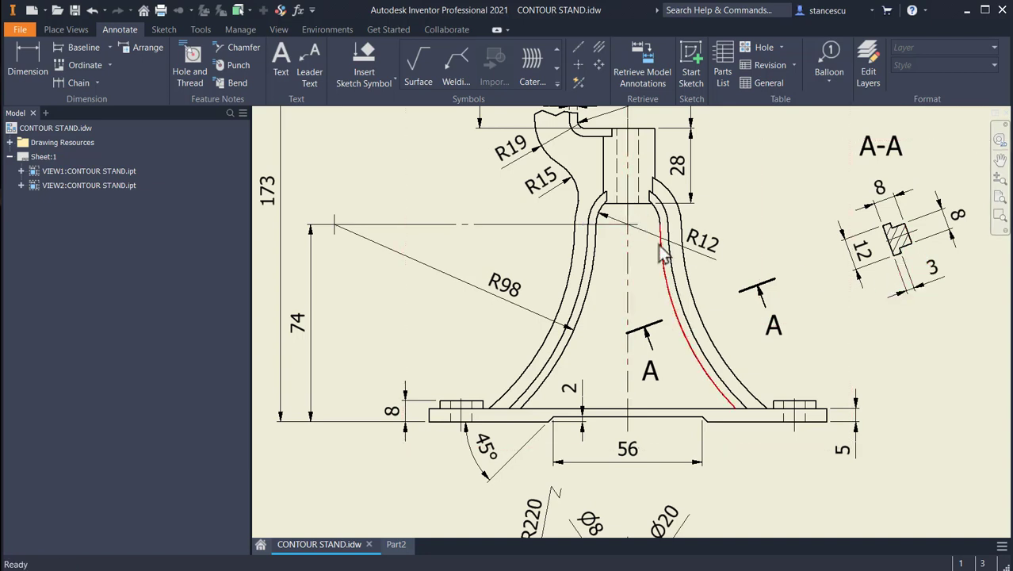
left_click(396, 545)
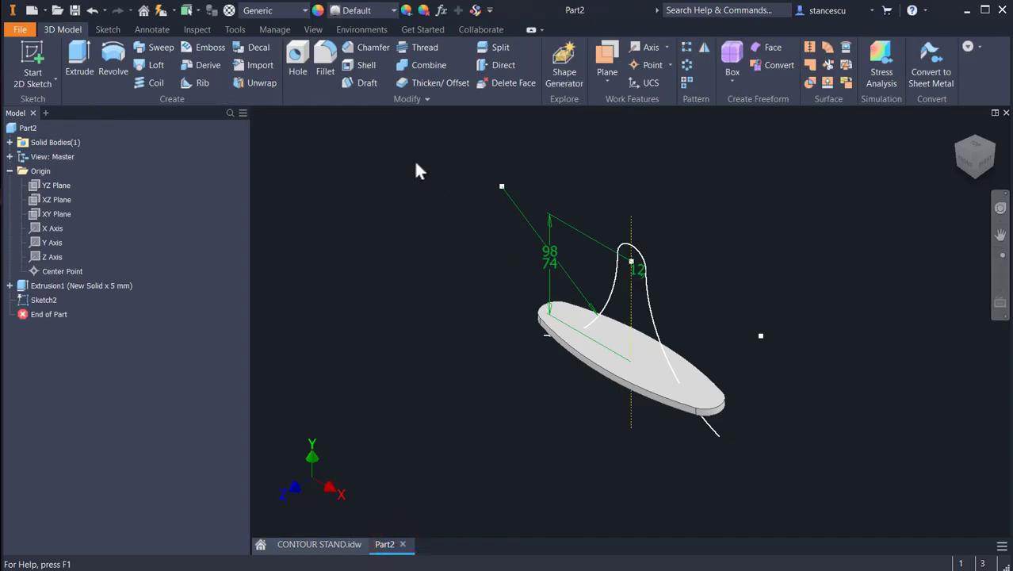
left_click(43, 185)
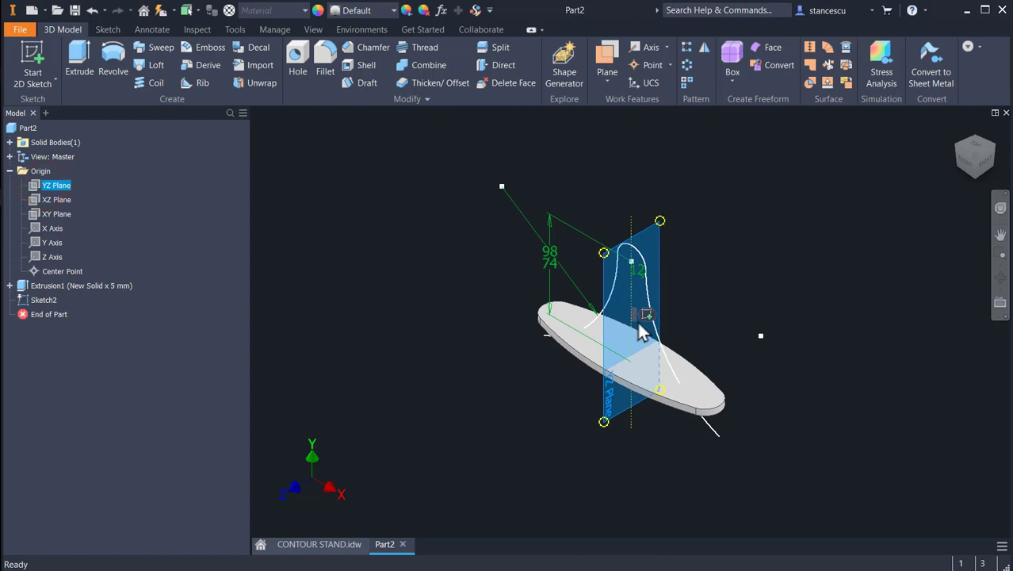
key("s")
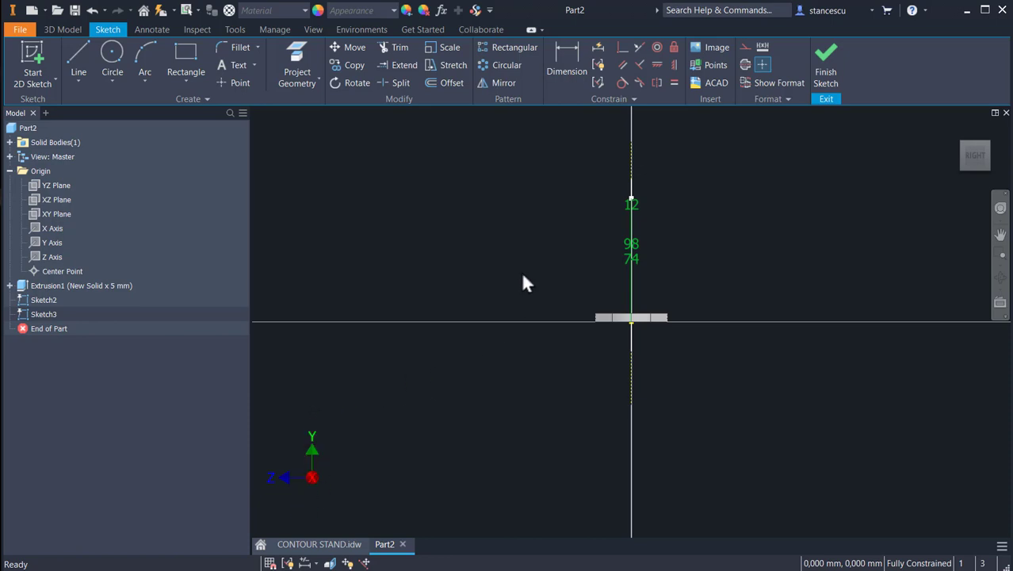
Project the rounded top arc of the leg profile into the new YZ plane sketch.
mouse_move(520, 233)
middle_mouse_down("shift")
mouse_move(575, 244)
mouse_move(645, 235)
mouse_move(612, 343)
middle_mouse_up("shift")
scroll(642, 273, "up", 3)
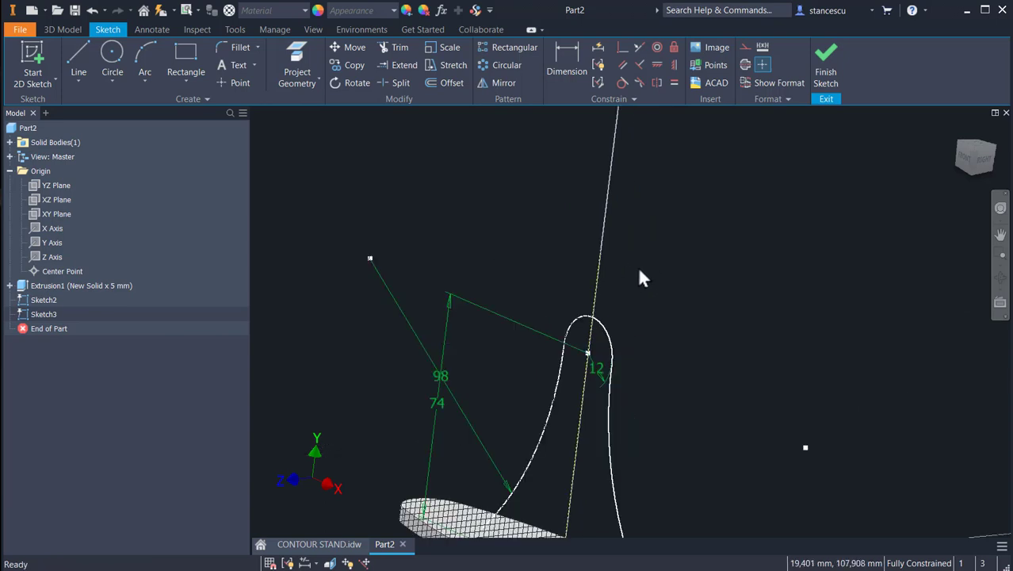
left_click(295, 60)
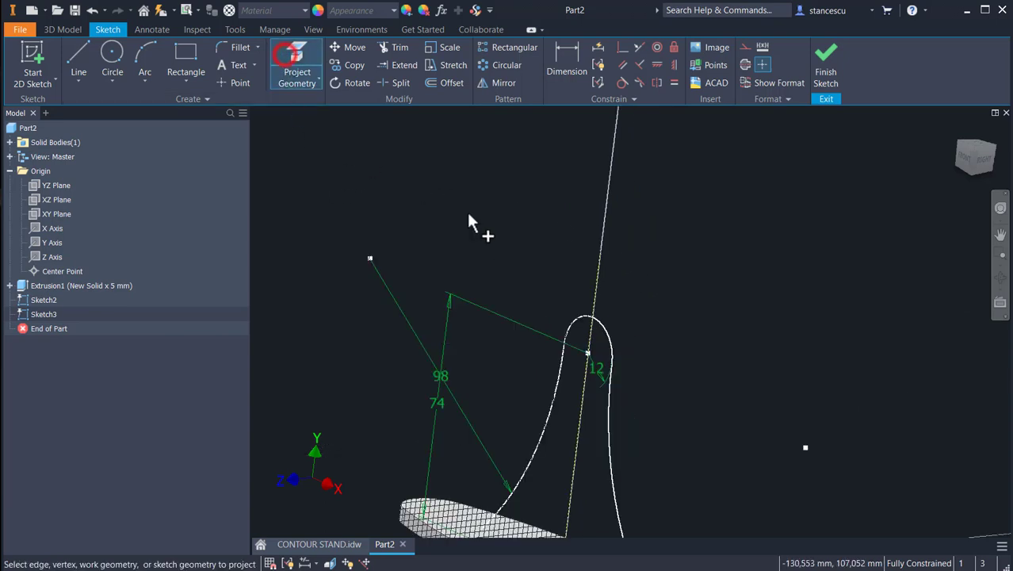
left_click(602, 327)
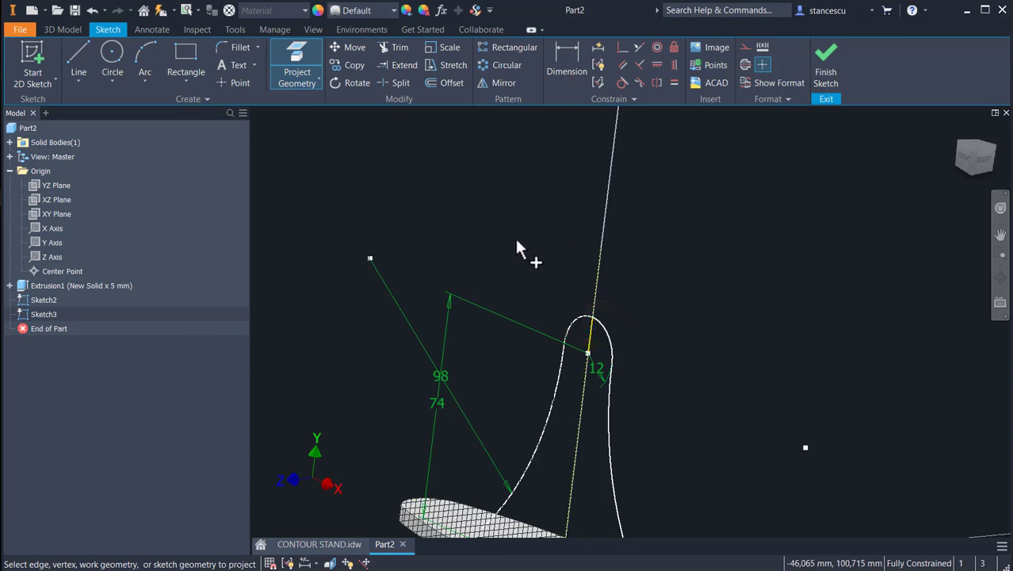
Draw a two-point rectangle about 16 mm wide to the right of the vertical axis, slightly above the leg profile's top.
left_click(187, 60)
key("F4")
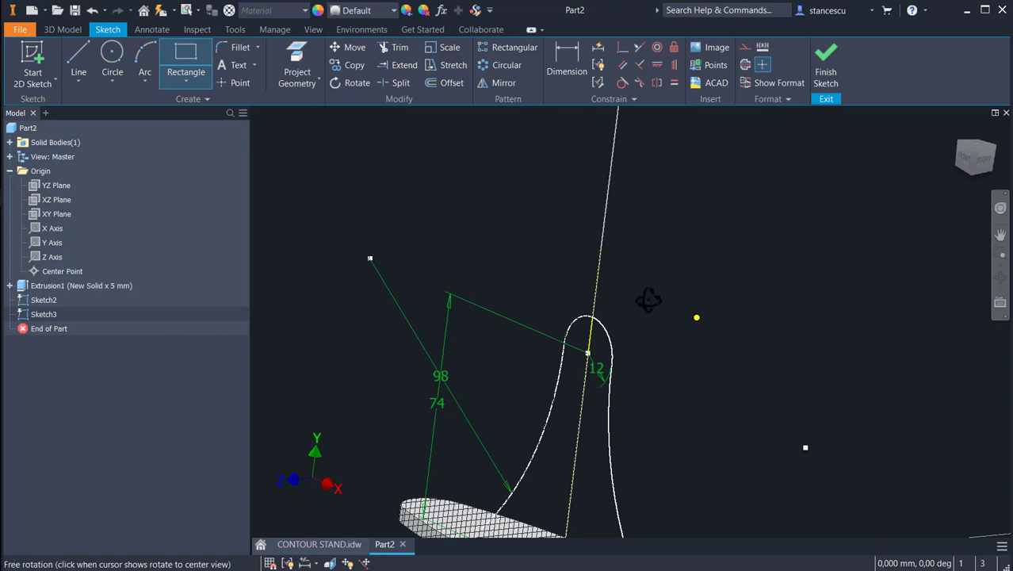
left_click_drag(648, 299, 635, 289)
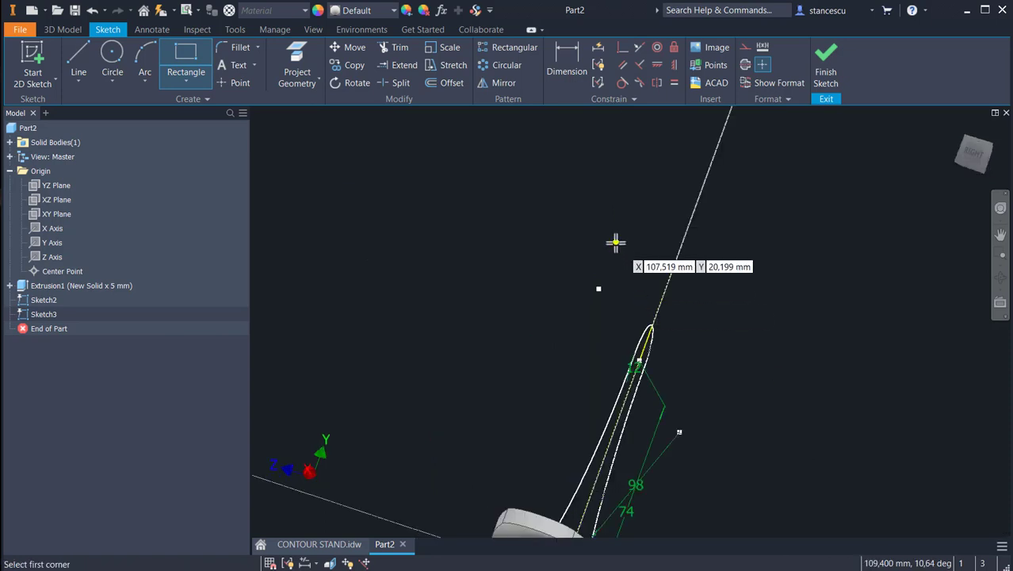
left_click_drag(975, 157, 903, 176)
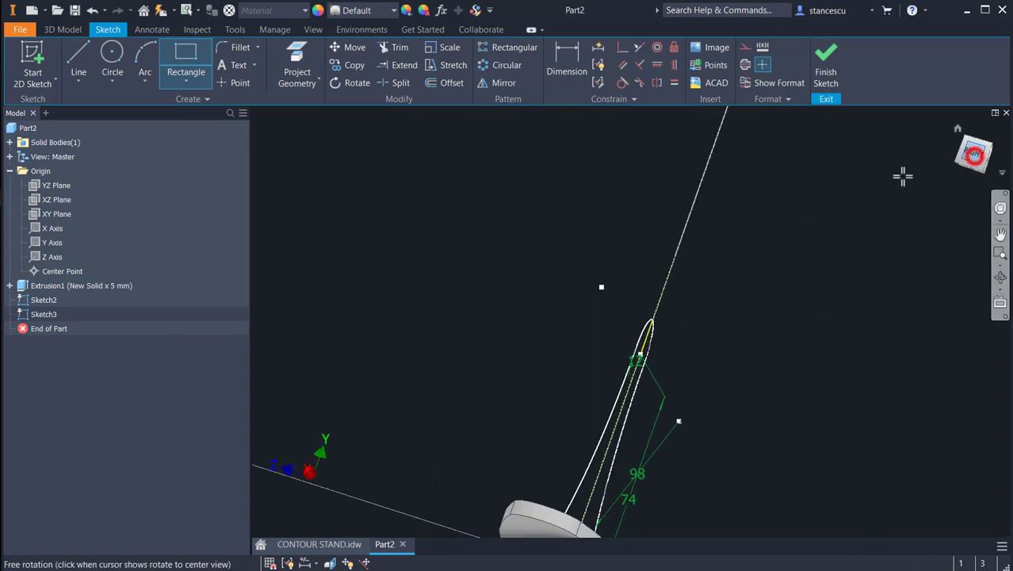
left_click(672, 211)
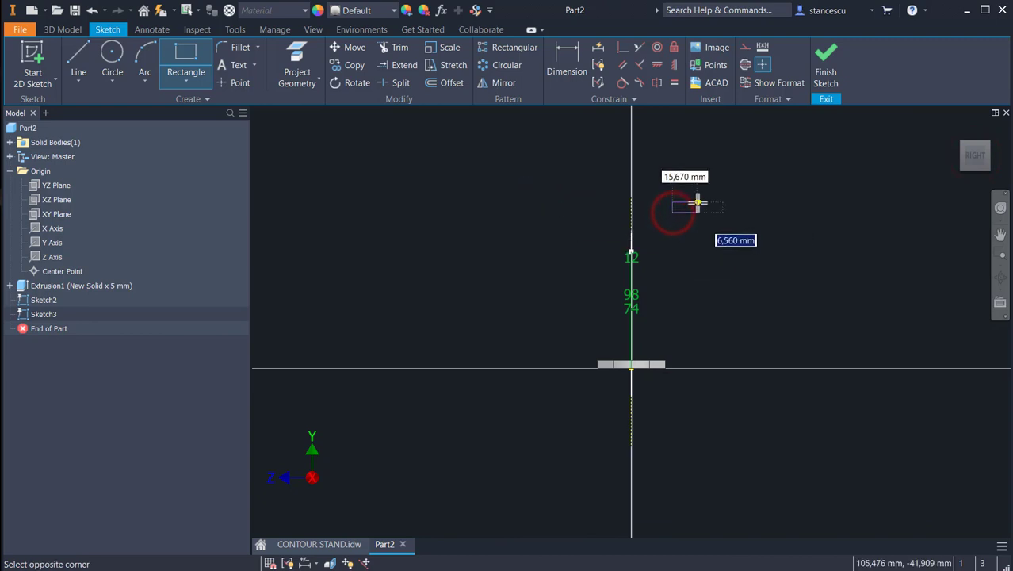
left_click(698, 199)
scroll(668, 218, "up", 3)
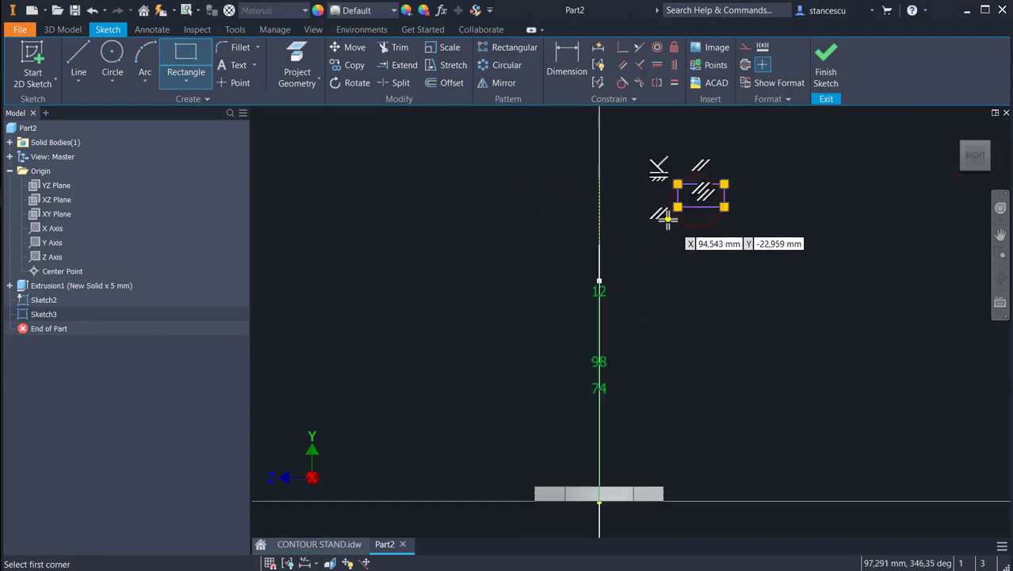
scroll(675, 226, "up", 3)
middle_click_drag(687, 216, 662, 364)
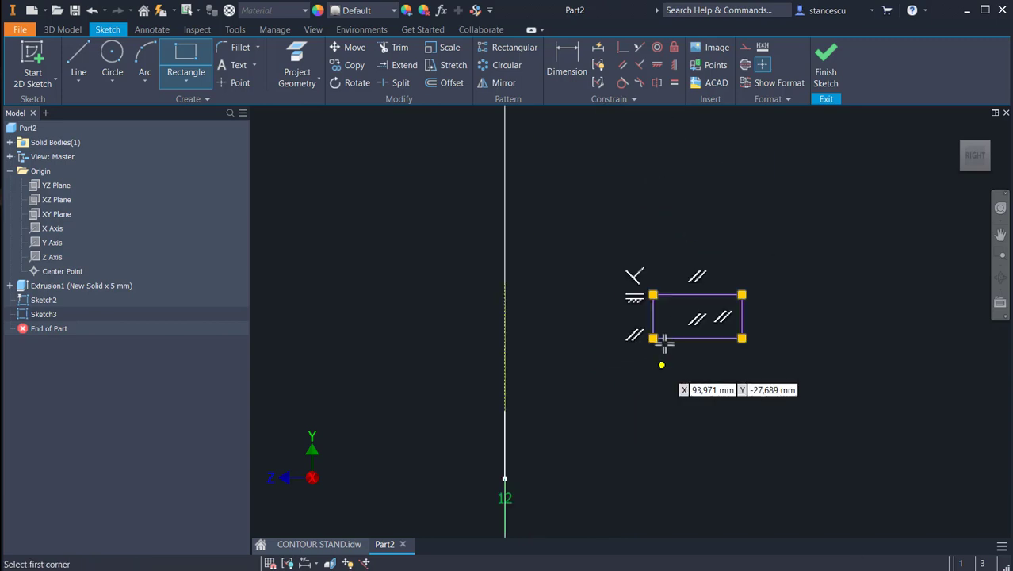
Draw a rectangle about 7.6 mm wide on the first rectangle's upper edge and trim away the edge segment they share.
left_click(673, 294)
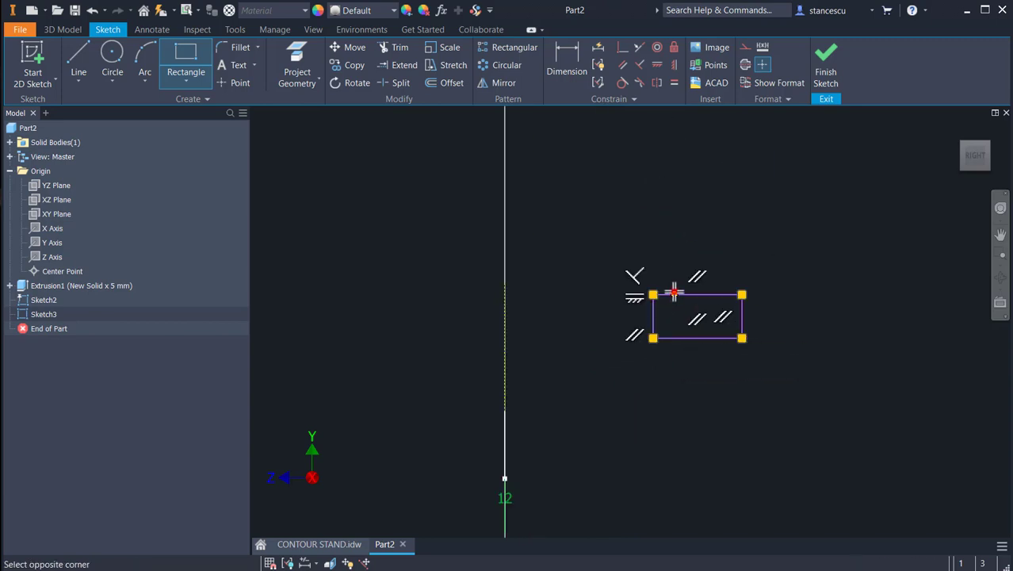
left_click(717, 252)
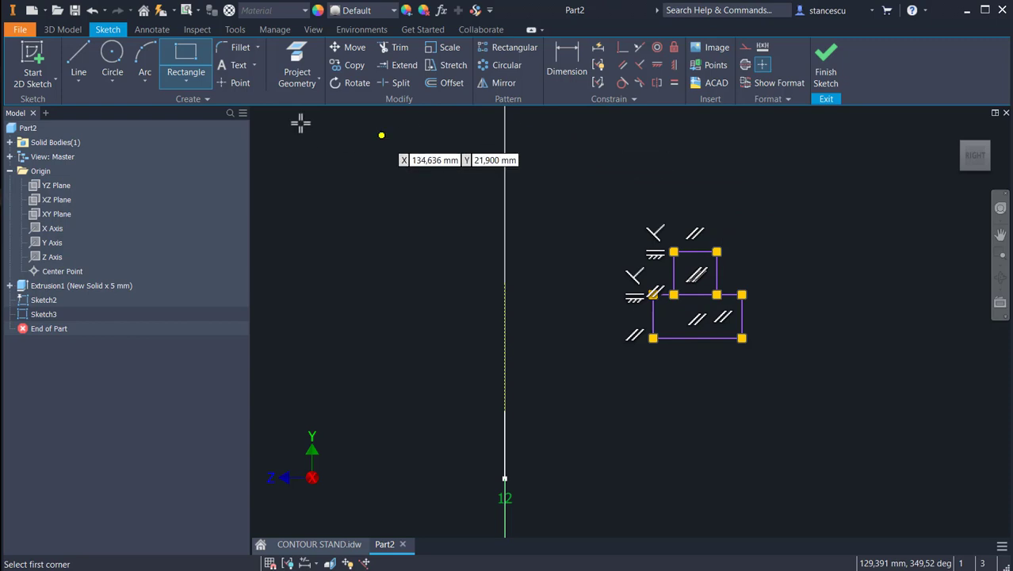
left_click(395, 48)
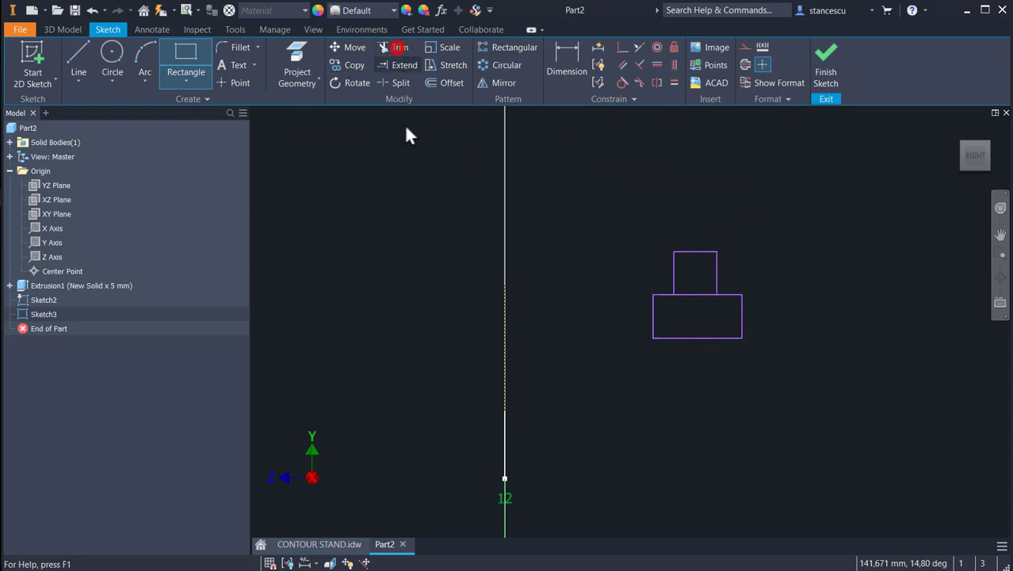
left_click(693, 300)
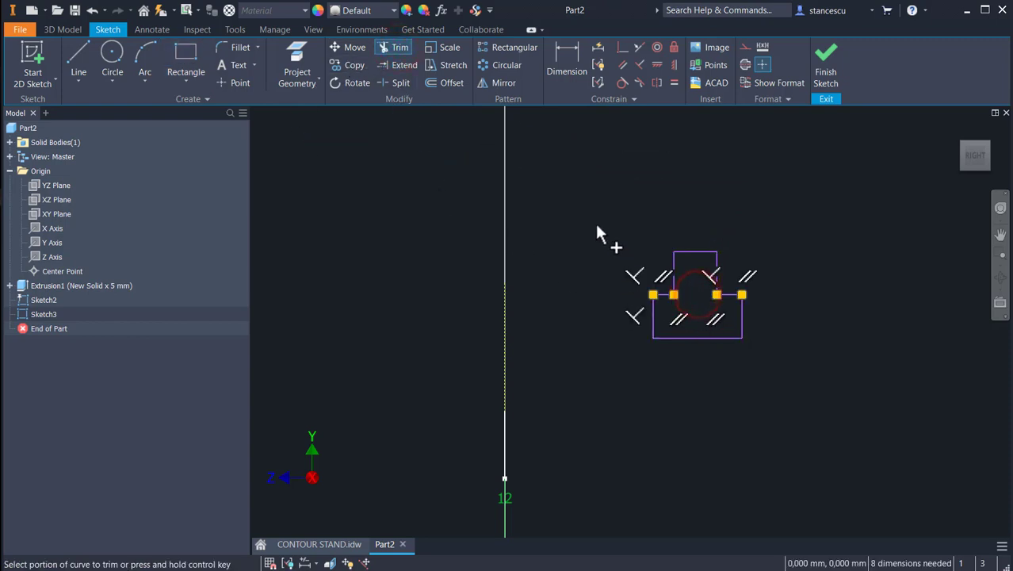
Make the two short shoulder lines equal in length, and likewise the two vertical sides of the lower section.
left_click(673, 83)
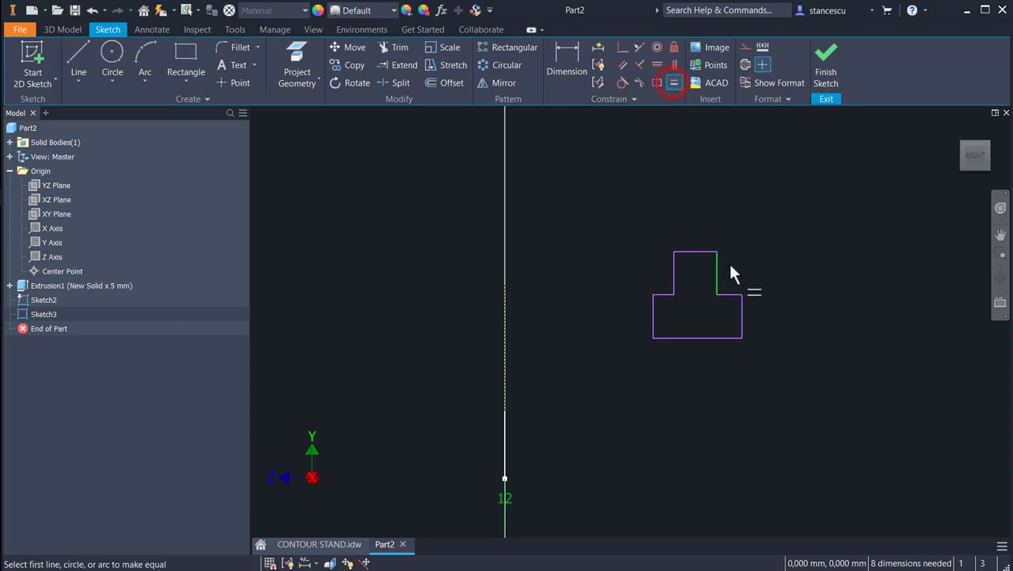
left_click(730, 294)
left_click(664, 293)
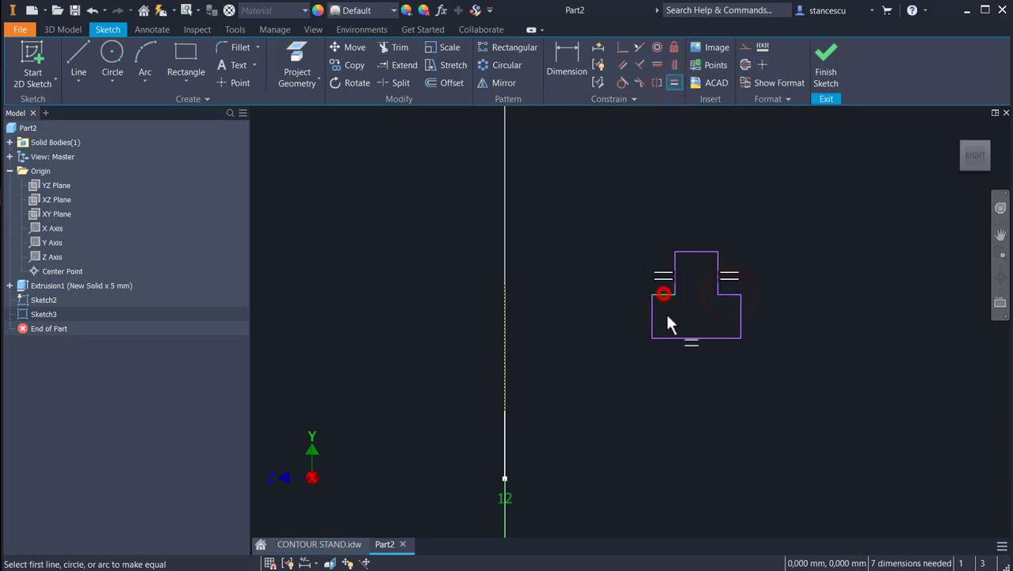
left_click(739, 316)
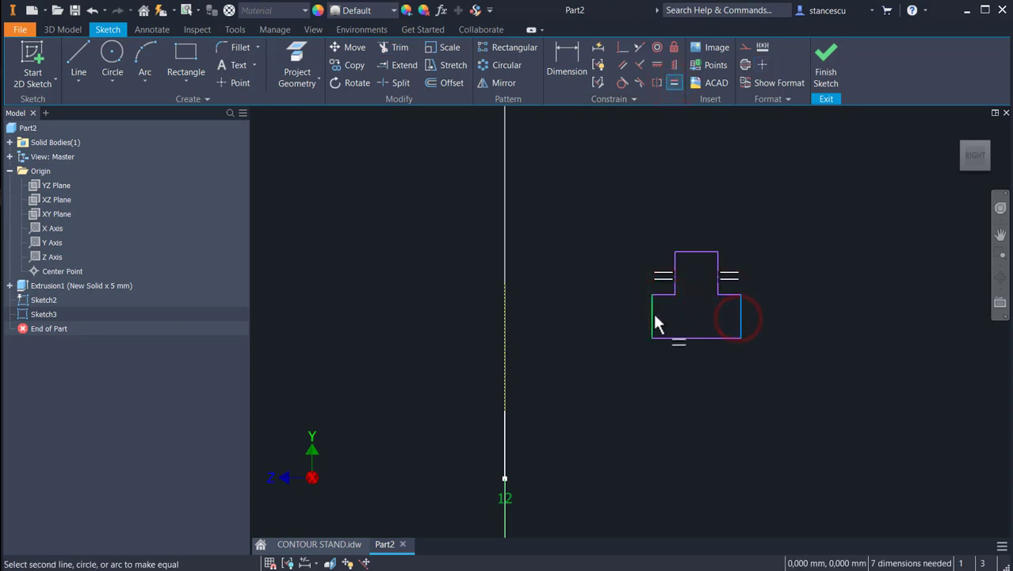
left_click(652, 314)
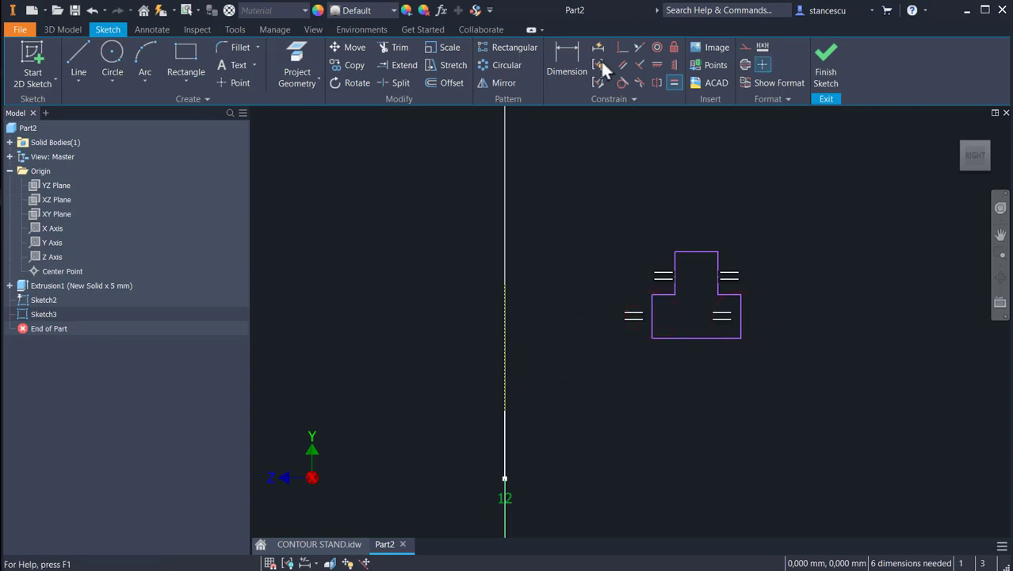
Dimension the stepped profile's overall height, from its top edge to its bottom edge, as 8 mm.
left_click(563, 55)
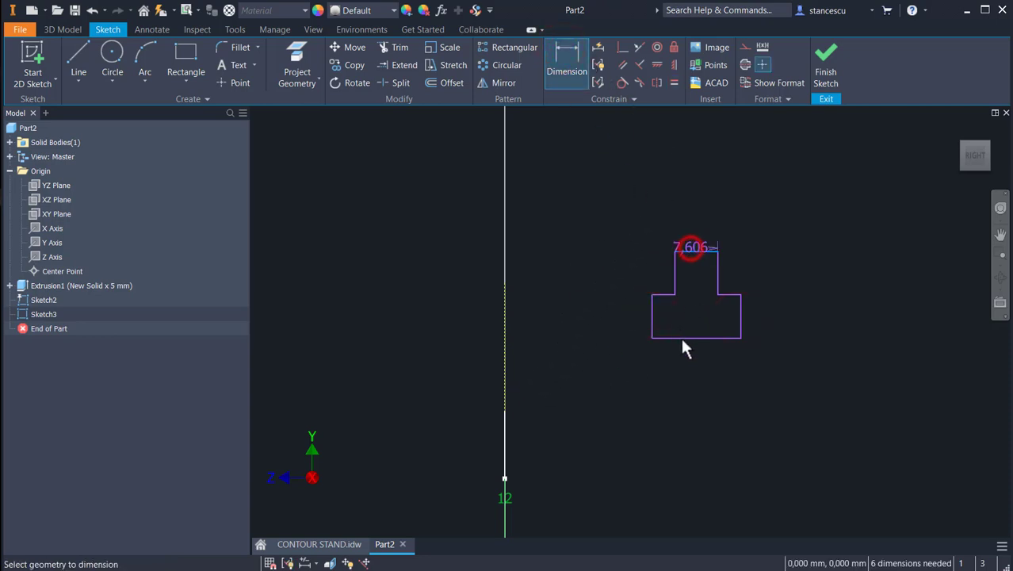
left_click(678, 339)
left_click(599, 306)
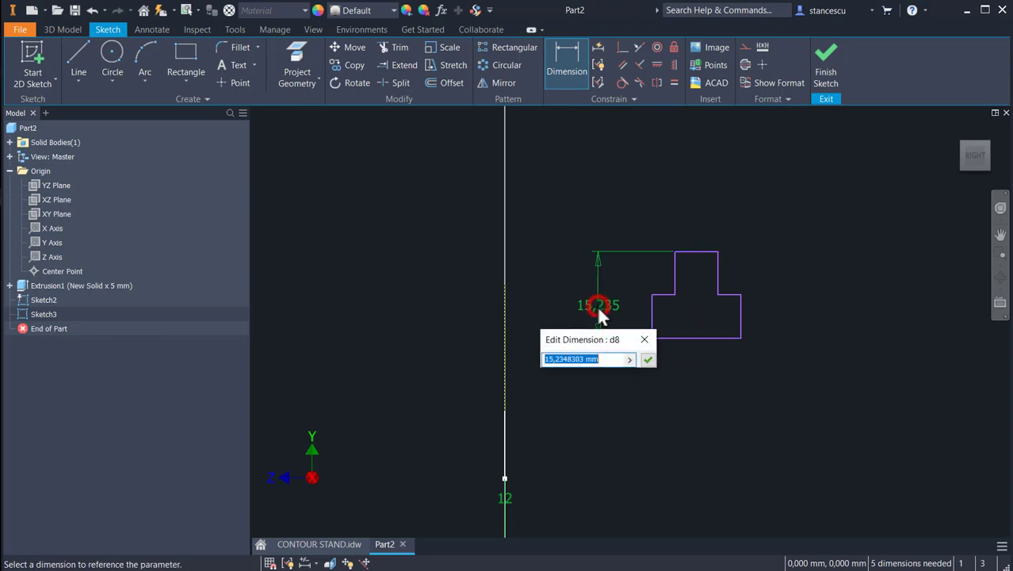
type("8")
key("Return")
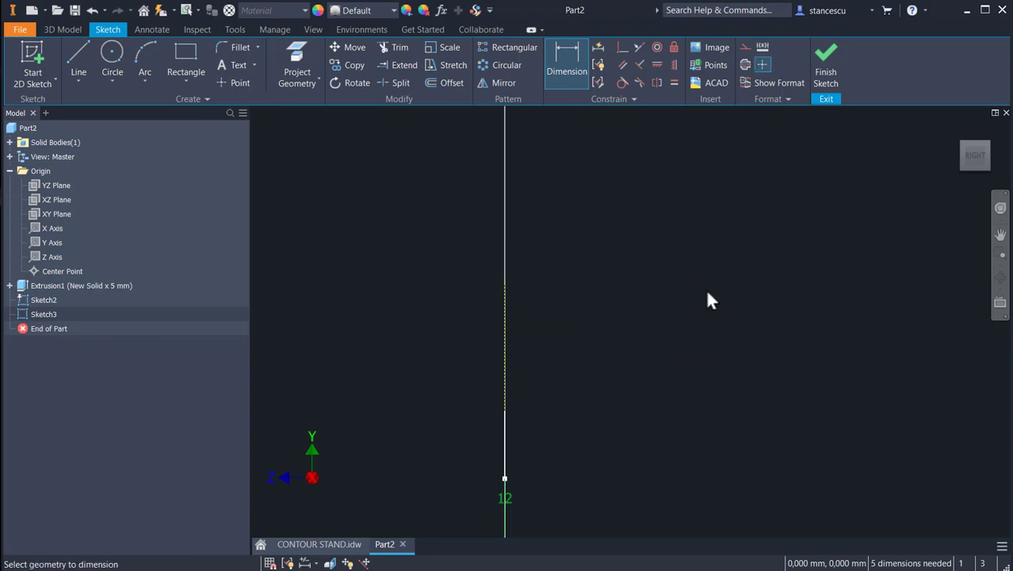
Dimension the width of the stepped profile's bottom edge as 8 mm.
middle_click_drag(645, 411, 703, 181)
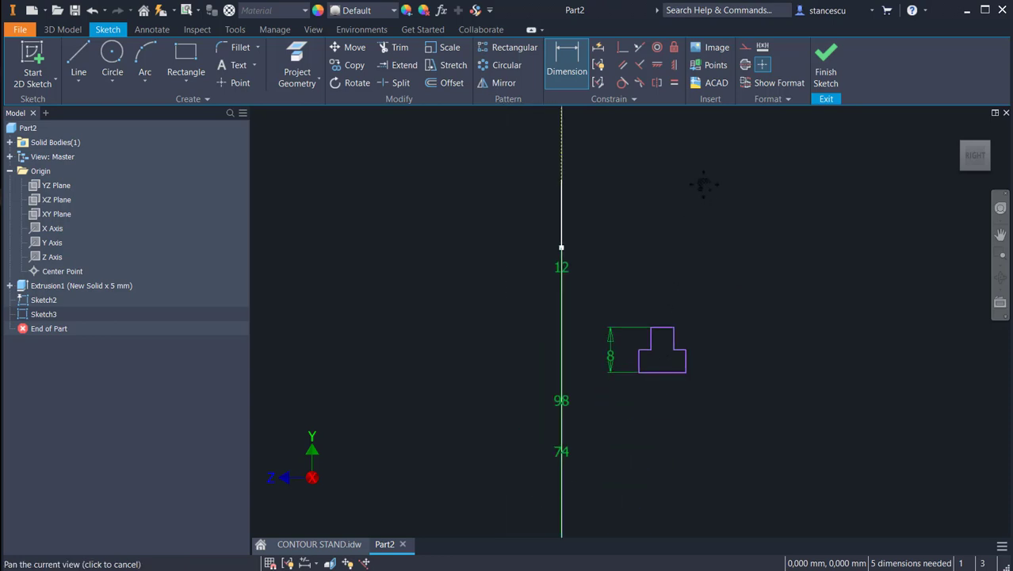
scroll(704, 296, "down", 2)
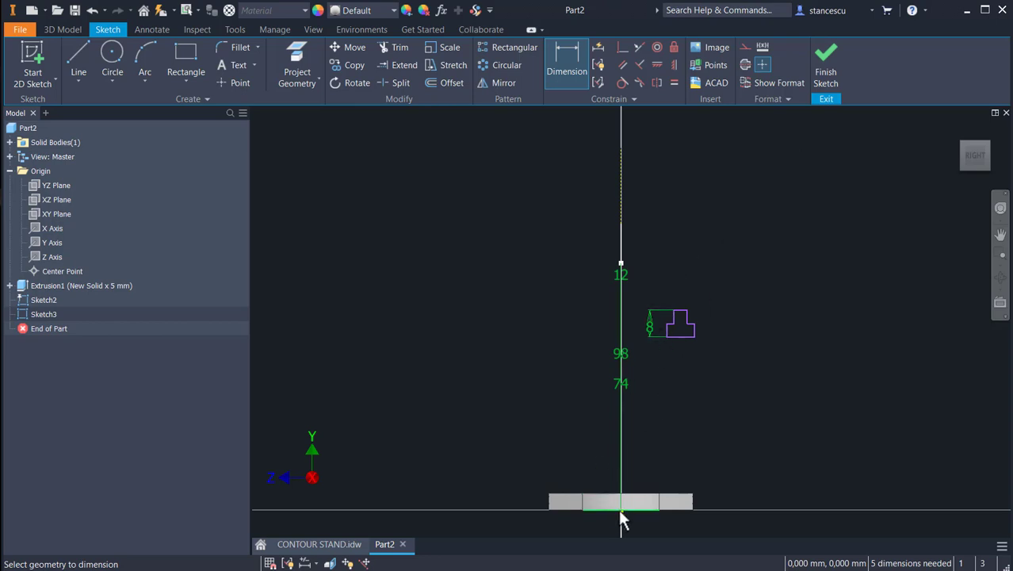
scroll(665, 378, "up", 2)
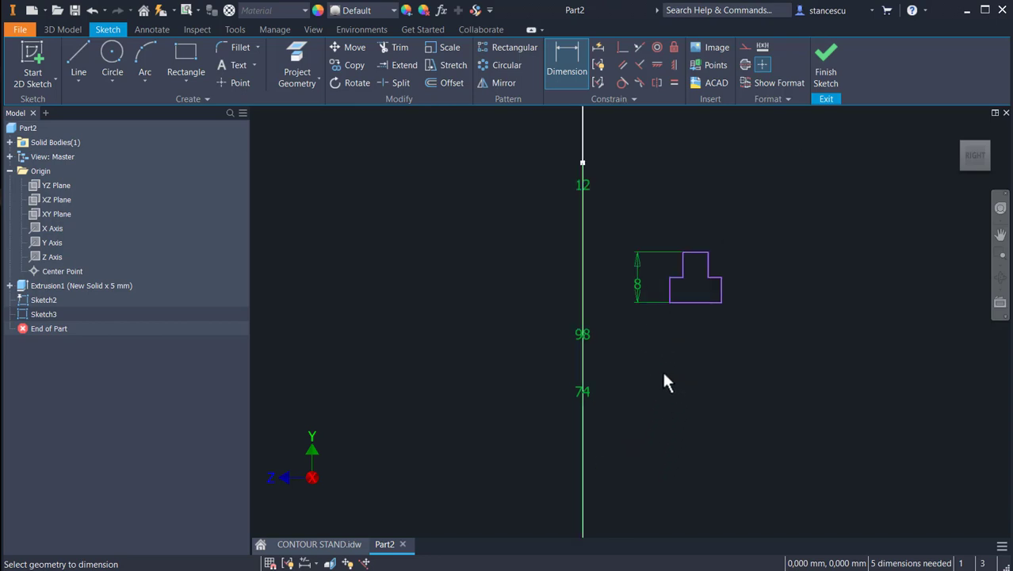
middle_click_drag(667, 364, 639, 372)
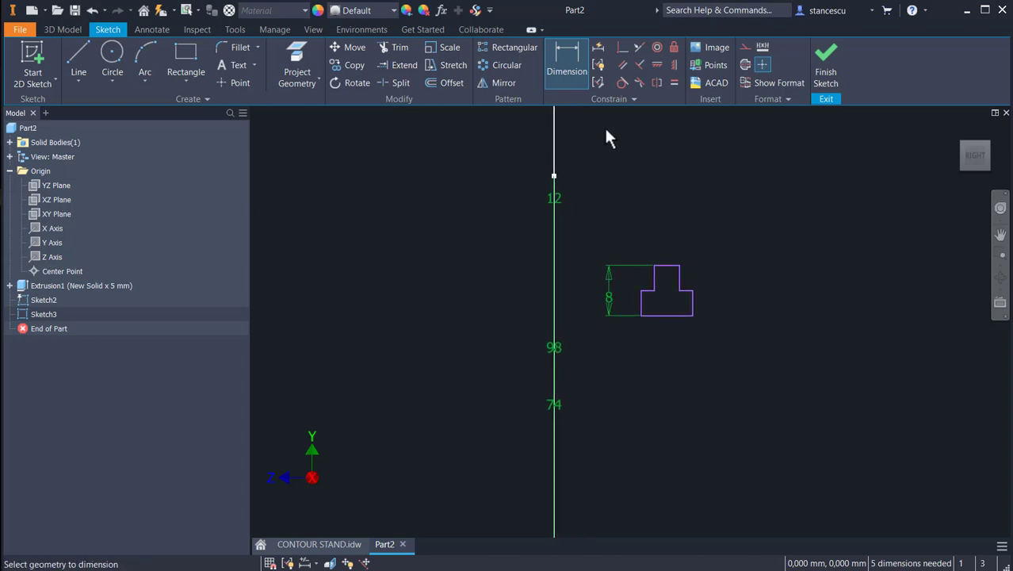
left_click(659, 316)
left_click(657, 357)
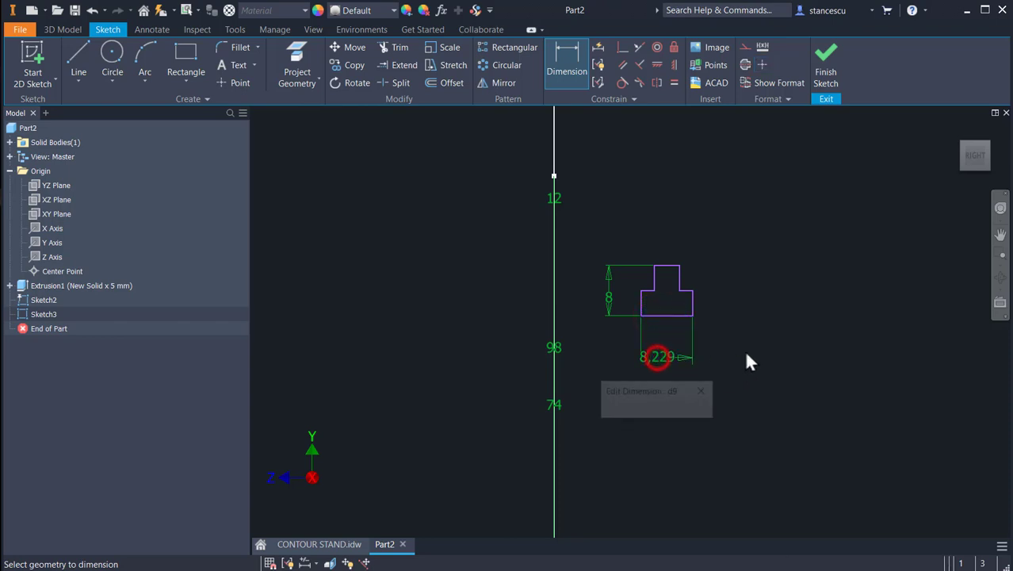
type("8")
key("Return")
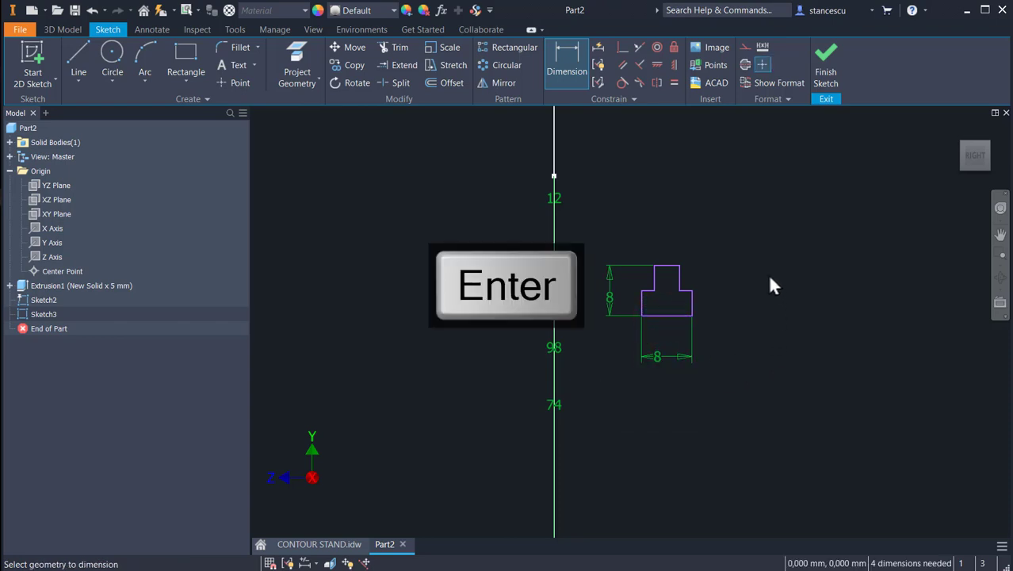
Dimension the height of the stepped profile's wider lower section as 3 mm.
left_click(690, 309)
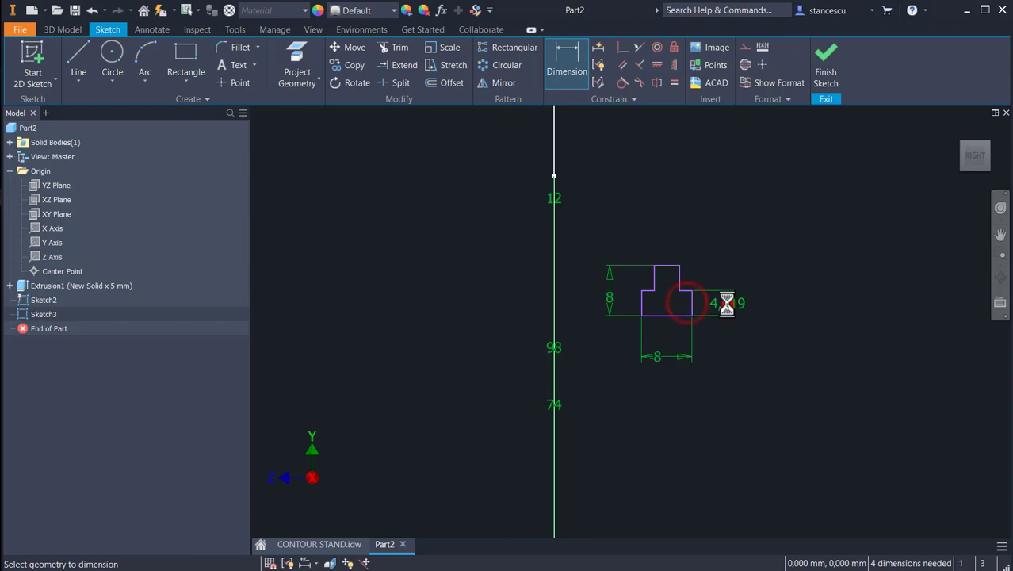
left_click(726, 301)
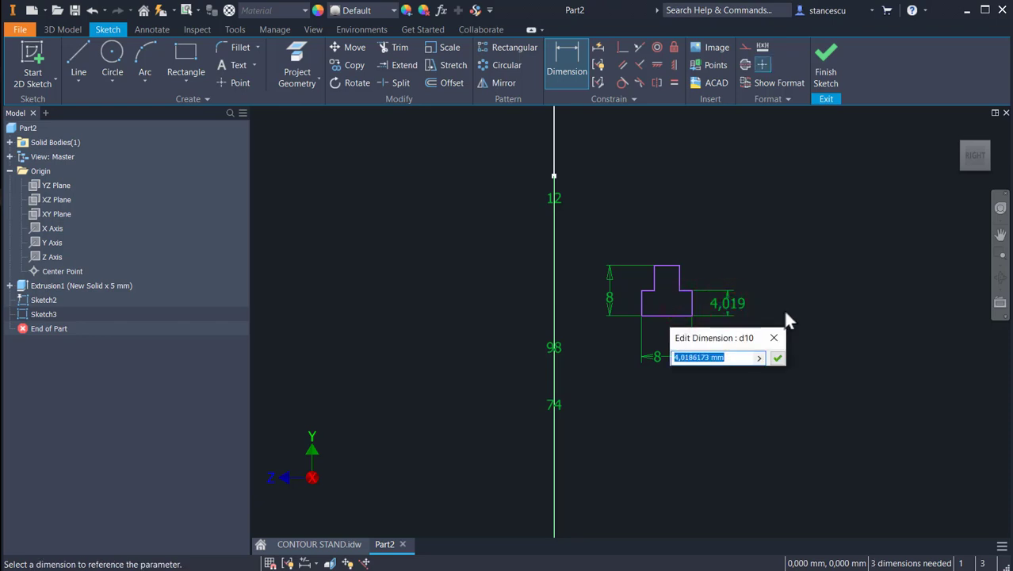
type("3")
key("Return")
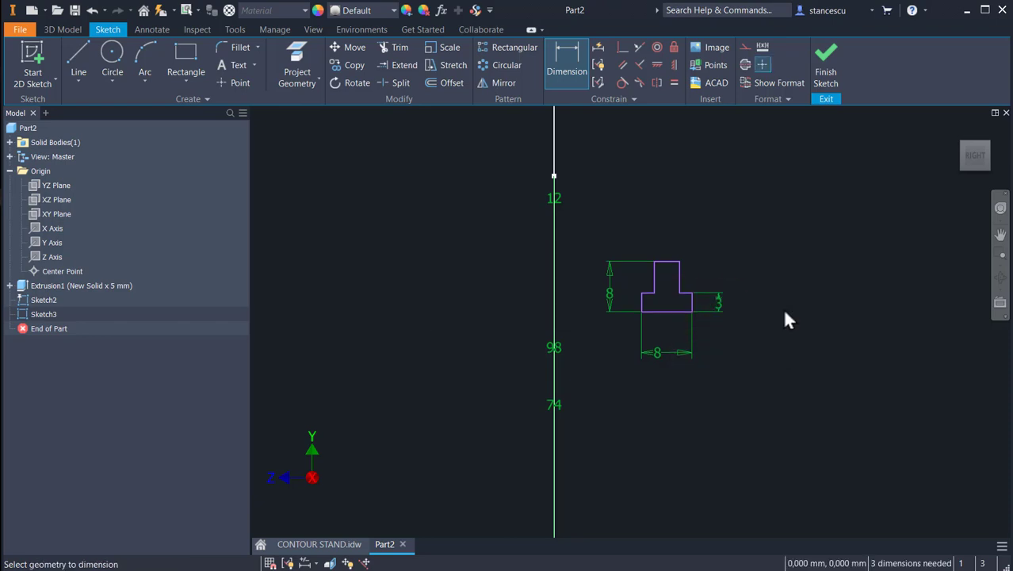
Set the stepped profile's bottom width to 12 mm and dimension its top edge as 8 mm.
left_click(651, 357)
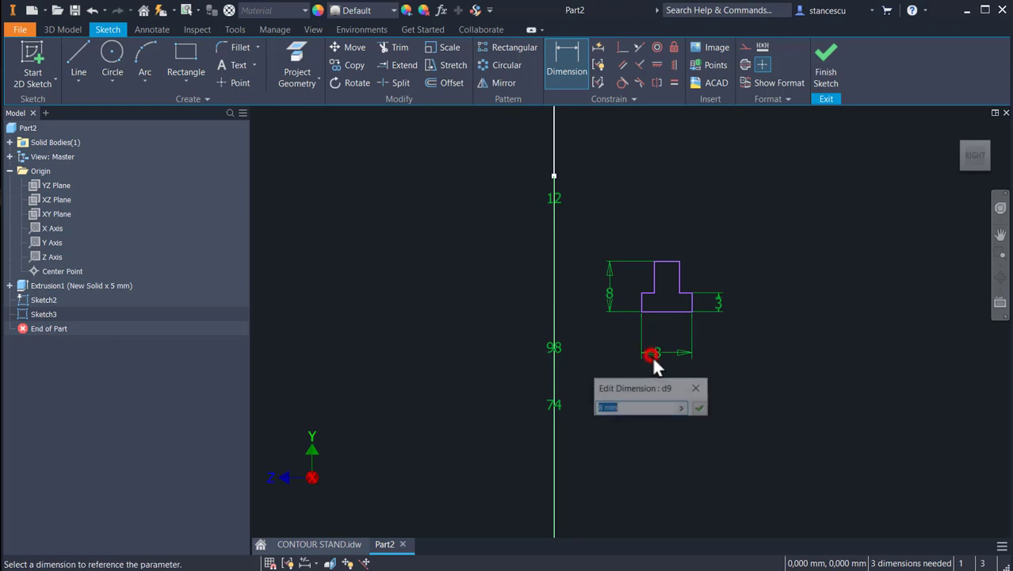
type("12")
key("Return")
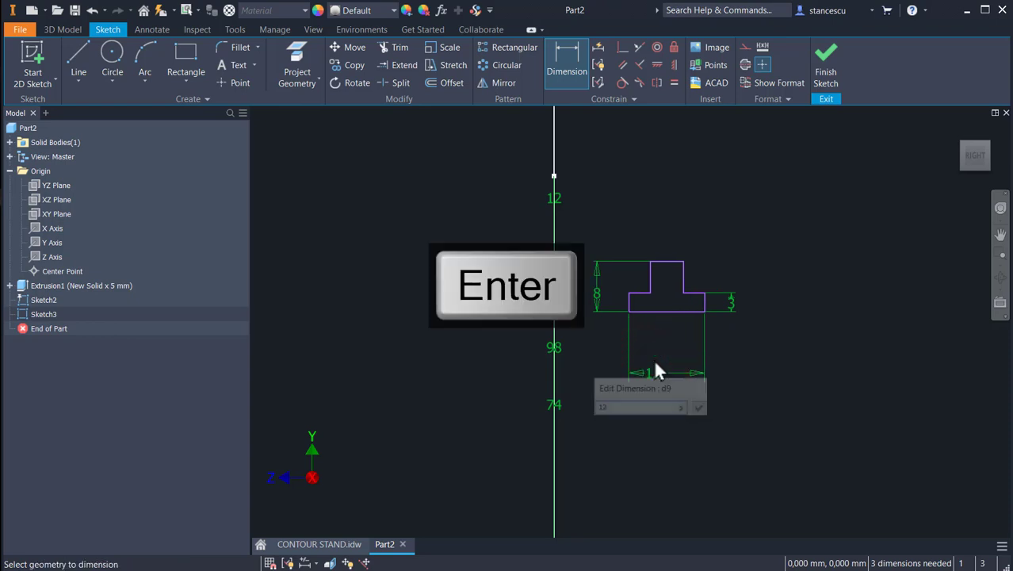
left_click(671, 262)
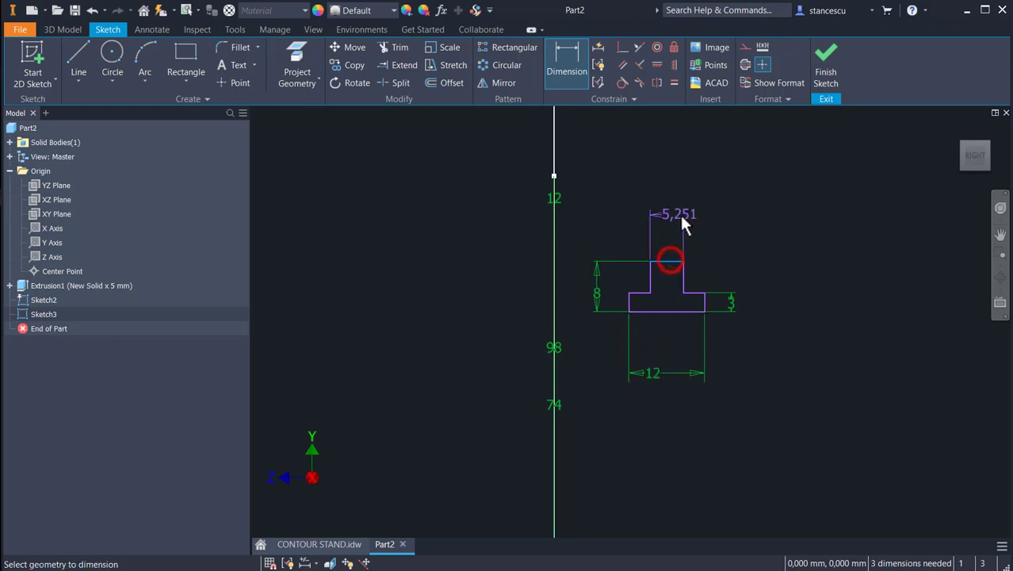
left_click(680, 220)
type("8")
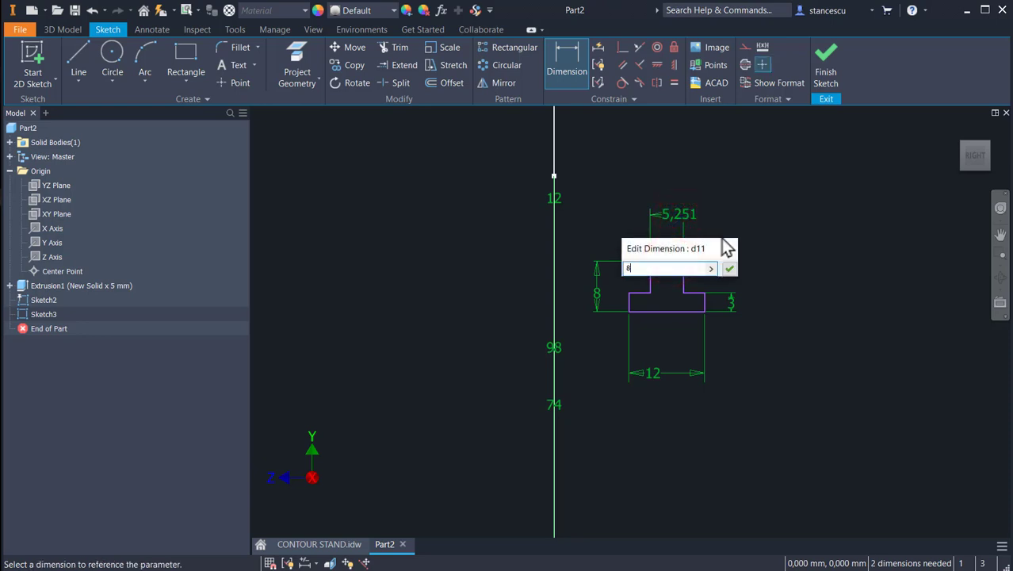
key("Return")
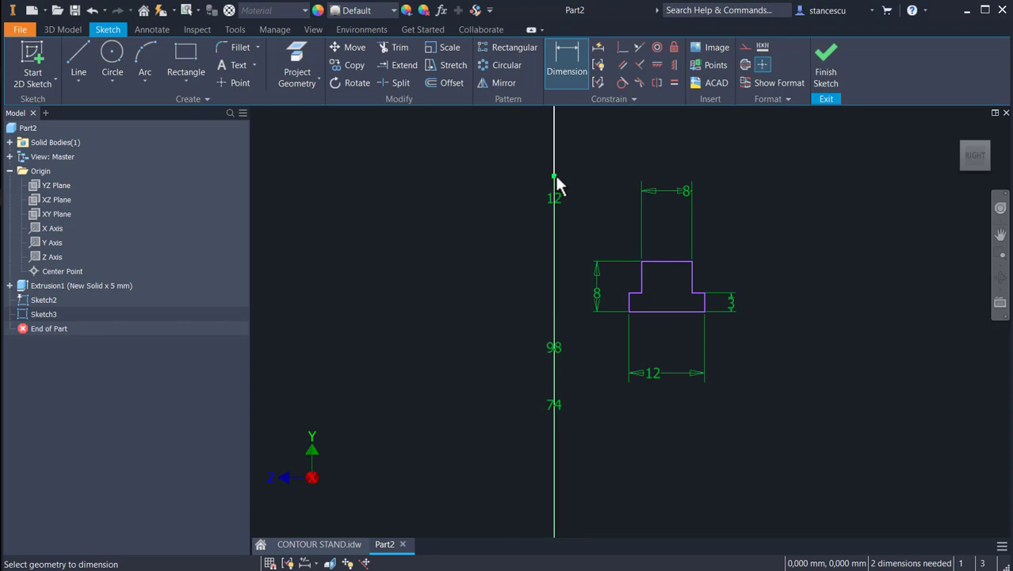
Make the midpoint of the profile's bottom edge coincident with the top of the leg's arc, and finish the sketch.
mouse_move(567, 200)
middle_mouse_down("shift")
mouse_move(577, 201)
mouse_move(547, 258)
middle_mouse_up("shift")
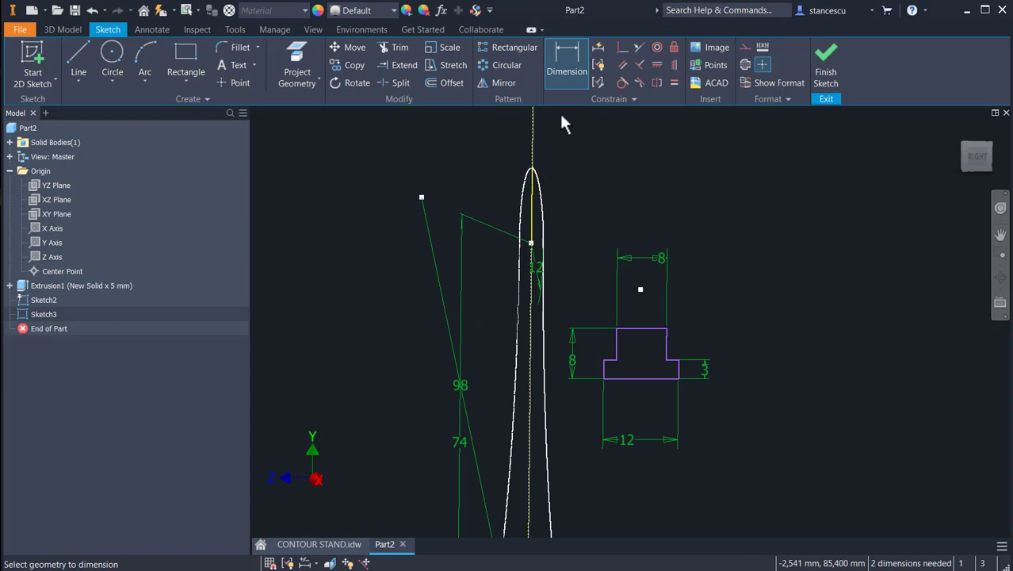
left_click(623, 48)
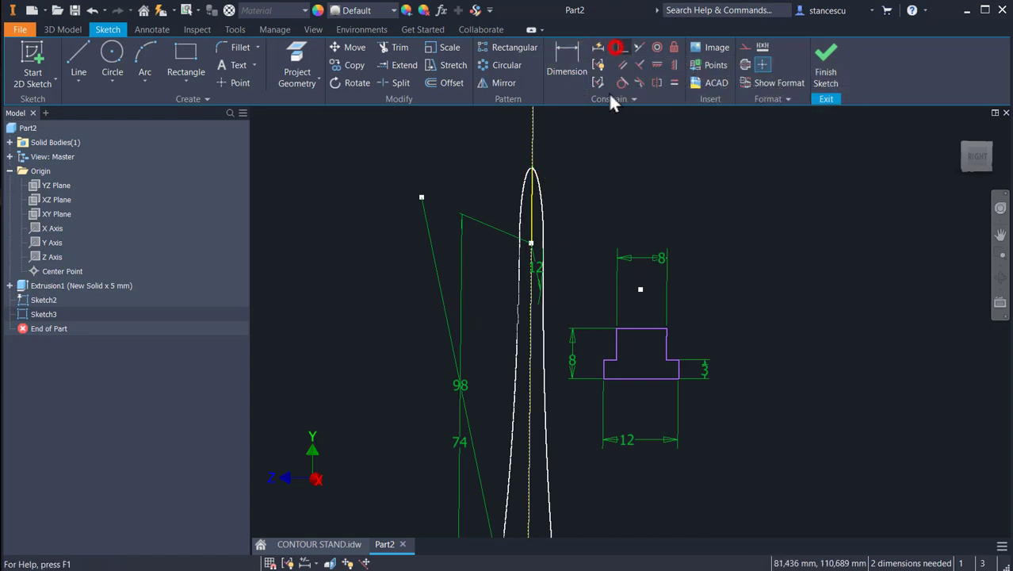
left_click(642, 378)
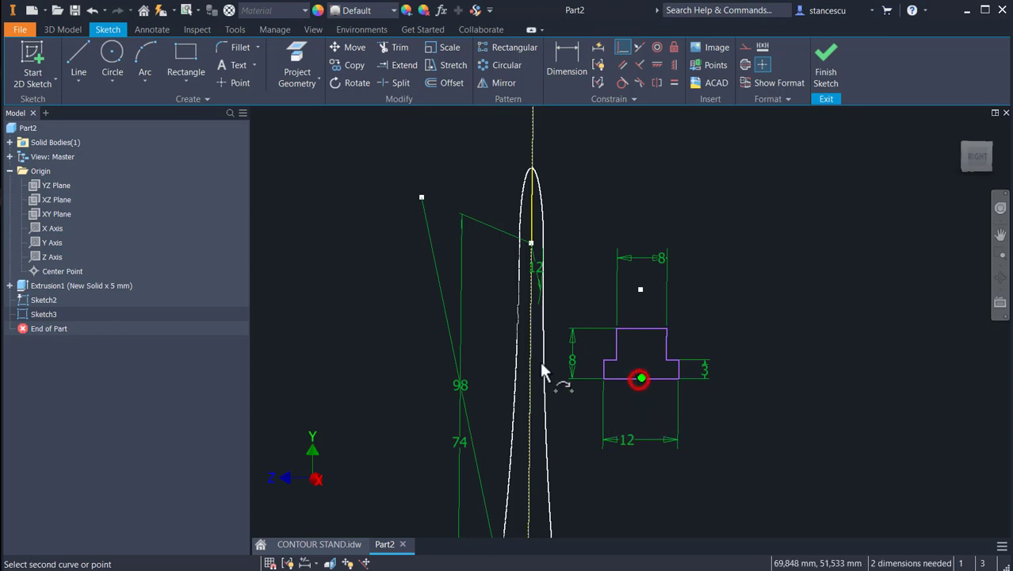
left_click(533, 169)
left_click(827, 70)
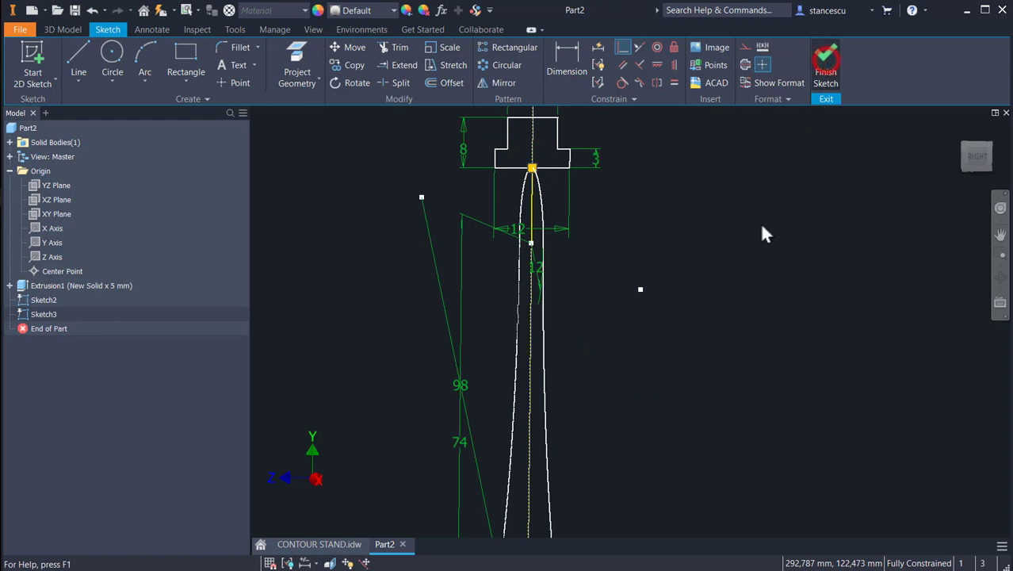
Sweep the stepped profile along the curved leg path and join it to the oval base.
key("F6")
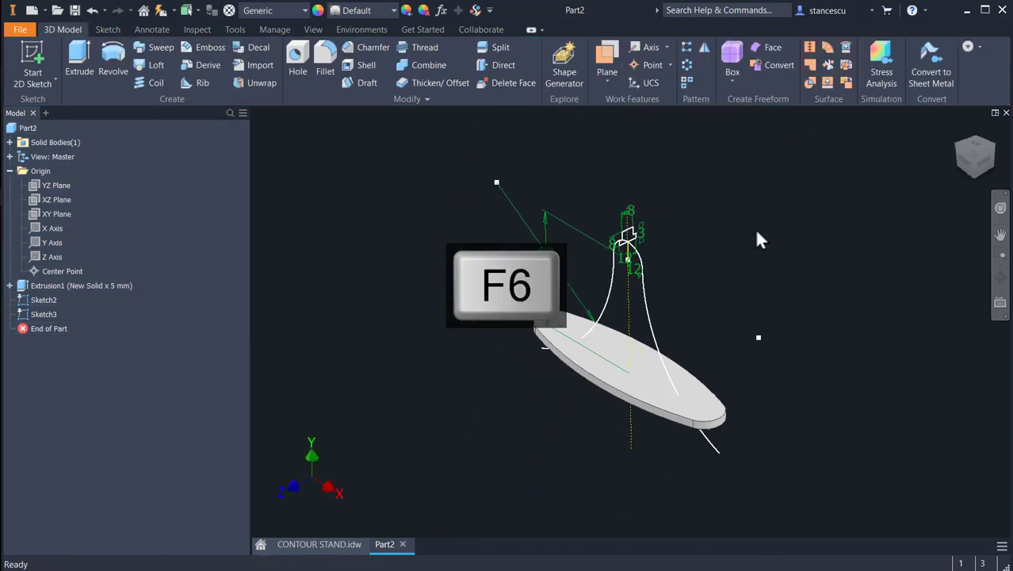
scroll(671, 257, "down", 3)
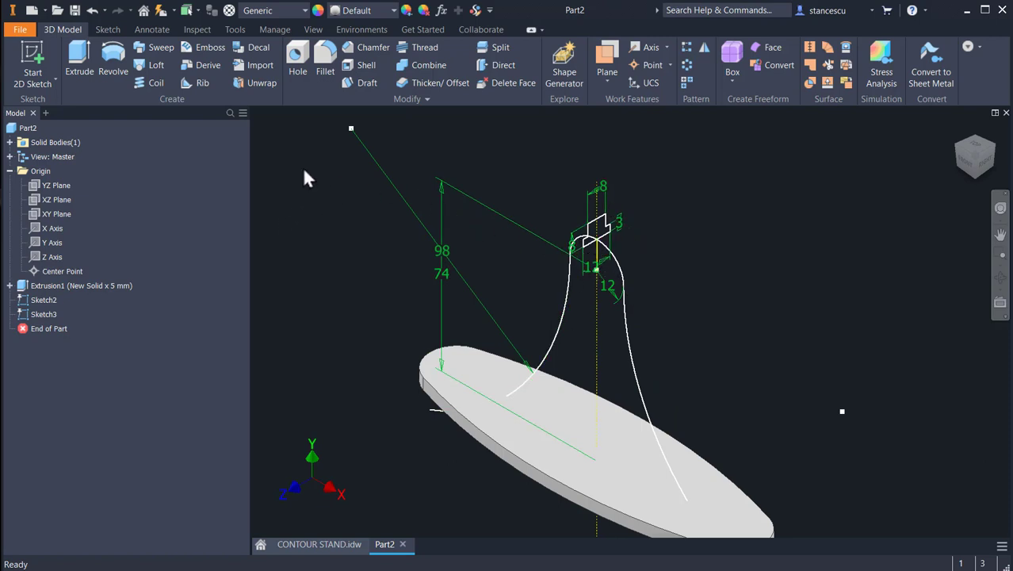
left_click(156, 47)
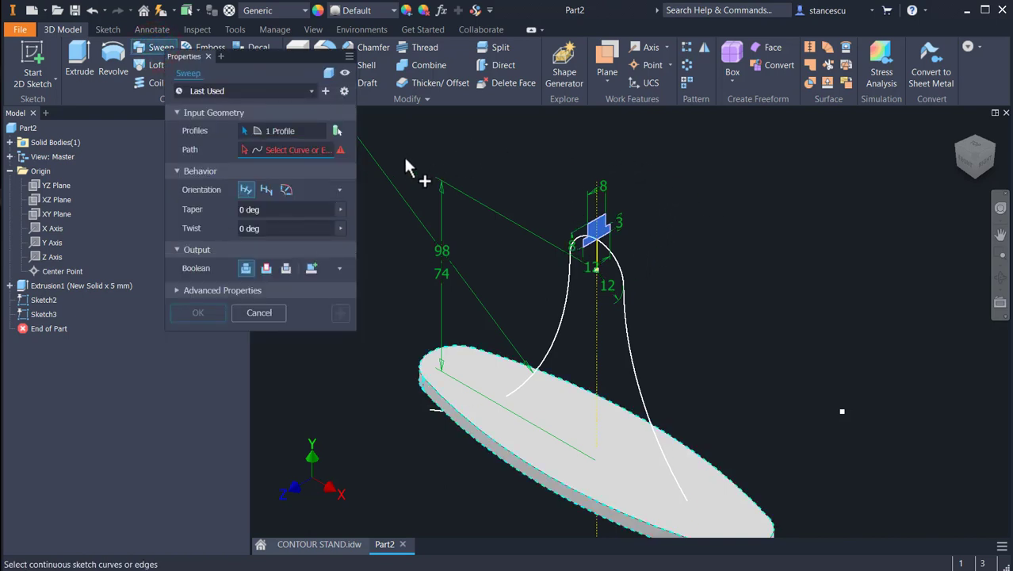
left_click(554, 342)
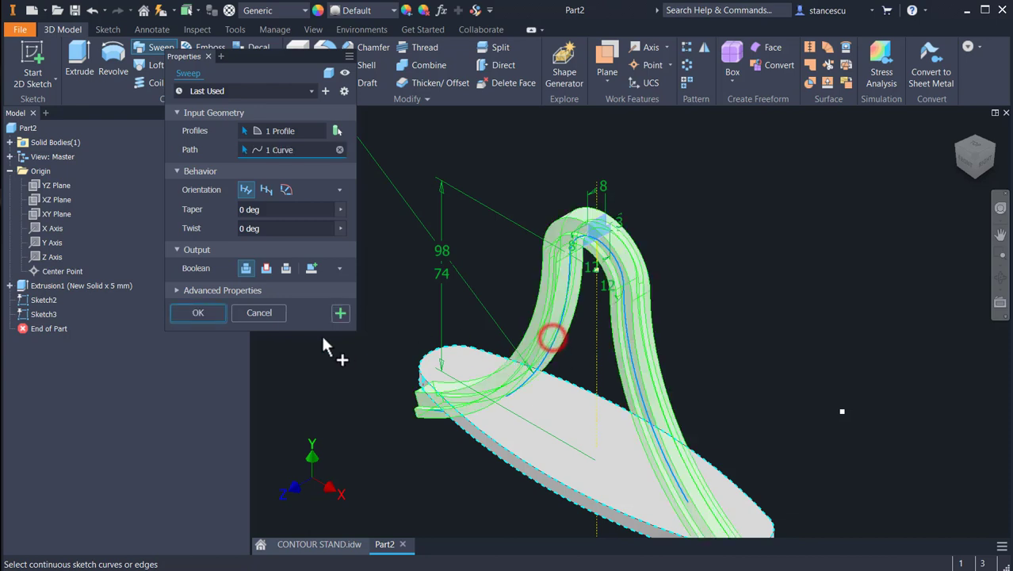
left_click(205, 312)
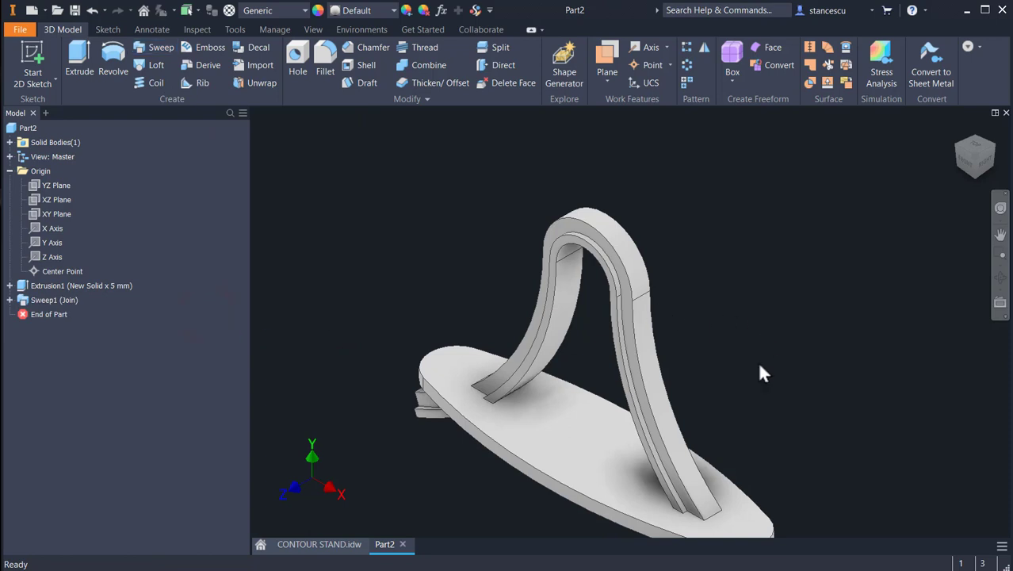
middle_click_drag(757, 361, 769, 331, "shift")
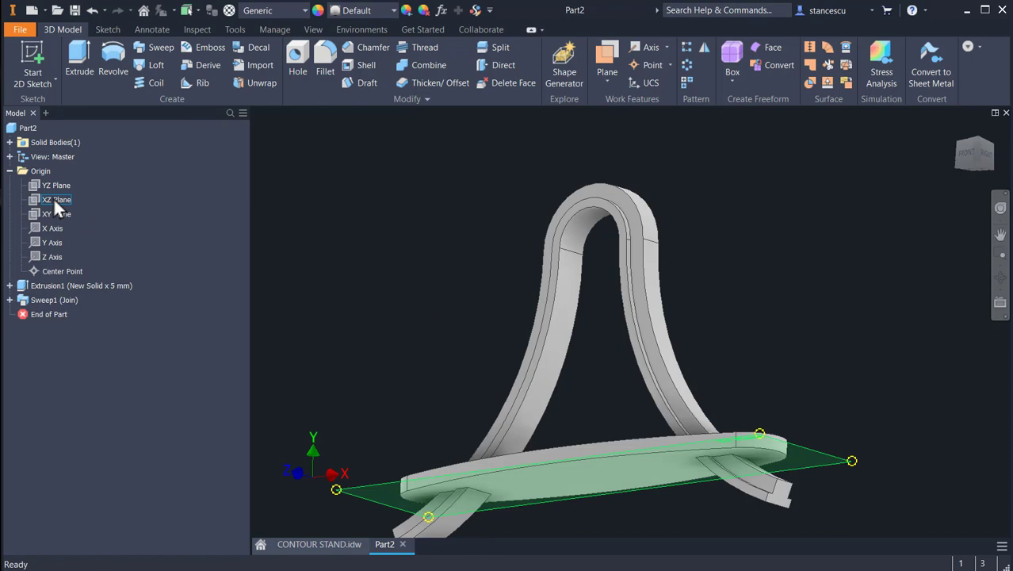
Split the solid at the XZ plane, trimming away the leg ends that protrude below the oval base.
left_click(495, 49)
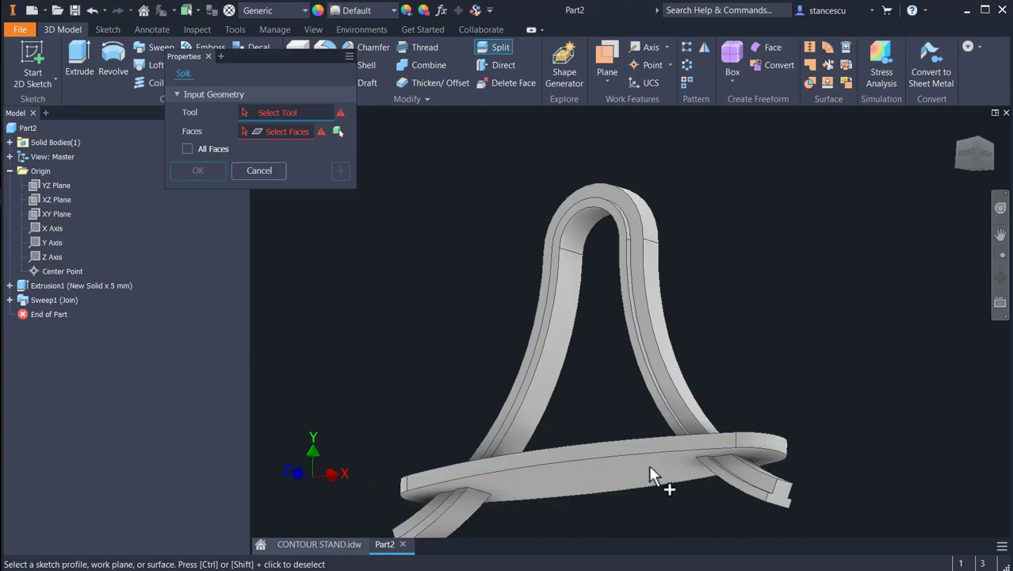
left_click(599, 472)
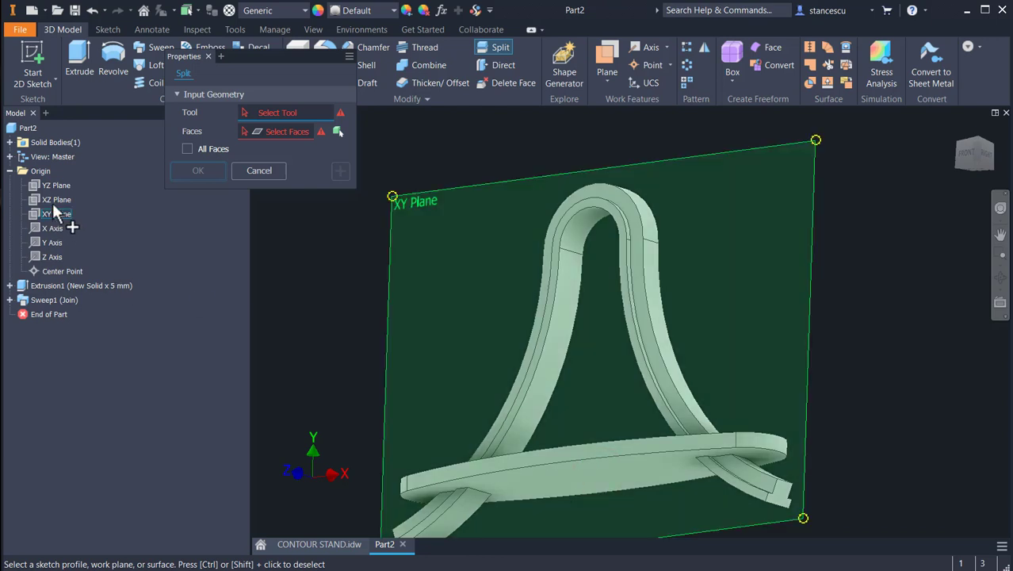
left_click(55, 200)
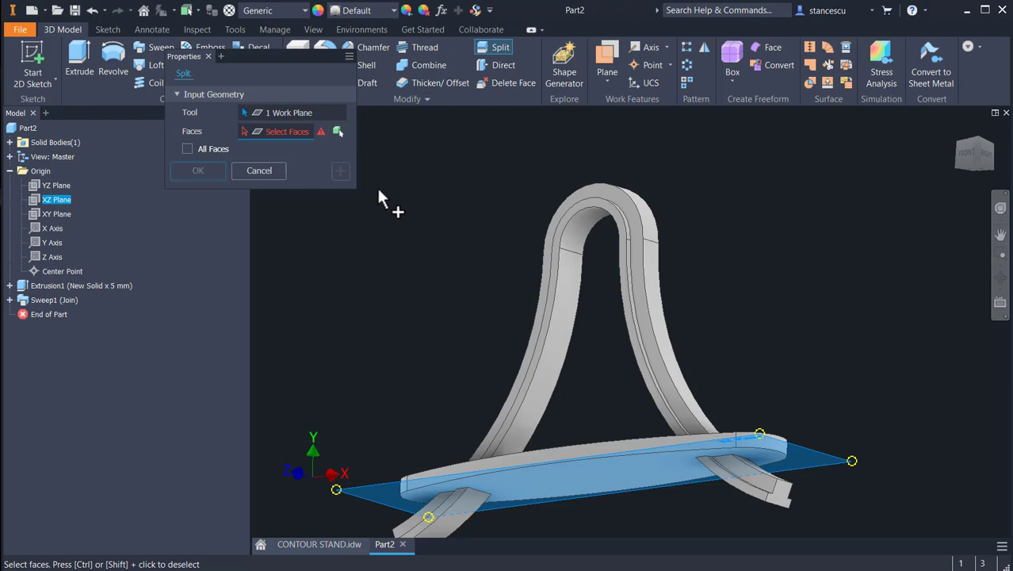
left_click(338, 131)
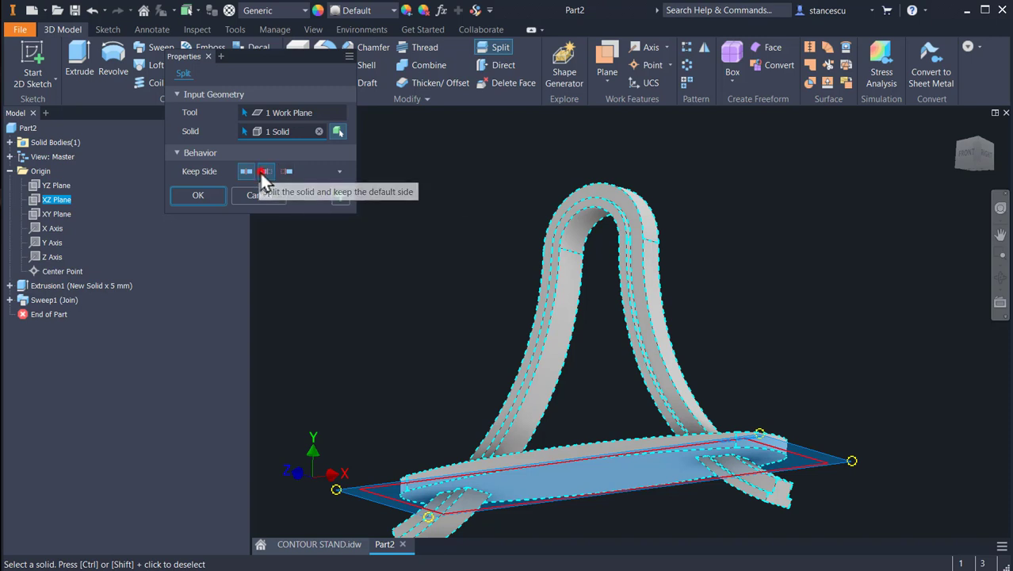
left_click(264, 171)
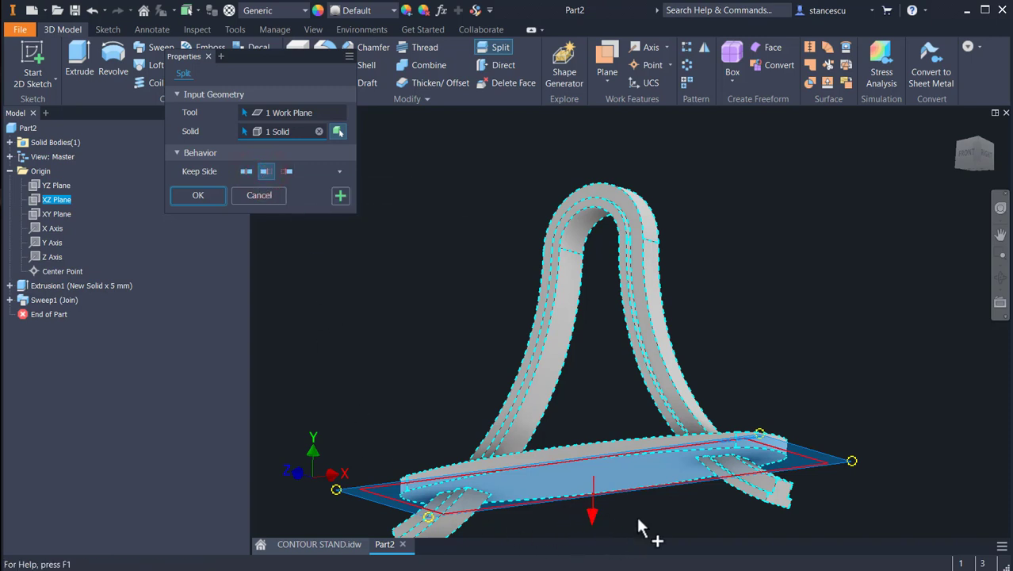
middle_click_drag(642, 513, 680, 420)
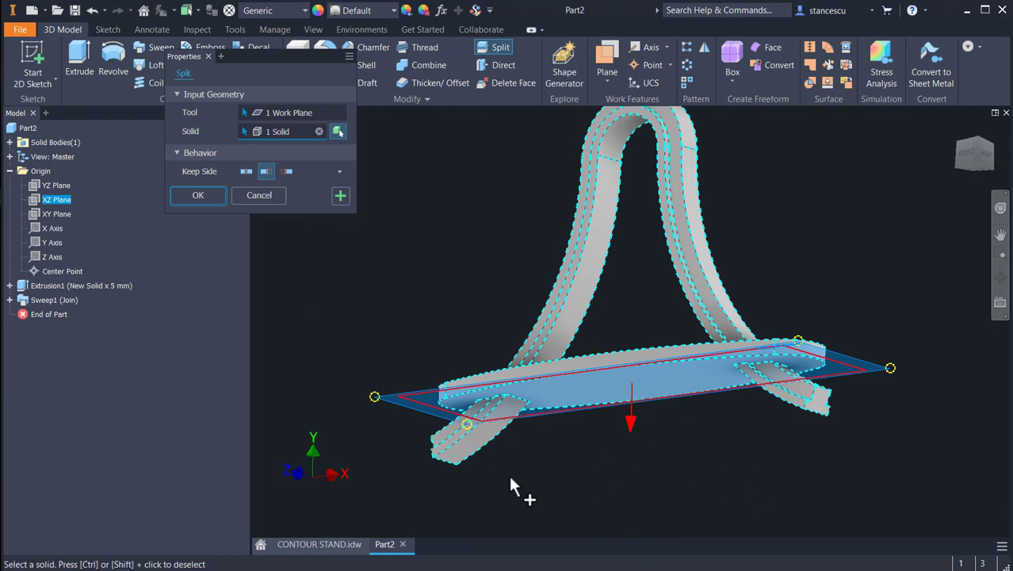
left_click(211, 198)
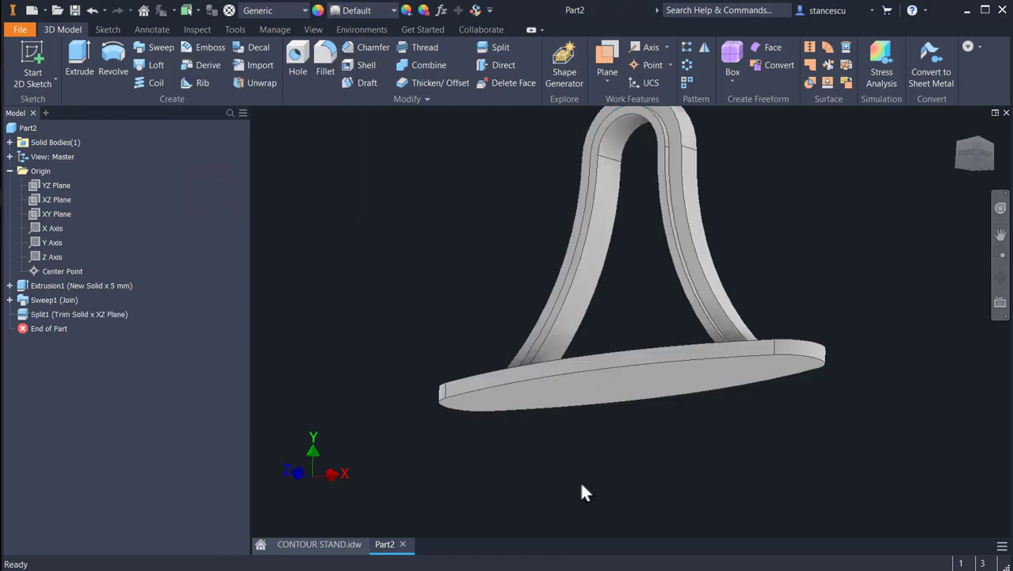
key("F6")
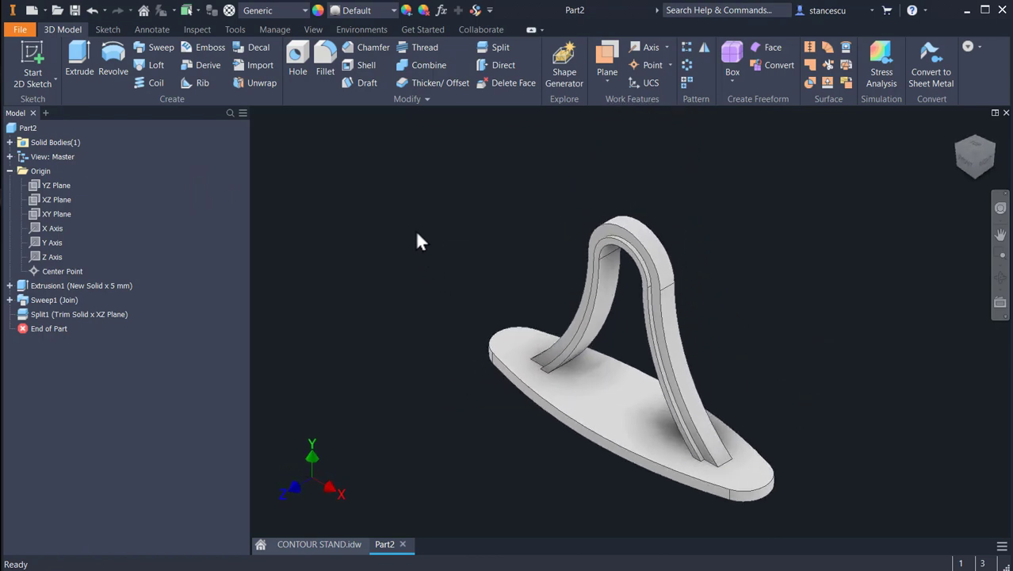
Examine the curved arm and its two bosses in the contour stand drawing, and return to the part.
left_click(319, 544)
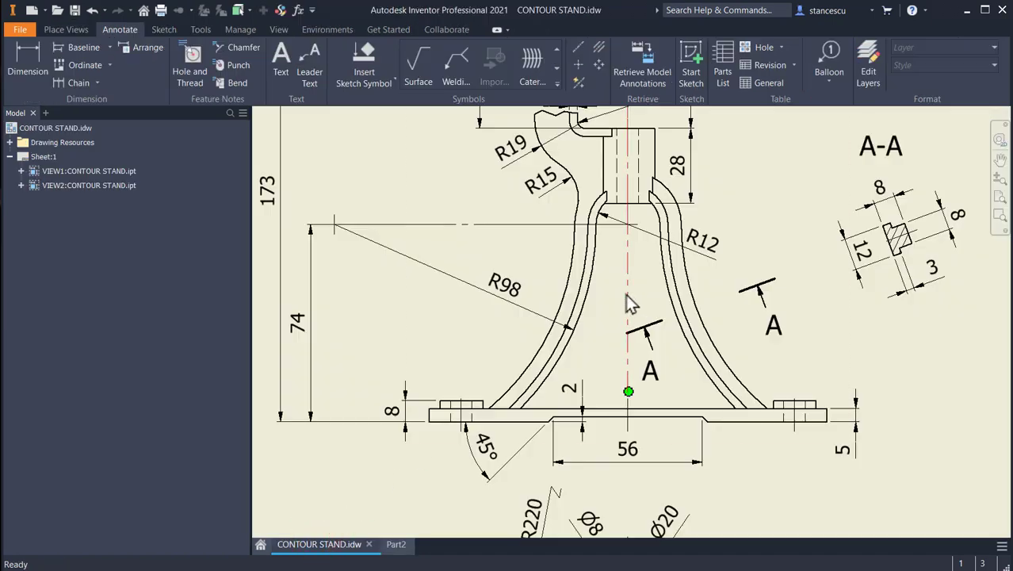
scroll(626, 341, "up", 5)
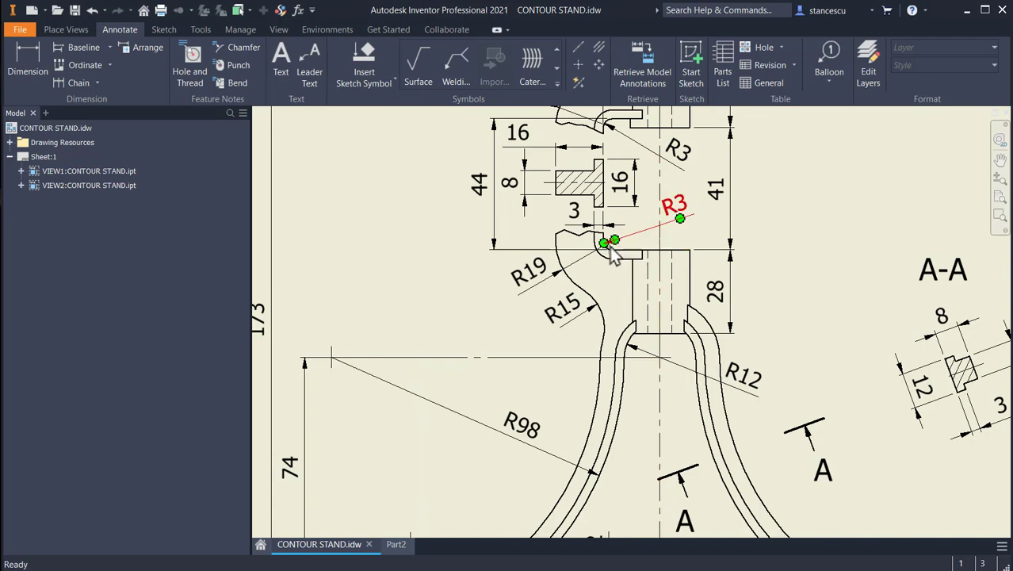
middle_click_drag(617, 214, 639, 248)
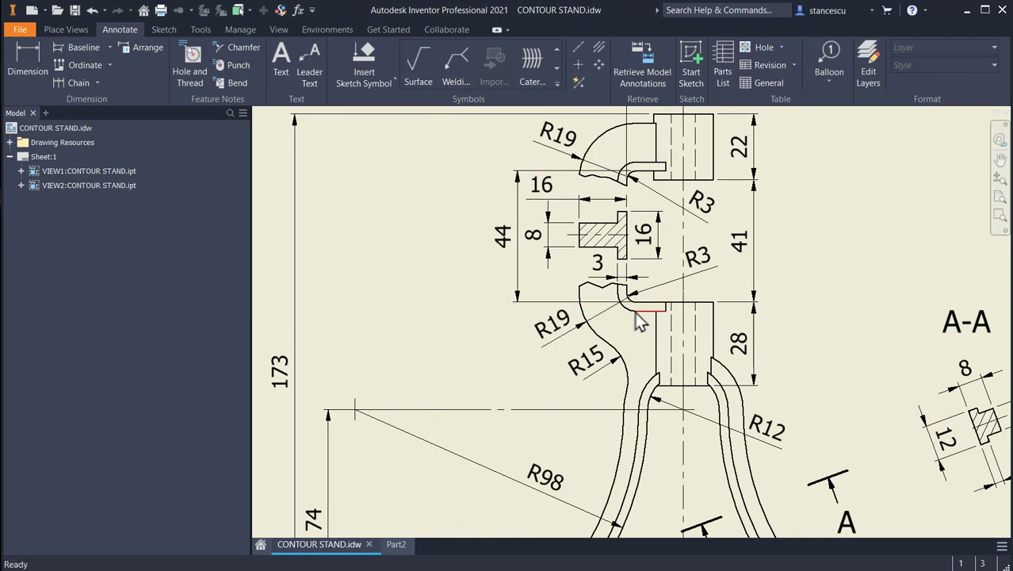
middle_click_drag(515, 256, 485, 367)
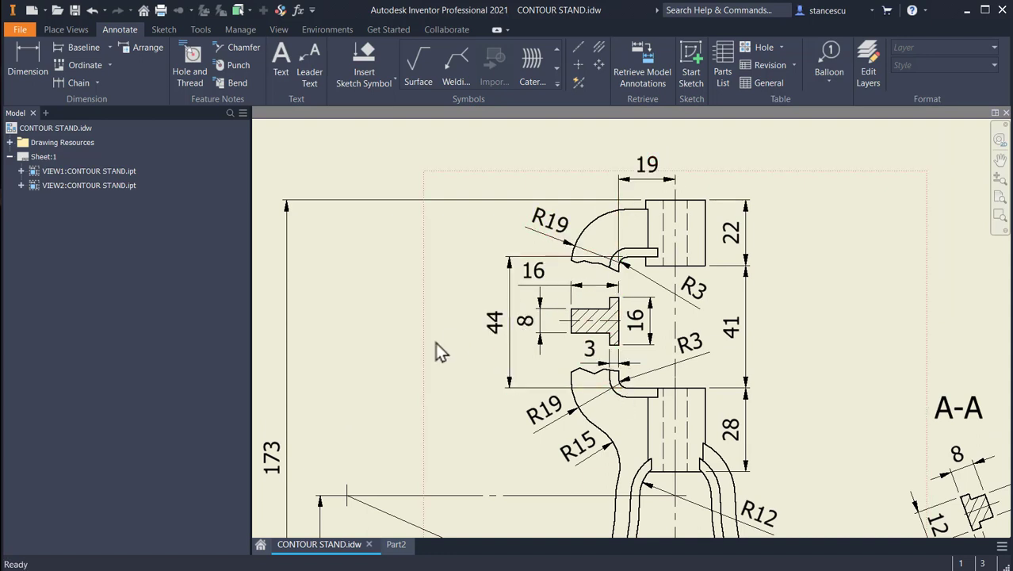
middle_click_drag(466, 385, 515, 310)
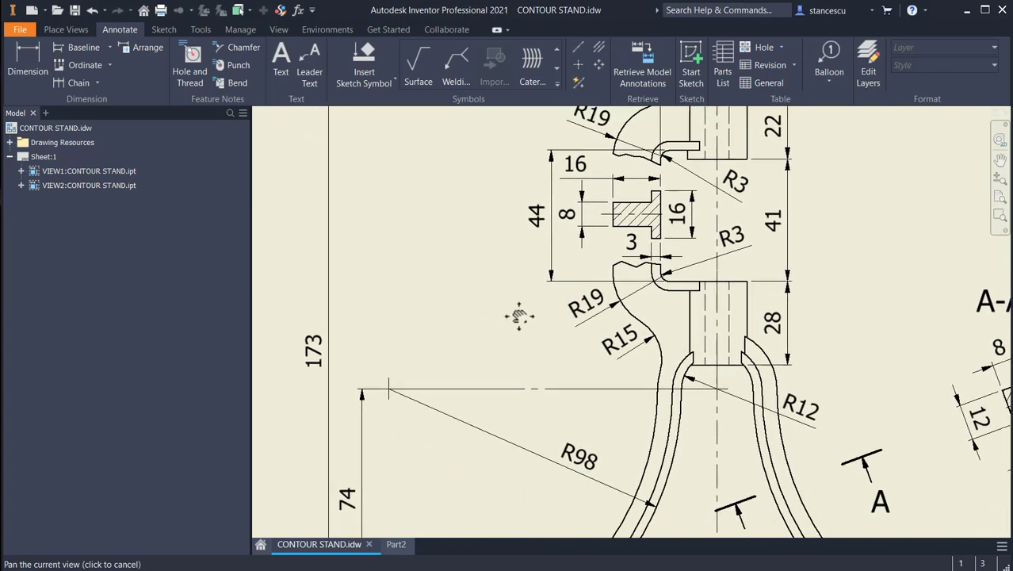
scroll(518, 324, "up", 4)
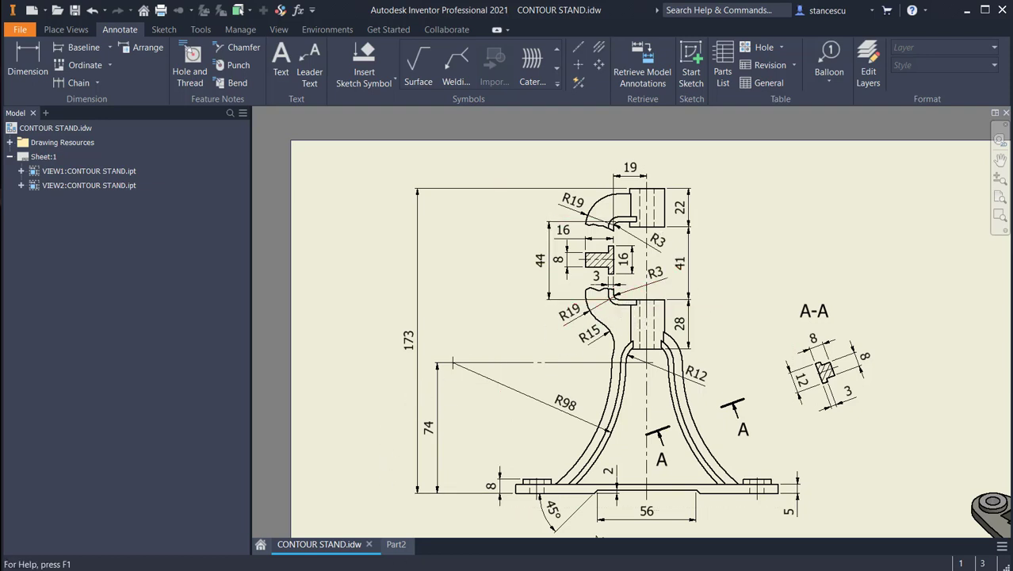
left_click(395, 546)
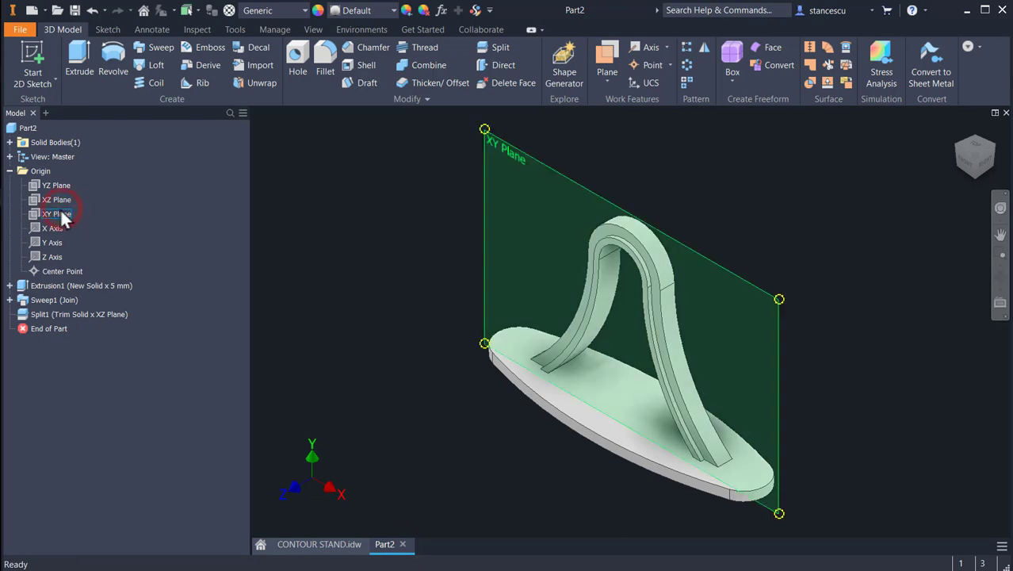
On the XY plane, sketch an open C-shaped path above the leg with tangent corner arcs, a vertical line about 25.6 mm and a lower line about 19.6 mm.
left_click(39, 213)
left_click(646, 314)
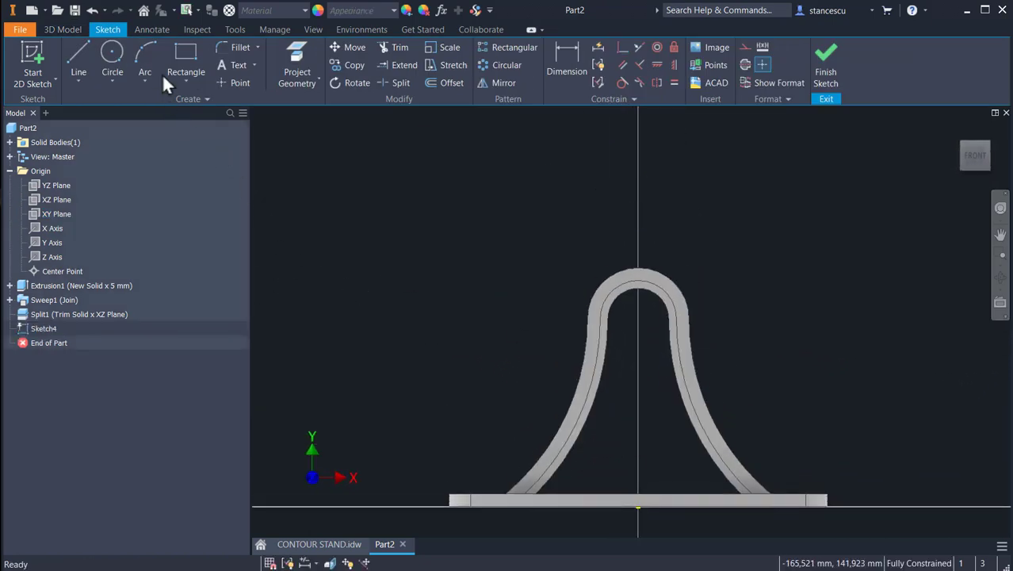
left_click(75, 50)
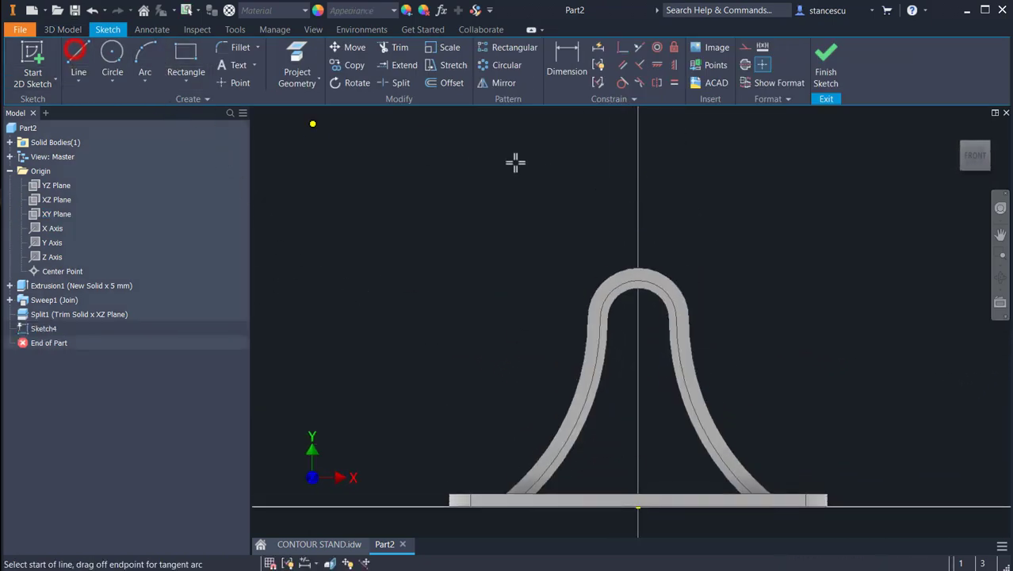
left_click(614, 140)
left_click(565, 141)
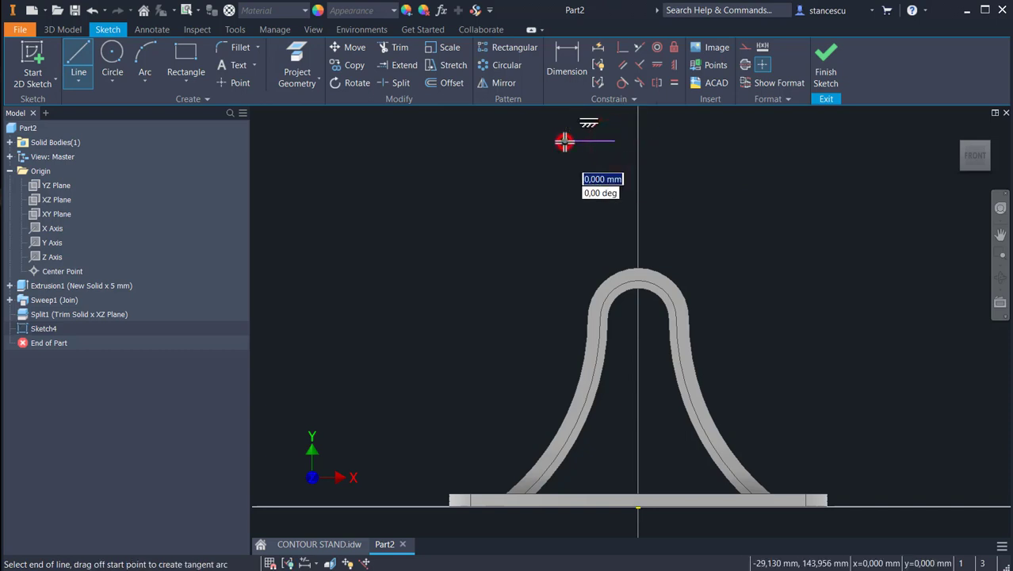
scroll(562, 145, "up", 5)
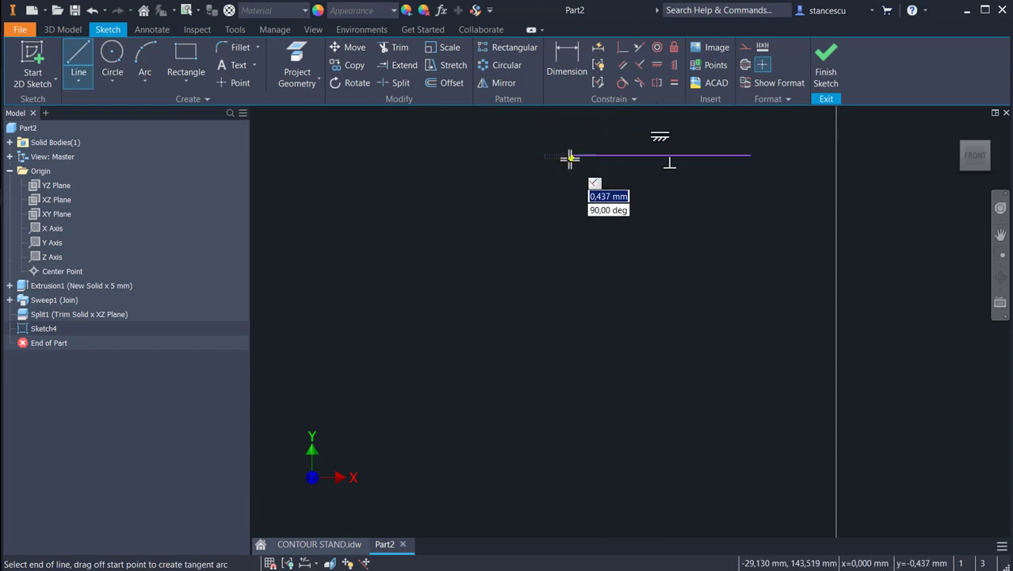
left_click_drag(570, 155, 532, 184)
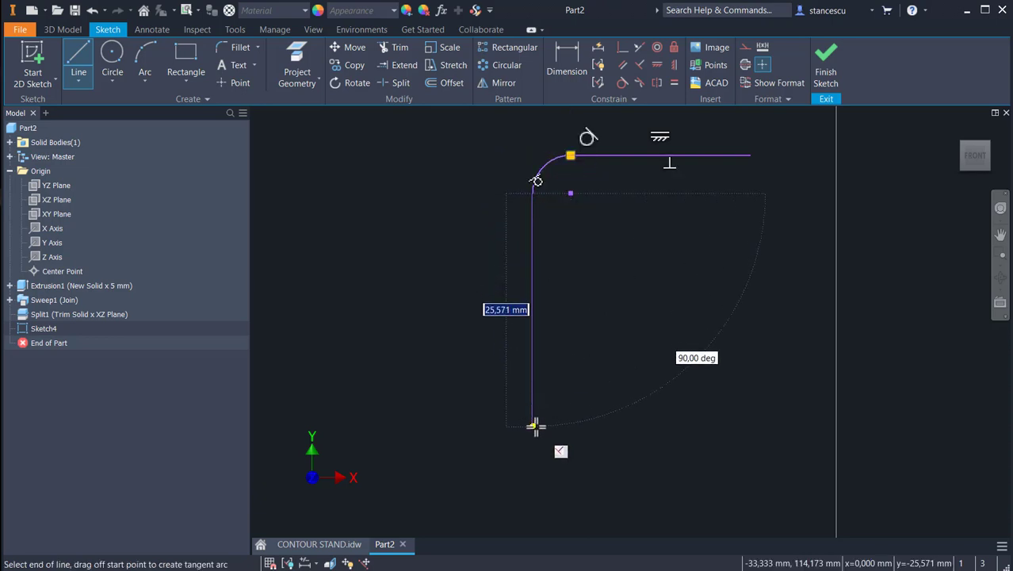
left_click(533, 427)
left_click_drag(534, 426, 571, 465)
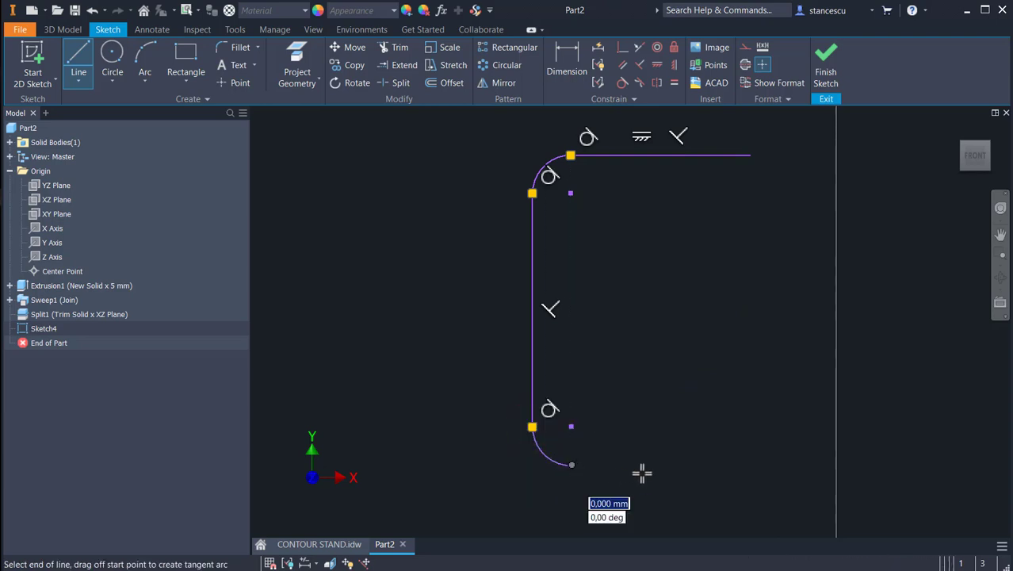
left_click(748, 465)
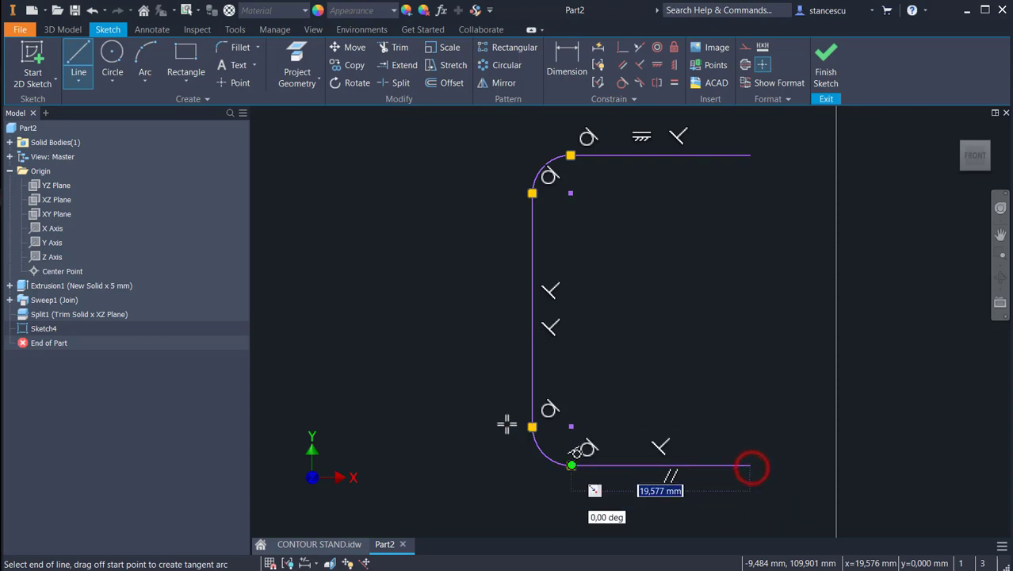
key("Escape")
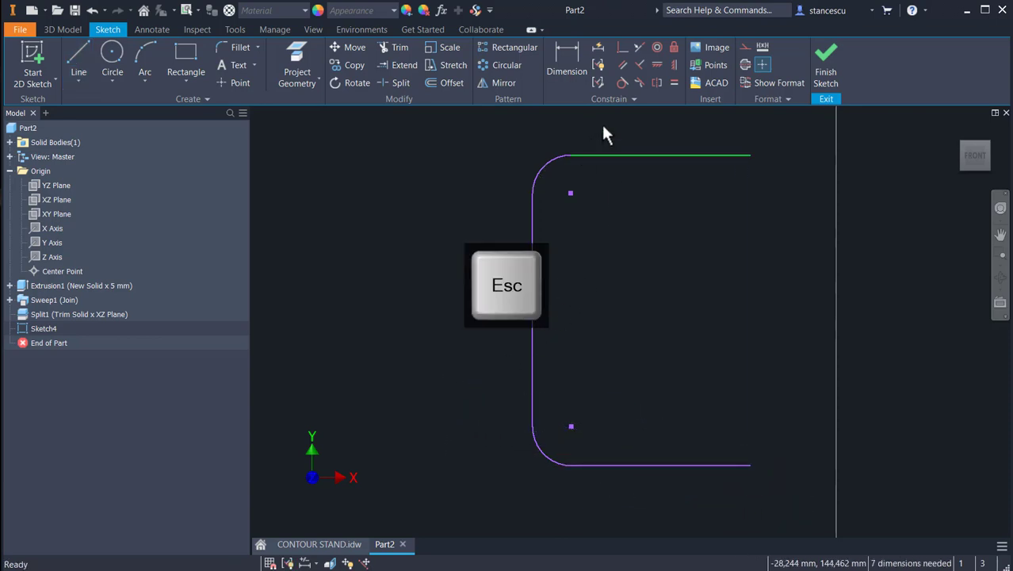
Align the C-shaped path's two open ends vertically and make its two corner arcs equal.
left_click(673, 65)
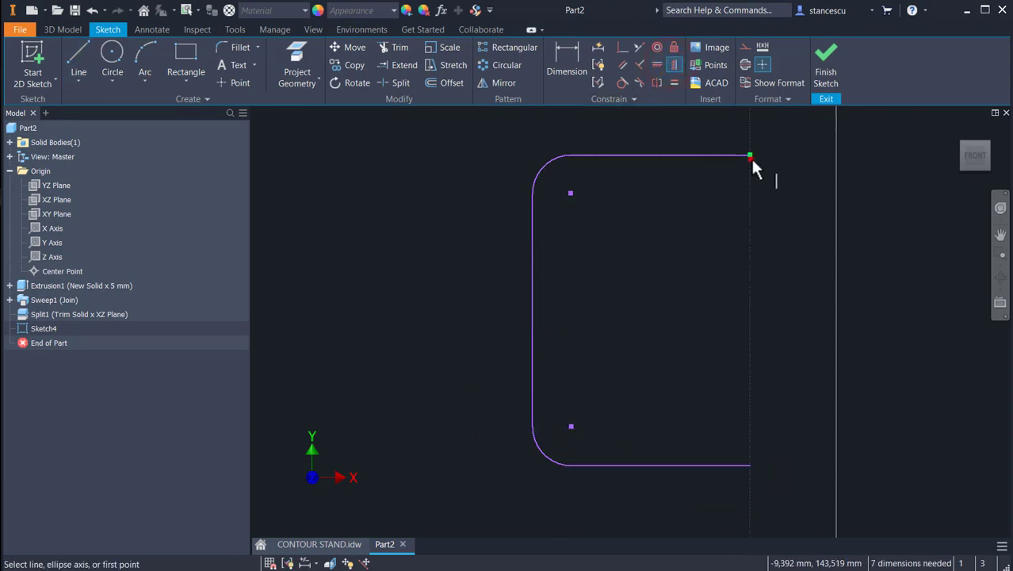
left_click(749, 155)
left_click(750, 465)
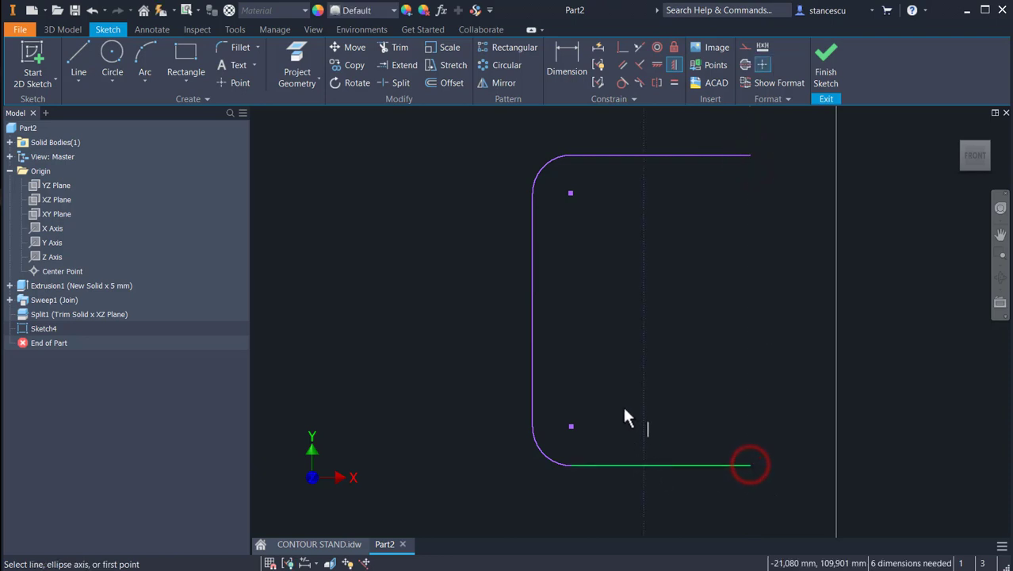
left_click(674, 83)
left_click(549, 164)
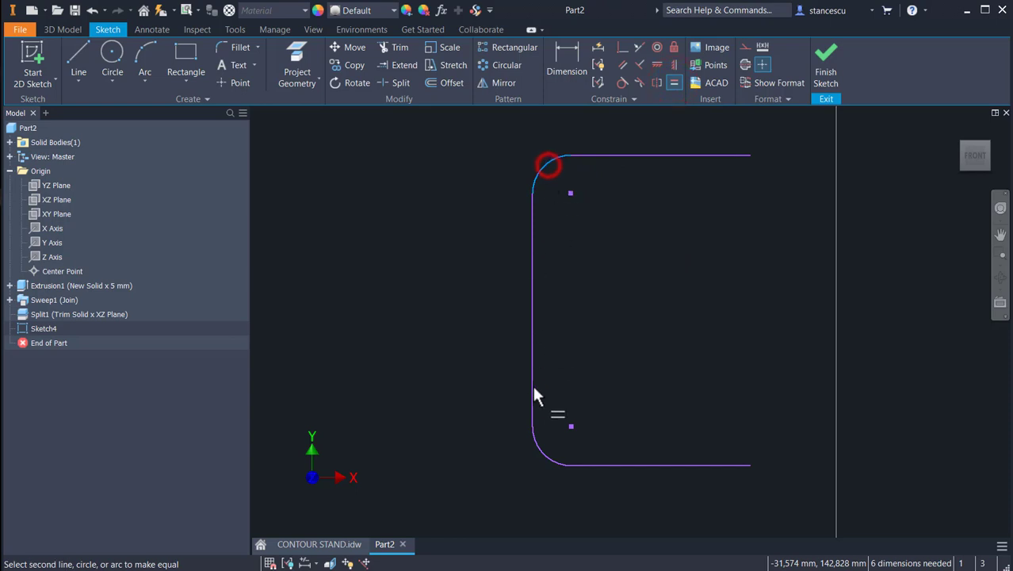
left_click(543, 453)
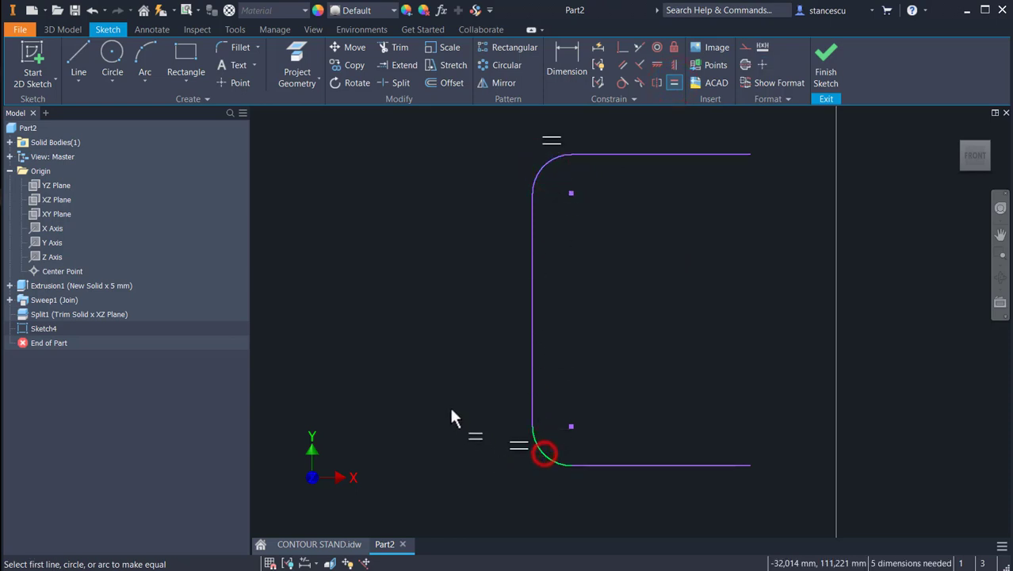
Dimension the C-shaped path's width from its vertical line to the upper open end as 19 mm.
left_click(568, 52)
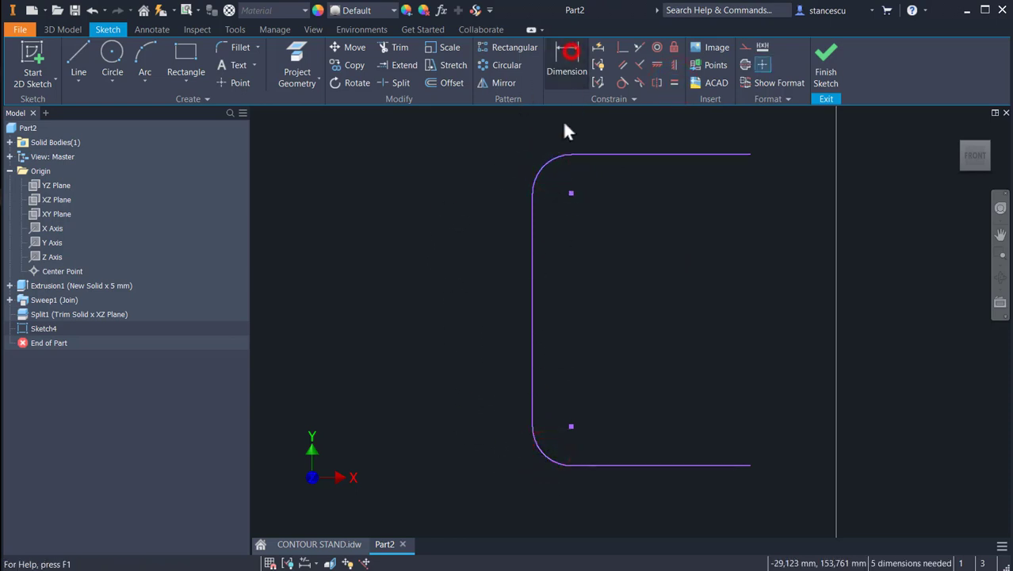
left_click(533, 249)
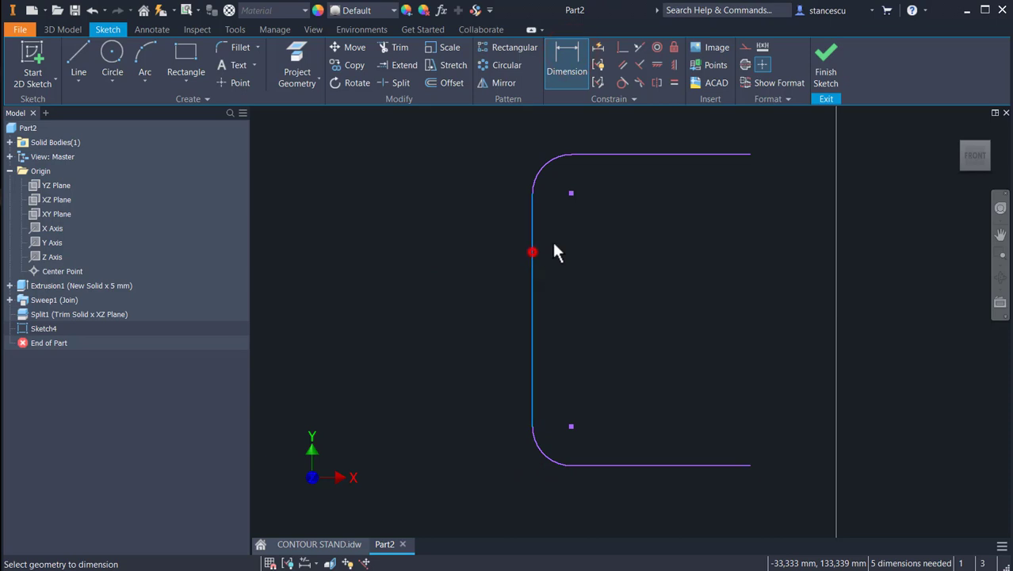
left_click(749, 154)
left_click(650, 131)
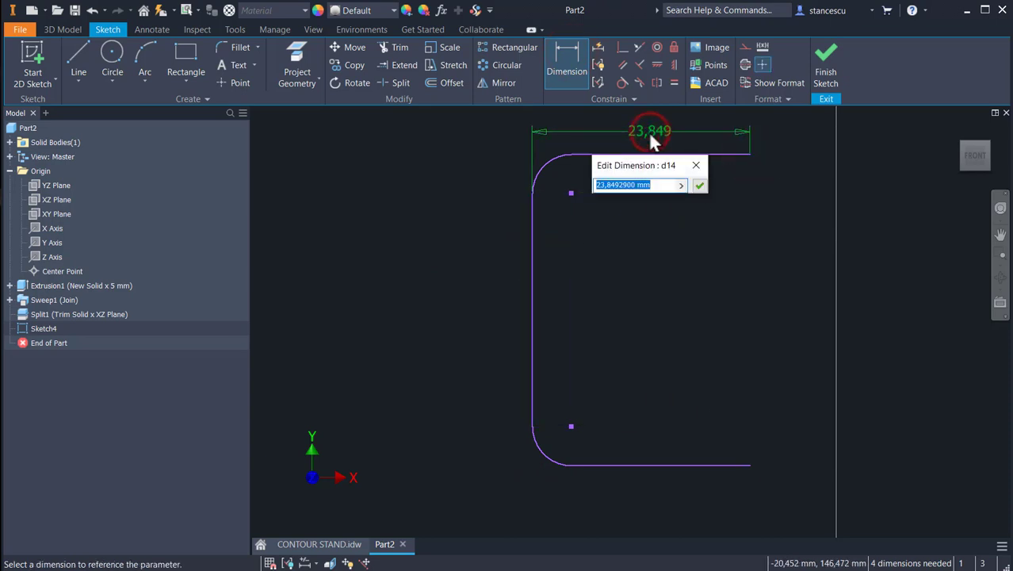
type("19")
key("Return")
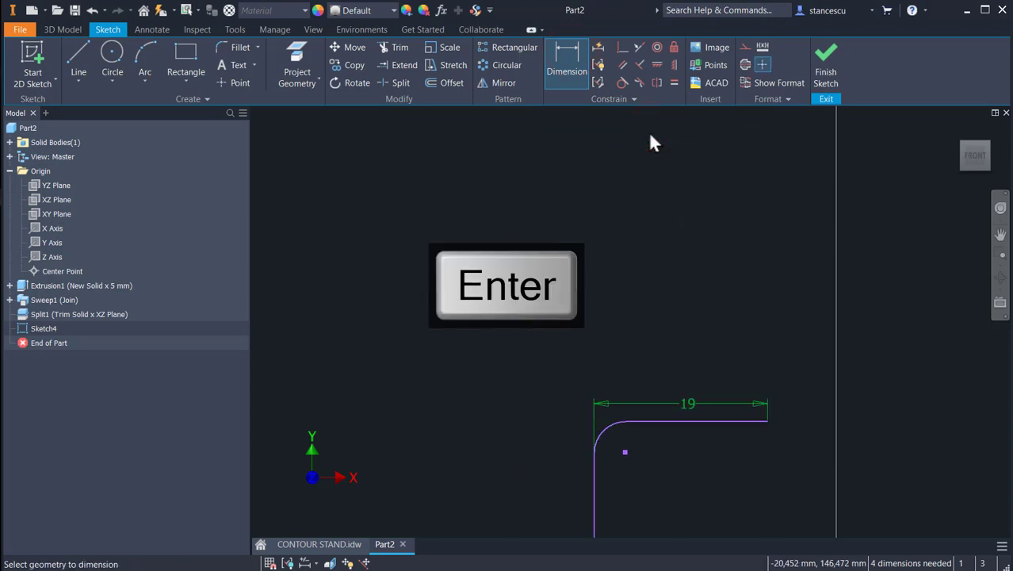
Dimension the C-shaped path's height between its upper and lower horizontal lines as 44 mm.
mouse_move(571, 329)
middle_mouse_down()
mouse_move(560, 215)
mouse_move(513, 208)
middle_mouse_up()
scroll(507, 206, "down", 5)
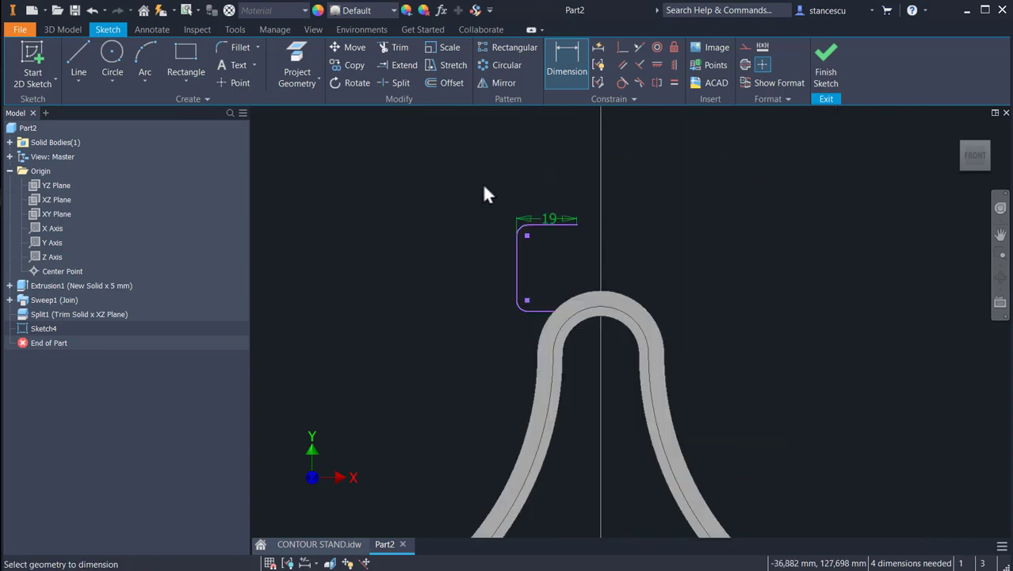
middle_click_drag(597, 441, 602, 307)
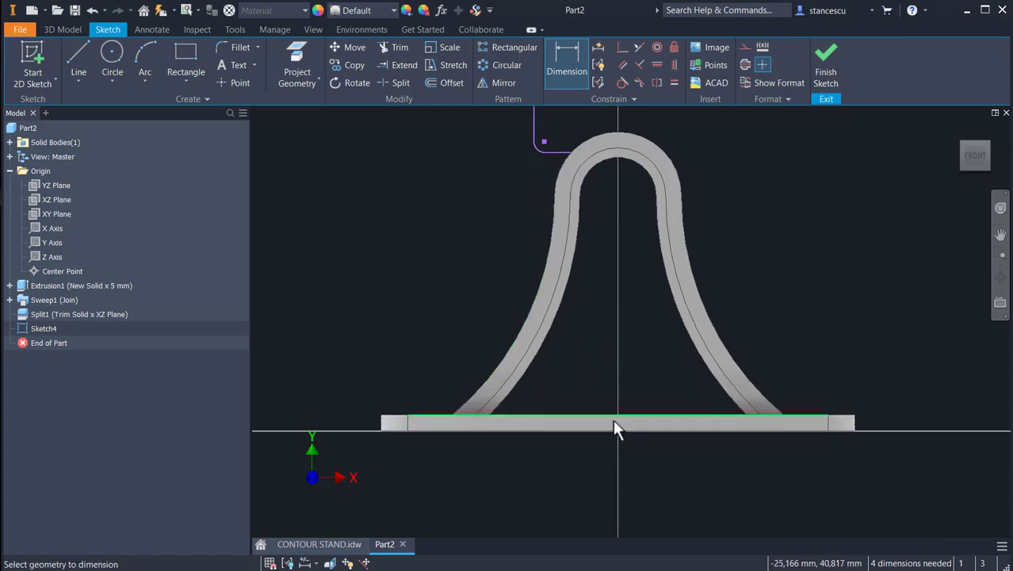
middle_click_drag(567, 311, 591, 436)
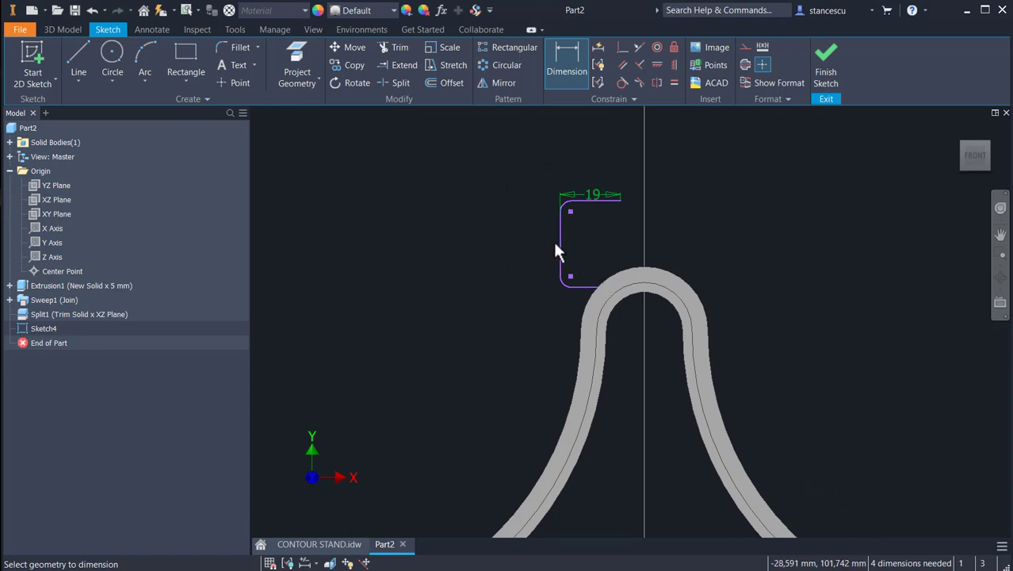
left_click(597, 201)
left_click(586, 283)
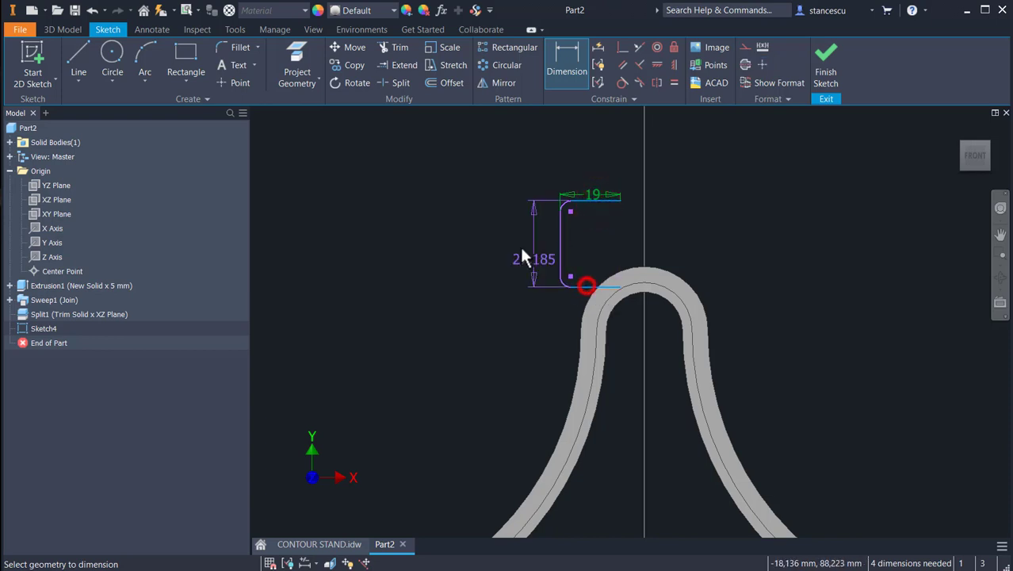
left_click(516, 243)
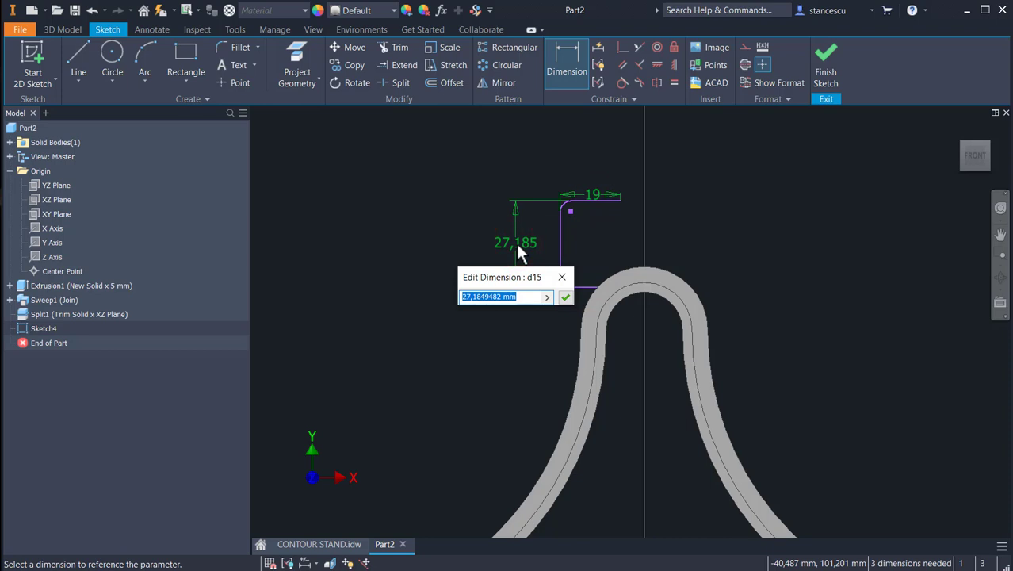
type("40")
key("Return")
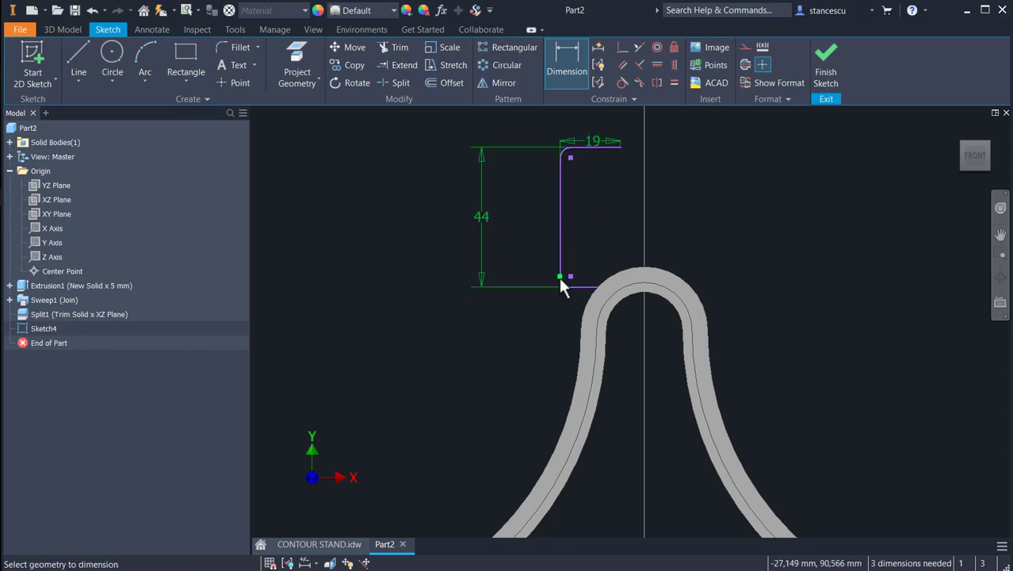
Dimension the radius of the path's lower corner arc as 3 mm and leave the Dimension command.
left_click(561, 282)
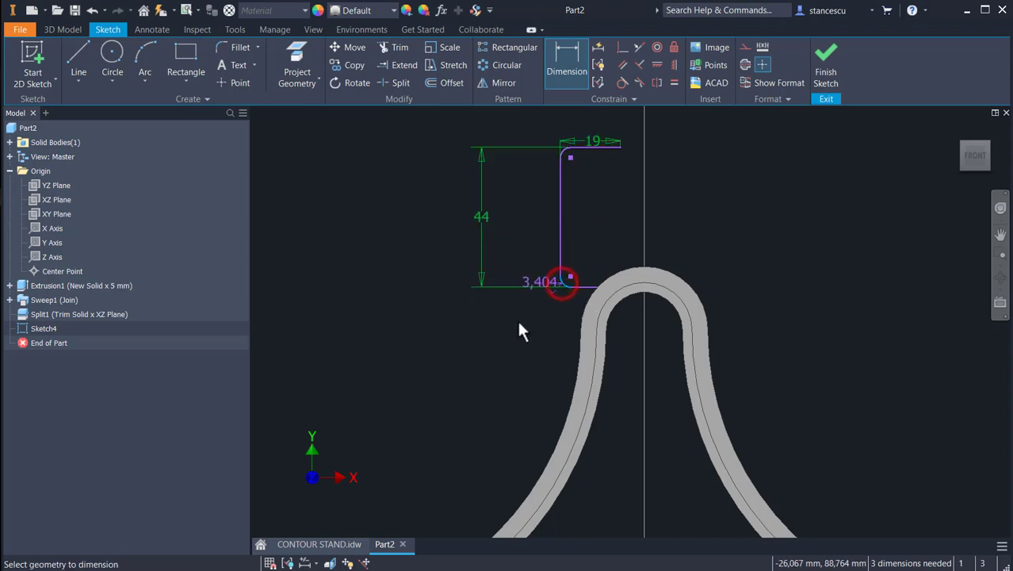
left_click(516, 322)
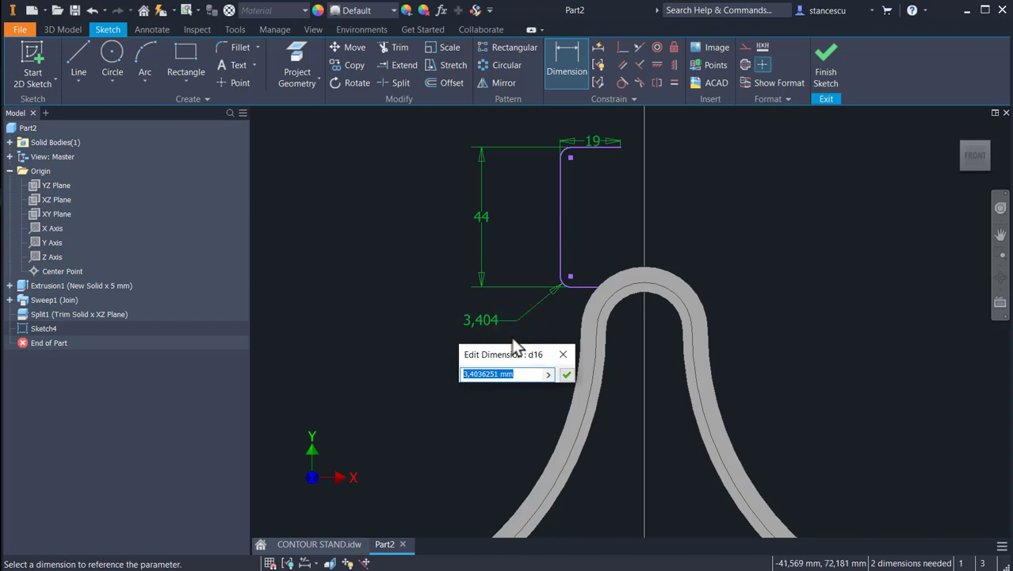
type("4")
key("Return")
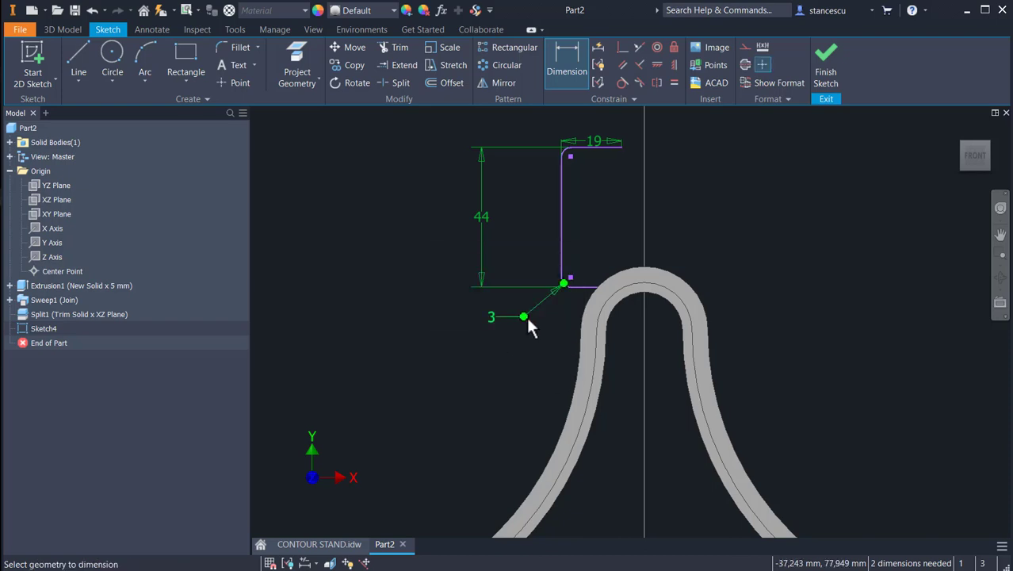
scroll(525, 316, "down", 3)
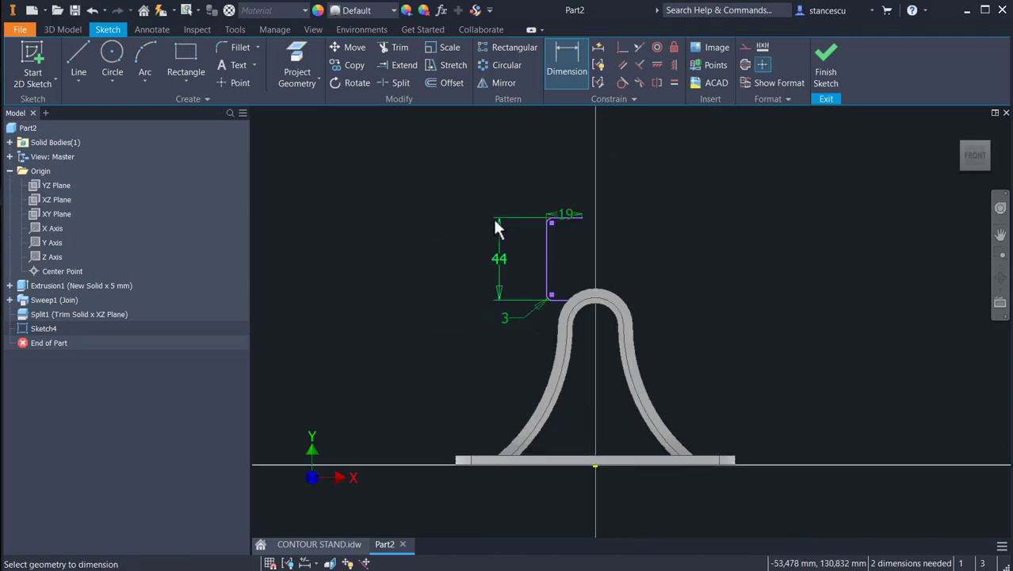
key("Escape")
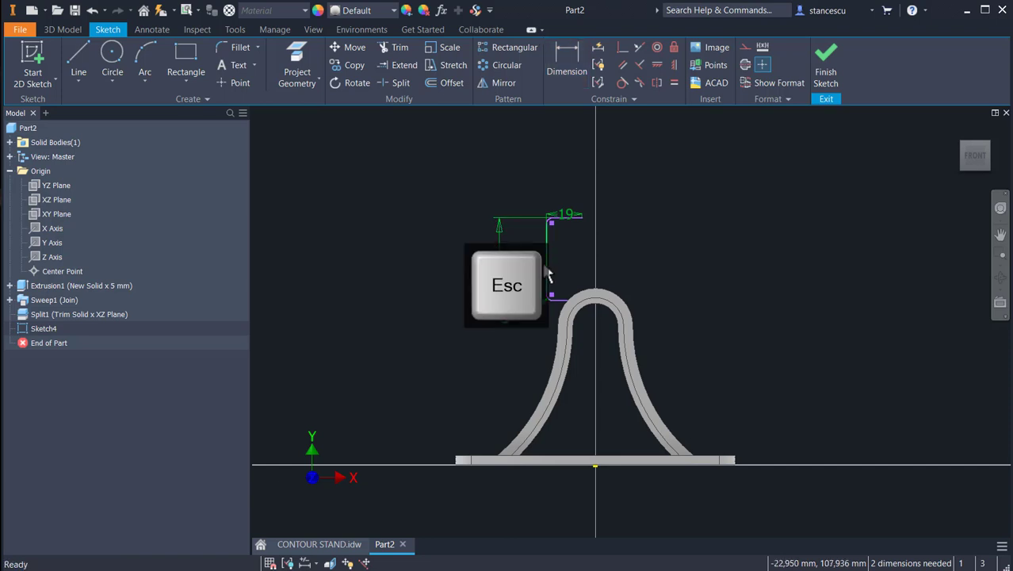
Move the C-shaped path higher above the leg and align its lower open end vertically with the origin point.
mouse_move(546, 272)
left_mouse_down()
mouse_move(554, 239)
mouse_move(594, 215)
mouse_move(591, 184)
mouse_move(584, 214)
mouse_move(606, 147)
left_mouse_up()
scroll(572, 230, "up", 3)
left_click(734, 195)
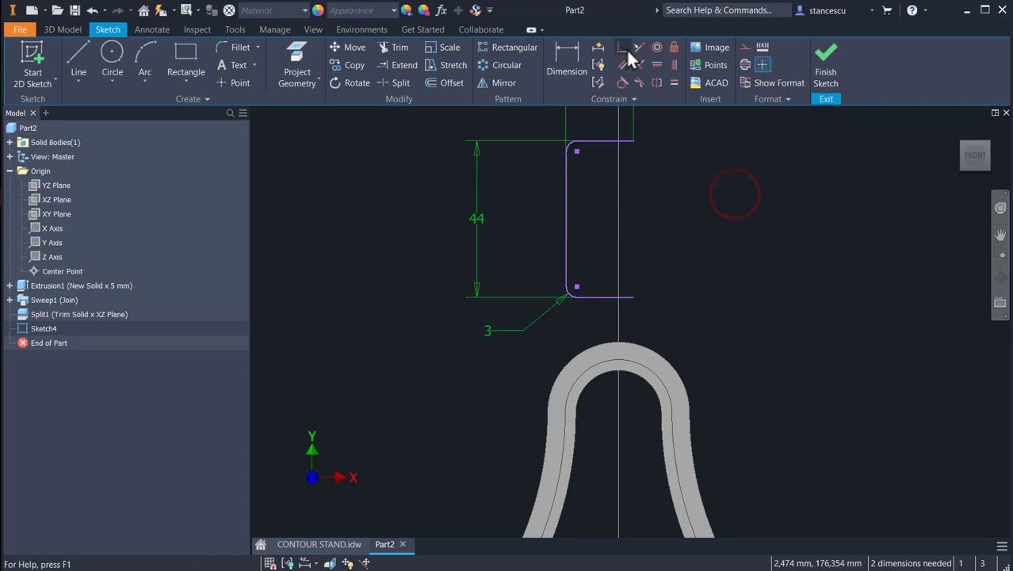
left_click(670, 65)
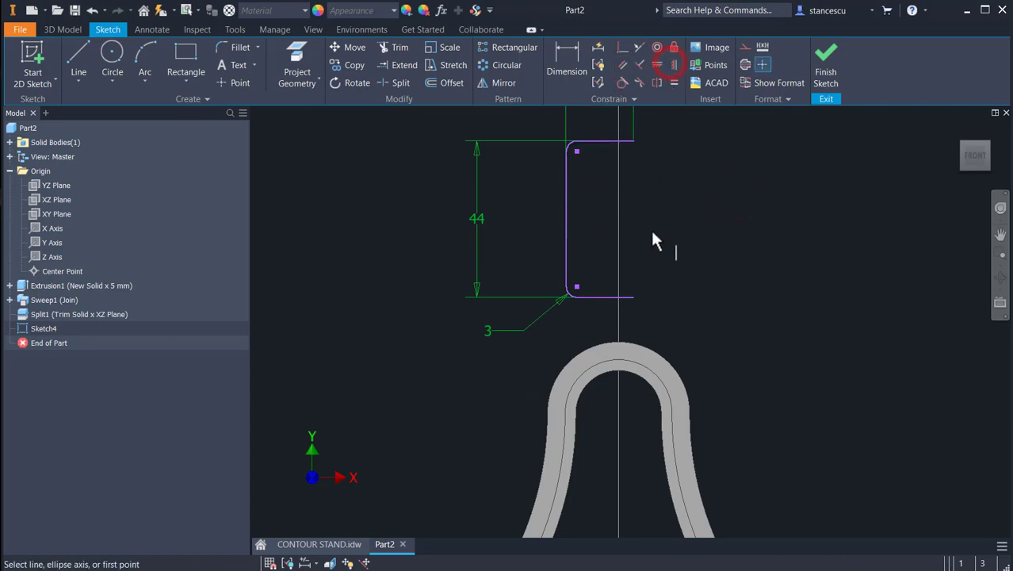
left_click(635, 298)
scroll(789, 337, "down", 2)
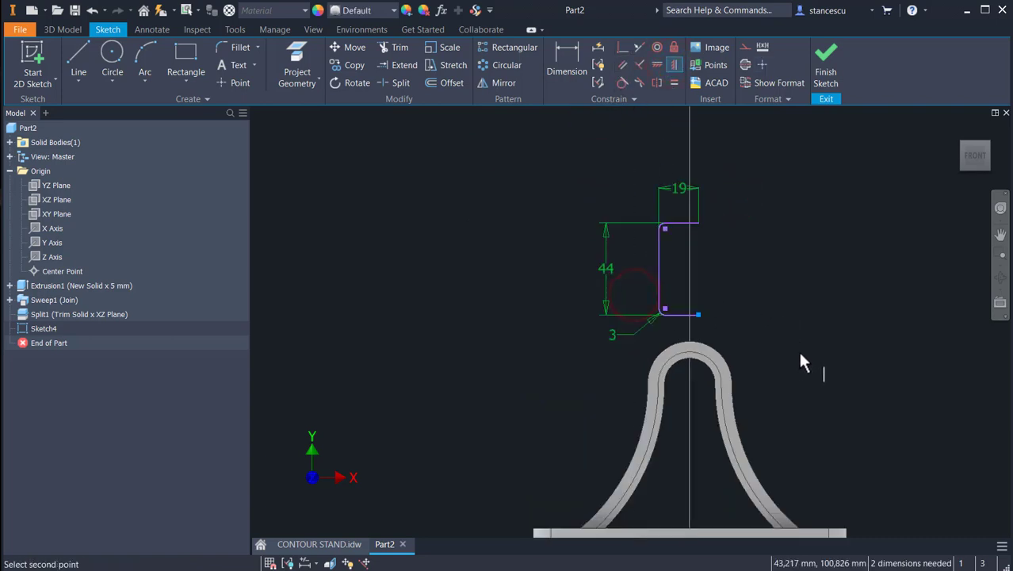
middle_click_drag(803, 357, 797, 194)
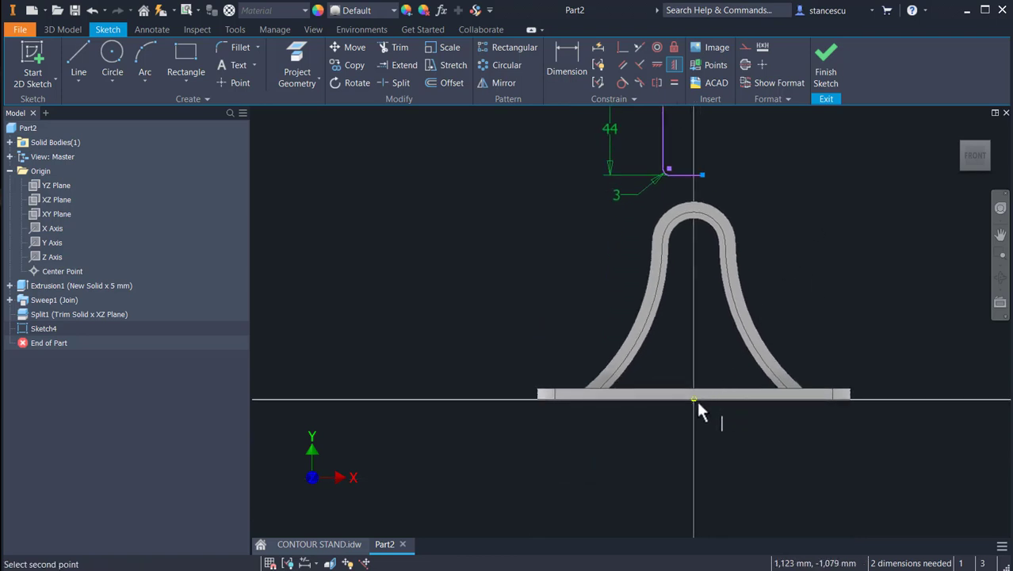
left_click(693, 398)
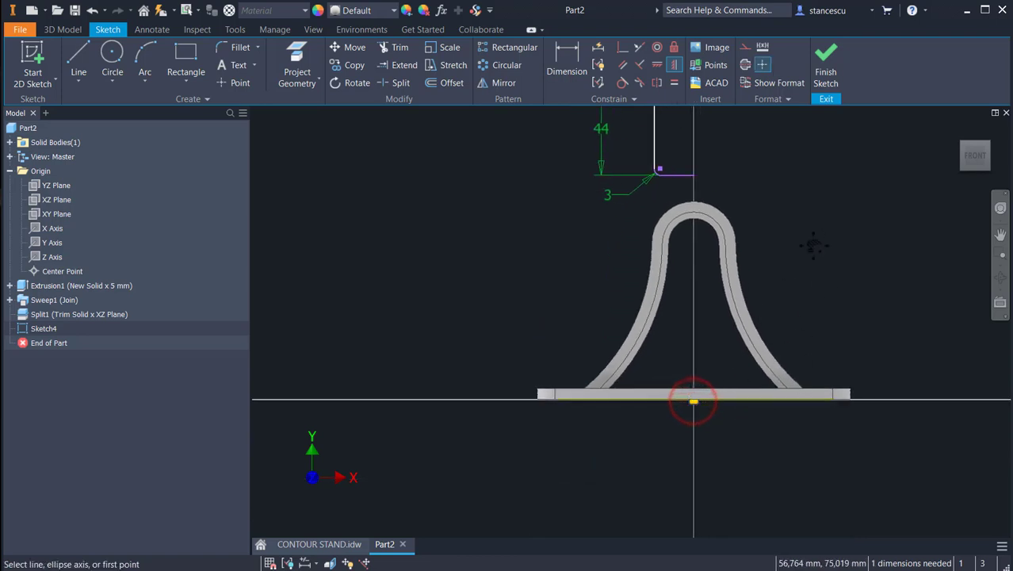
middle_click_drag(813, 245, 795, 358)
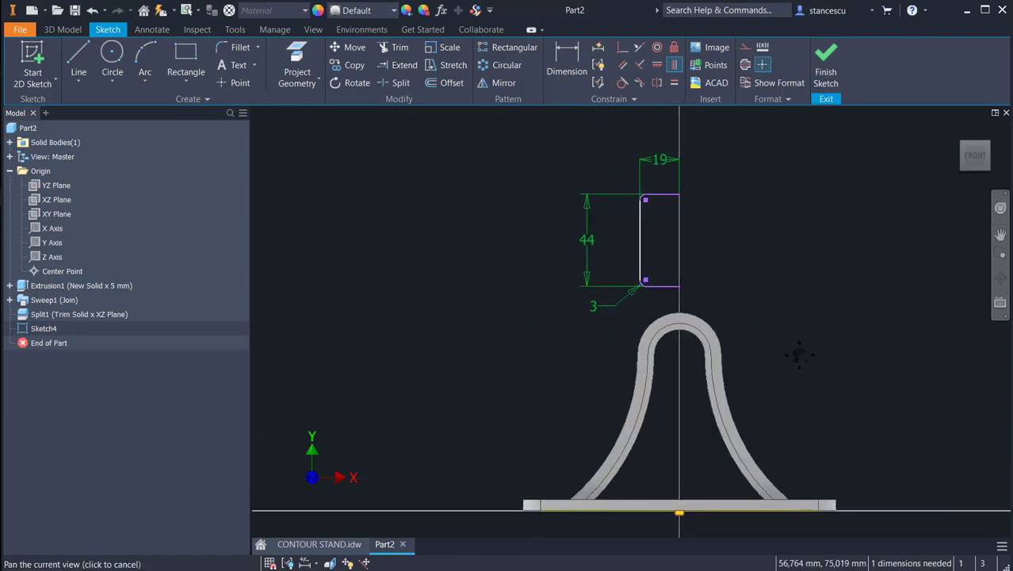
Dimension the vertical distance from the base's underside at the origin to the path's lower line.
left_click(566, 60)
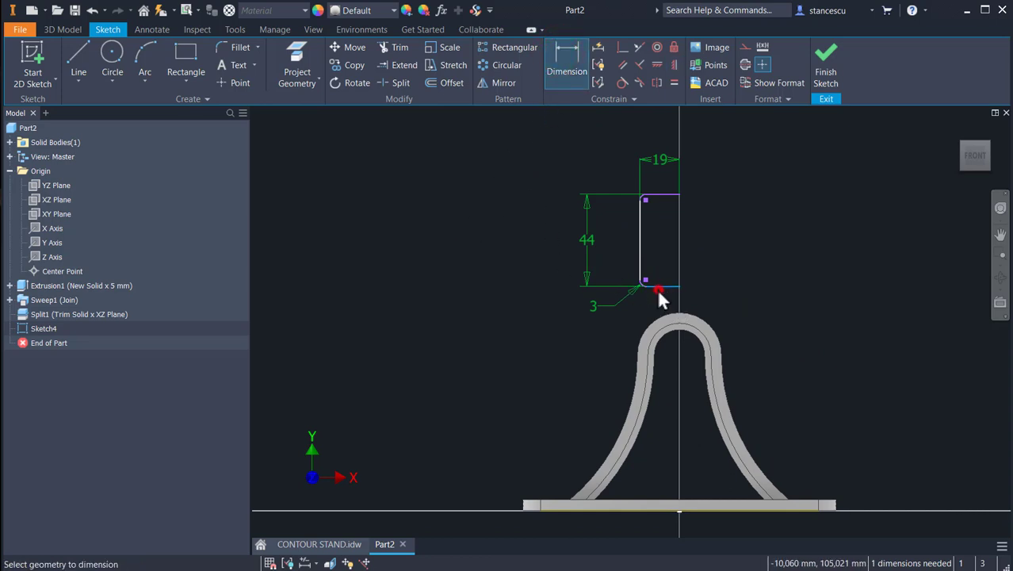
left_click(659, 289)
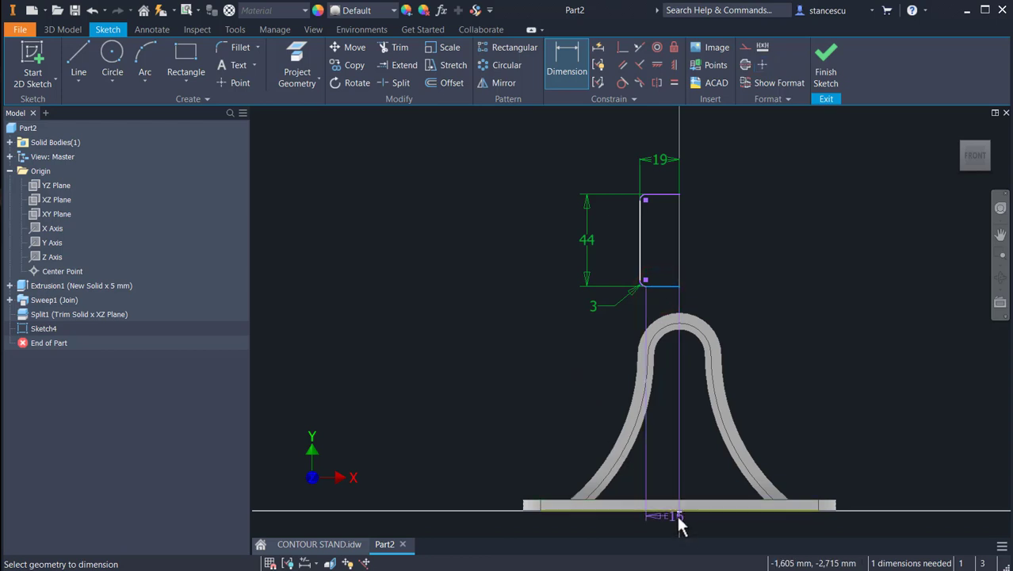
left_click(676, 511)
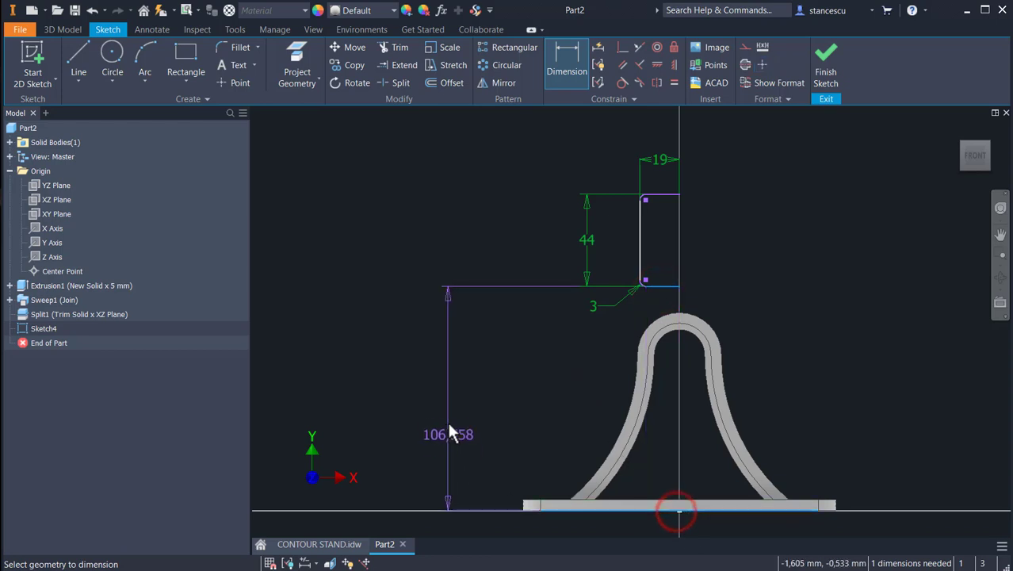
Dimension the height from the base's underside to the open path's lower line as 173-22-41 mm and finish the sketch.
left_click(445, 376)
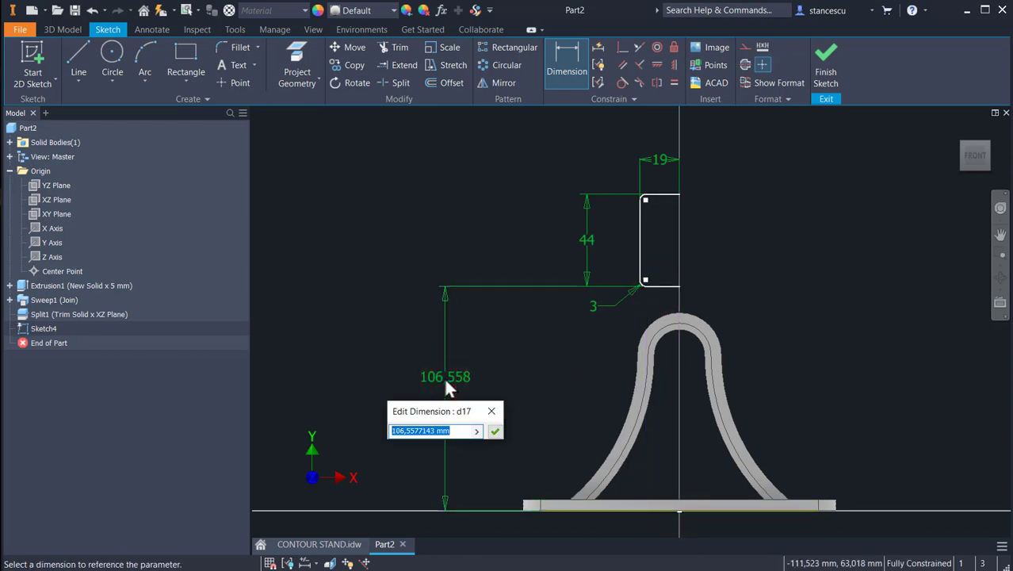
type("173-22-41")
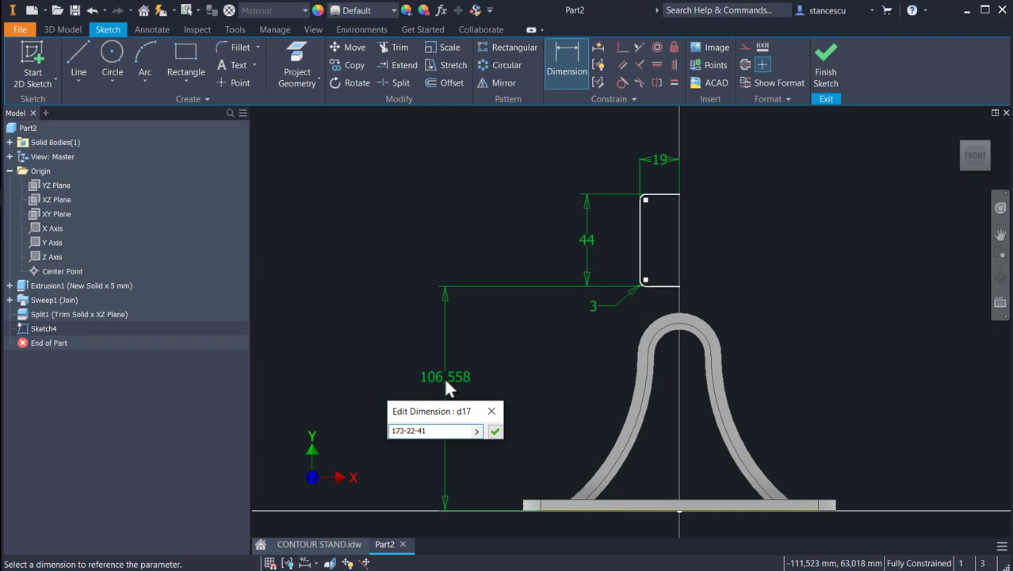
key("Return")
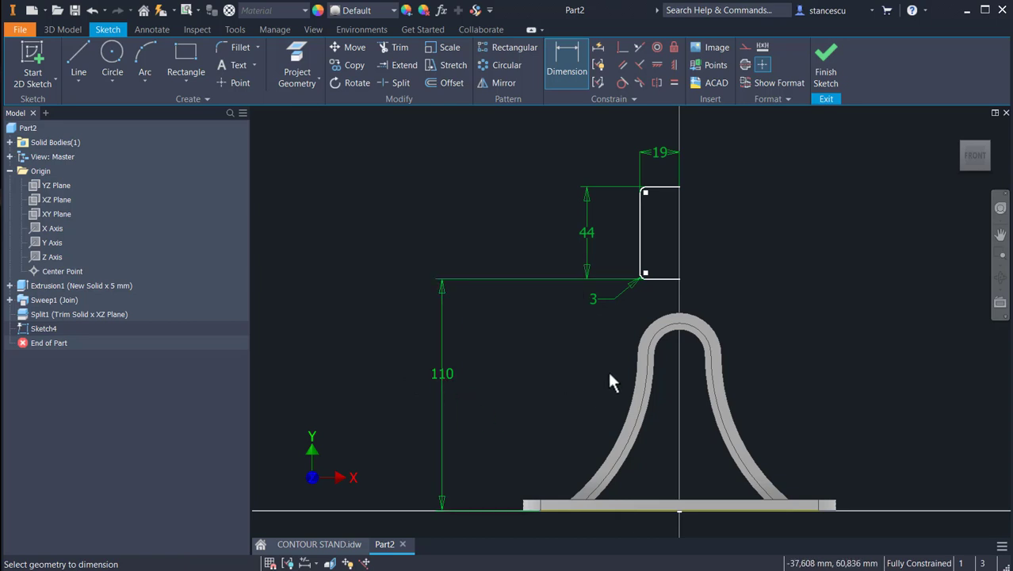
left_click(825, 63)
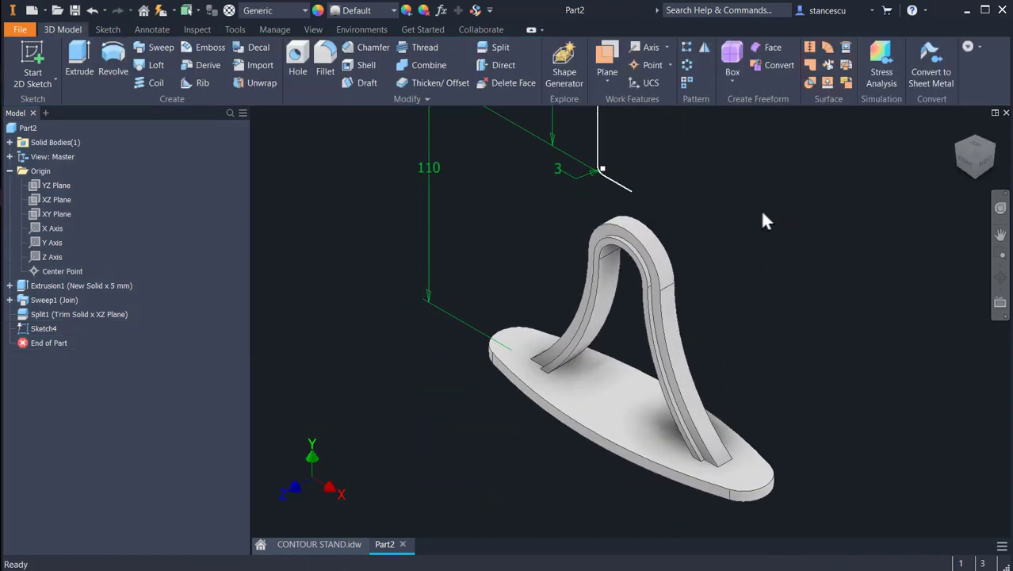
Start a sketch on the YZ Plane and project the lower endpoint of the rounded path into it.
left_click(52, 187)
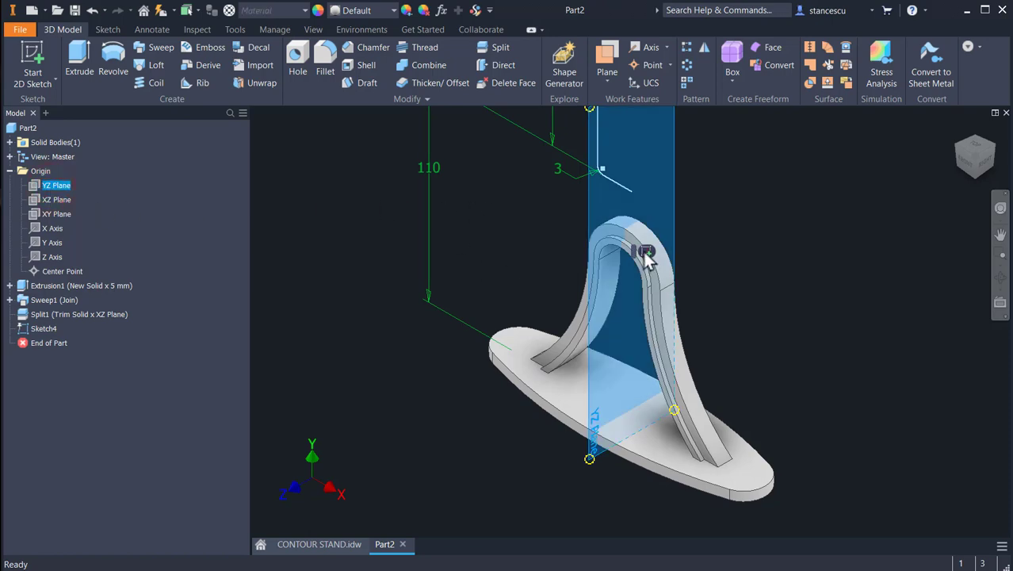
left_click(645, 252)
middle_click_drag(746, 179, 773, 337)
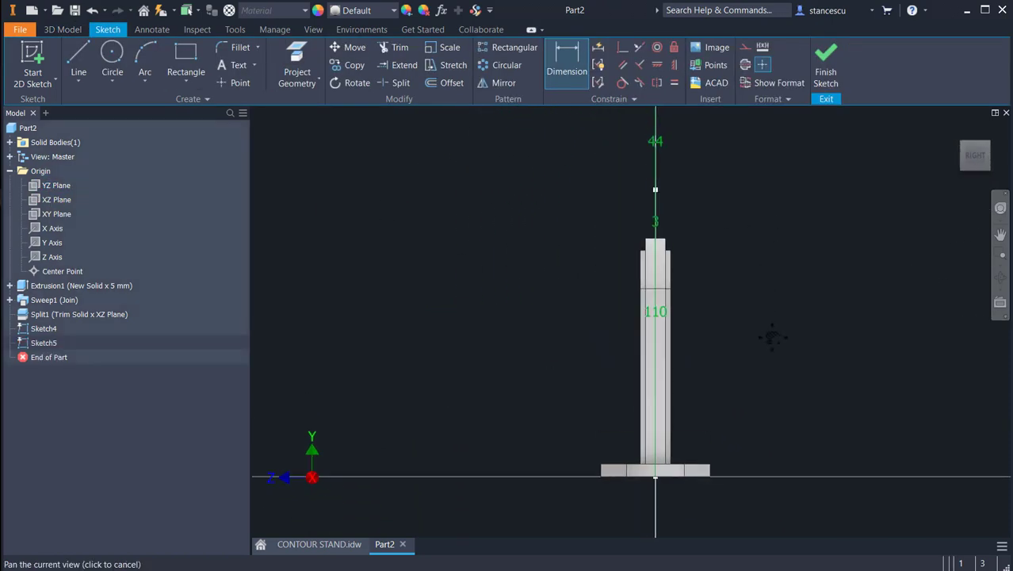
key("F4")
left_click_drag(732, 301, 773, 303)
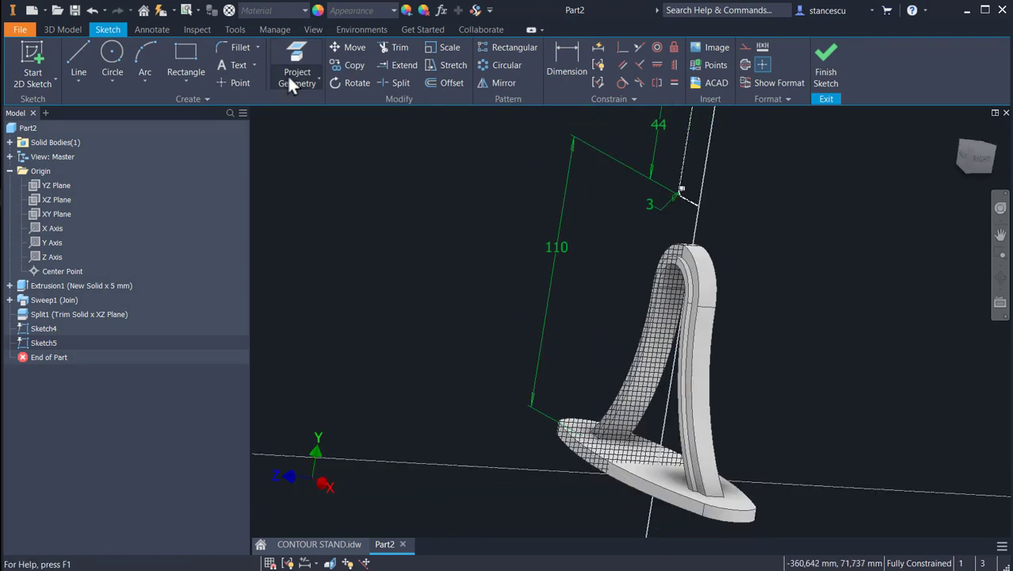
left_click(294, 53)
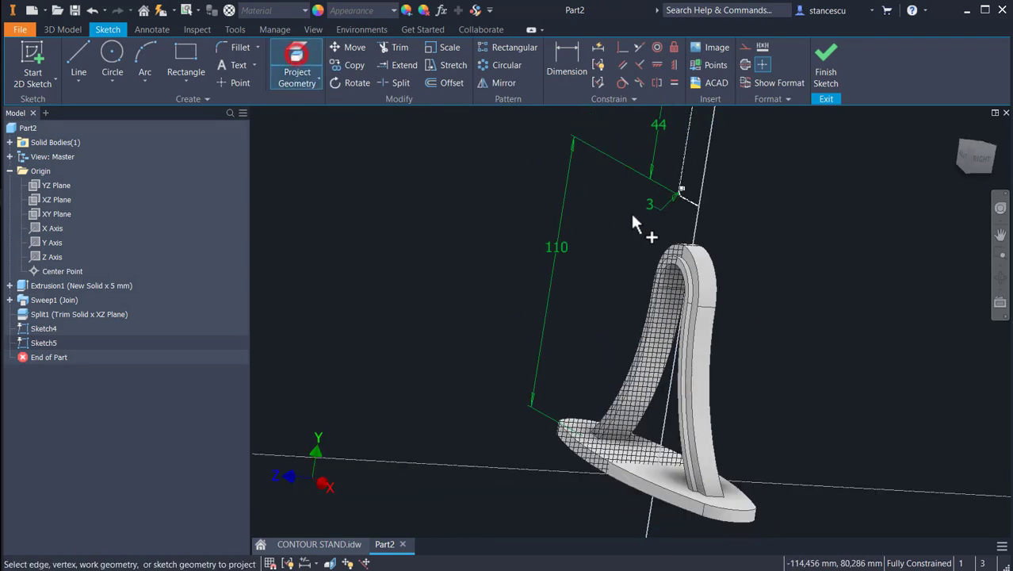
left_click(699, 205)
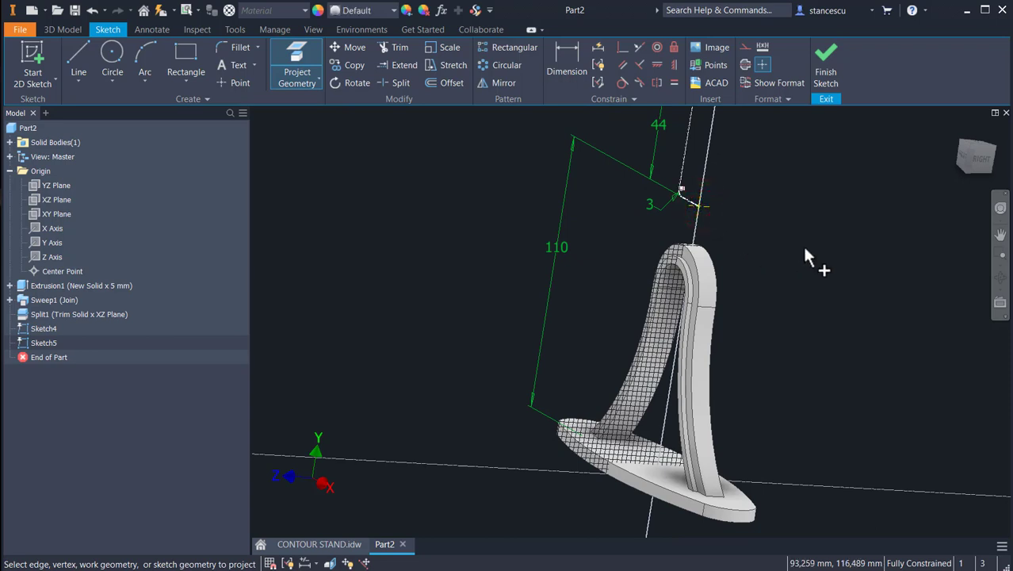
Sketch a rectangle about 30.5 by 10 mm beside the arch and a narrower upright one hanging from its lower edge.
left_click(190, 59)
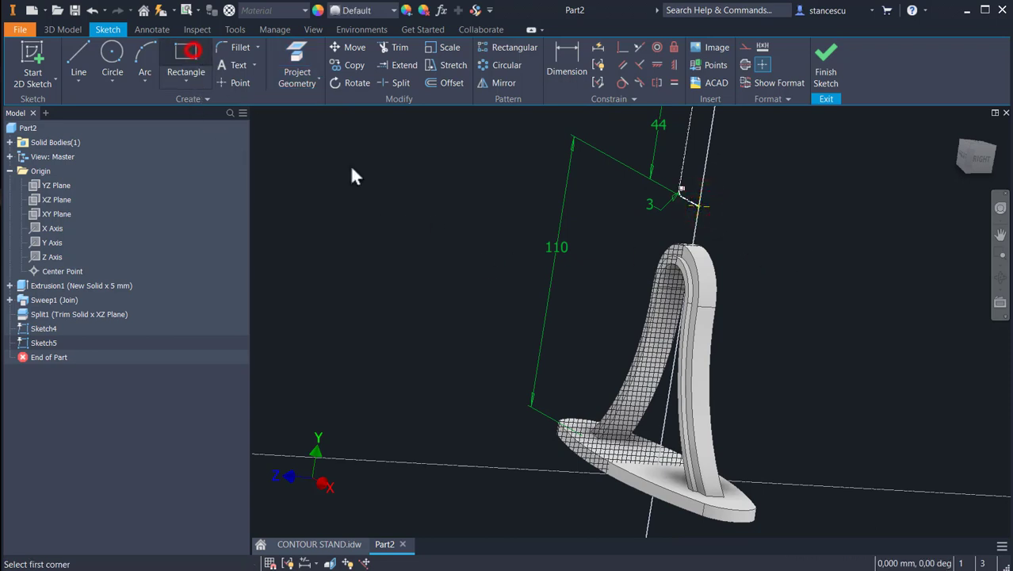
left_click(797, 246)
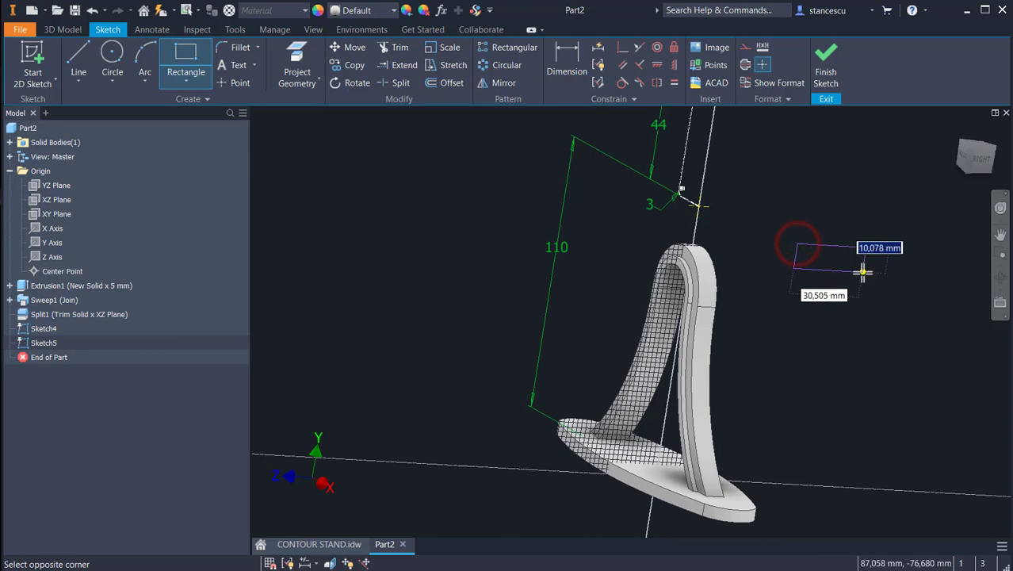
left_click(863, 271)
left_click(815, 271)
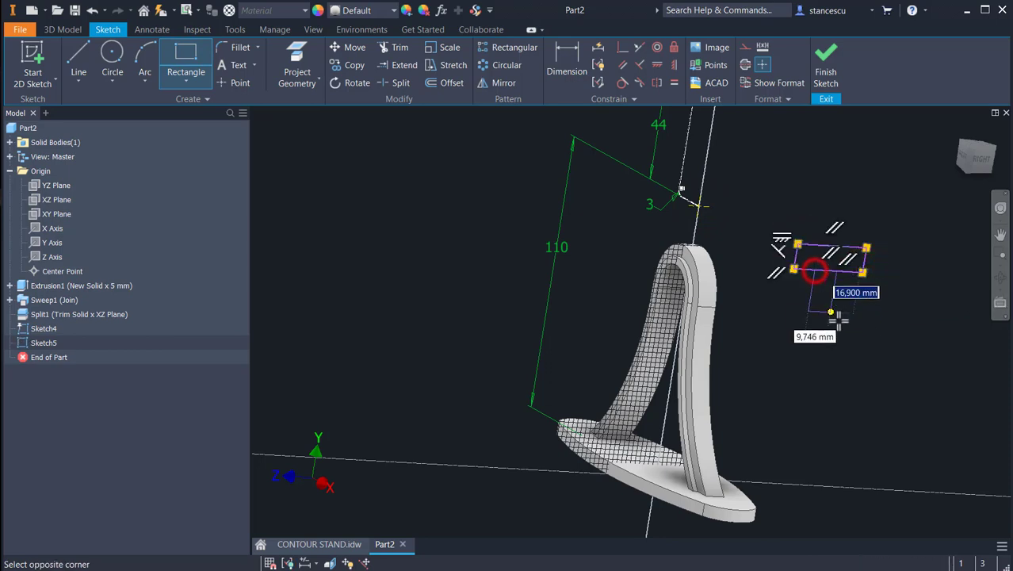
left_click(839, 320)
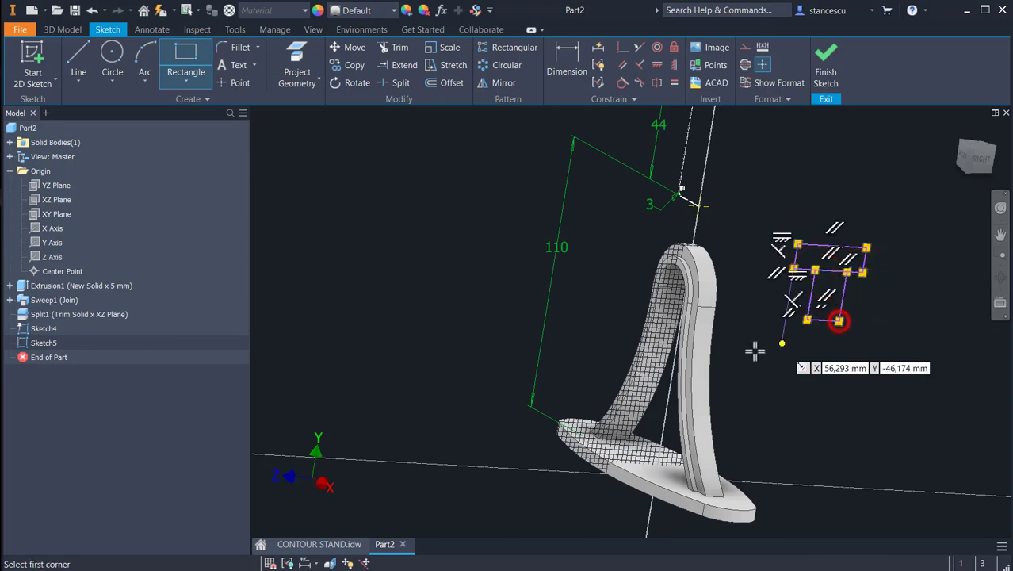
Consult the section dimensions in CONTOUR STAND.idw and trim the edge shared by the two rectangles to leave a T outline.
left_click(336, 544)
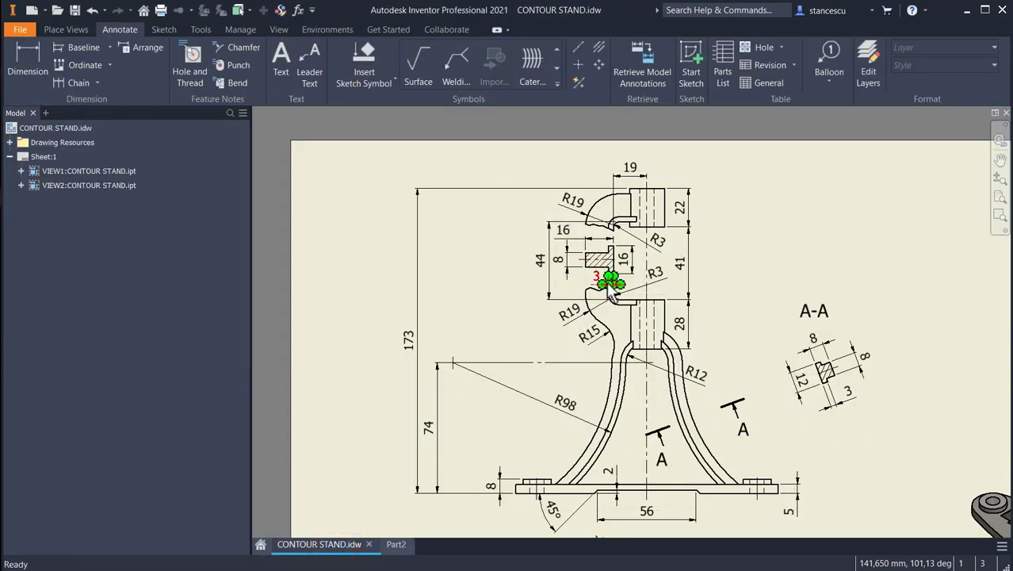
left_click(396, 546)
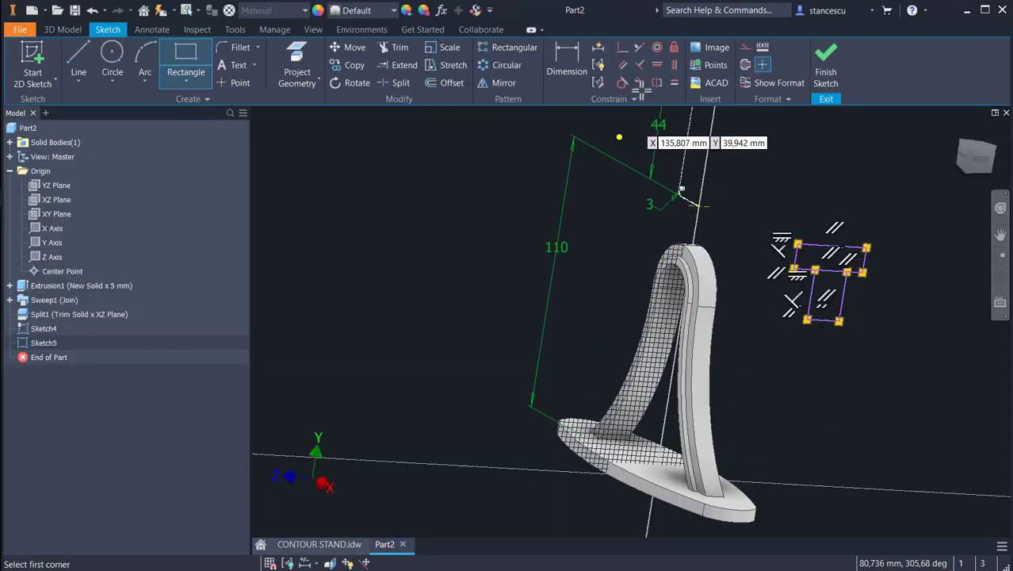
left_click(674, 84)
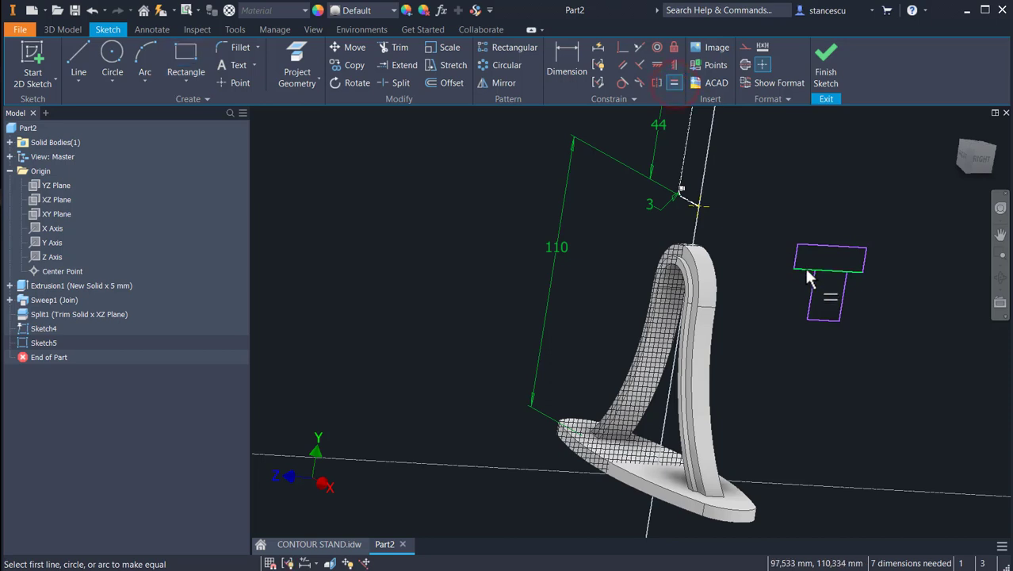
left_click(398, 48)
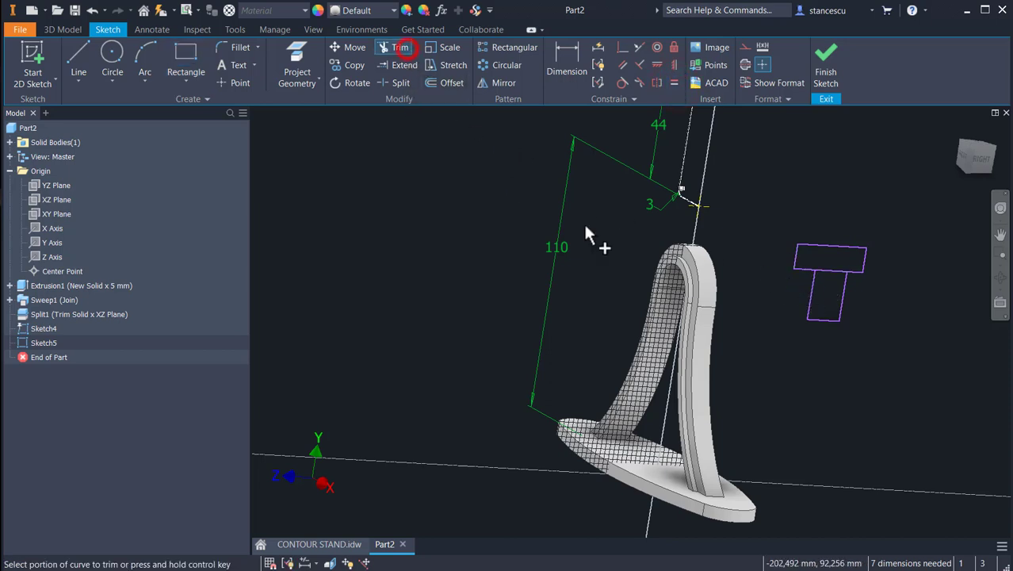
left_click(829, 271)
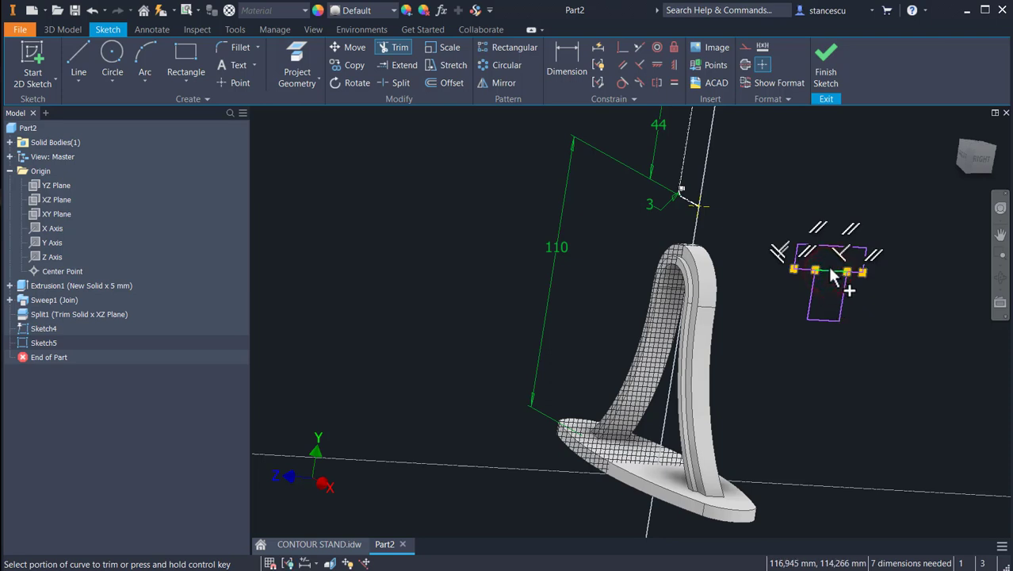
Apply equal constraints to the T's two lower flange edges and to its two short flange end edges.
left_click(674, 82)
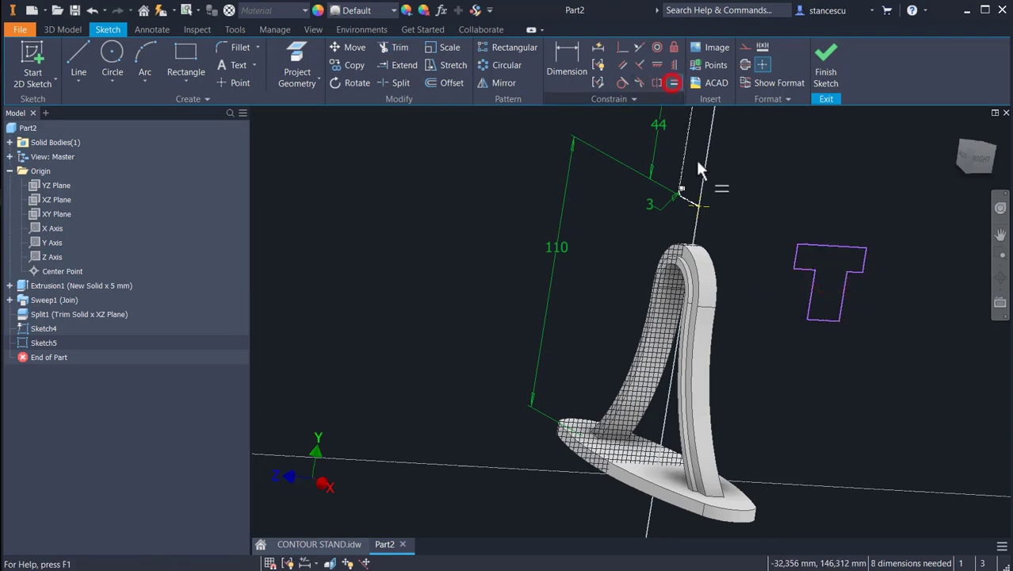
left_click(804, 267)
left_click(853, 270)
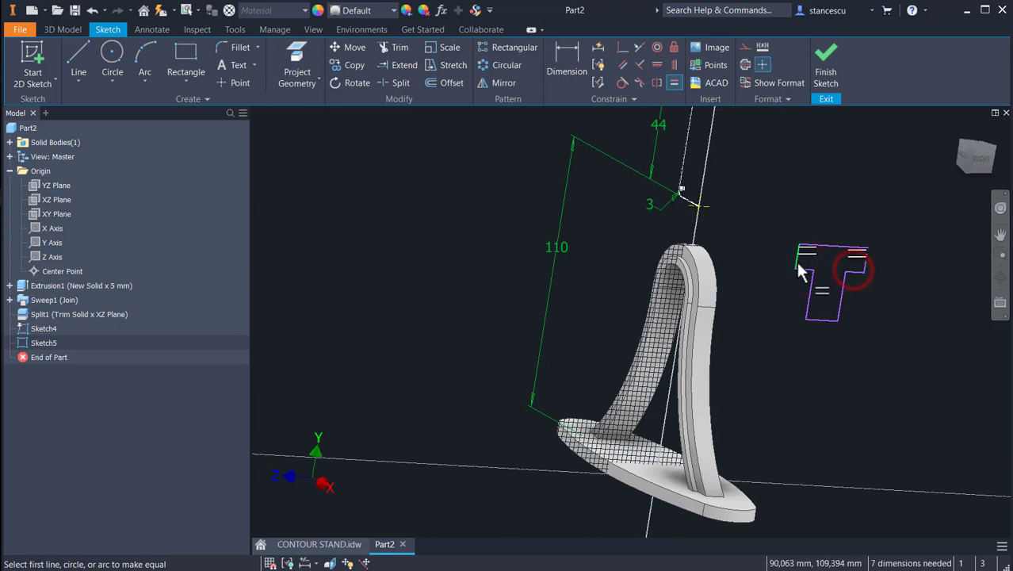
left_click(793, 259)
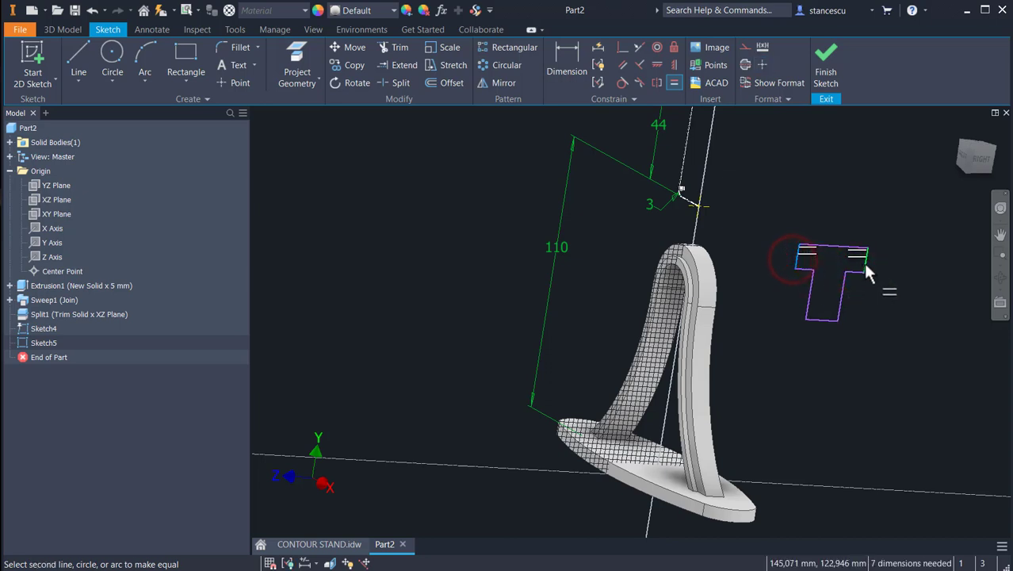
left_click(862, 260)
Dimension the T profile's overall width and its overall height, setting each to 16 mm.
left_click(565, 52)
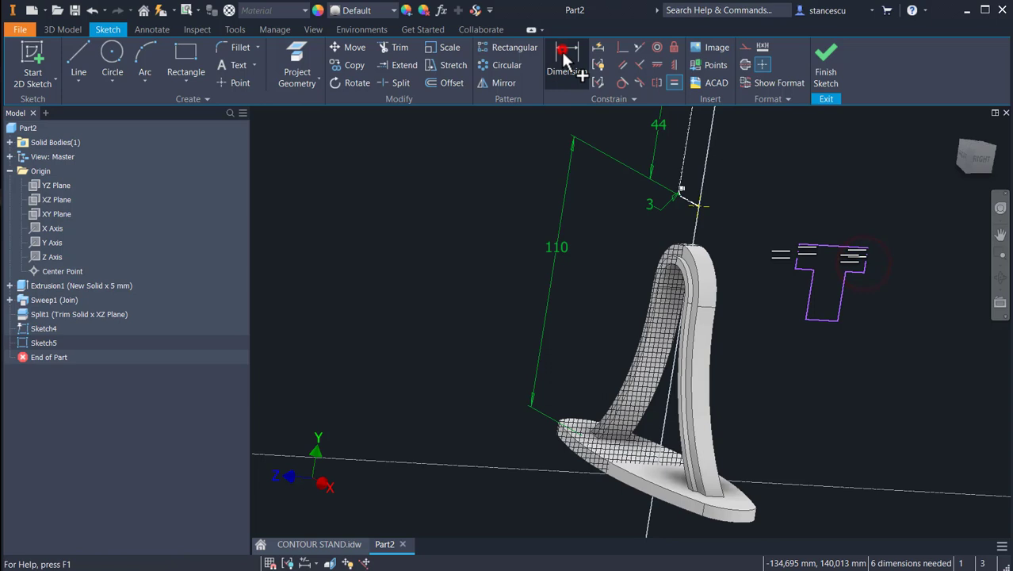
left_click(832, 252)
left_click(839, 201)
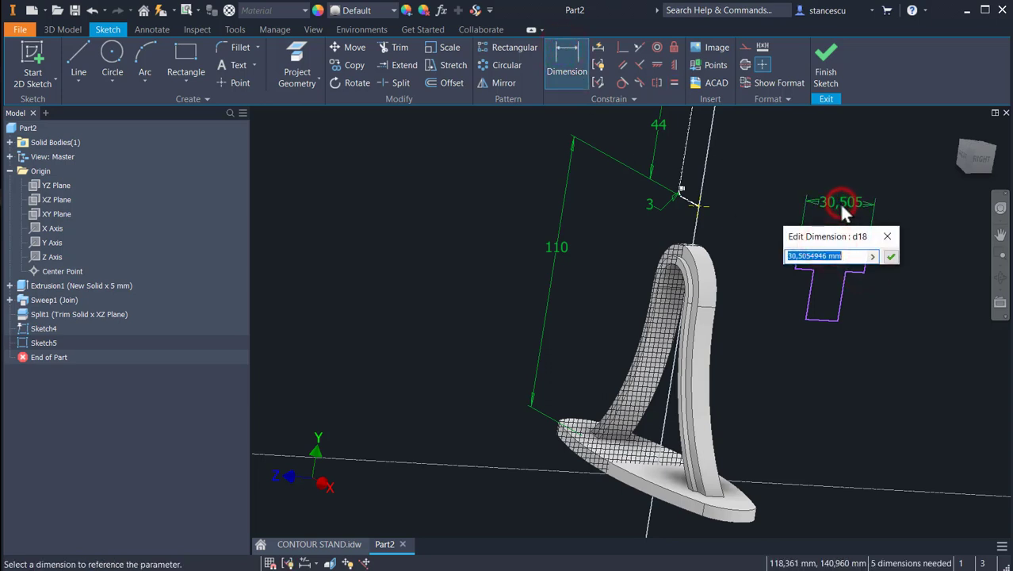
type("16")
key("Return")
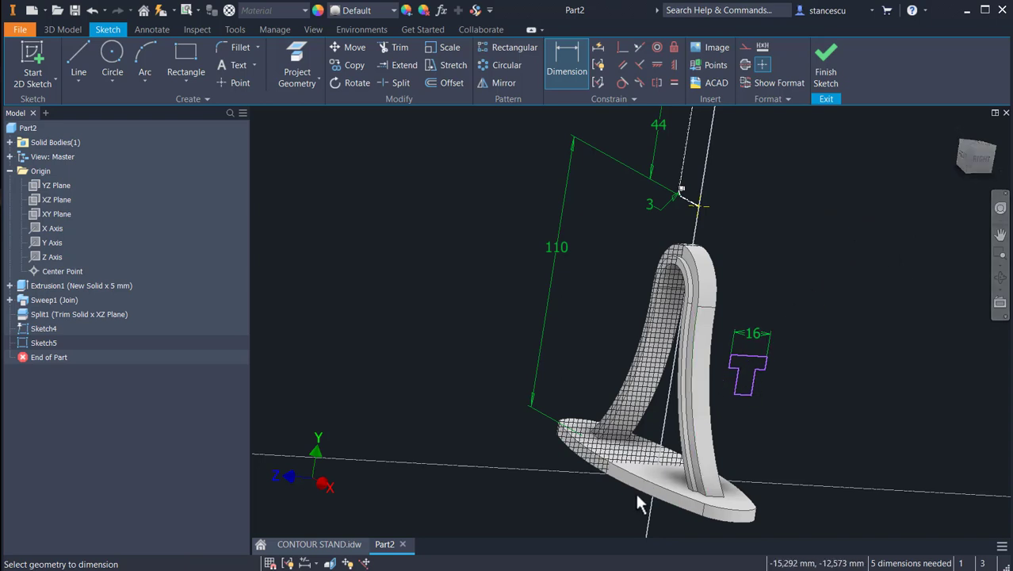
left_click(742, 358)
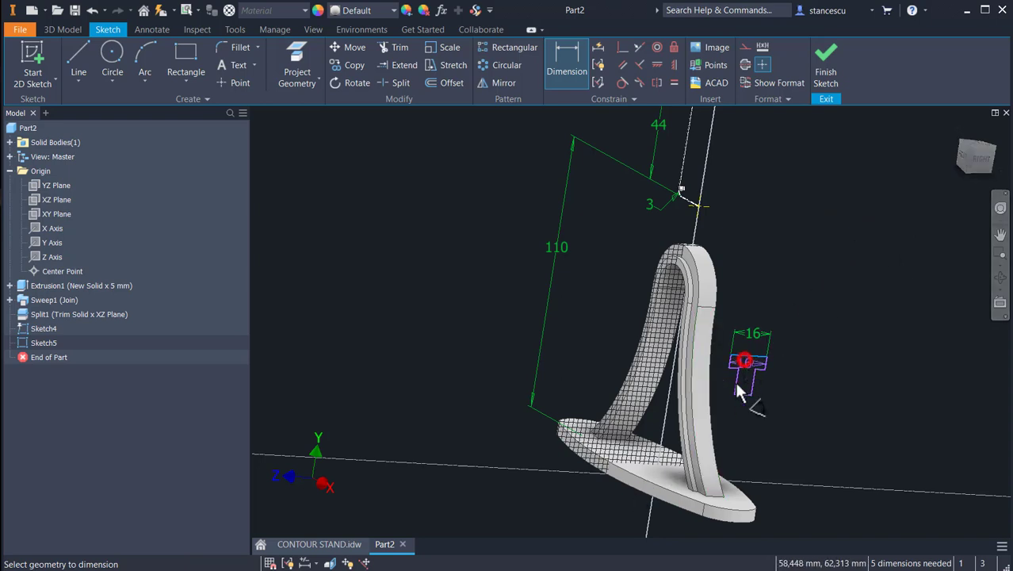
left_click(741, 394)
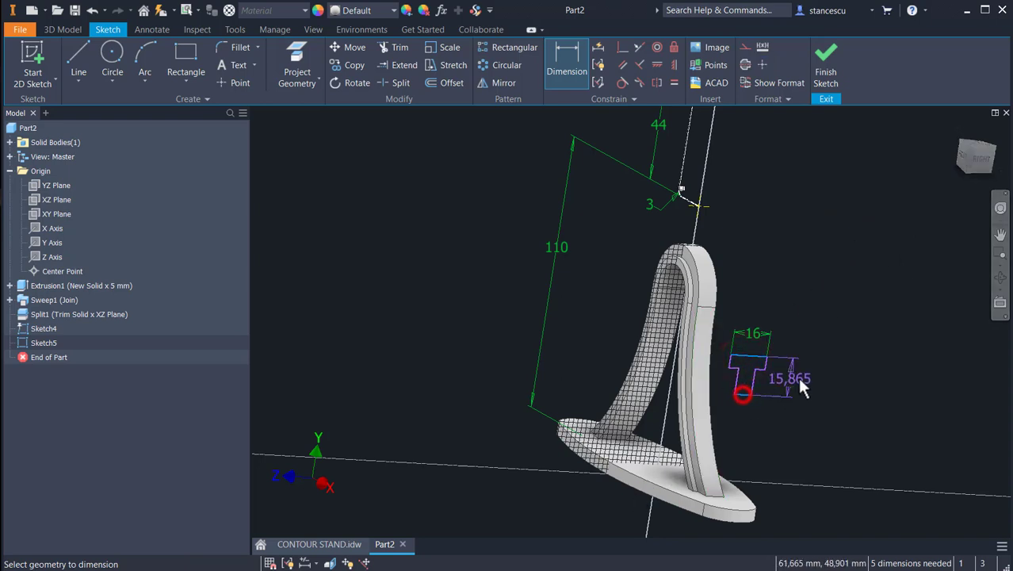
left_click(797, 375)
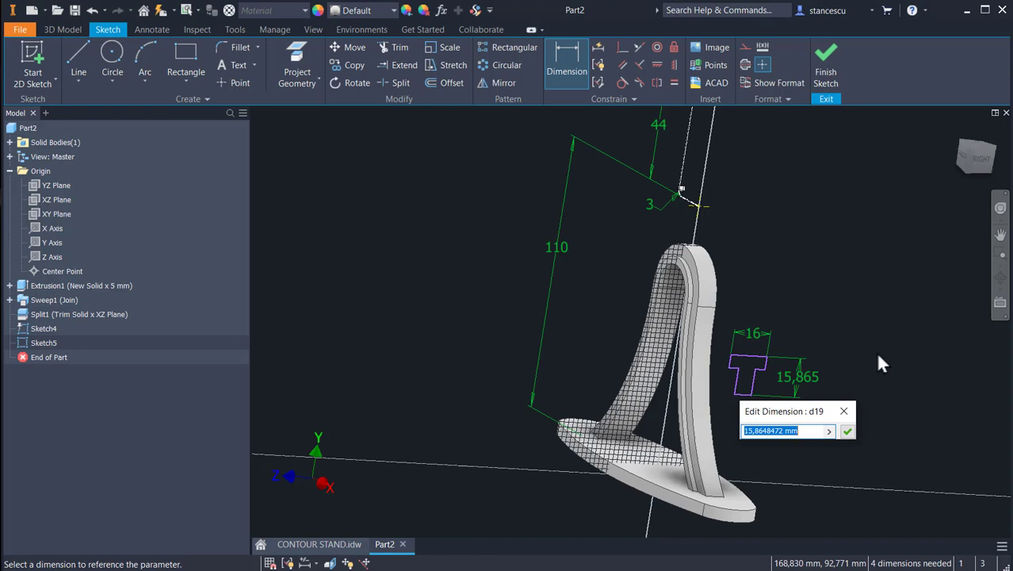
type("16")
key("Return")
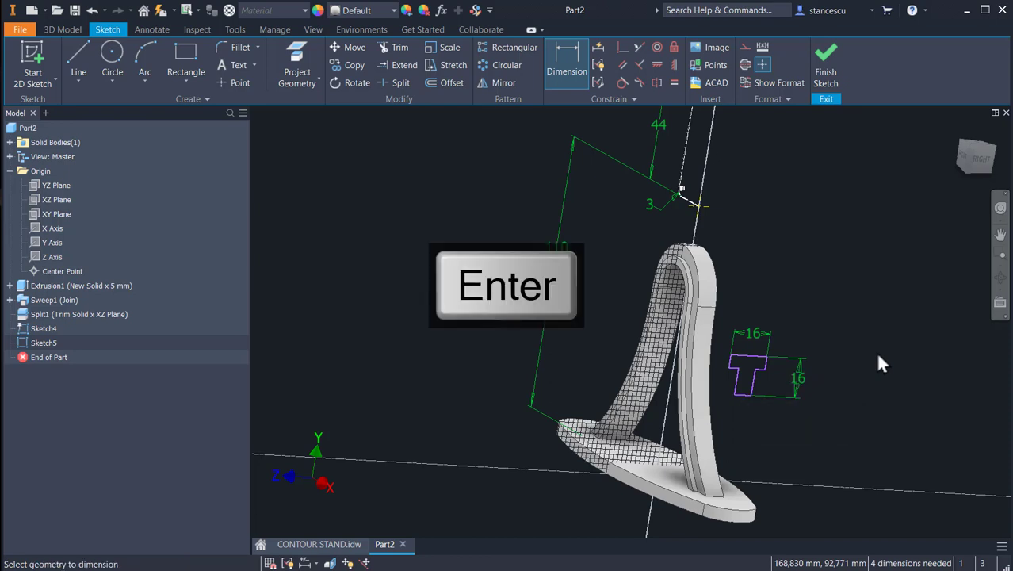
Dimension the T's stem width as 8 mm and its flange thickness as 3 mm.
left_click(738, 394)
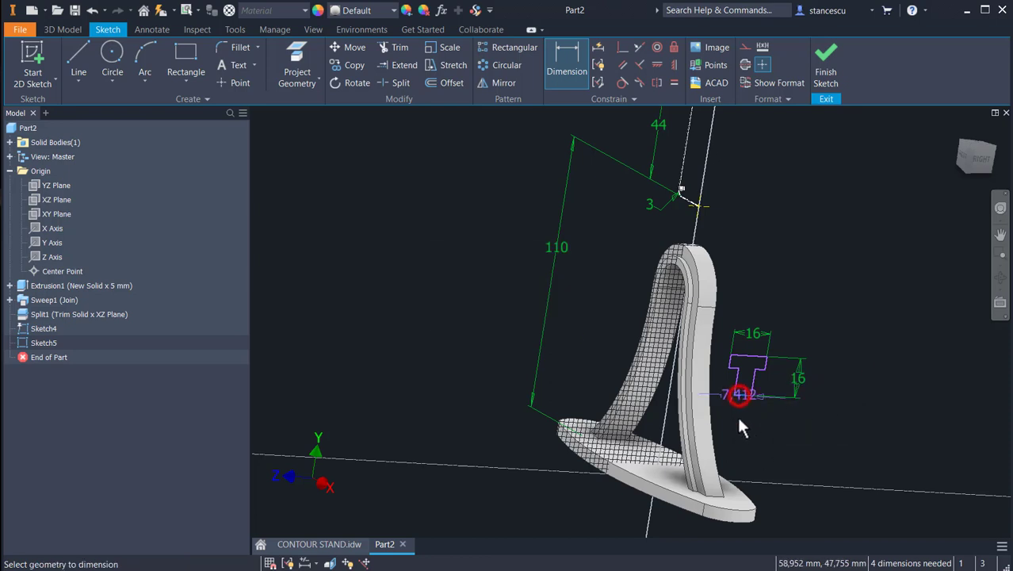
left_click(737, 420)
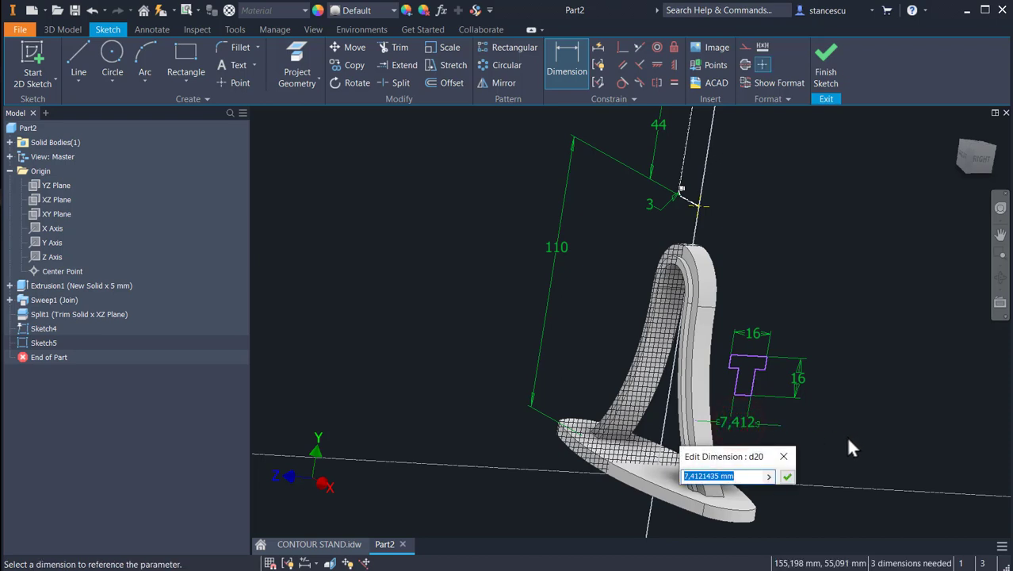
type("8")
key("Return")
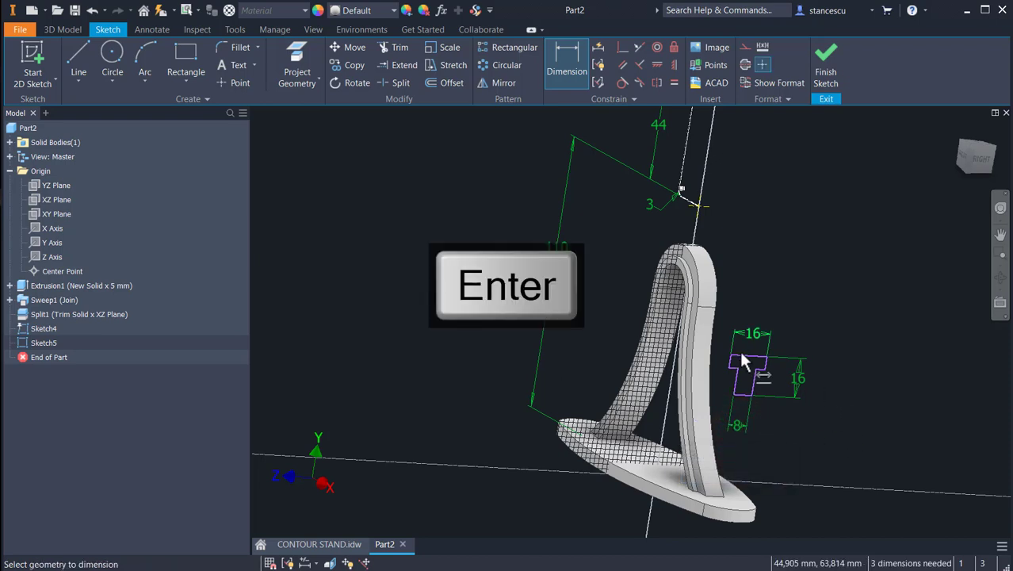
left_click(765, 361)
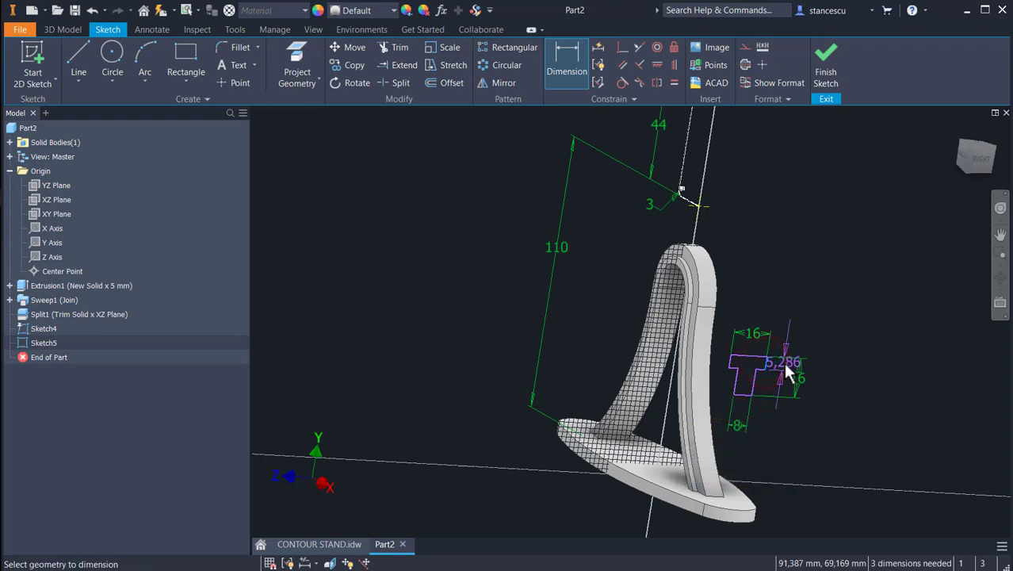
left_click(785, 368)
type("3")
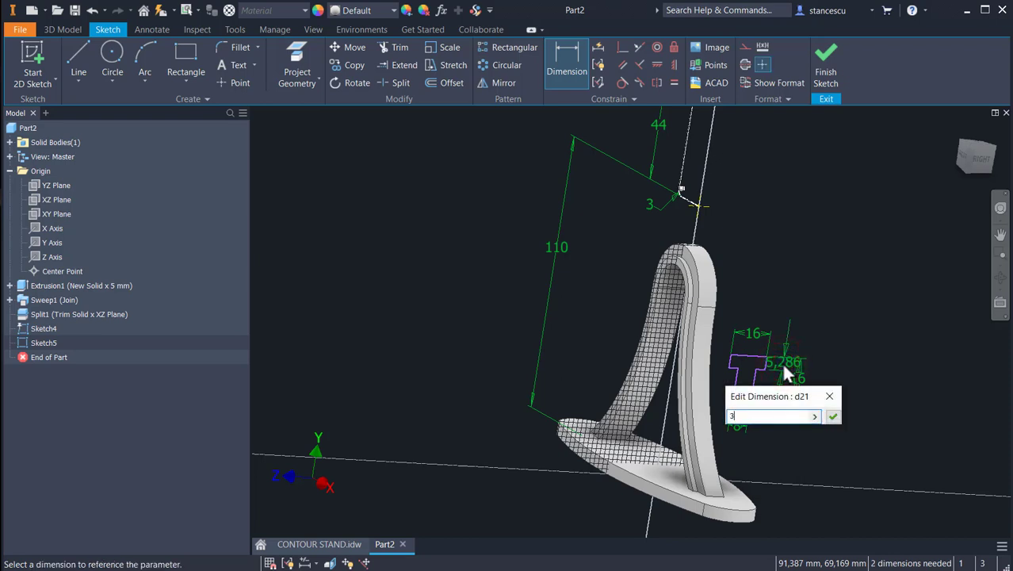
key("Return")
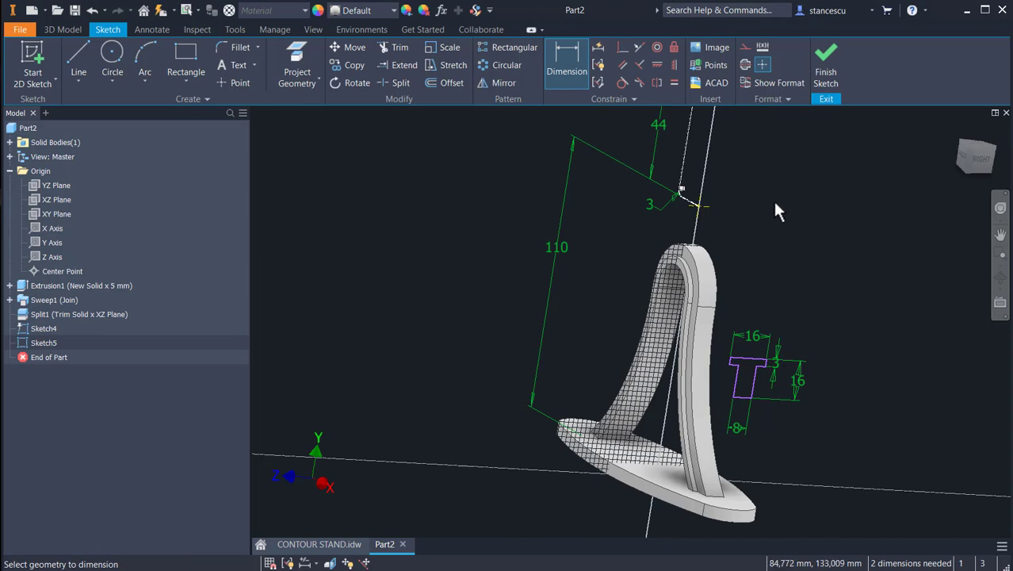
Make the midpoint of the T's top edge coincident with the lower end of the frame path and finish the sketch.
left_click(623, 47)
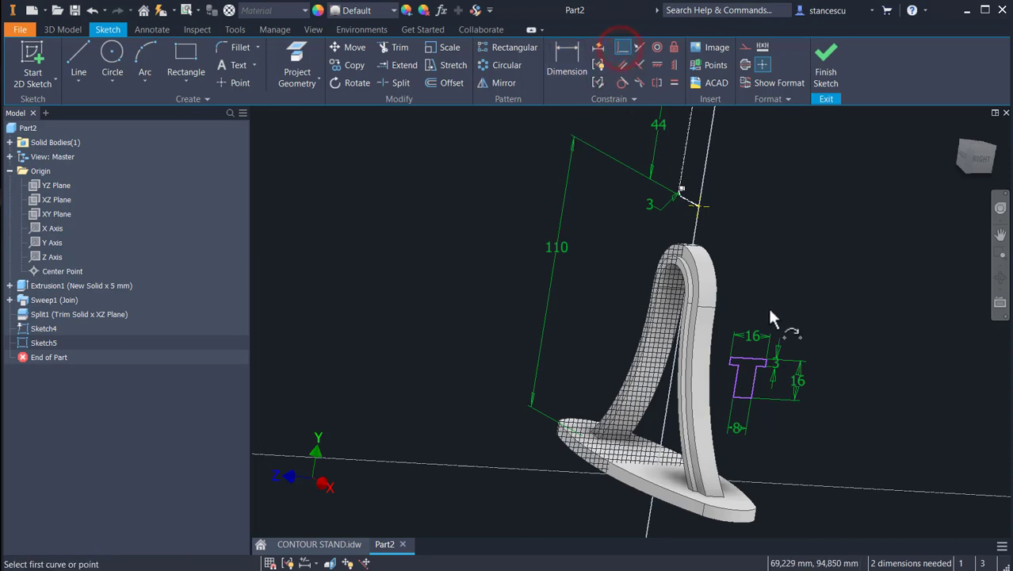
left_click(746, 360)
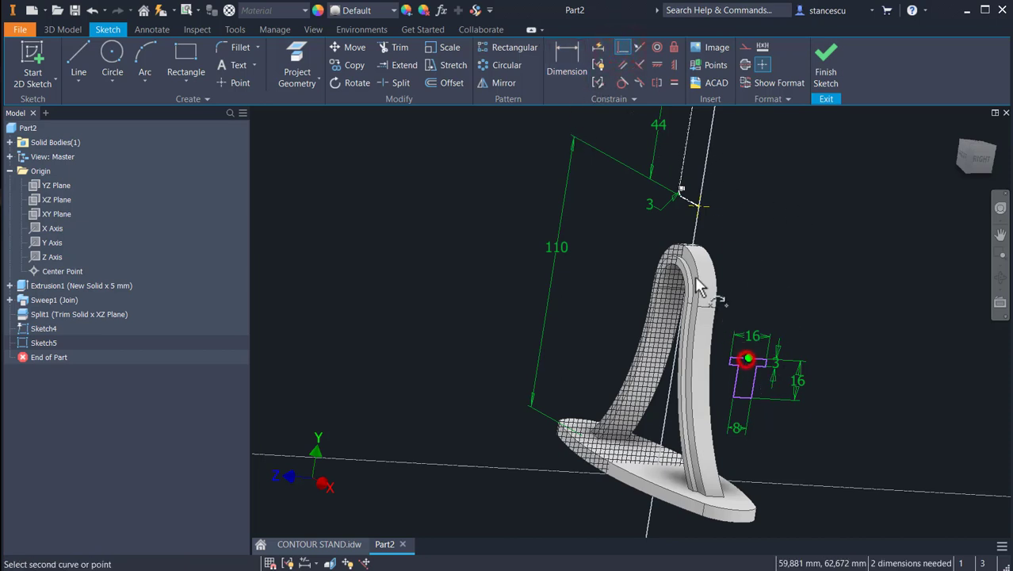
left_click(698, 211)
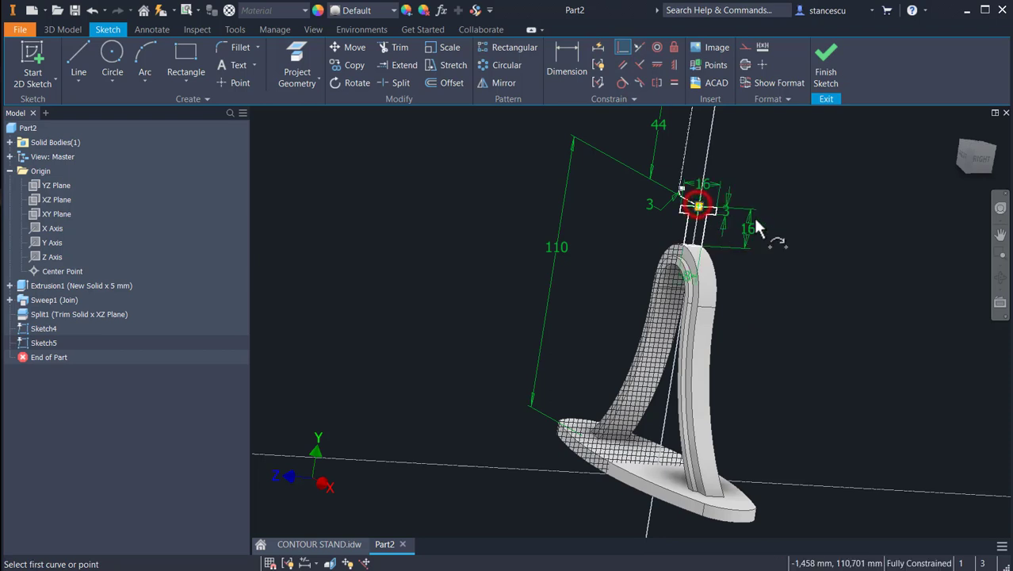
left_click(826, 72)
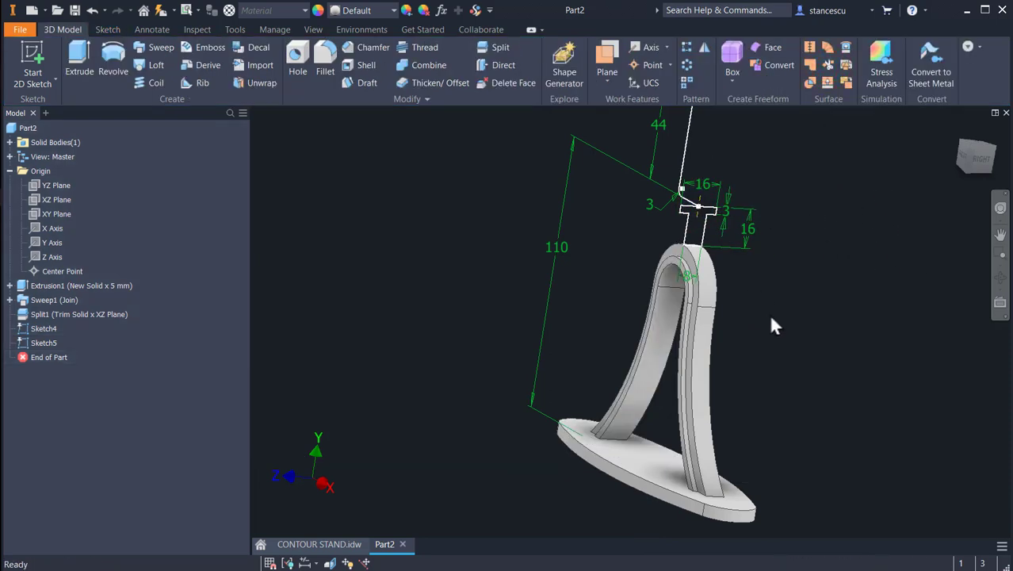
Sweep the T profile along the C-shaped frame path and join it to the existing solid.
key("F6")
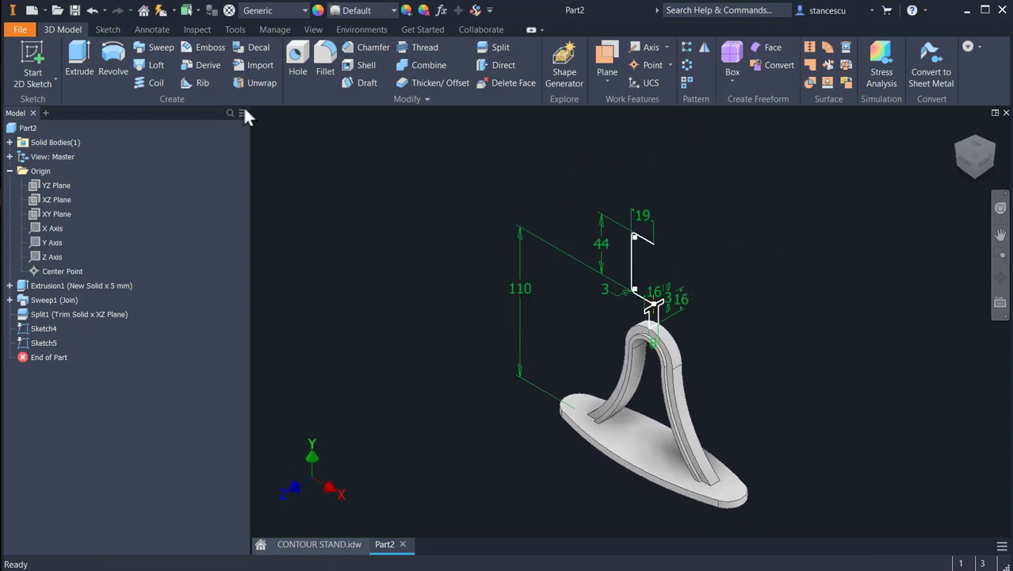
left_click(158, 48)
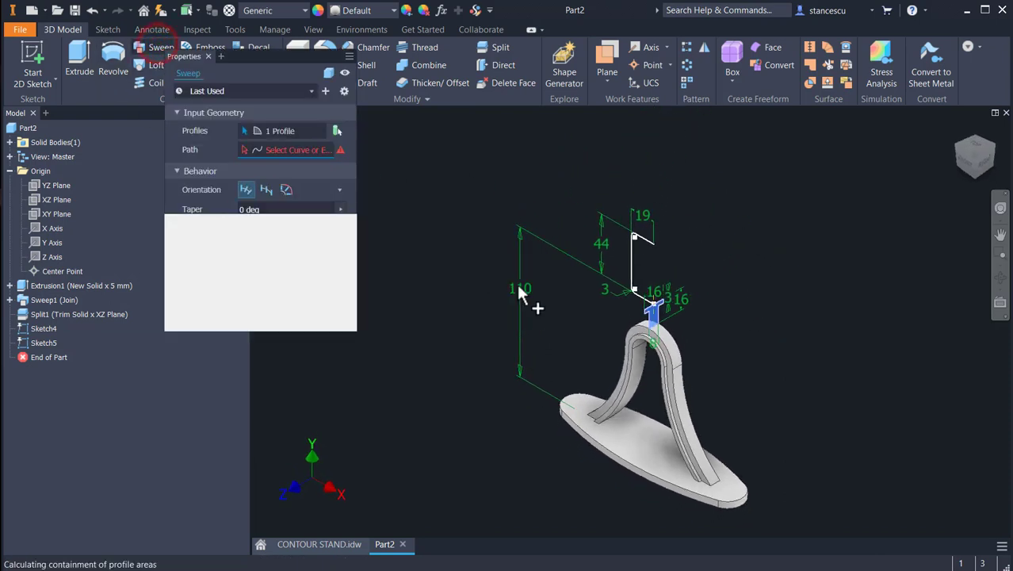
left_click(635, 281)
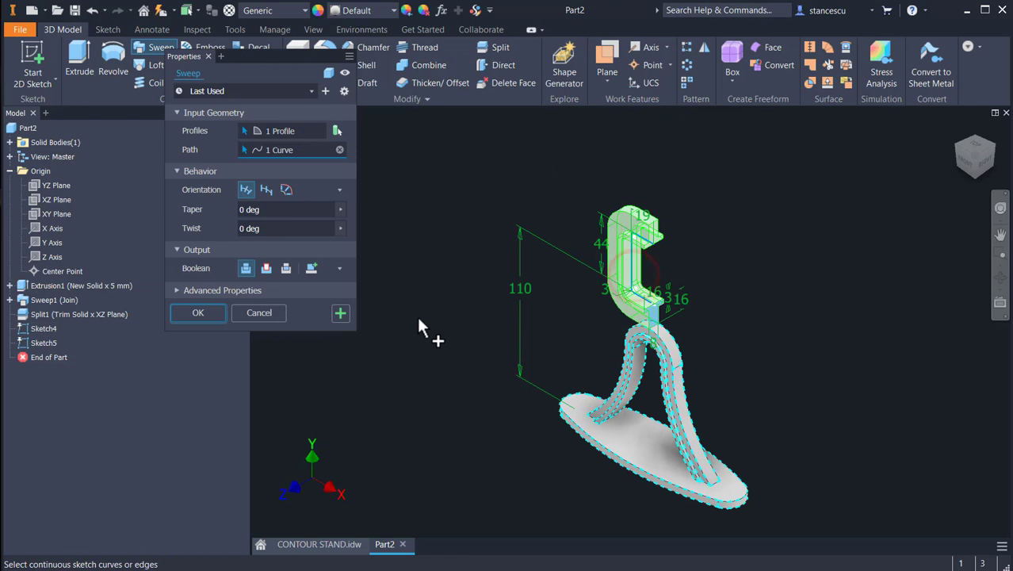
left_click(193, 311)
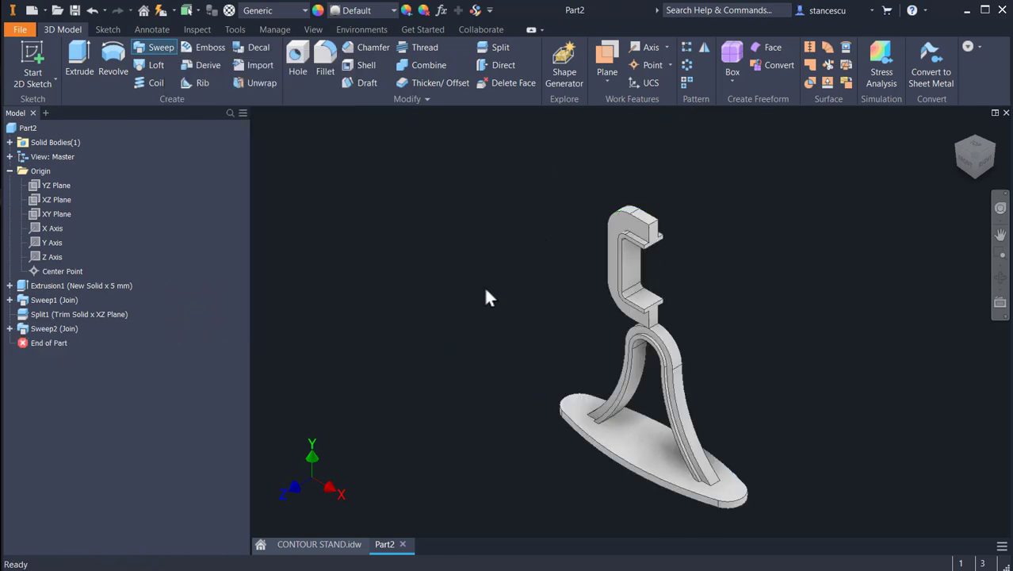
Start a sketch on the XY Plane and draw a circle of 15 mm radius beside the junction of the frame and arch.
middle_click_drag(504, 308, 563, 294, "shift")
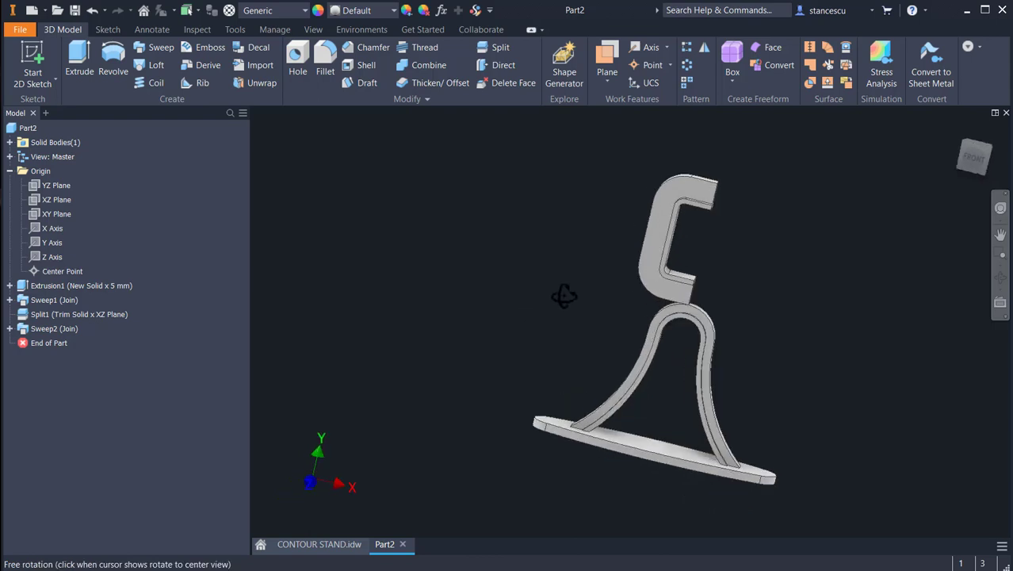
scroll(729, 294, "up", 5)
middle_click_drag(733, 304, 685, 310, "shift")
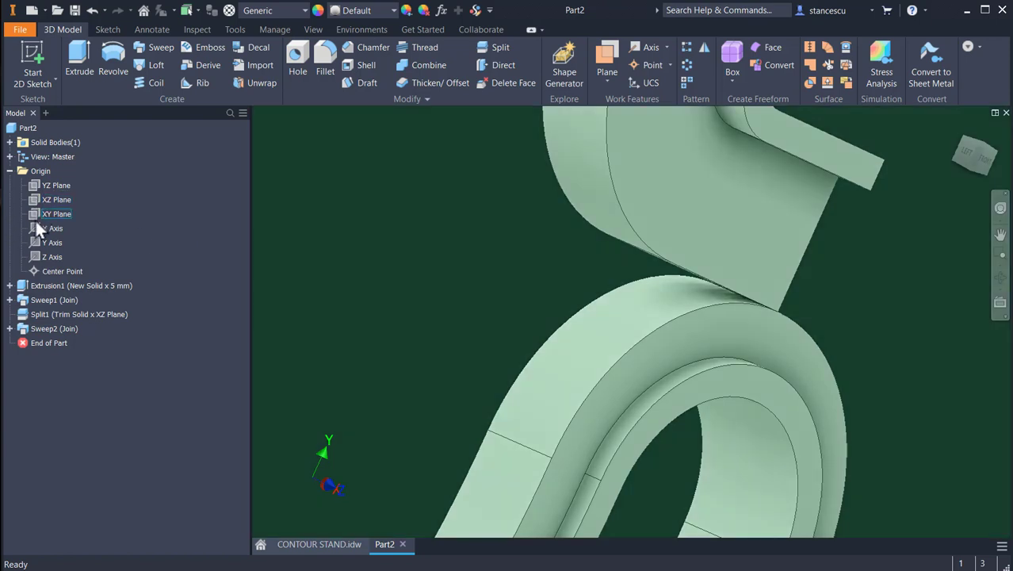
left_click(33, 212)
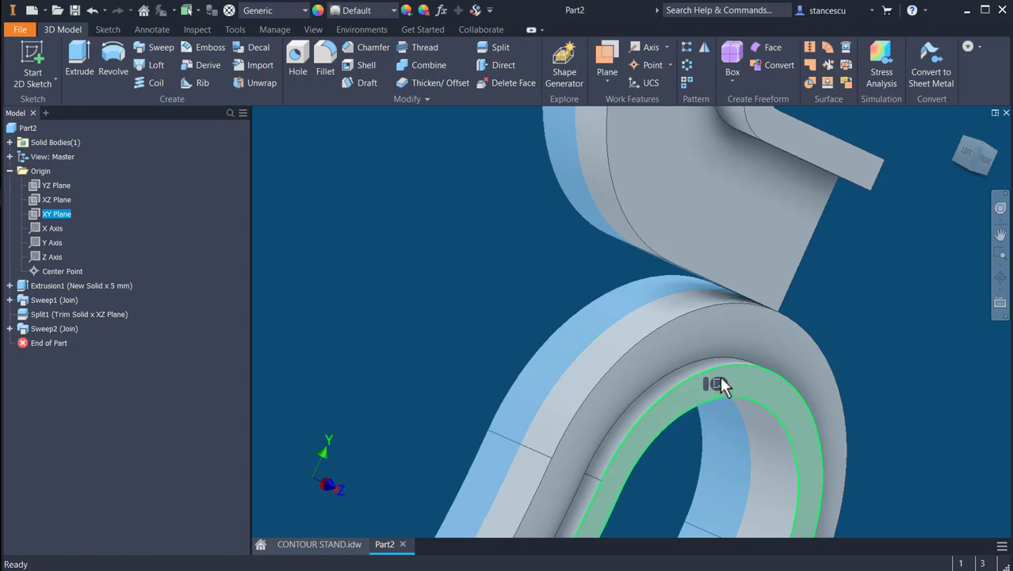
left_click(717, 384)
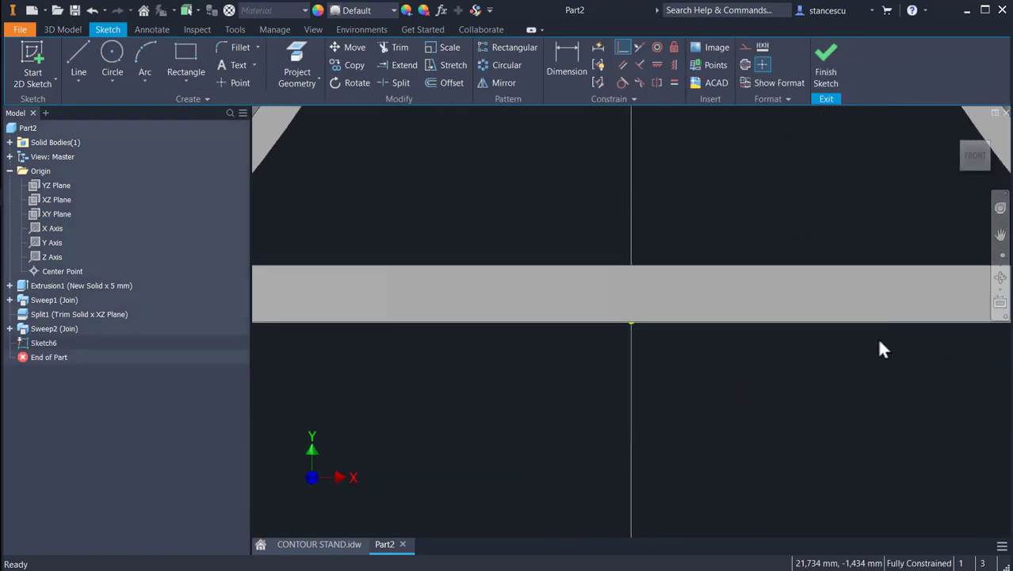
key("Home")
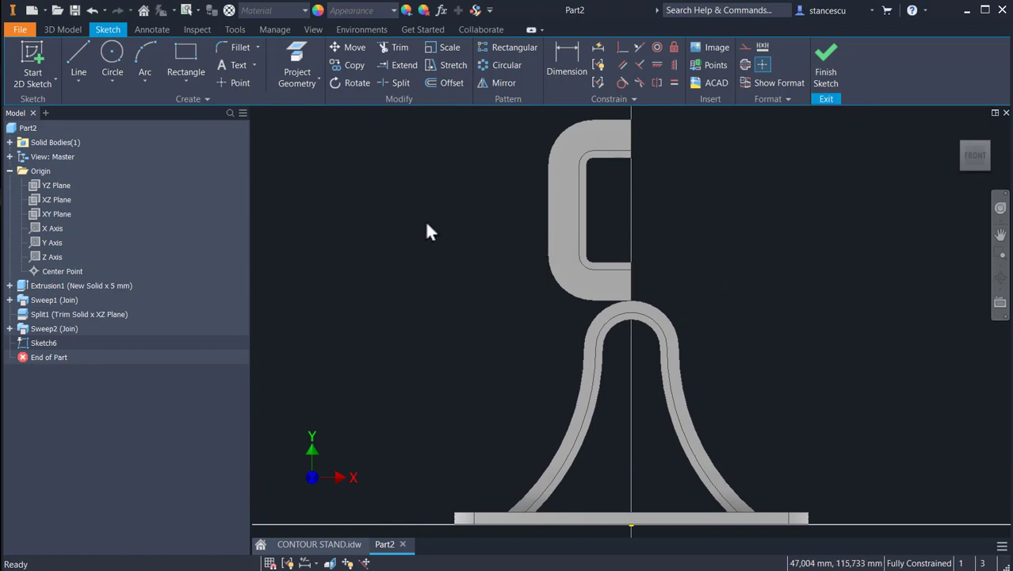
left_click(112, 52)
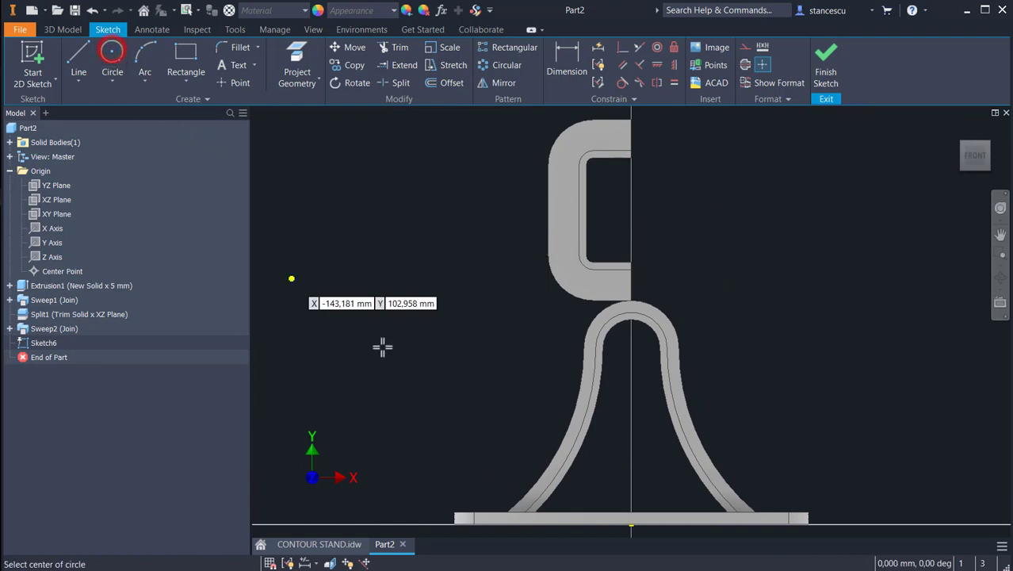
left_click(440, 340)
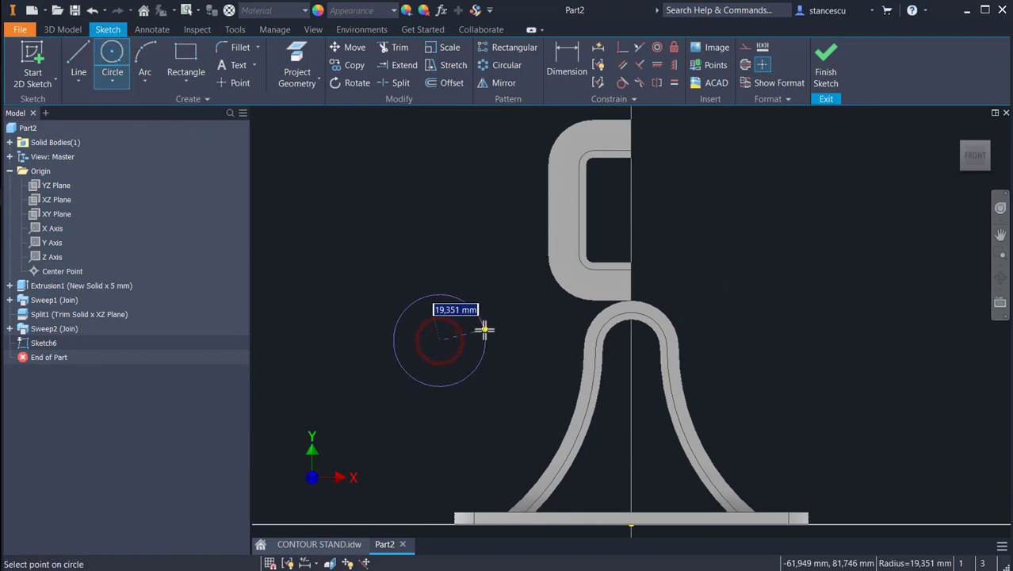
type("15")
key("Return")
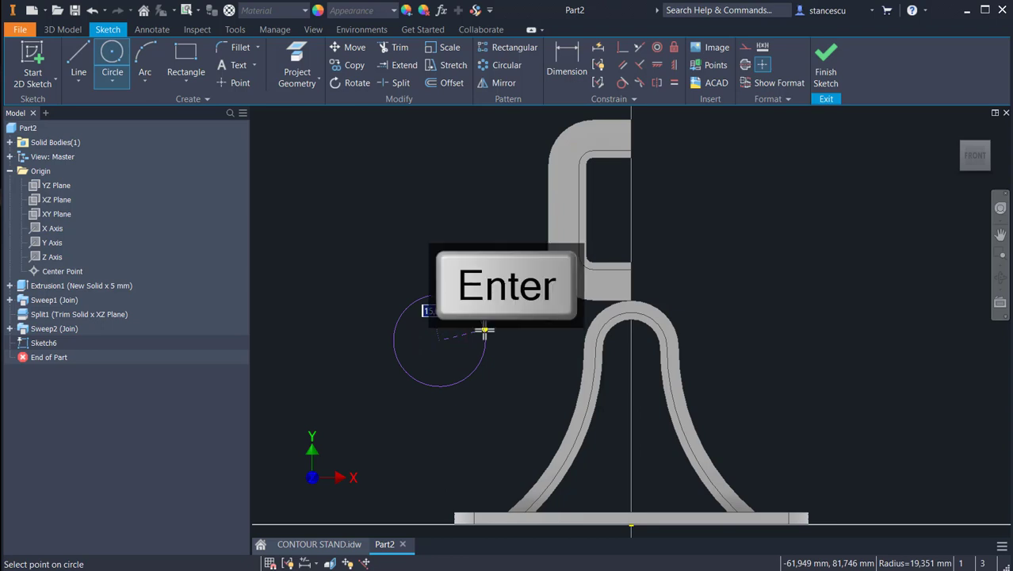
Slice the graphics at the sketch plane and project the frame's outer lower corner arc and the arch's adjacent outer arc.
key("F7")
key("Escape")
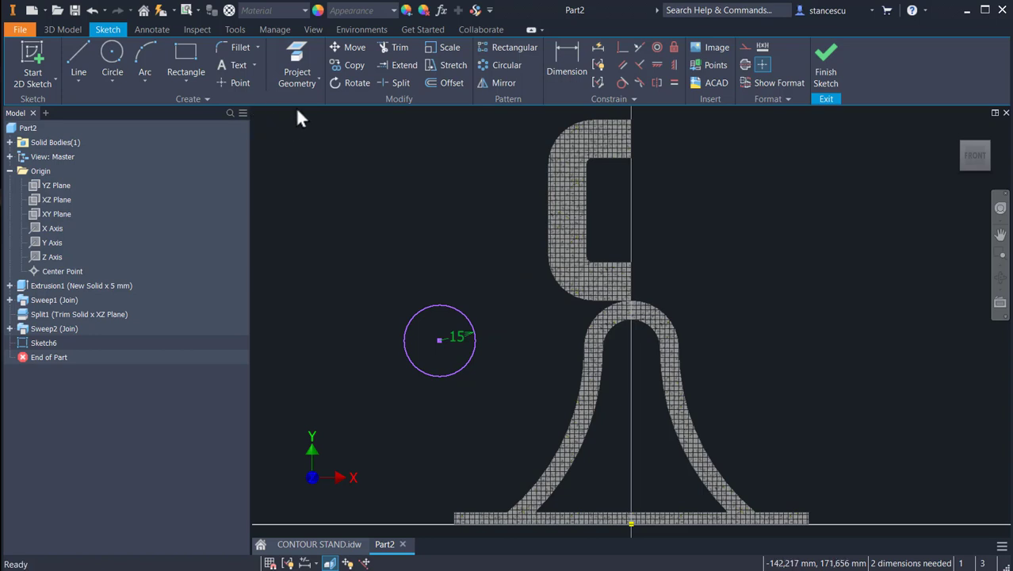
left_click(302, 57)
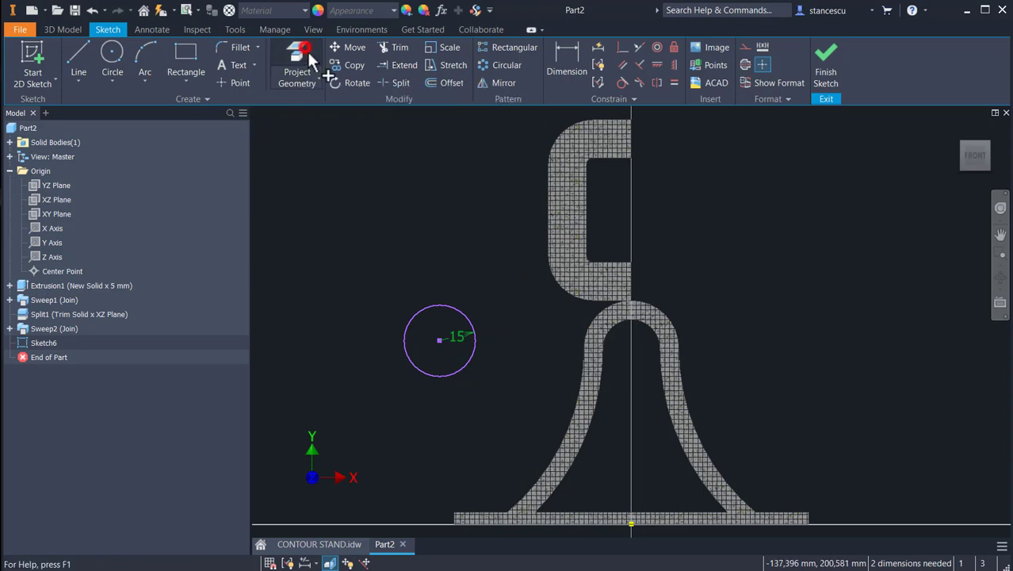
left_click(600, 301)
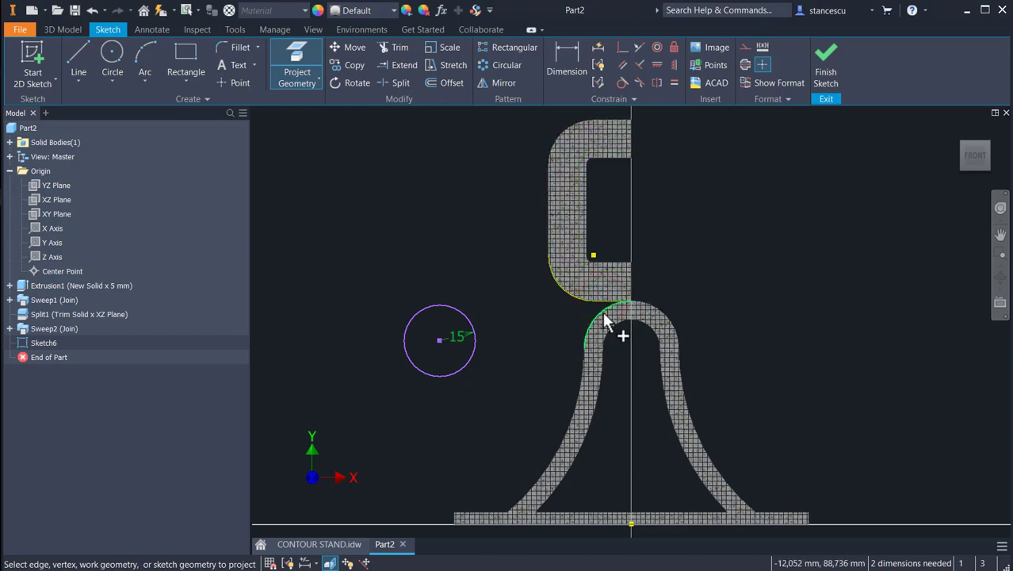
left_click(602, 313)
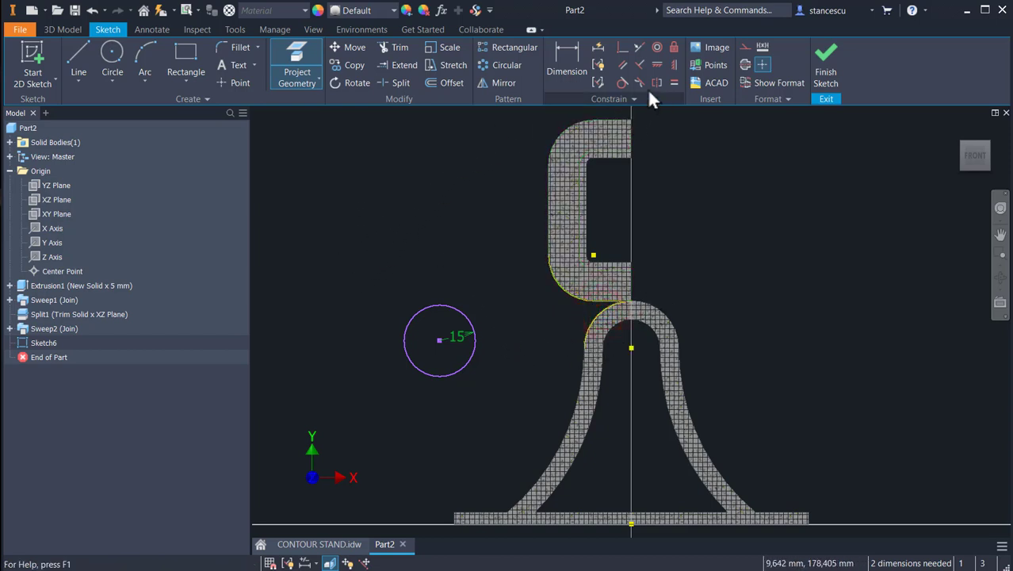
Make the circle tangent to both projected arcs and trim away its outer portion, keeping the arc that bridges them.
left_click(623, 82)
left_click(465, 314)
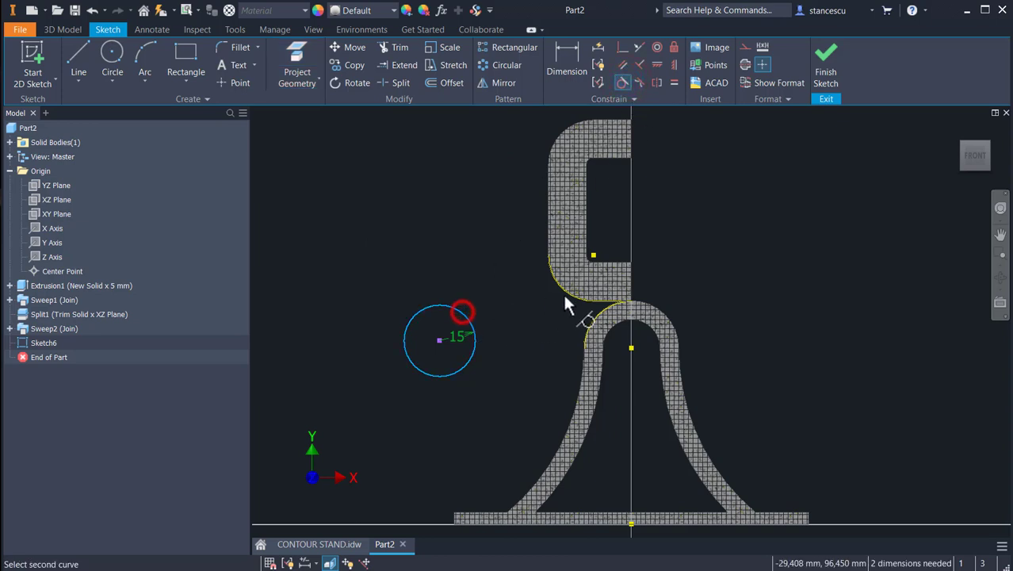
left_click(566, 291)
left_click(513, 331)
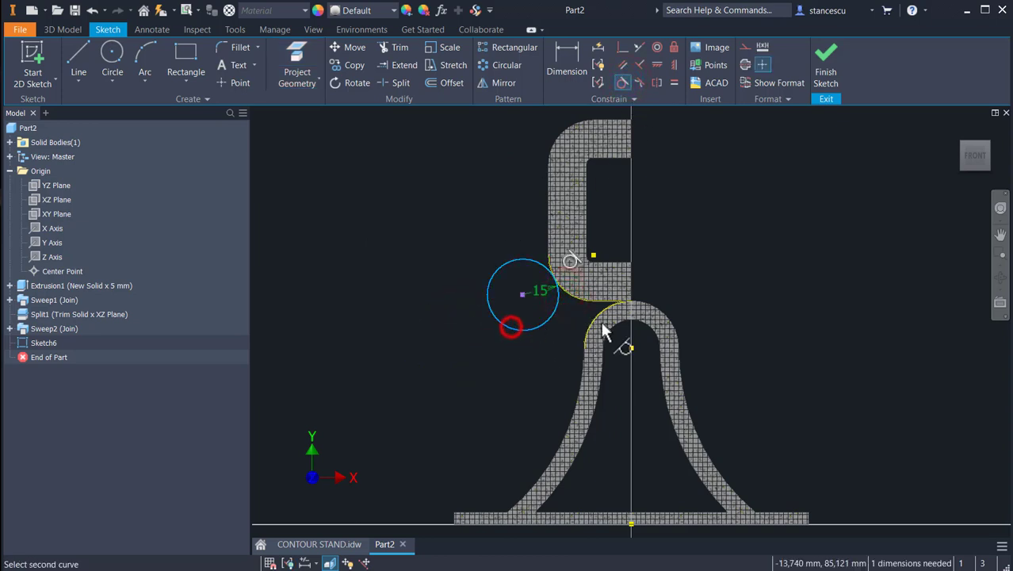
left_click(590, 338)
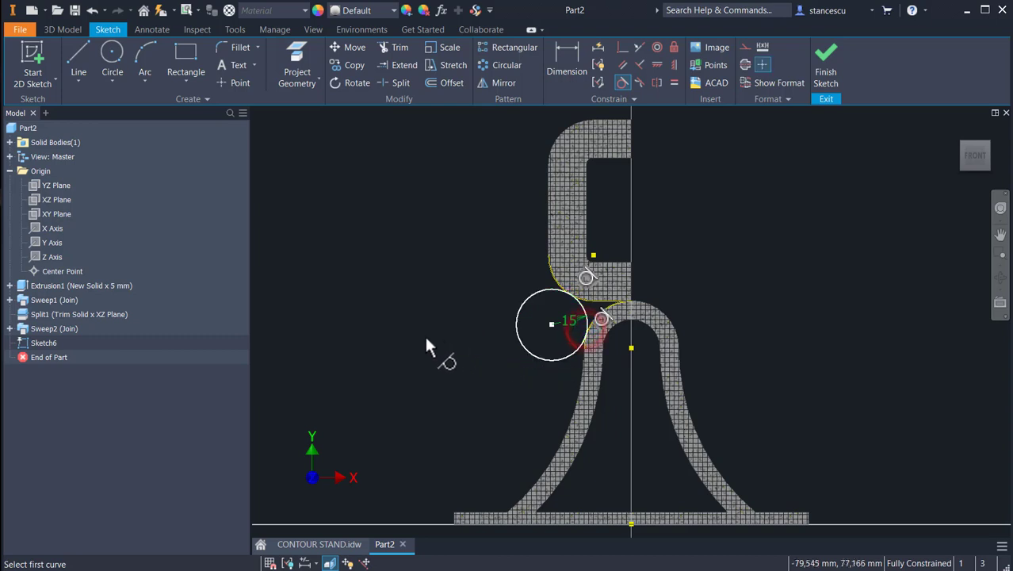
left_click(394, 49)
left_click(526, 346)
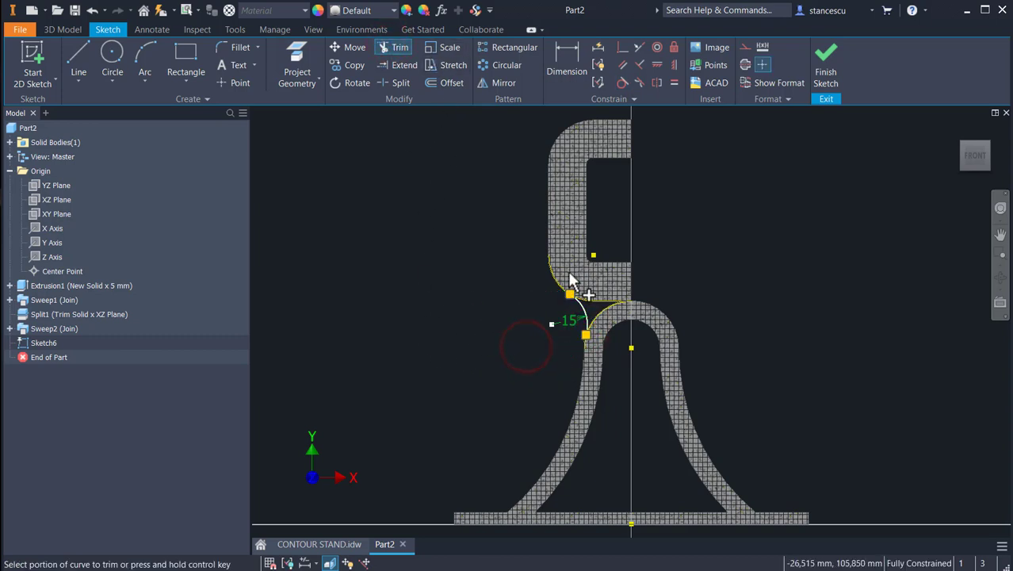
Trace an arc over the frame's projected corner from the bridging arc's upper end to the start of the straight bottom edge.
scroll(575, 283, "up", 5)
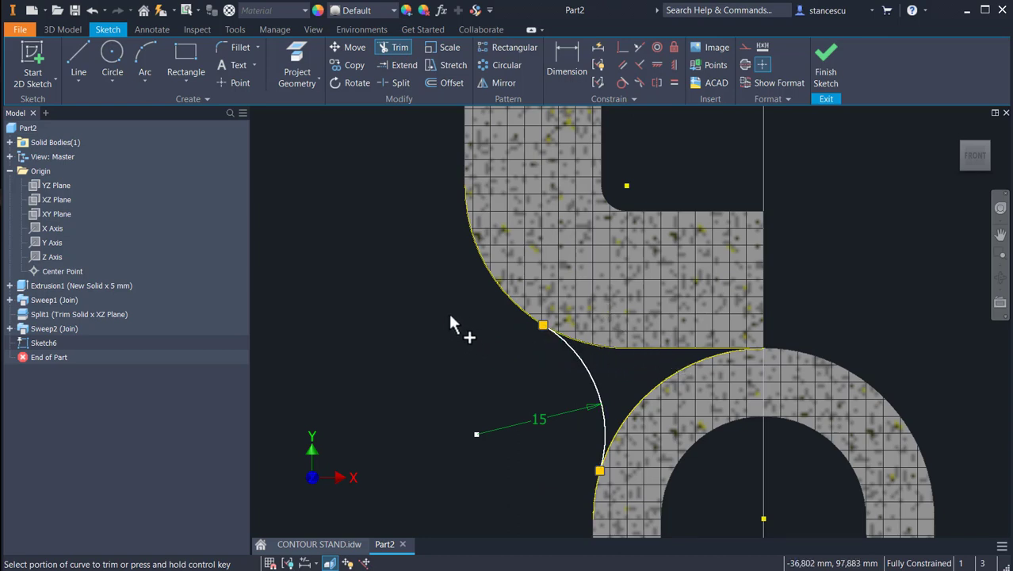
left_click(144, 51)
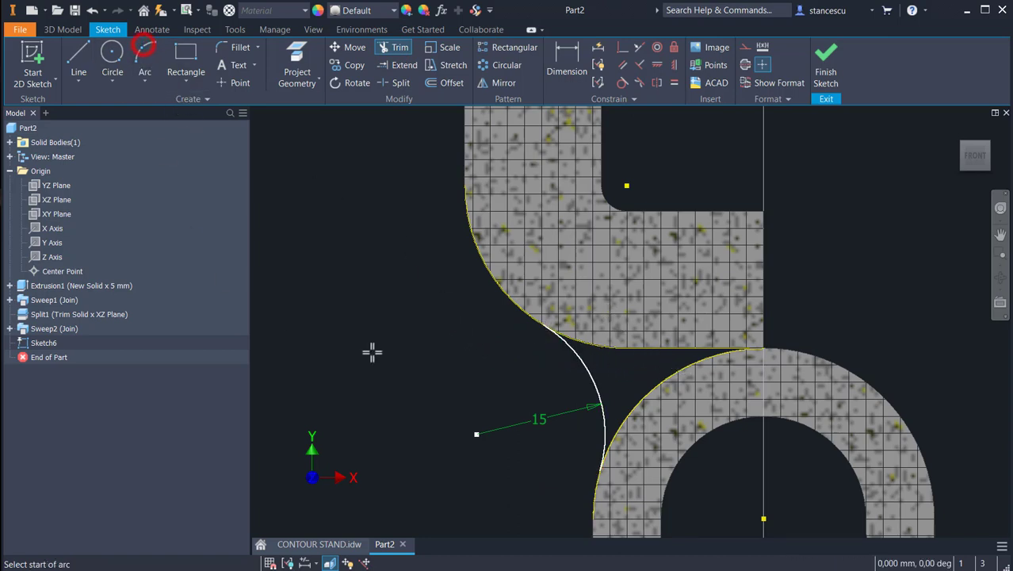
left_click(541, 328)
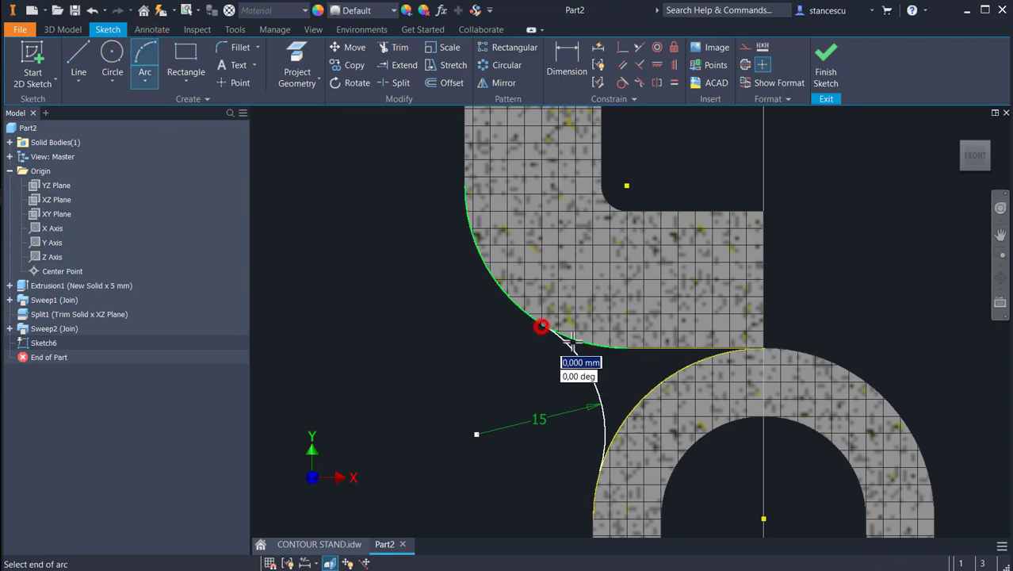
left_click(624, 347)
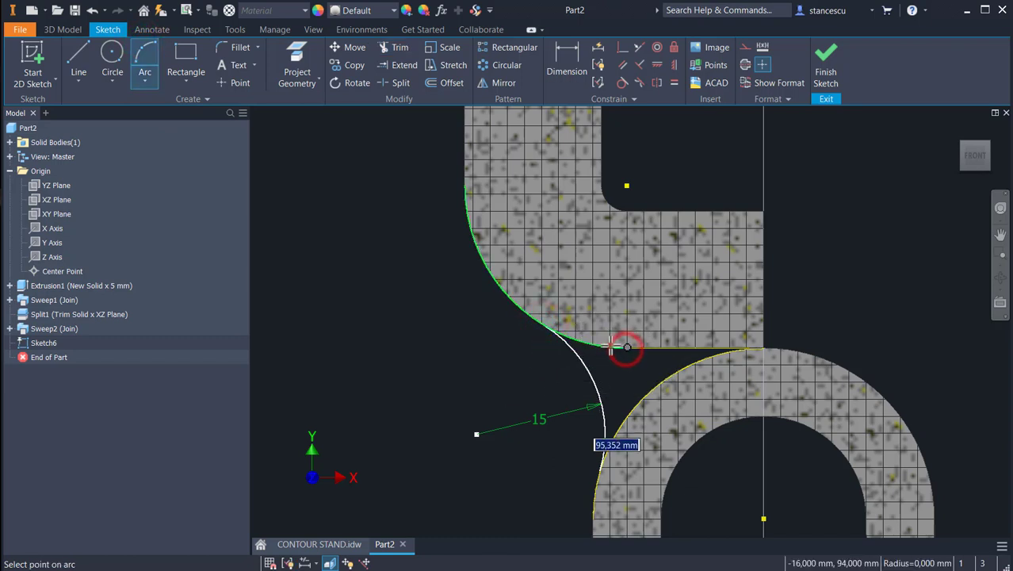
scroll(593, 349, "up", 2)
left_click(589, 348)
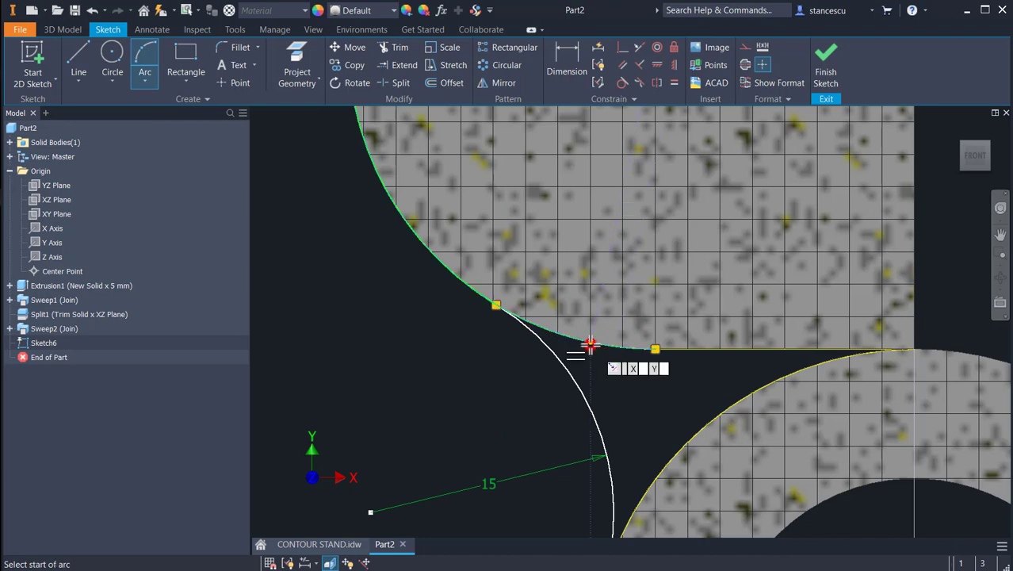
Trace an arc over the arch's projected edge from the bridging arc's lower end to the arch's apex and finish the sketch.
scroll(501, 394, "down", 2)
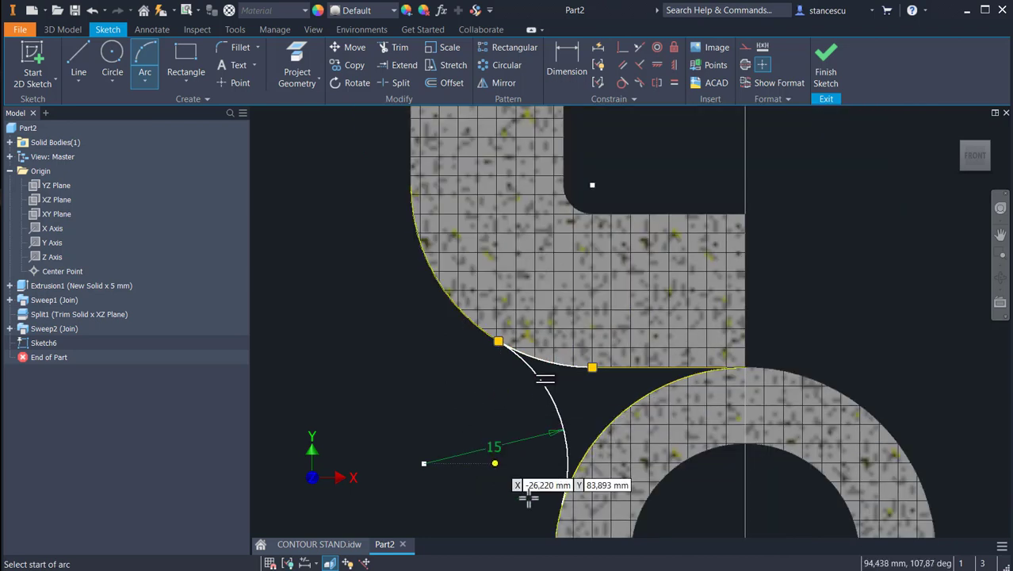
left_click(560, 504)
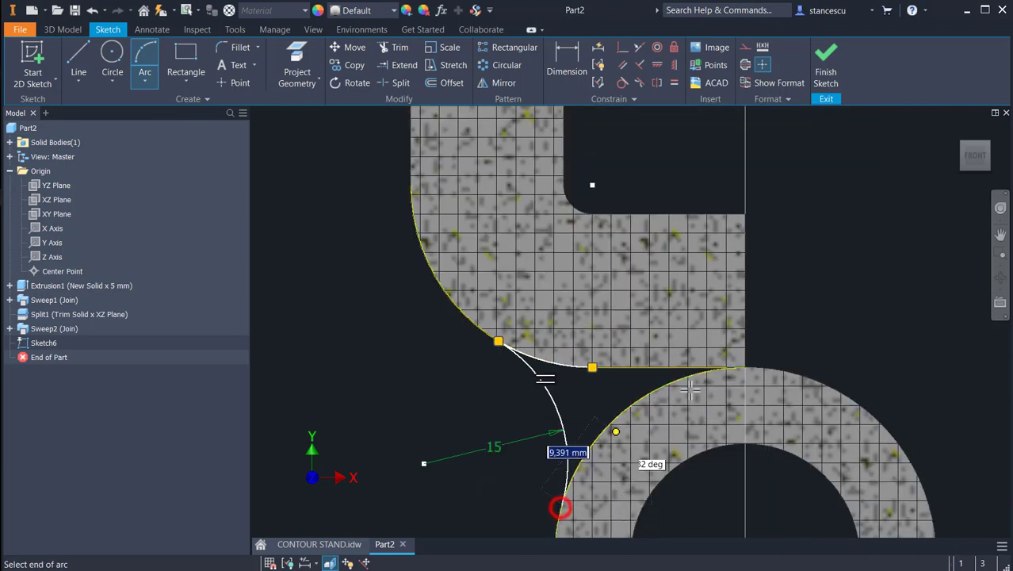
left_click(745, 367)
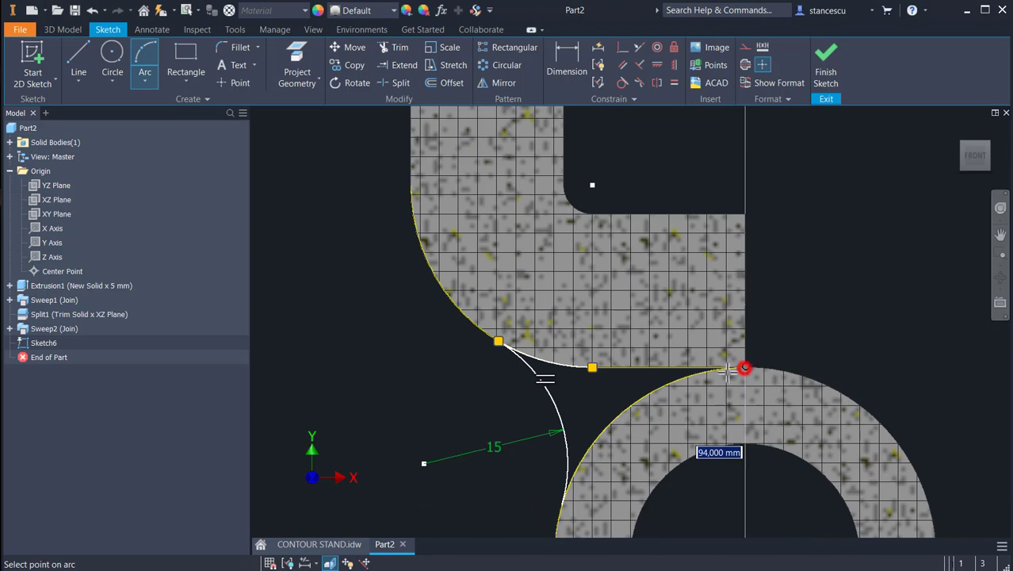
left_click(670, 382)
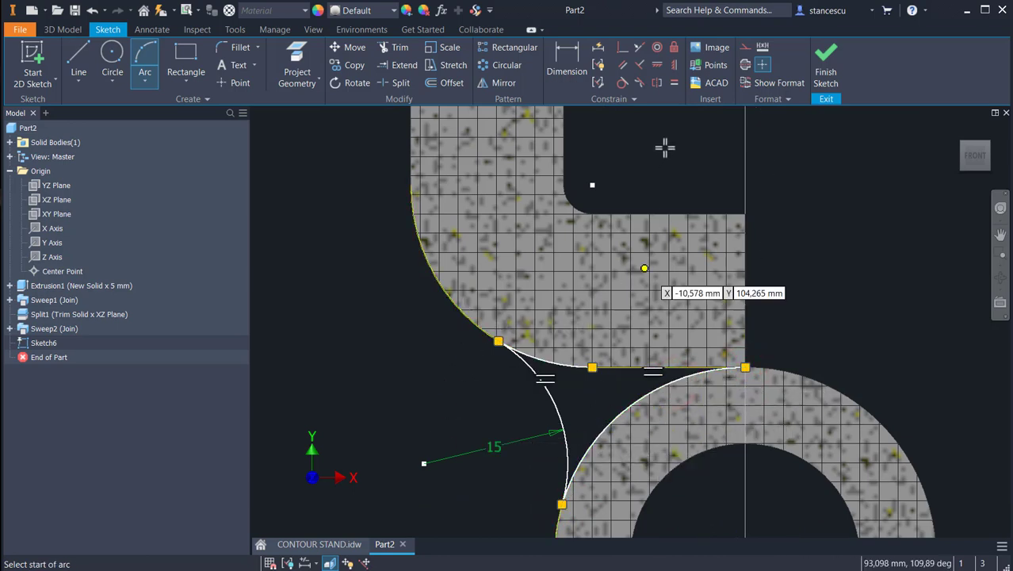
key("Escape")
left_click(825, 65)
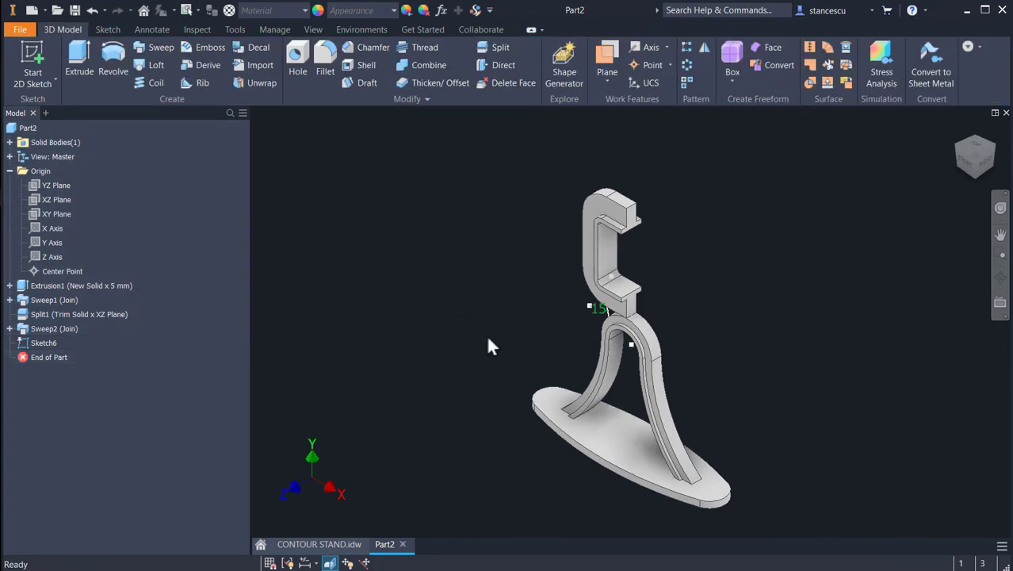
Extrude the junction blend profile as a join, starting from one side face of the frame's web and ending at the opposite side face.
left_click(77, 65)
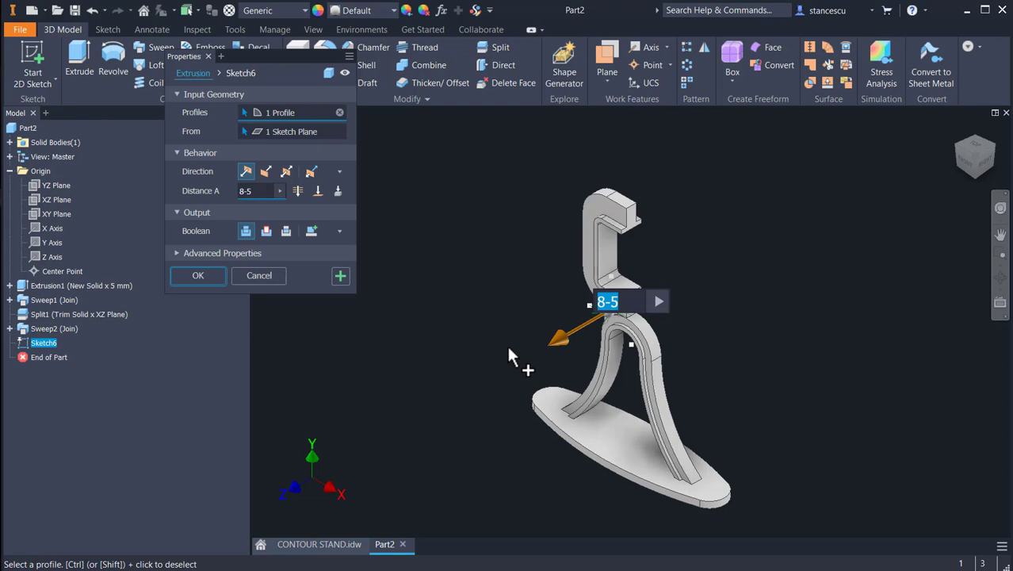
middle_click_drag(590, 338, 640, 320, "shift")
scroll(587, 315, "up", 6)
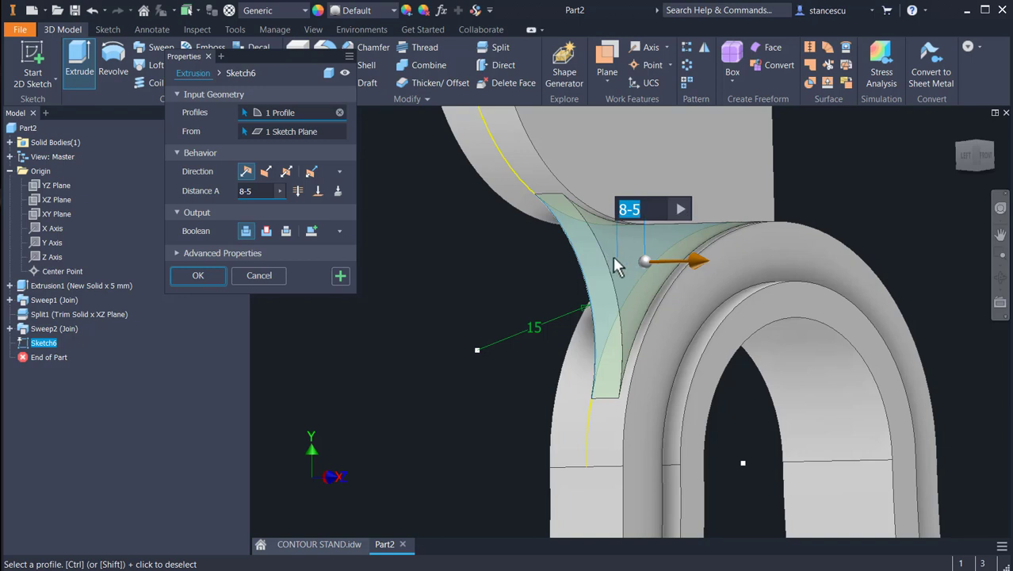
left_click(339, 131)
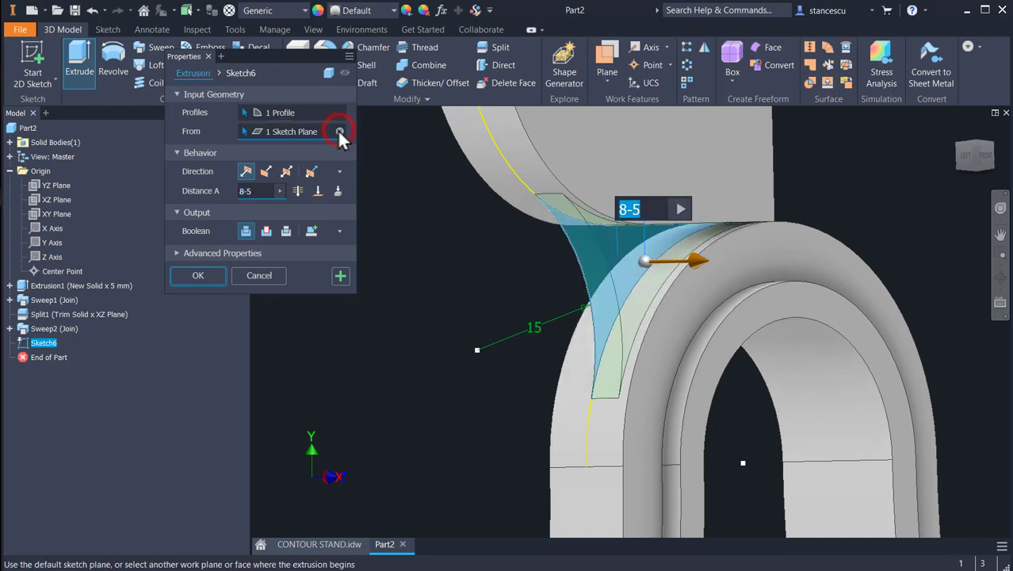
left_click(610, 176)
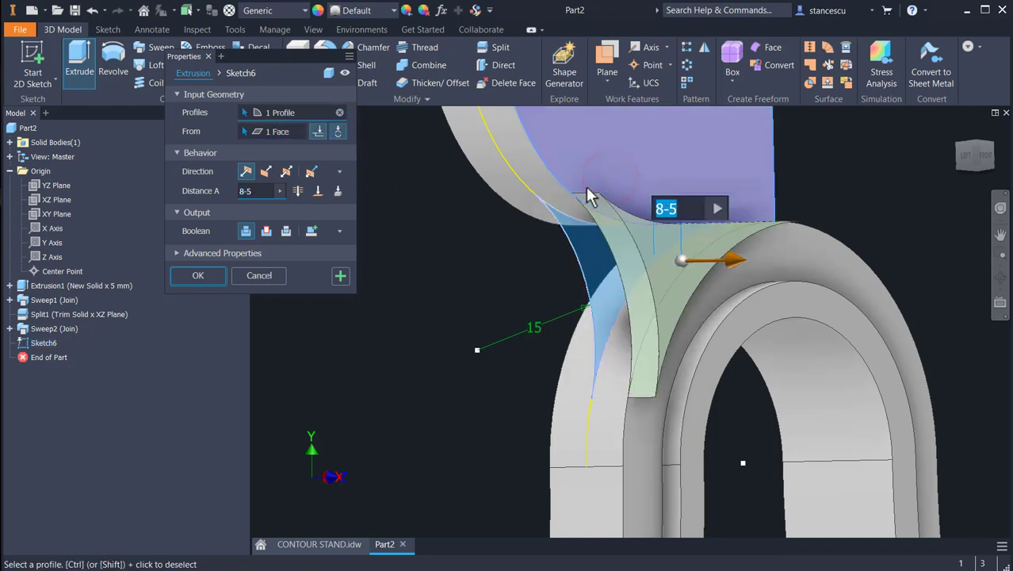
middle_click_drag(475, 283, 591, 297, "shift")
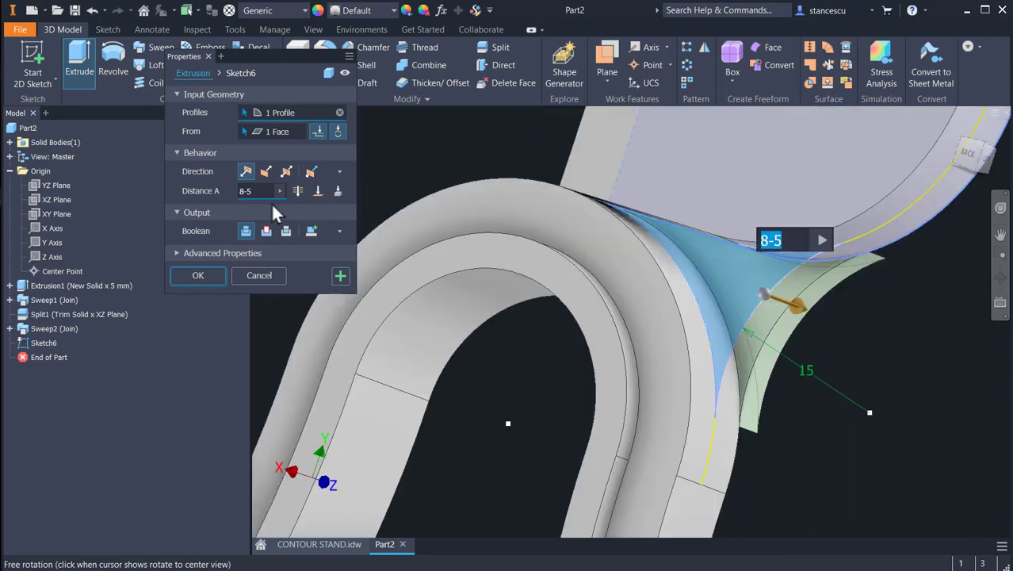
left_click(318, 191)
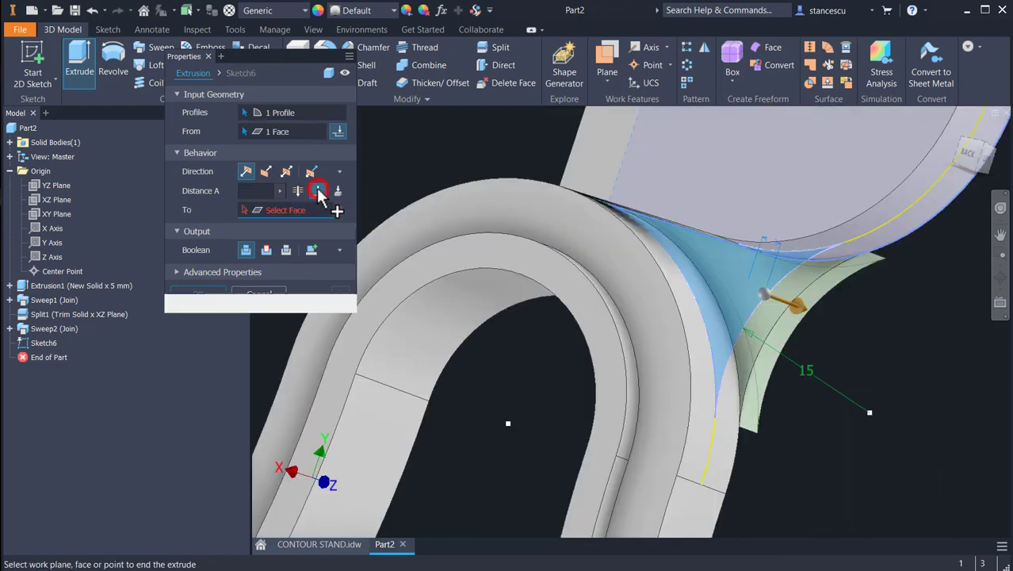
left_click(679, 193)
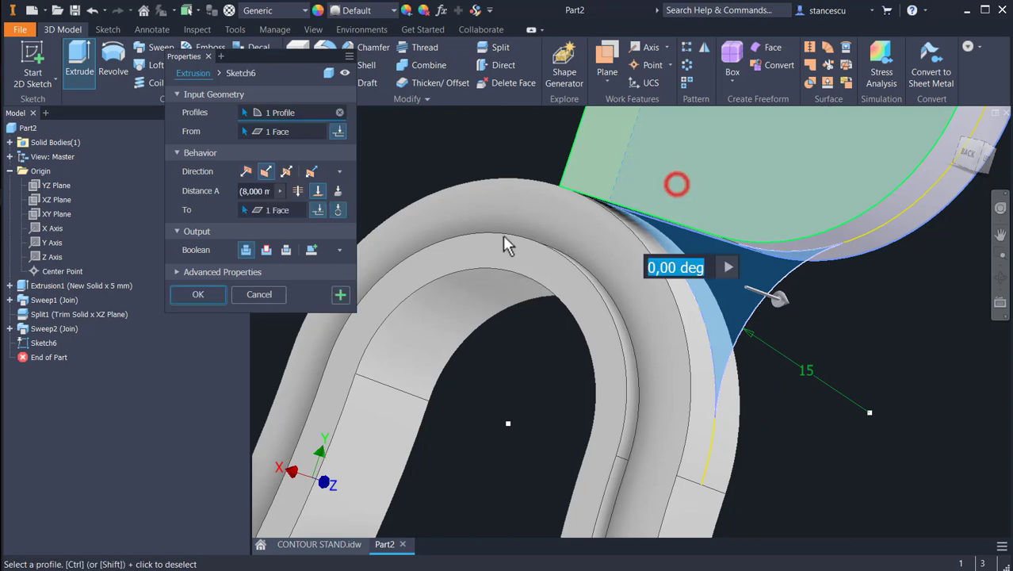
left_click(198, 294)
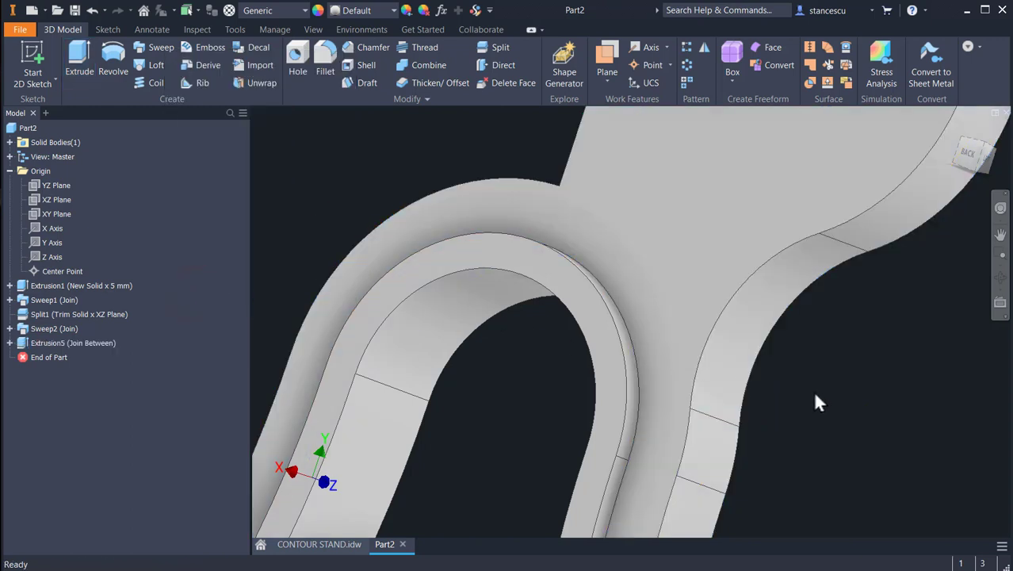
key("F6")
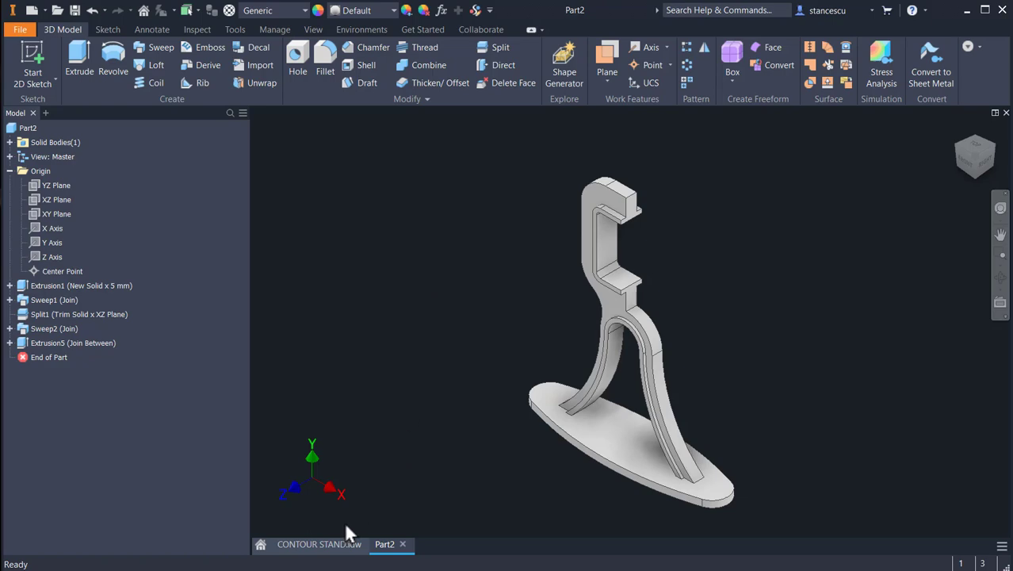
Check the boss dimensions in the CONTOUR STAND drawing and start a sketch on the top face of the frame's lower flange.
left_click(328, 546)
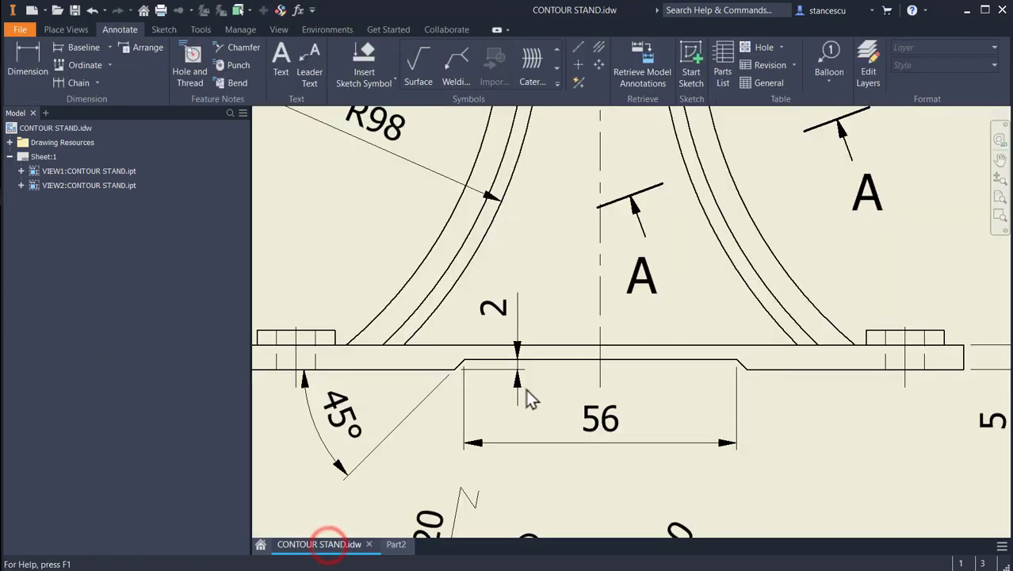
key("Home")
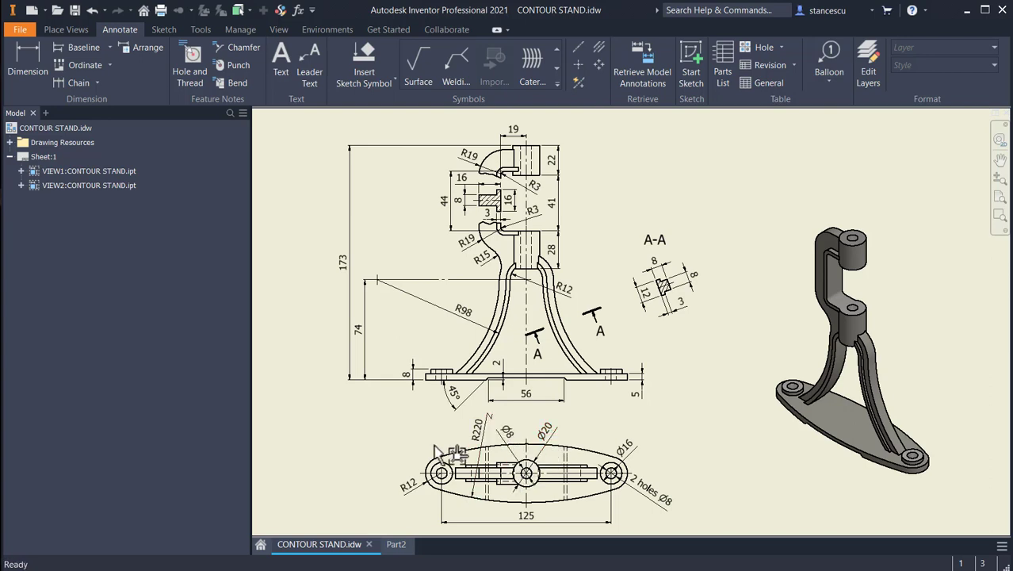
left_click(397, 544)
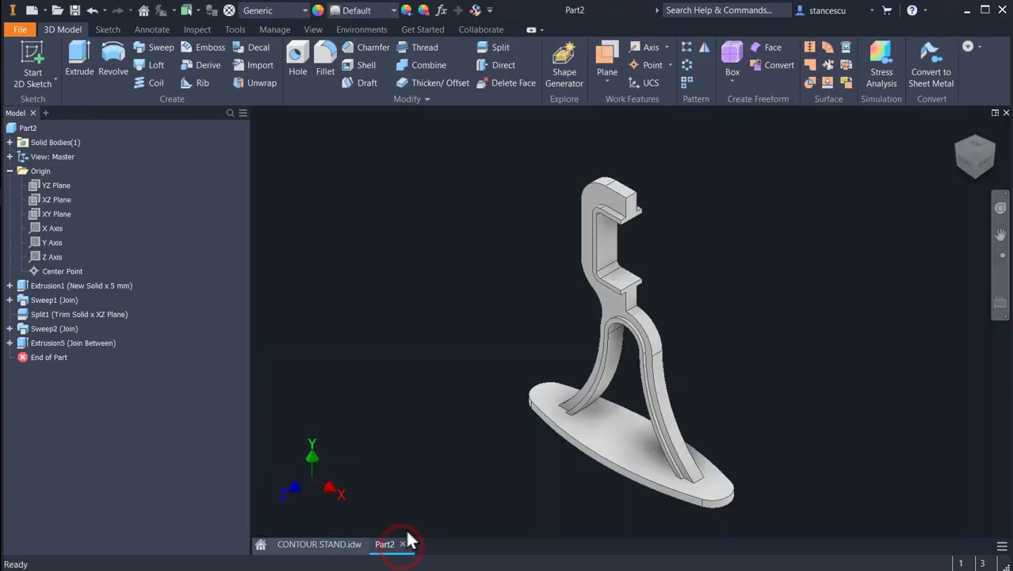
scroll(626, 290, "up", 3)
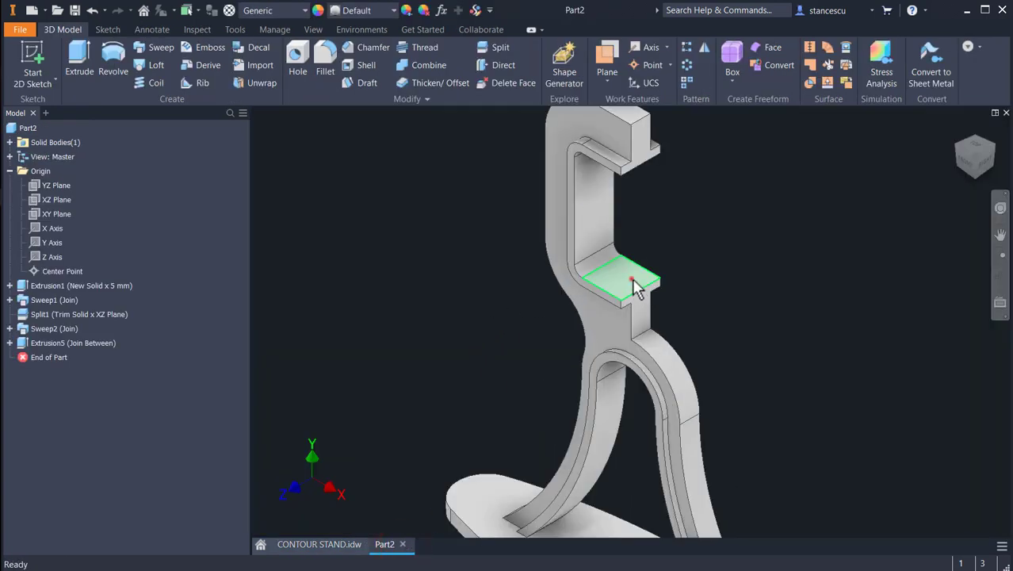
left_click(630, 279)
left_click(665, 272)
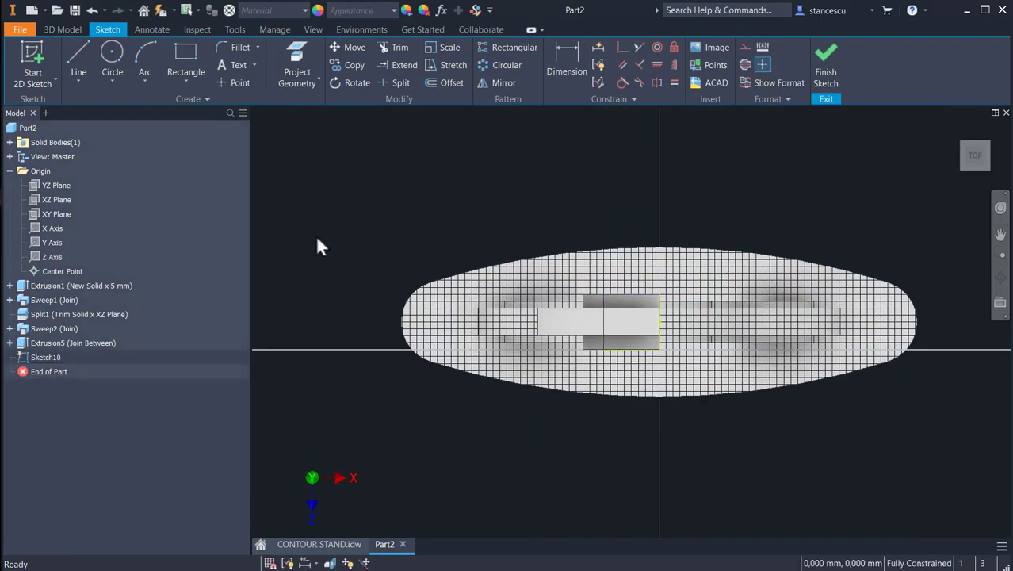
key("F5")
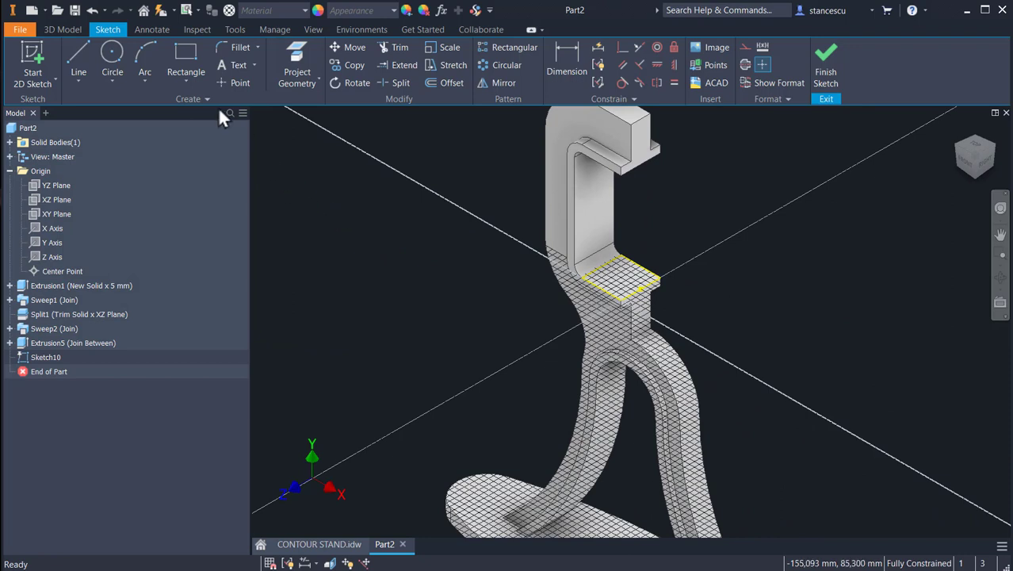
Draw a 20 mm diameter circle centred on the midpoint of the lower flange's outer edge and finish the sketch.
left_click(112, 52)
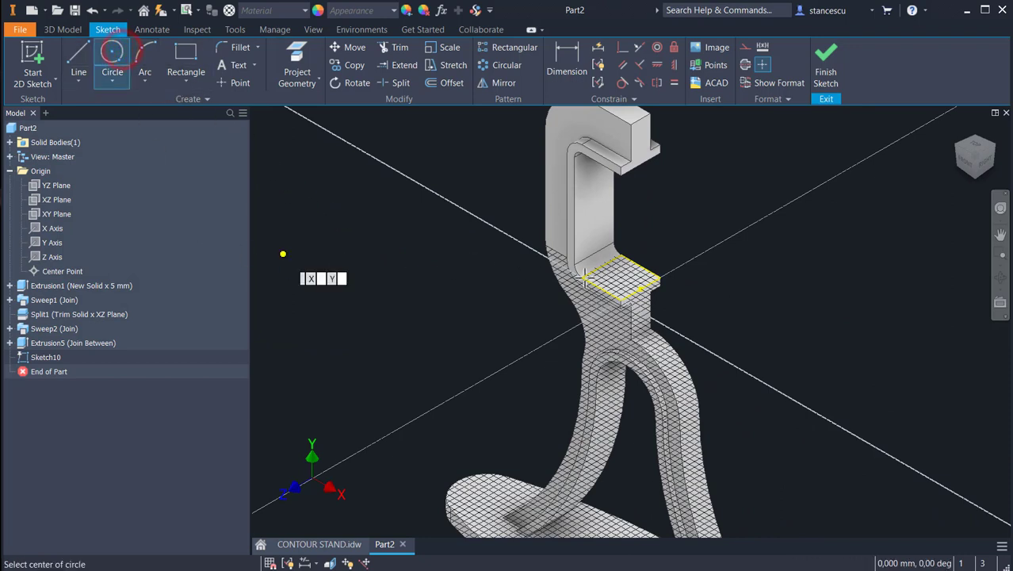
left_click(640, 290)
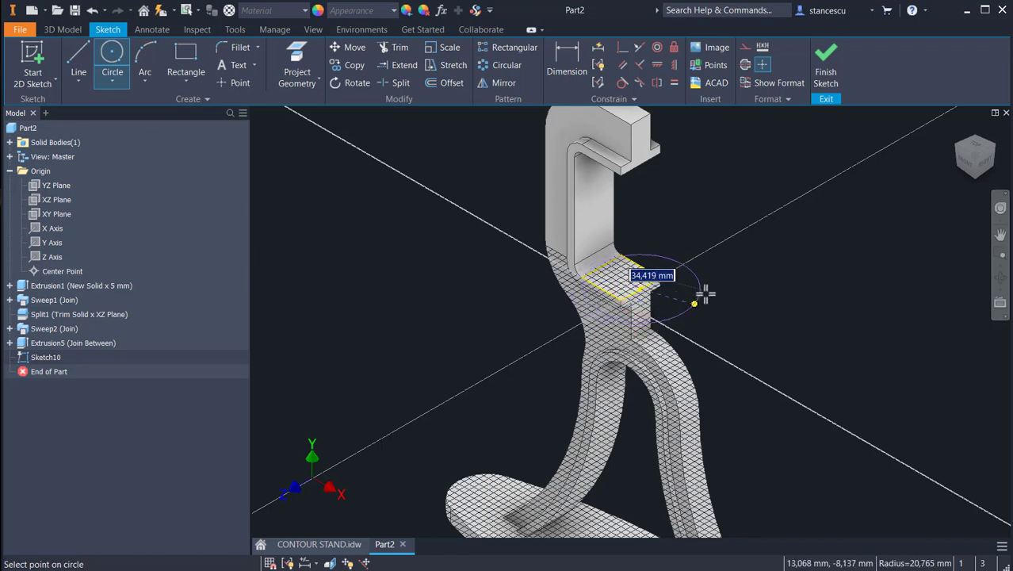
type("2")
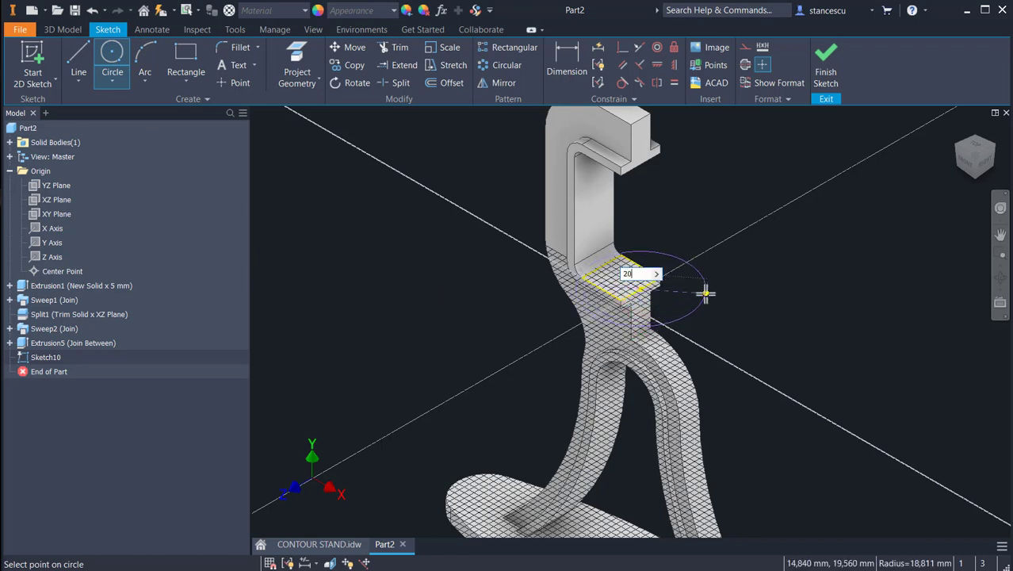
type("0")
key("Return")
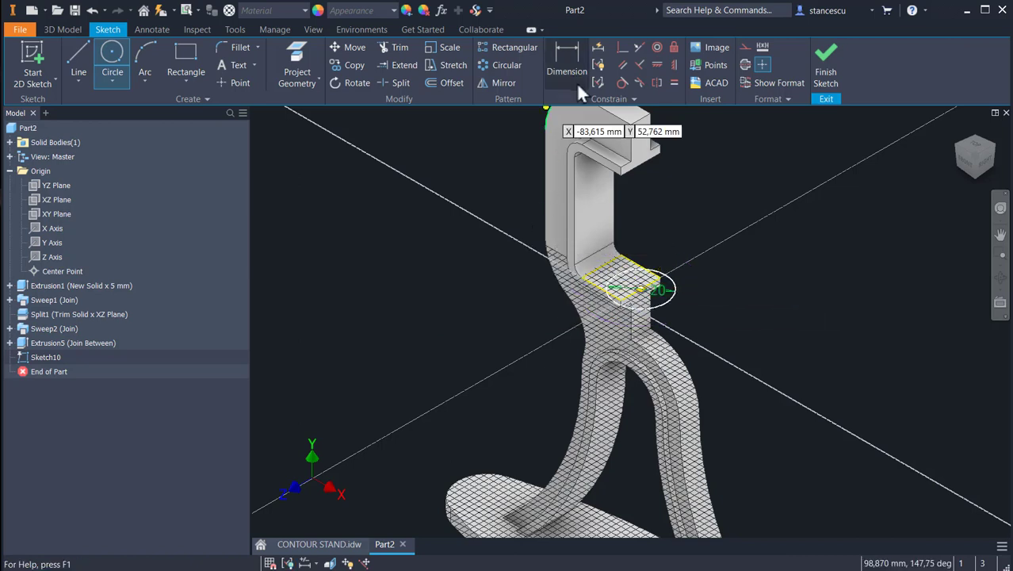
left_click(827, 70)
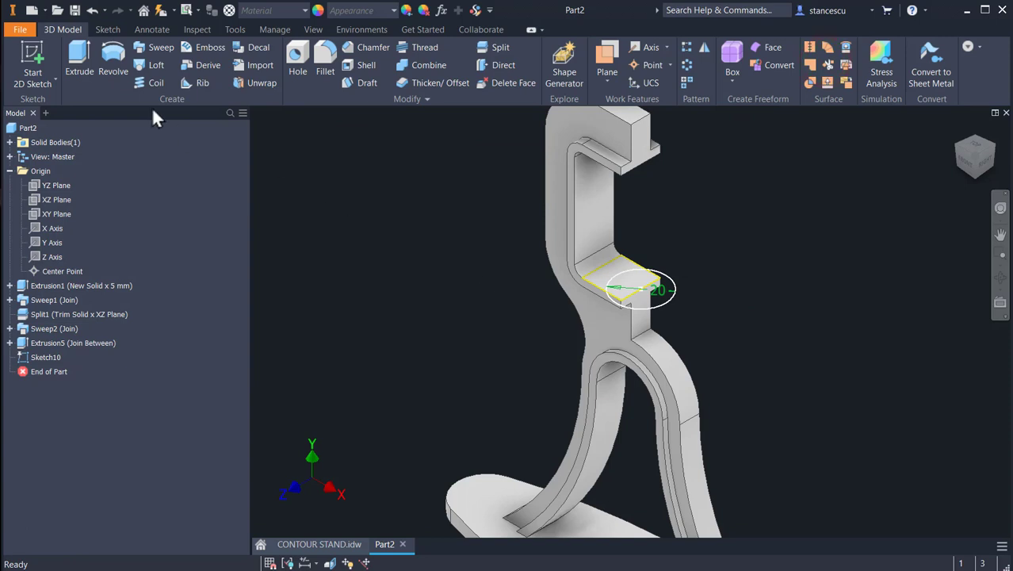
Extrude both areas of the circle 28 mm downward as a join to form the lower cylindrical boss.
left_click(80, 57)
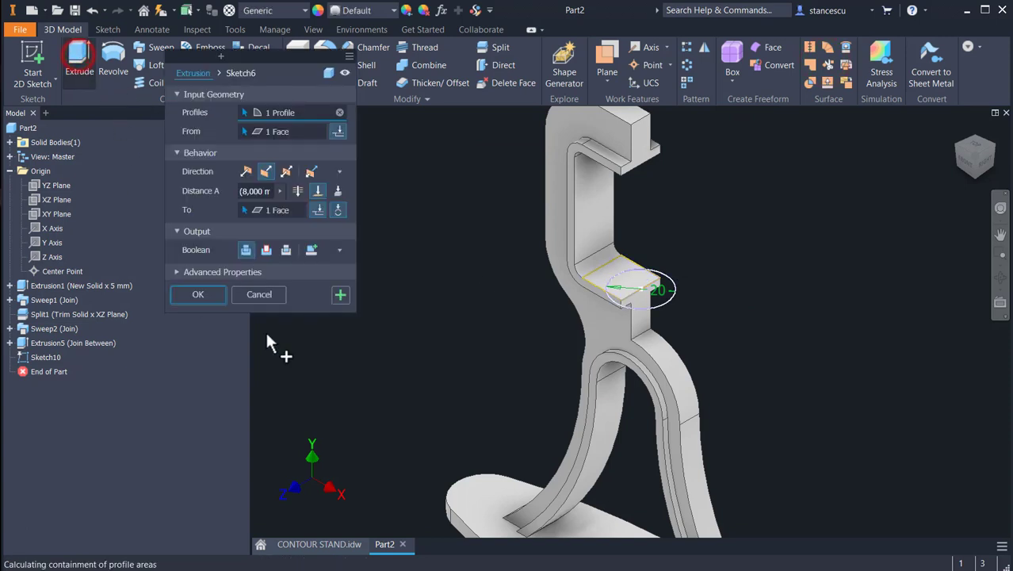
left_click(691, 326)
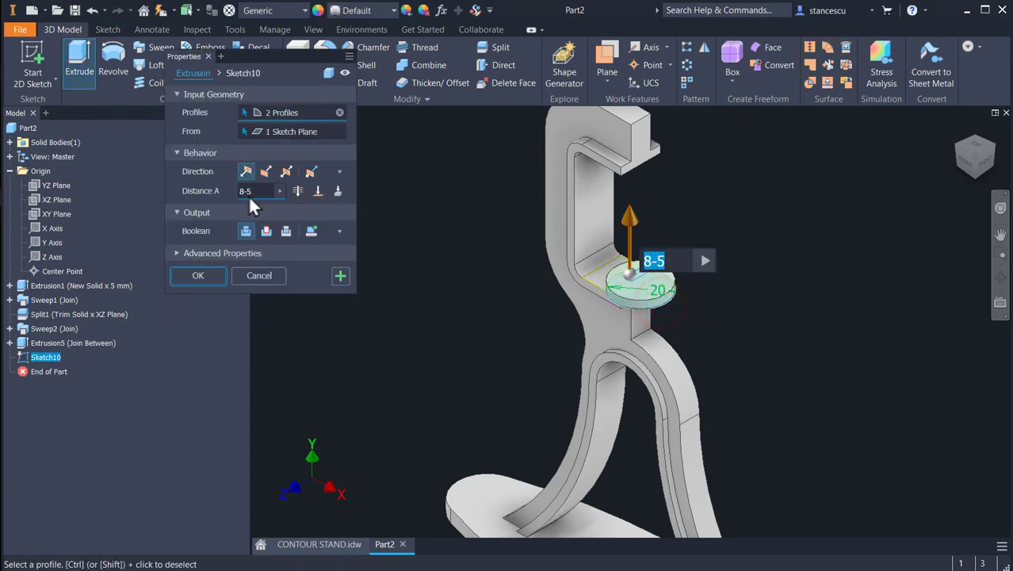
left_click(264, 175)
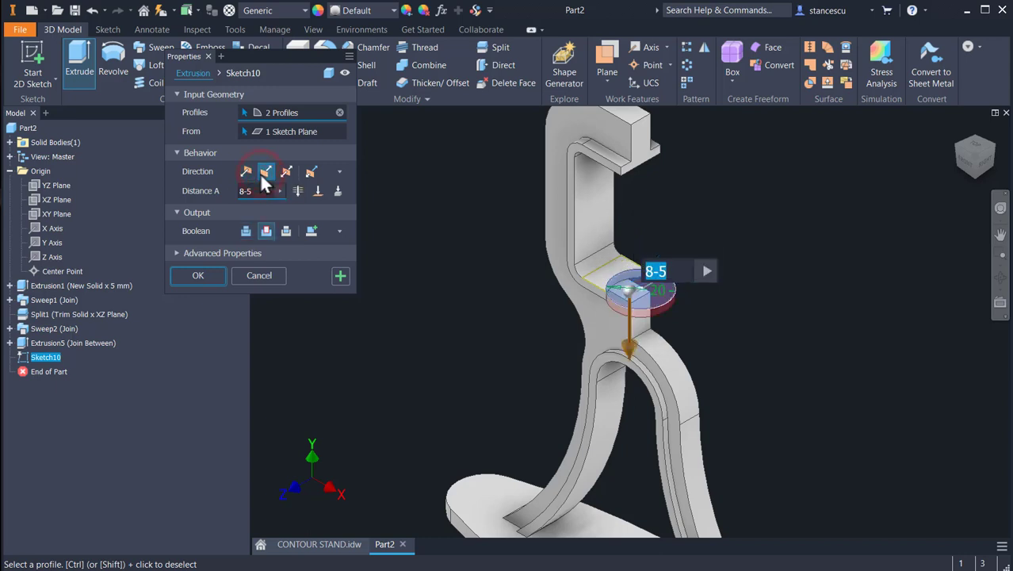
left_click(246, 231)
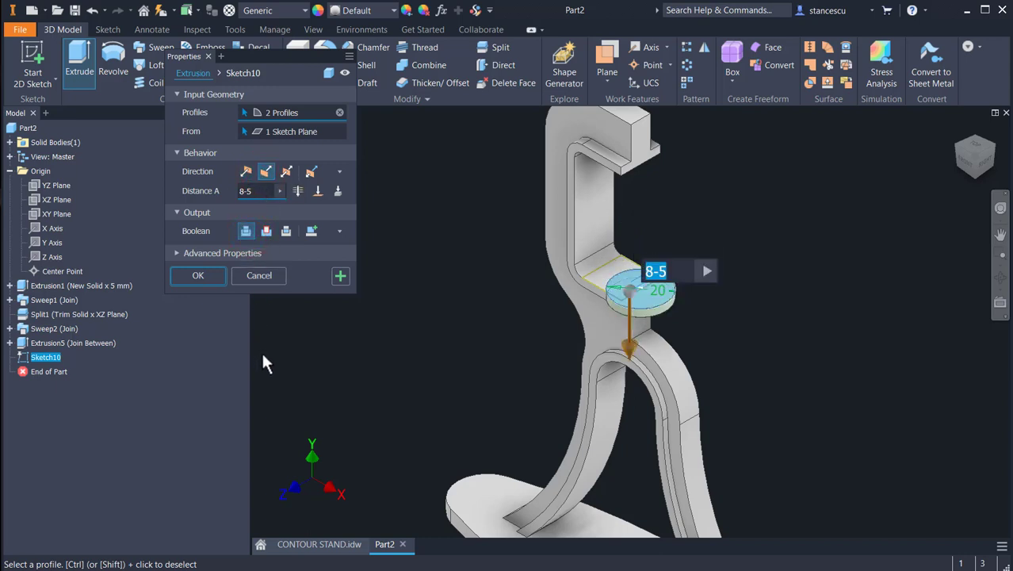
type("28")
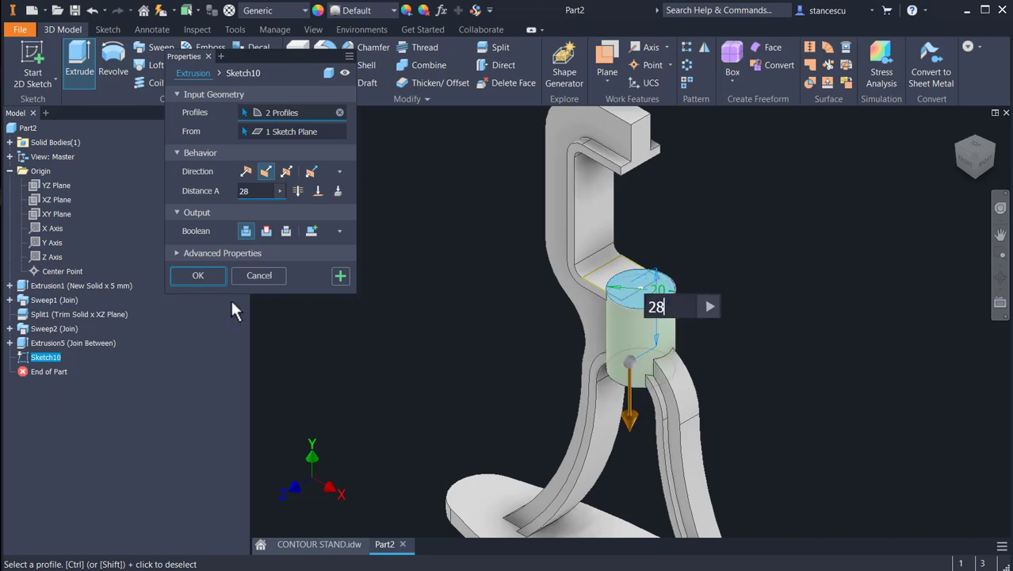
left_click(197, 275)
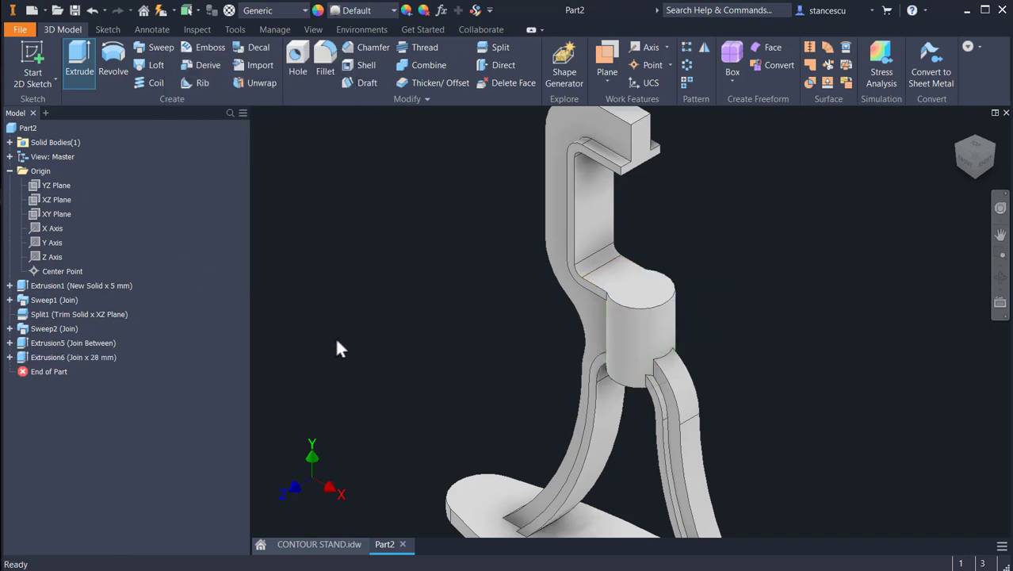
Check the boss spacing in the CONTOUR STAND drawing and create a work plane offset 41 mm above the lower boss's top face.
left_click(346, 545)
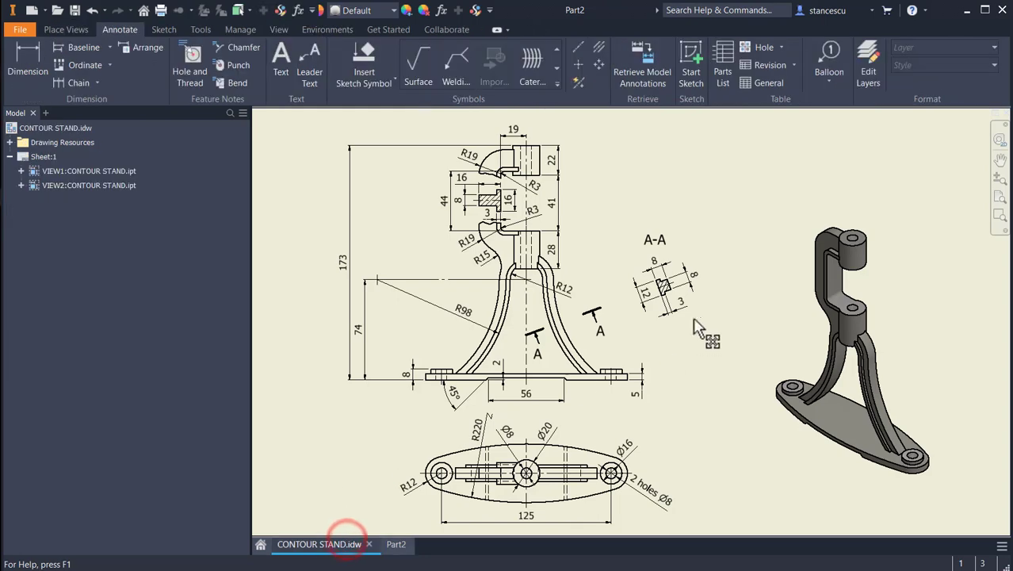
scroll(555, 215, "up", 3)
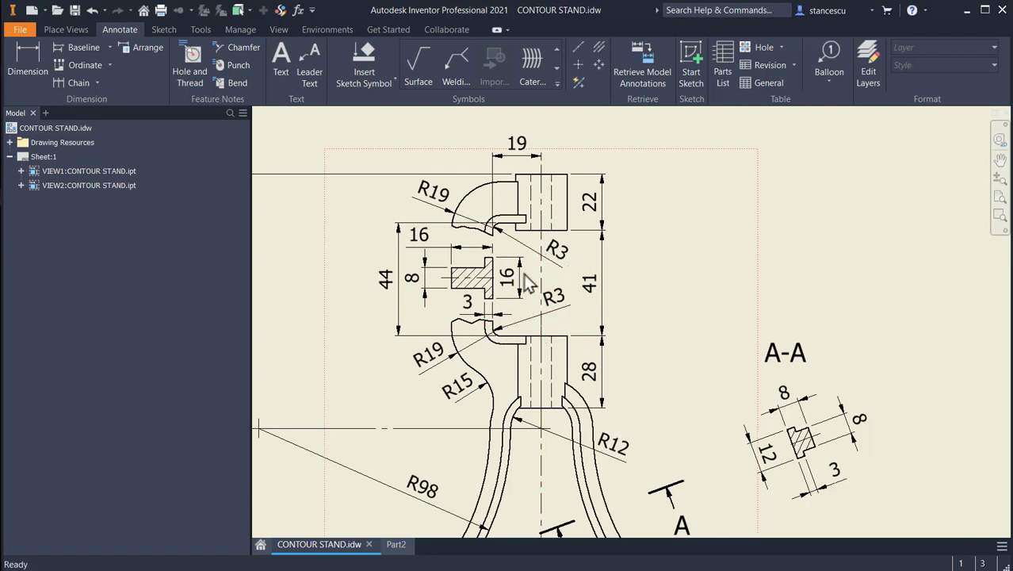
left_click(397, 547)
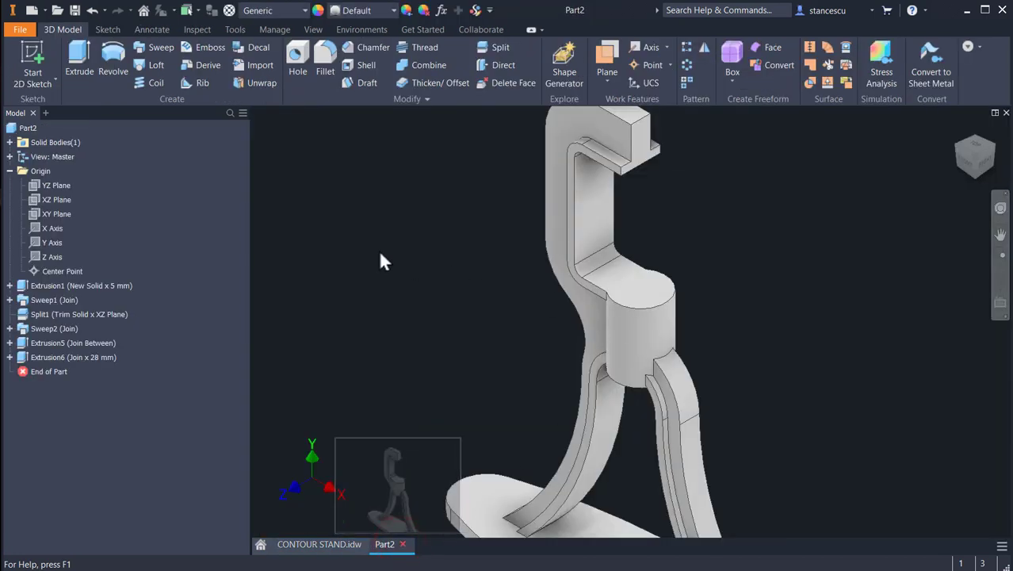
left_click(614, 67)
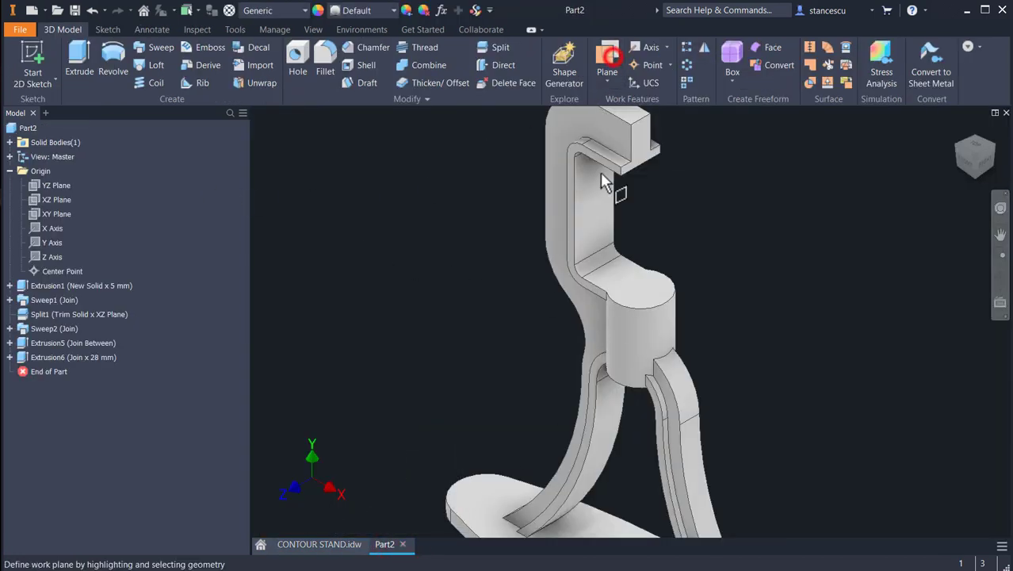
left_click(634, 287)
left_click_drag(631, 293, 639, 230)
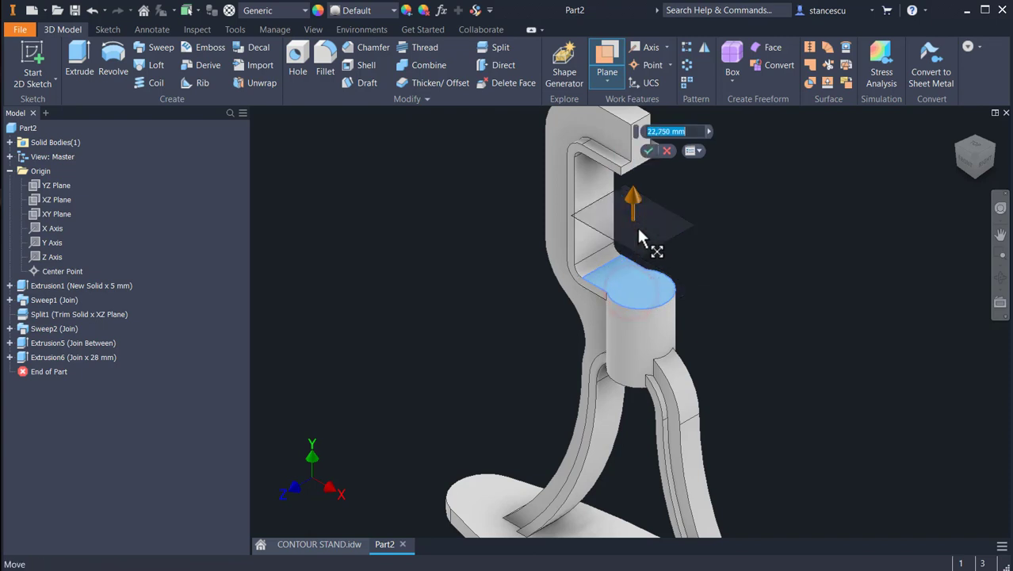
type("41")
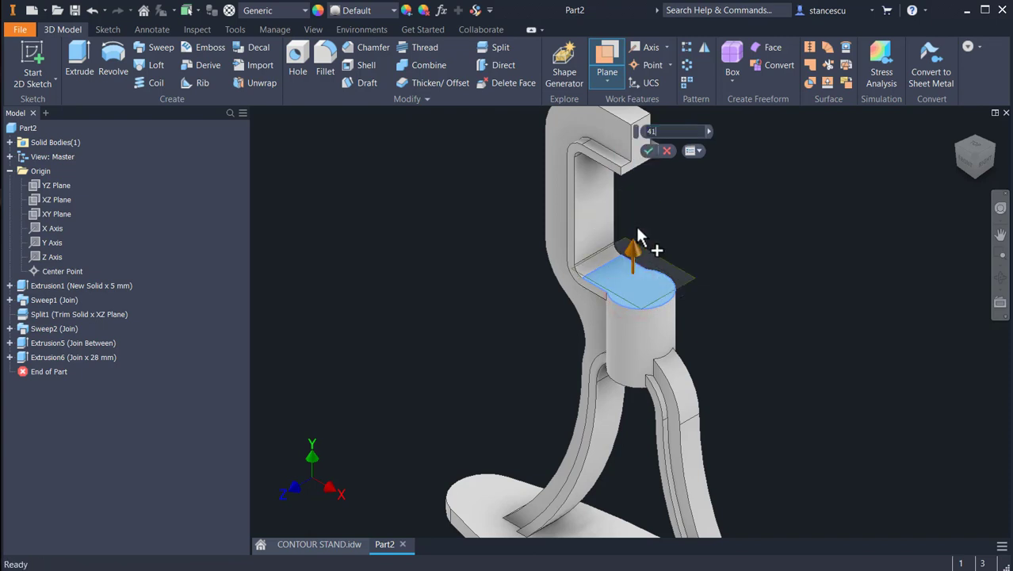
key("Return")
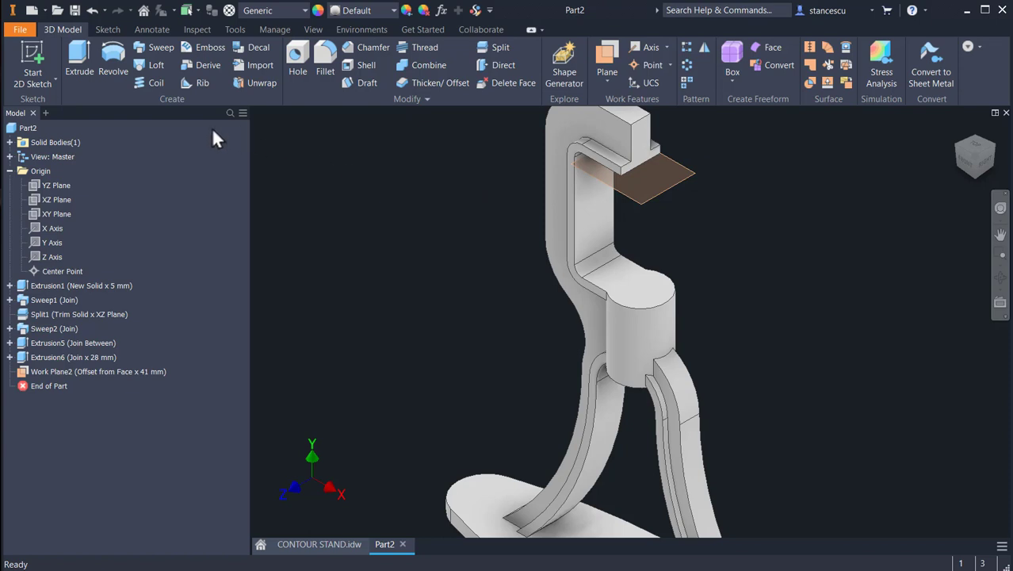
Start a sketch on the 41 mm offset work plane and project the lower boss's top circular edge into it.
left_click(671, 186)
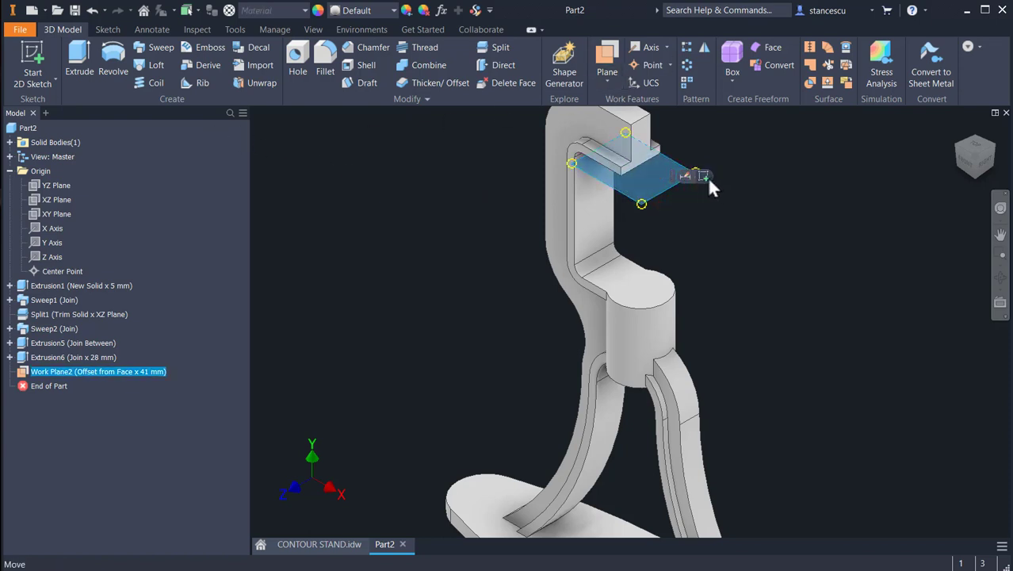
left_click(704, 176)
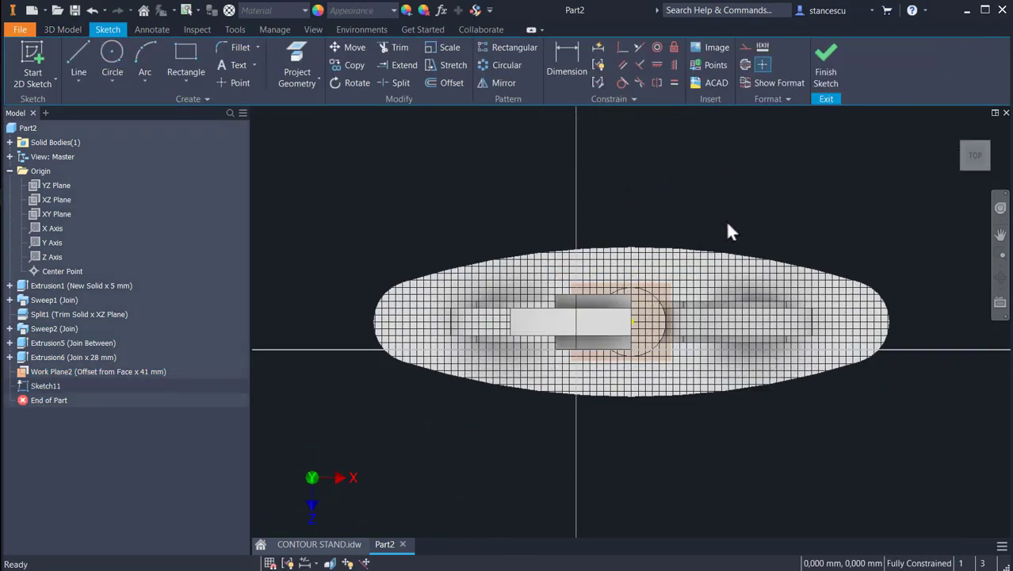
key("F5")
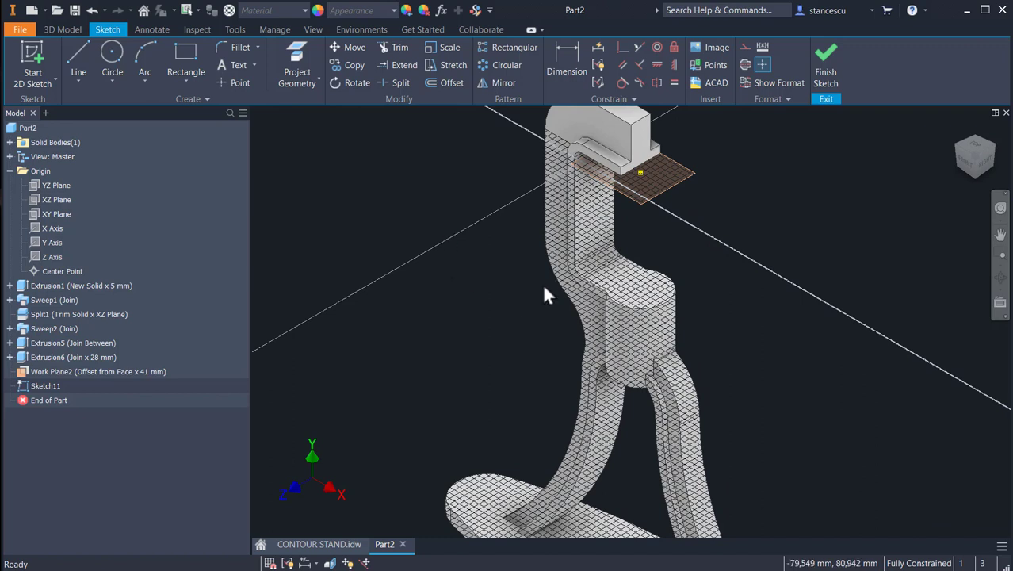
left_click(301, 49)
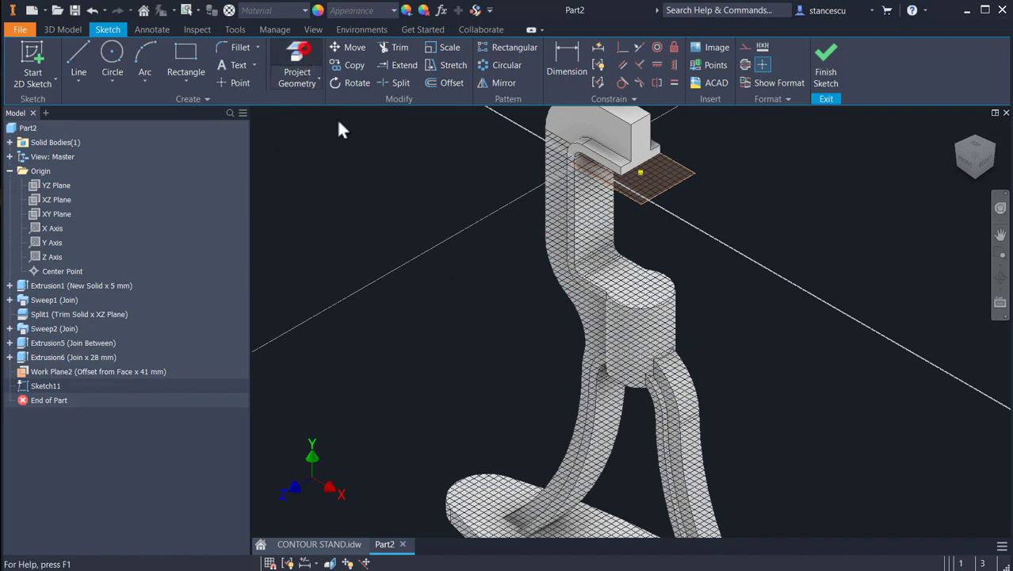
left_click(643, 324)
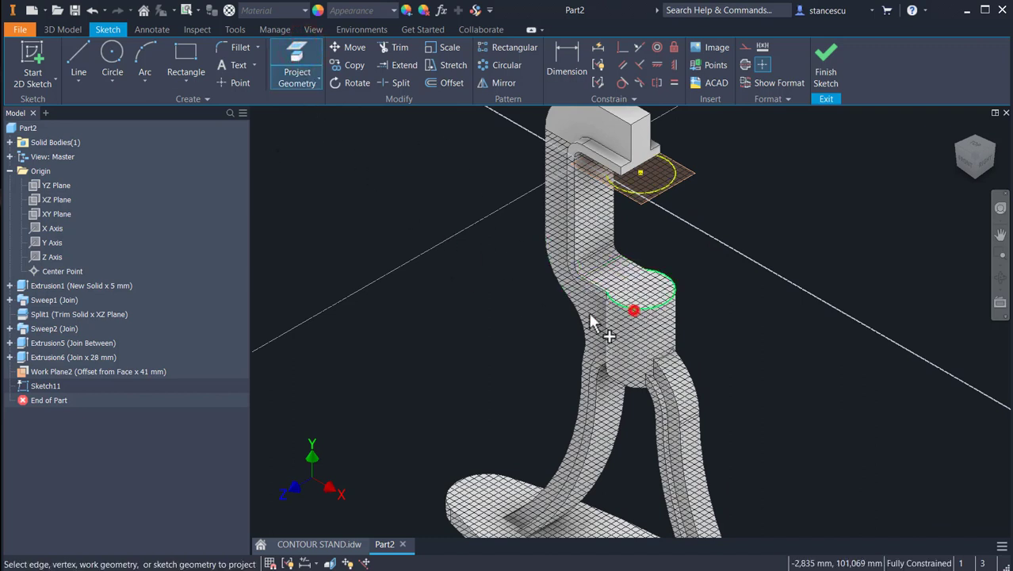
Draw a 20 mm diameter circle on the projected boss centre and finish the sketch.
left_click(112, 52)
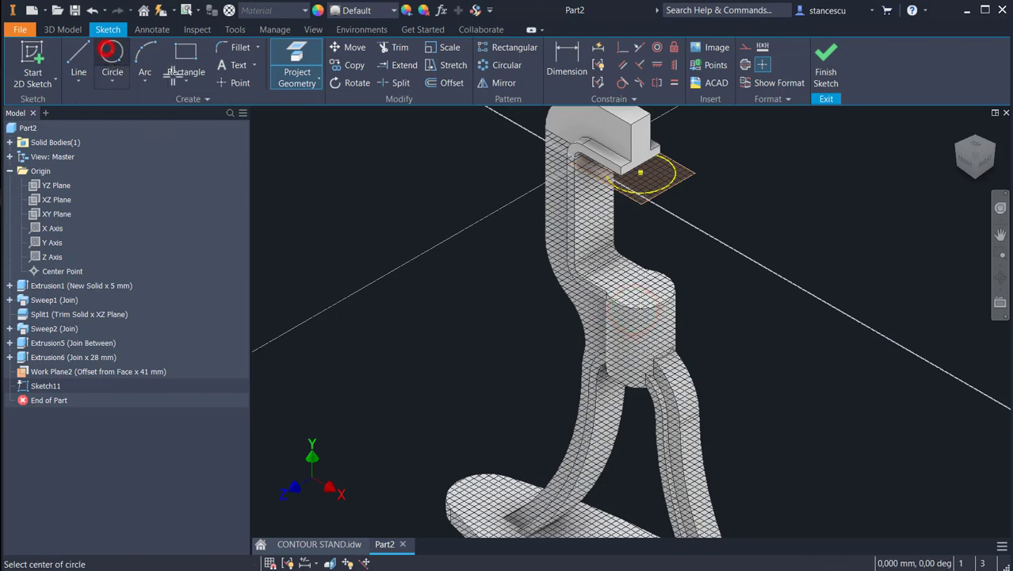
left_click(640, 174)
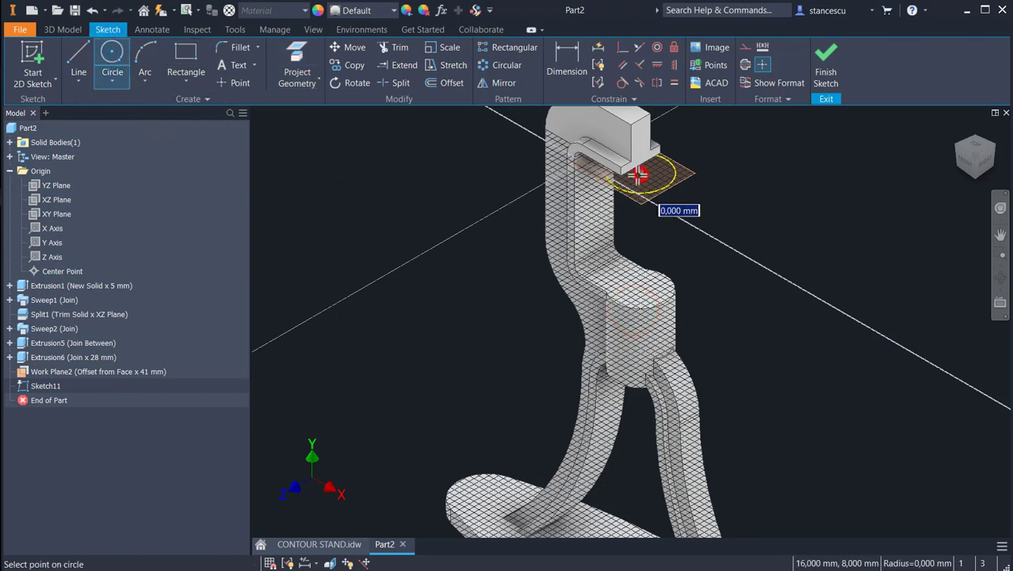
scroll(606, 175, "up", 5)
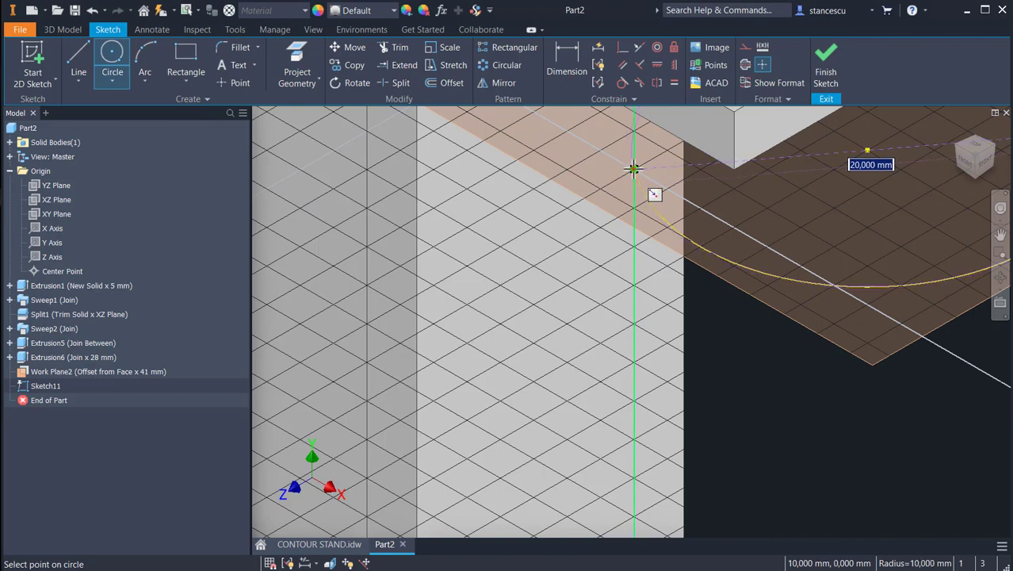
left_click(633, 169)
scroll(586, 242, "down", 3)
scroll(531, 280, "down", 2)
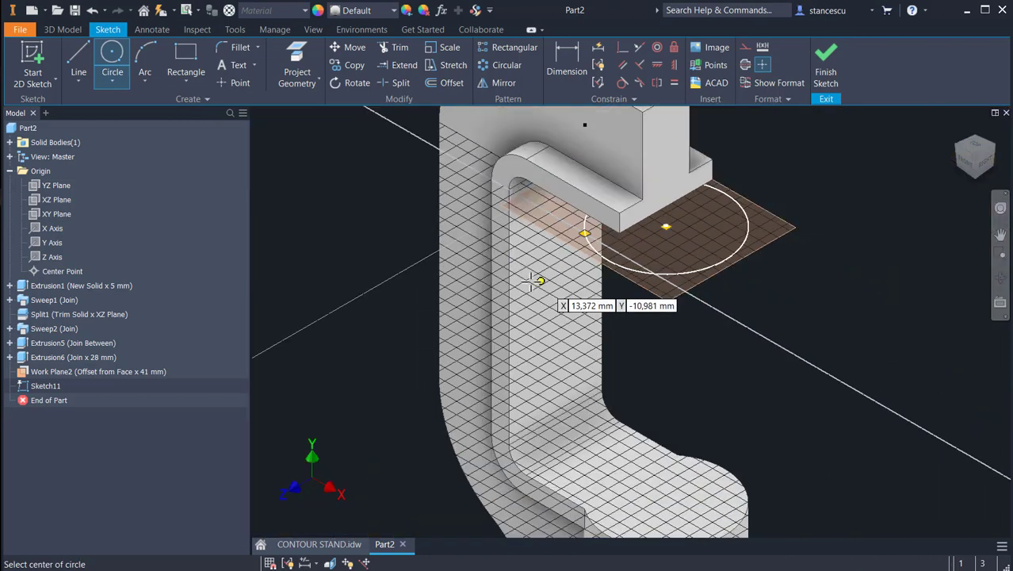
left_click(825, 72)
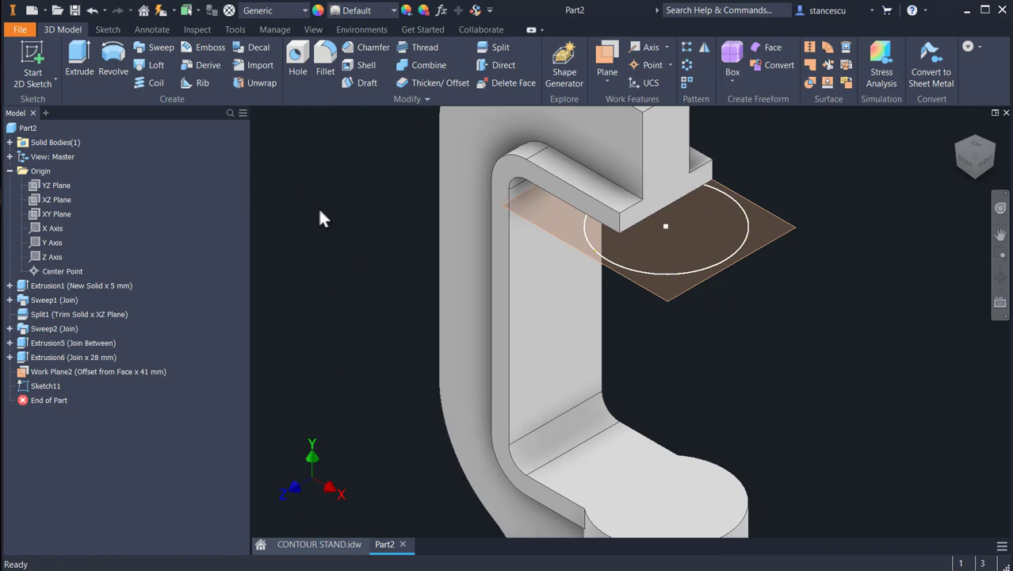
Extrude the circle 22 mm upward as a join to form the upper boss, and hide the offset work plane.
left_click(80, 52)
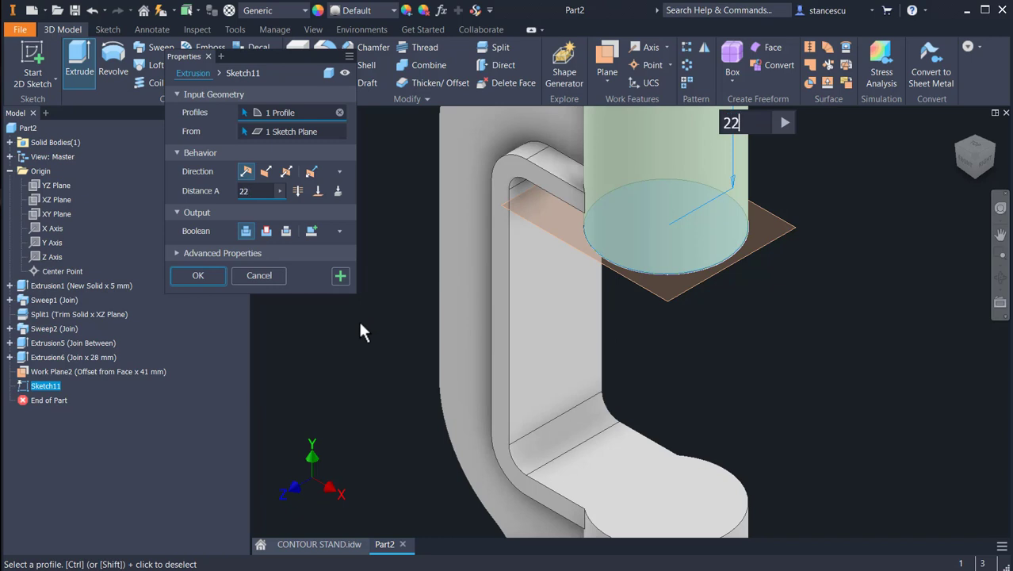
left_click(198, 277)
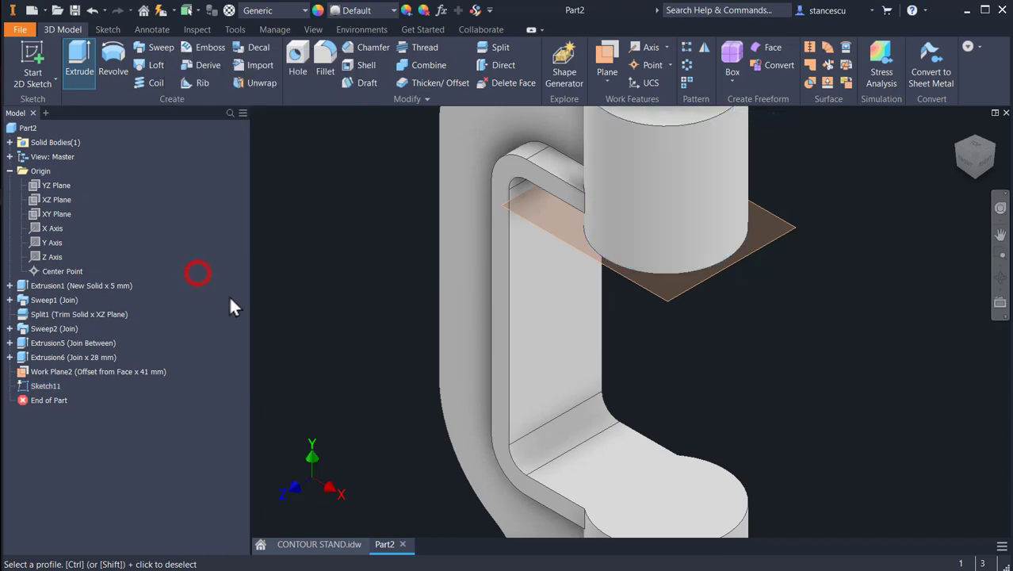
right_click(793, 226)
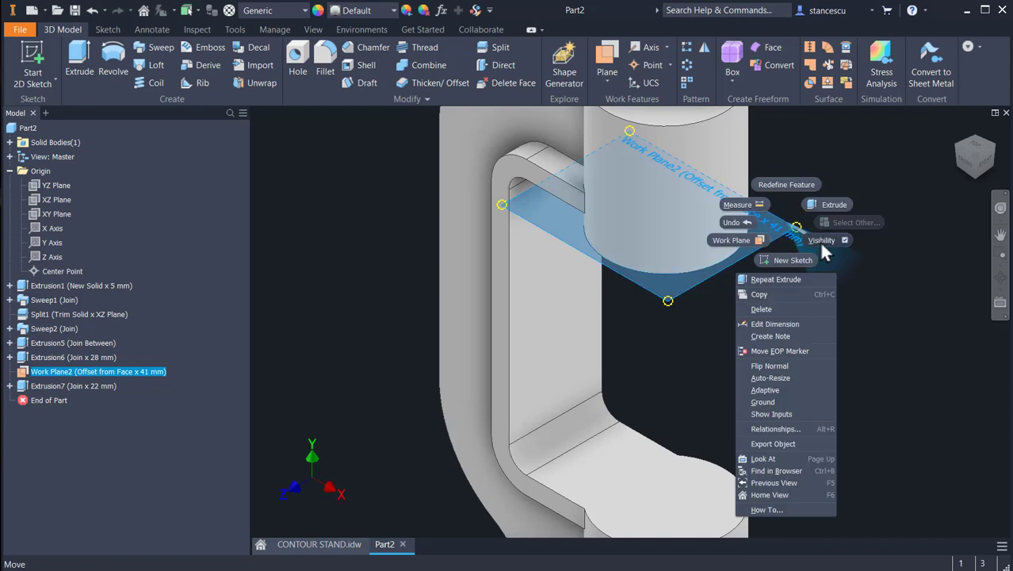
left_click(819, 241)
scroll(838, 281, "down", 3)
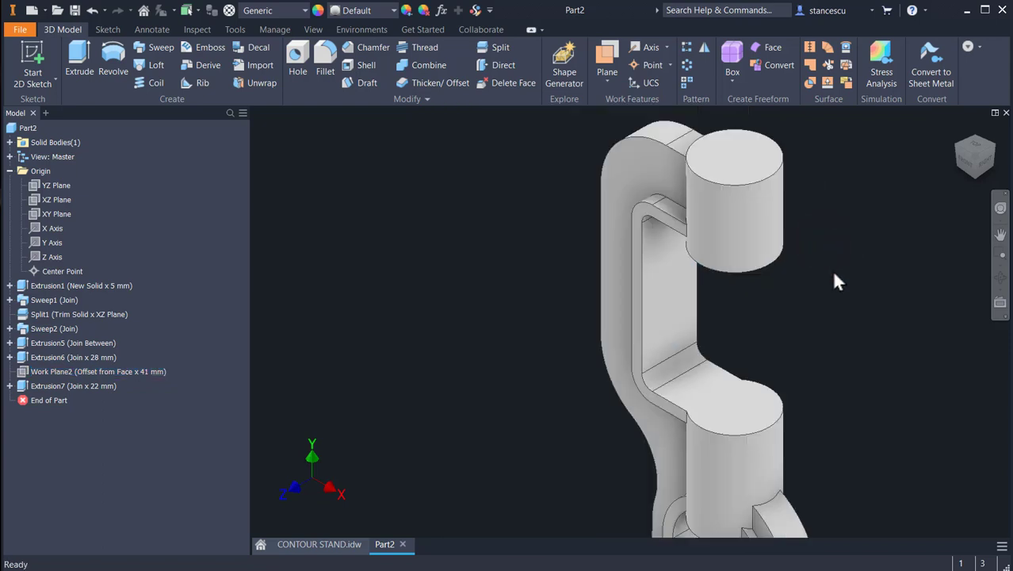
Check the boss hole in the CONTOUR STAND drawing and place a simple 8 mm hole concentric with the upper boss's top face.
left_click(333, 544)
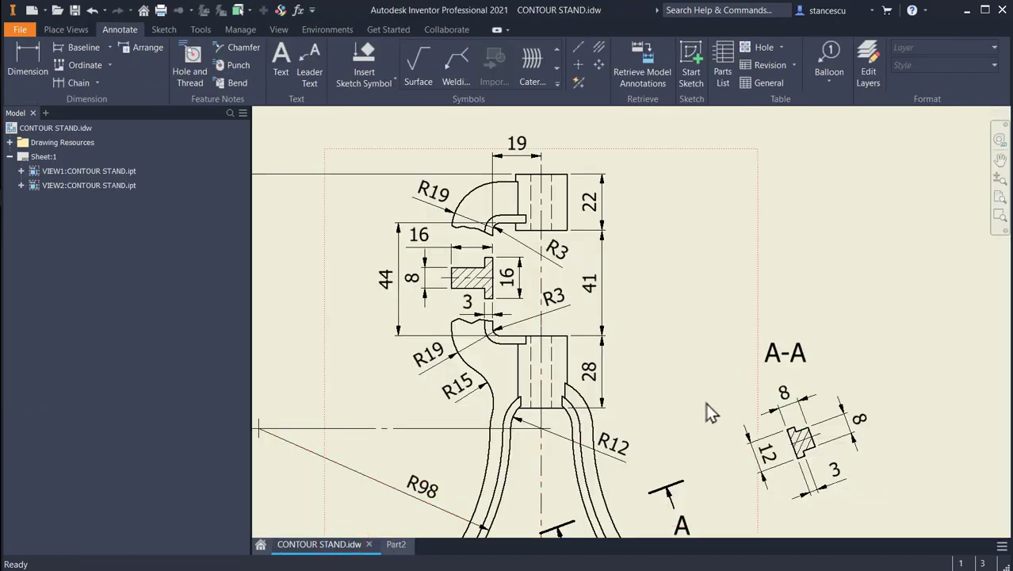
key("F6")
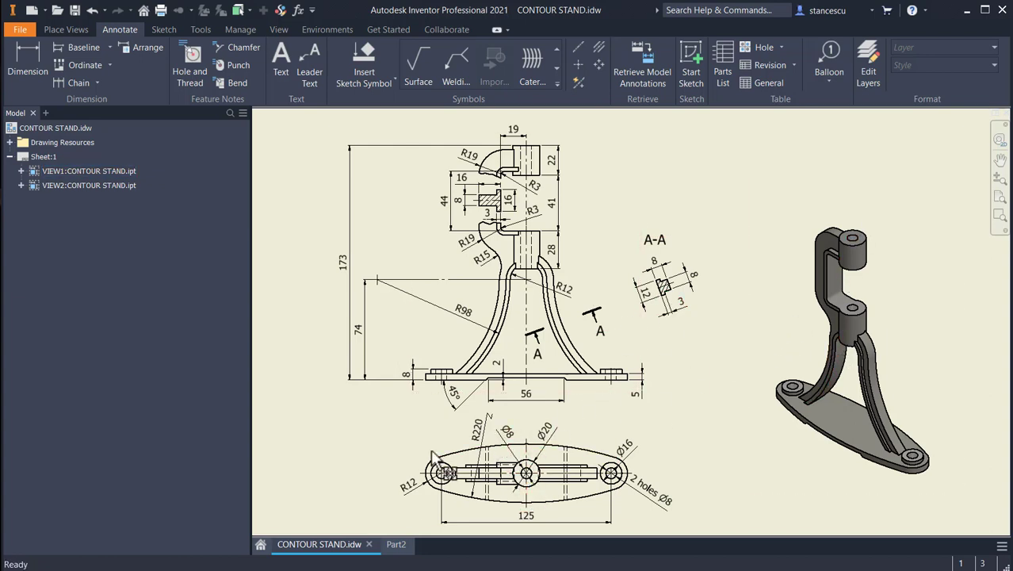
left_click(396, 545)
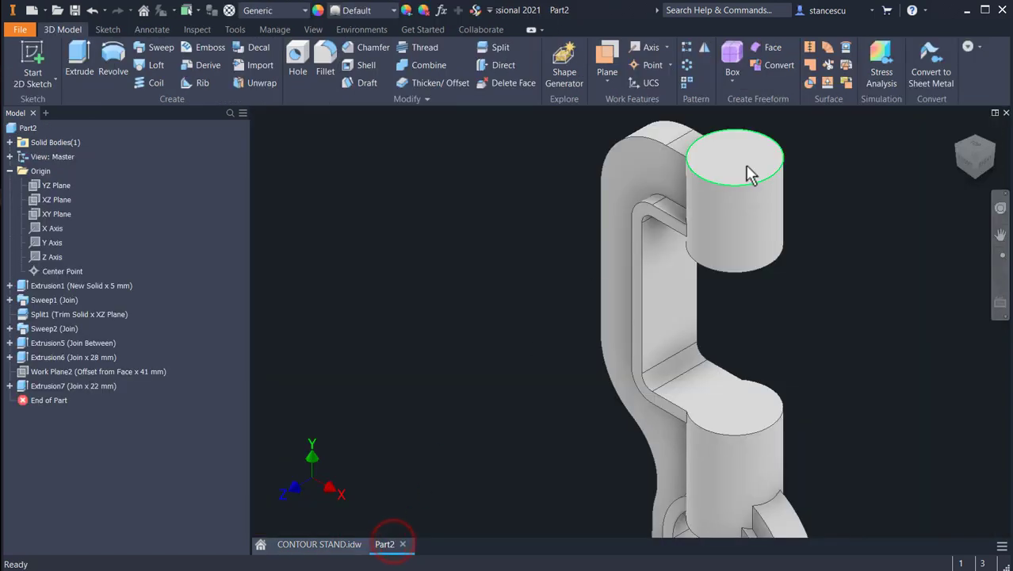
left_click(297, 69)
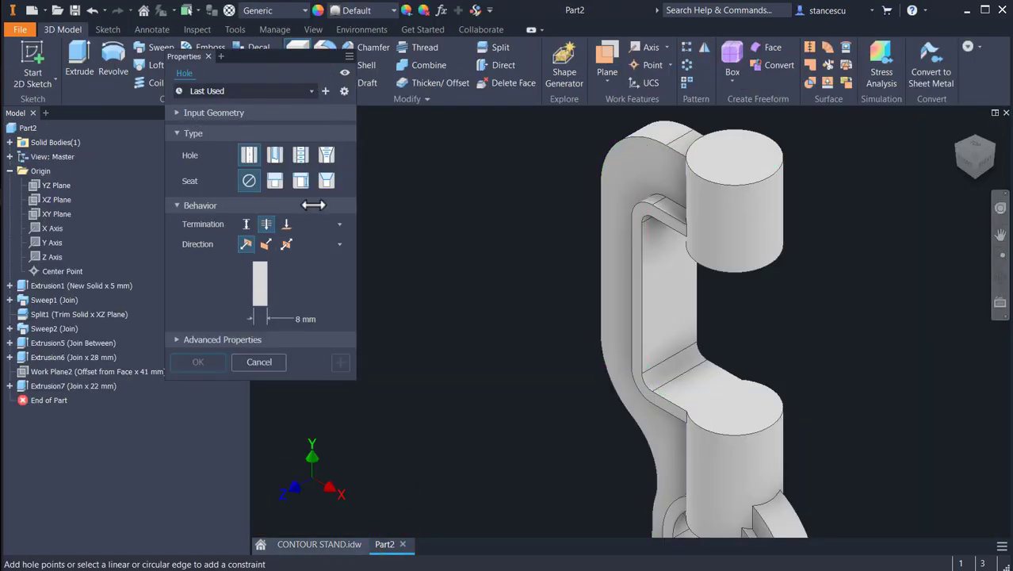
left_click(745, 158)
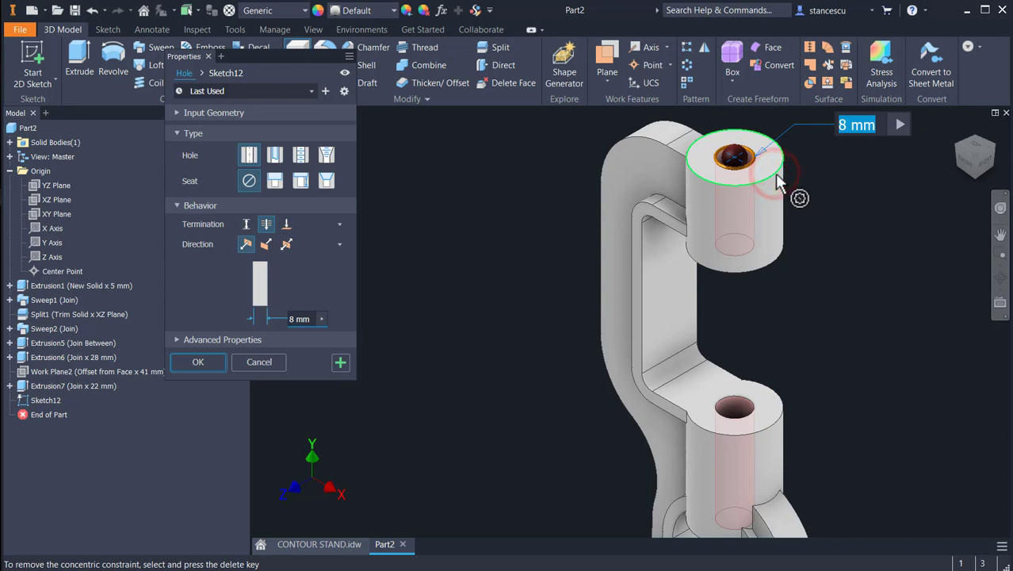
left_click(776, 175)
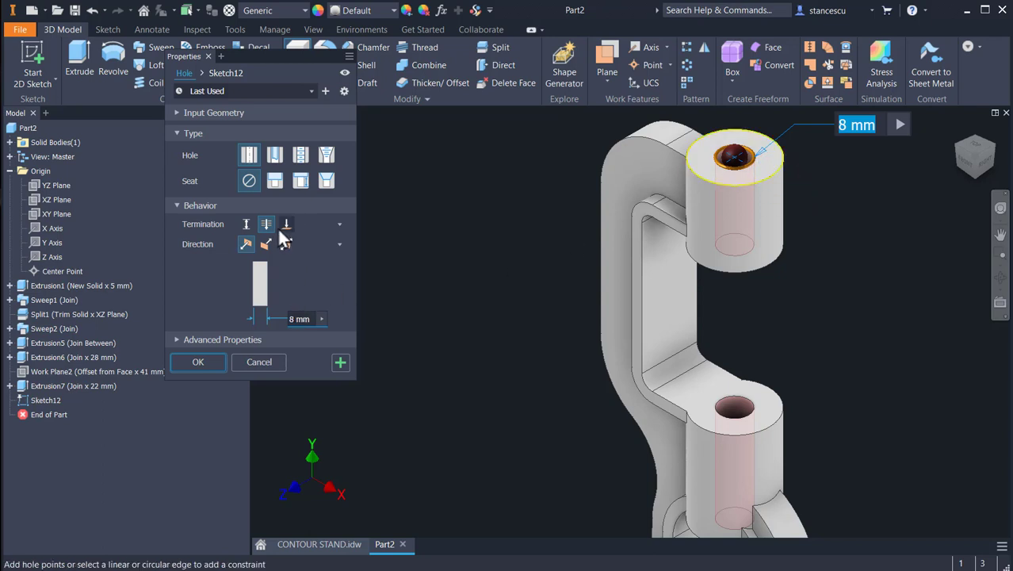
Set the hole to end at the lower boss's bottom face and create it through both bosses.
left_click(285, 225)
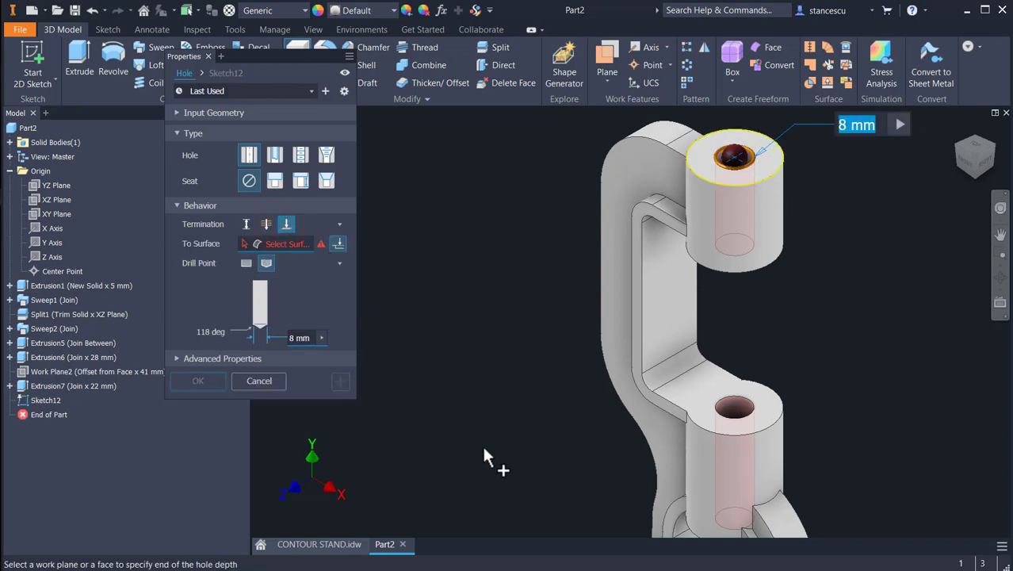
middle_click_drag(485, 449, 503, 368, "shift")
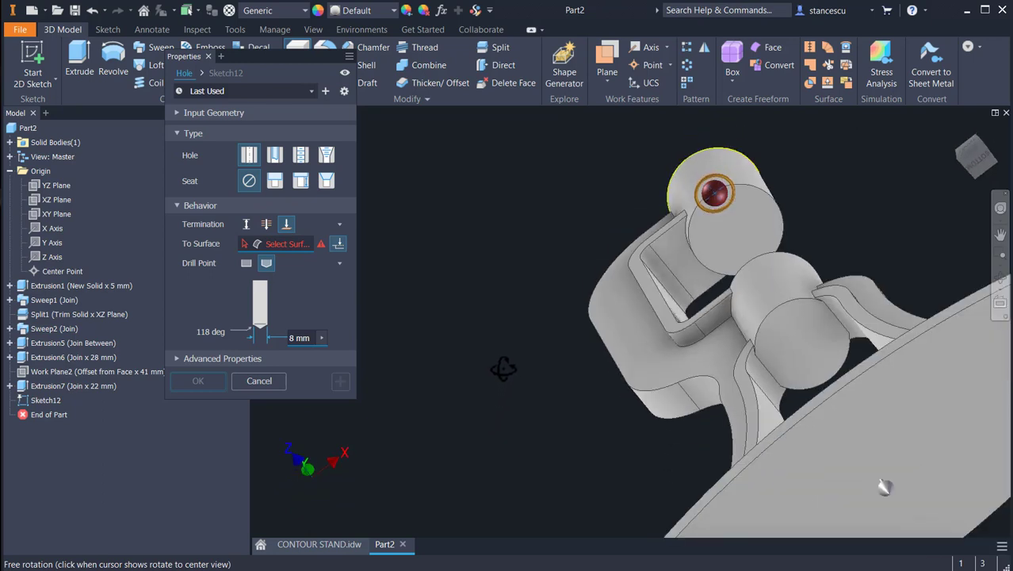
left_click(786, 338)
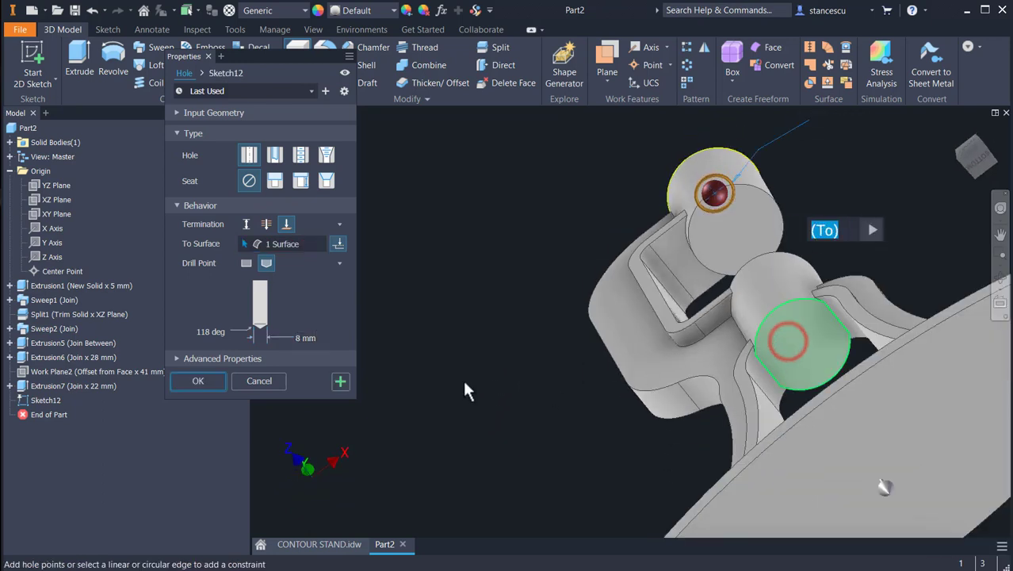
left_click(211, 382)
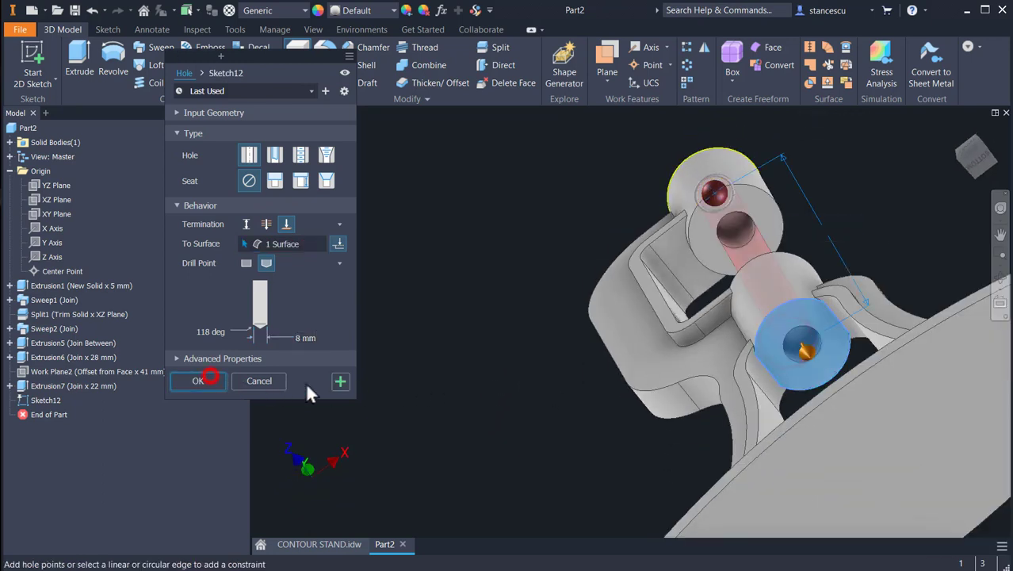
key("F6")
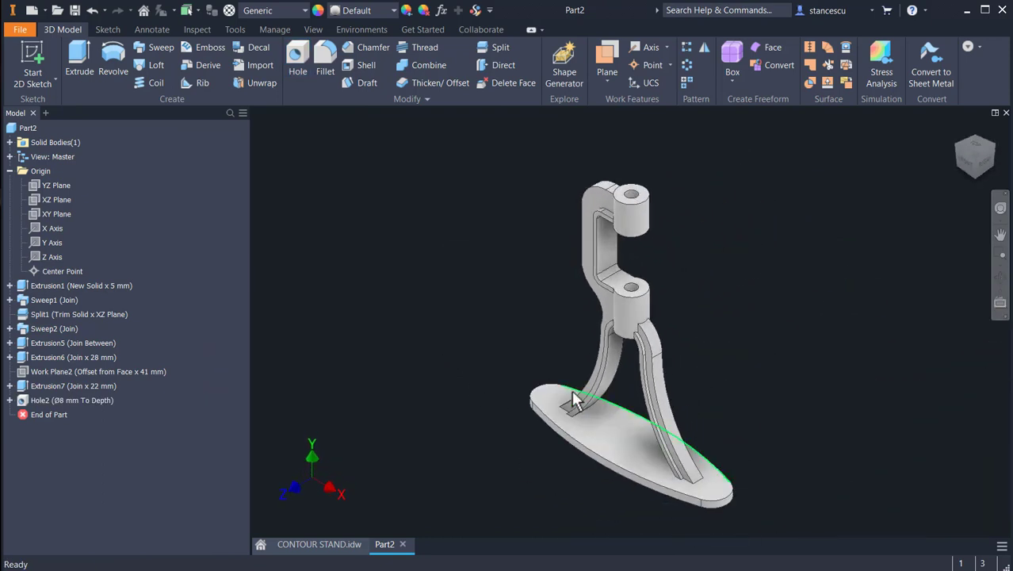
Check the base end bosses in the CONTOUR STAND drawing and start a sketch on the base plate's top face.
left_click(328, 547)
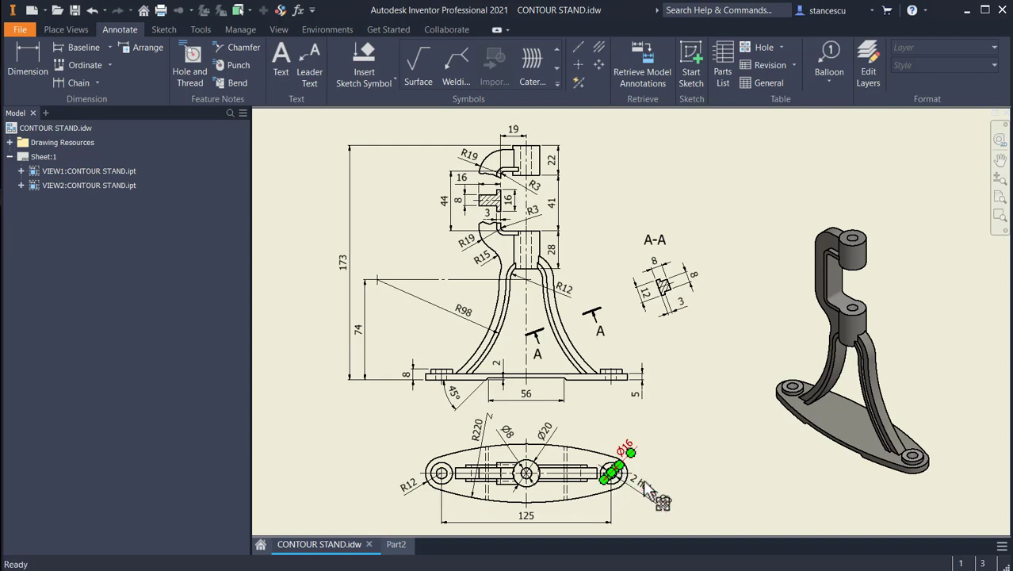
left_click(396, 545)
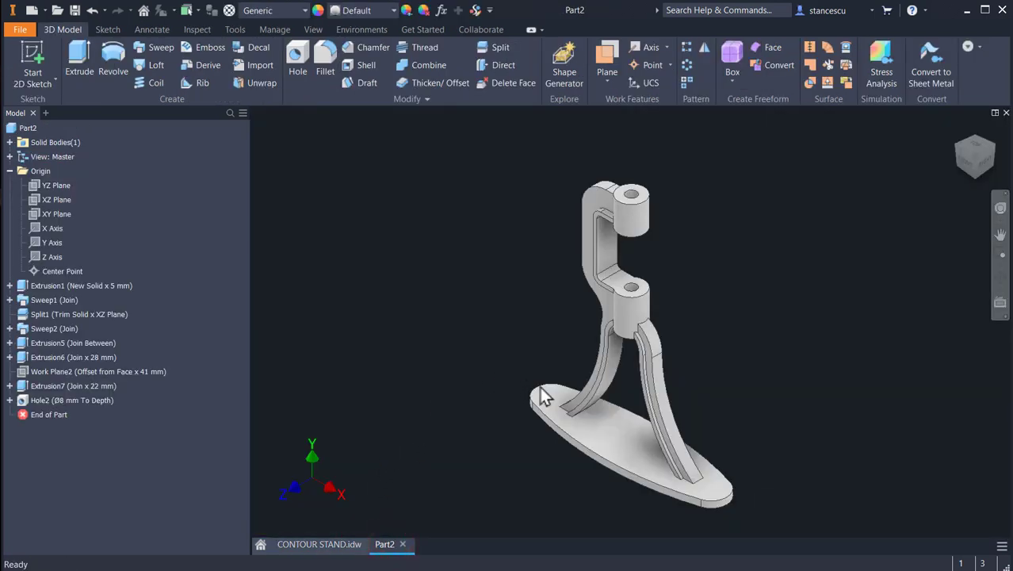
left_click(552, 405)
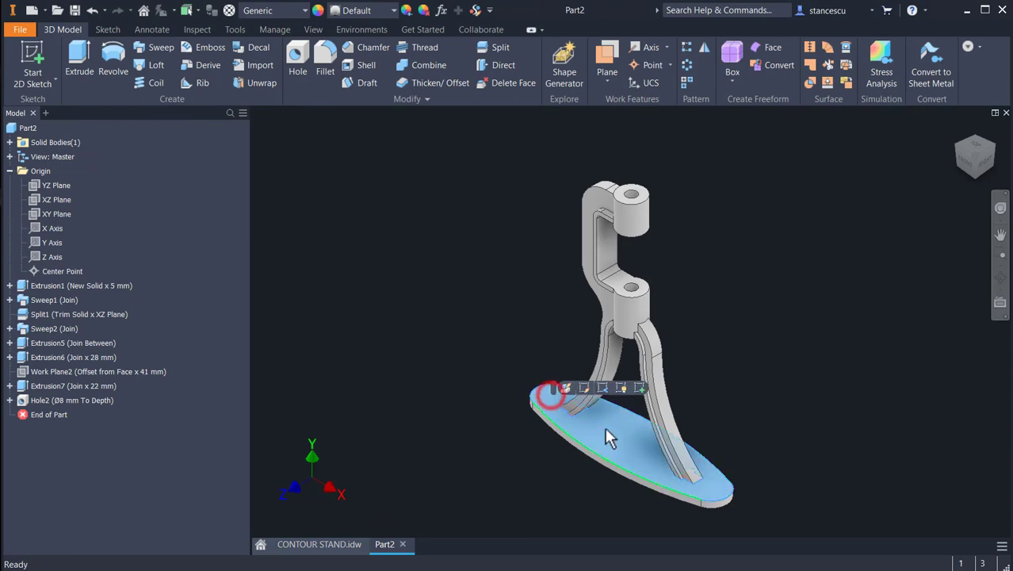
left_click(637, 389)
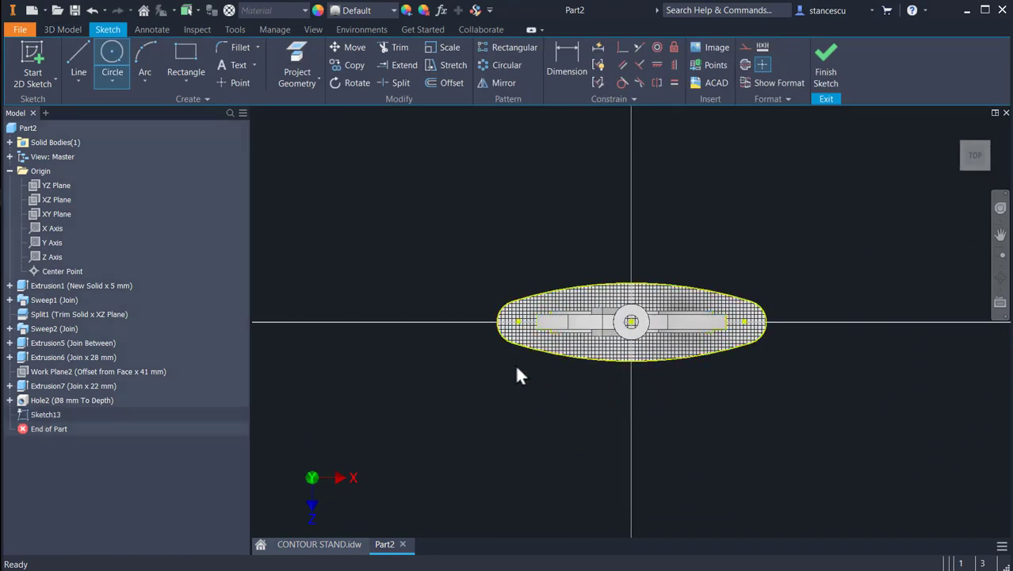
Draw a 16 mm diameter circle concentric with the rounded end of the base plate on the negative X side.
left_click(112, 63)
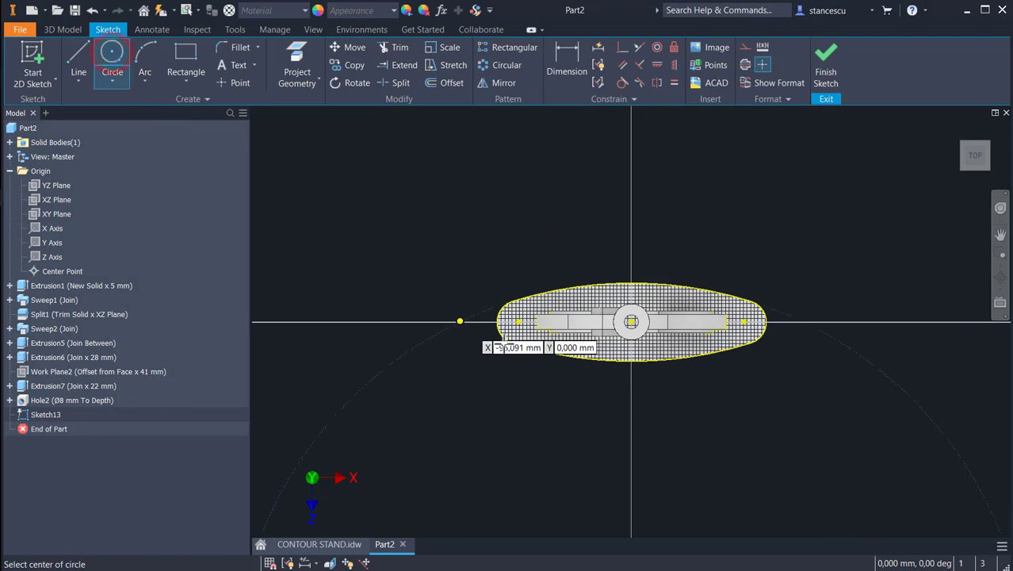
left_click(519, 321)
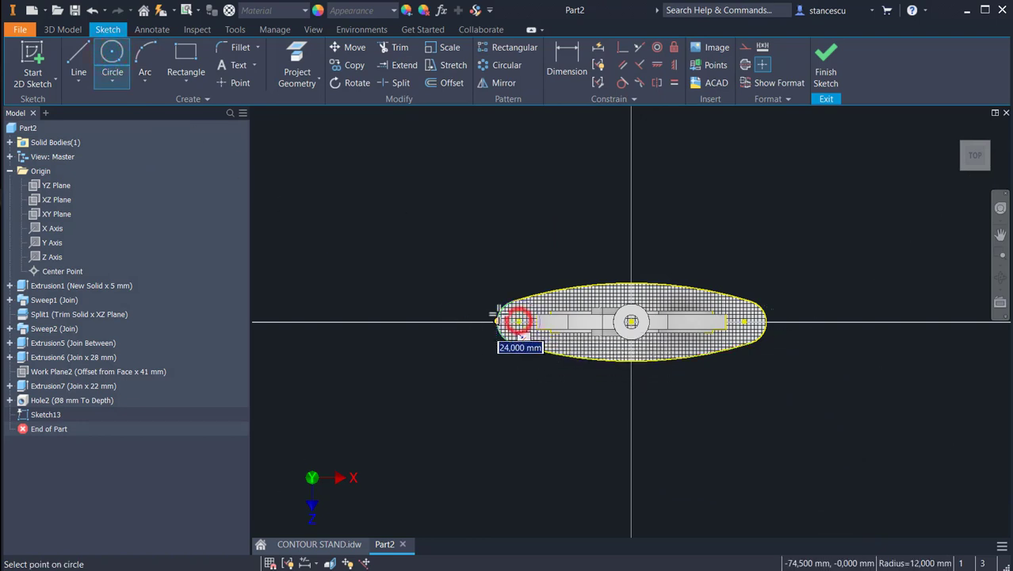
type("1")
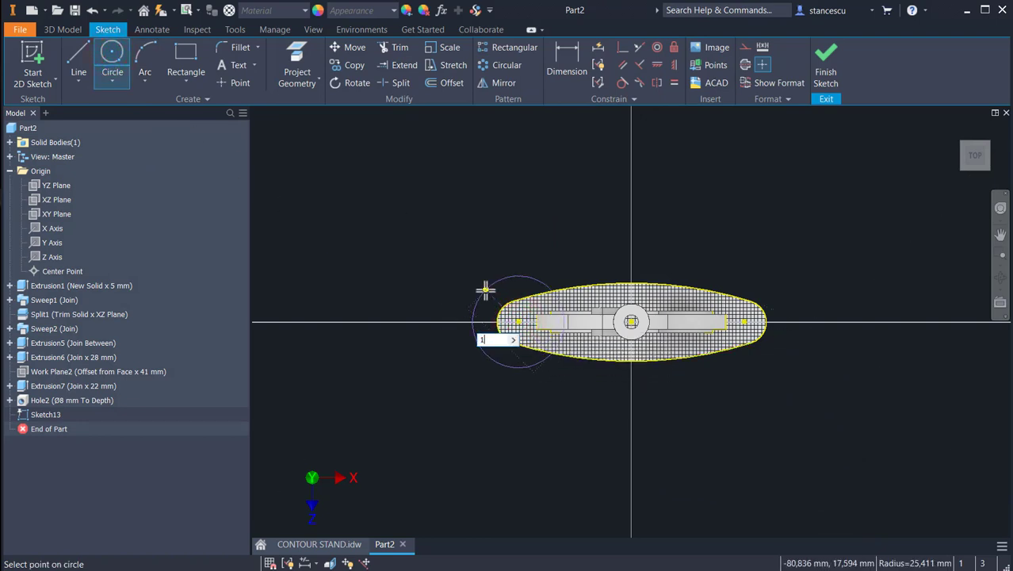
type("6")
key("Return")
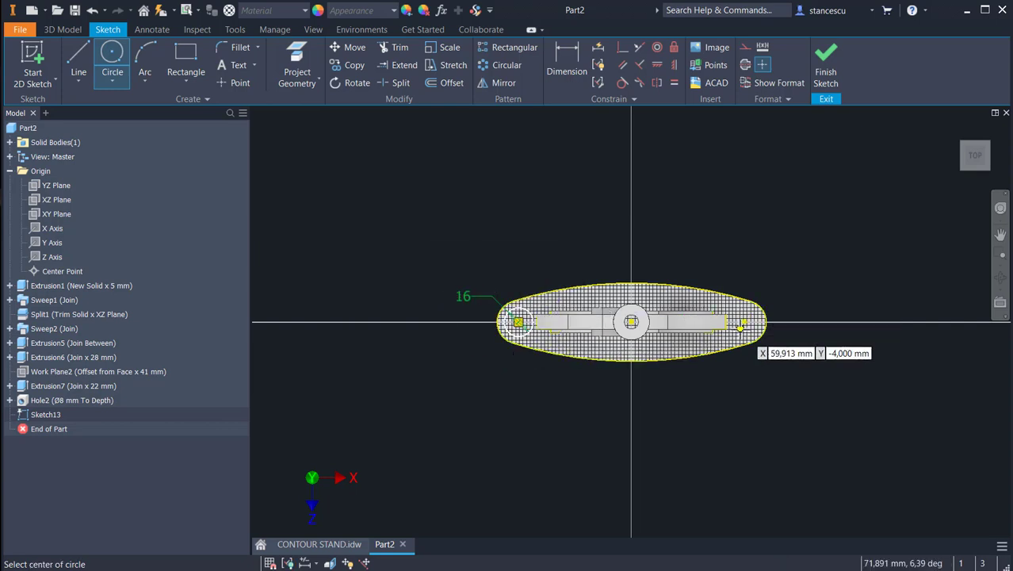
Draw a second circle concentric with the base plate's positive X end, make it equal to the 16 mm circle, and finish the sketch.
left_click(745, 321)
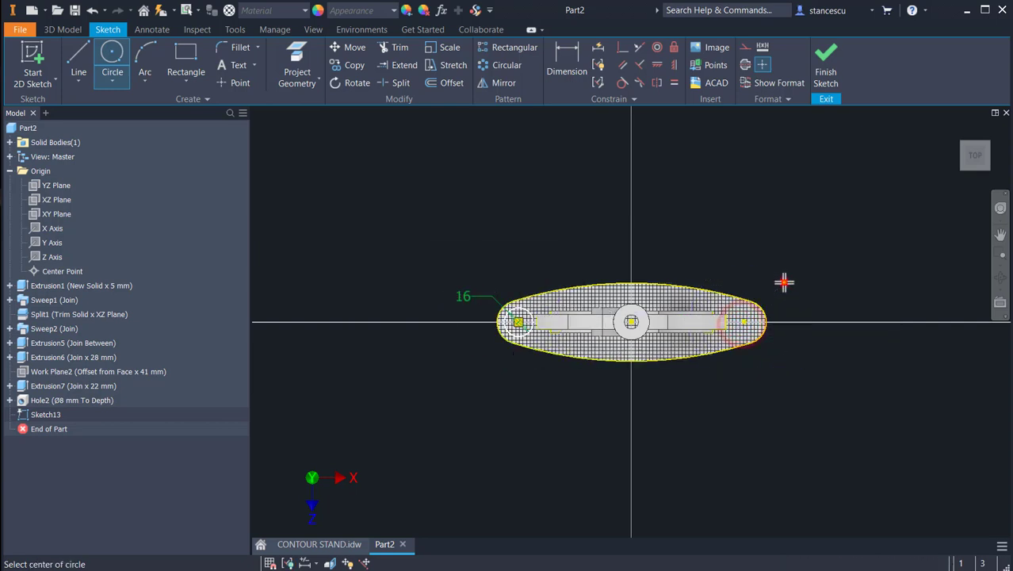
left_click(673, 83)
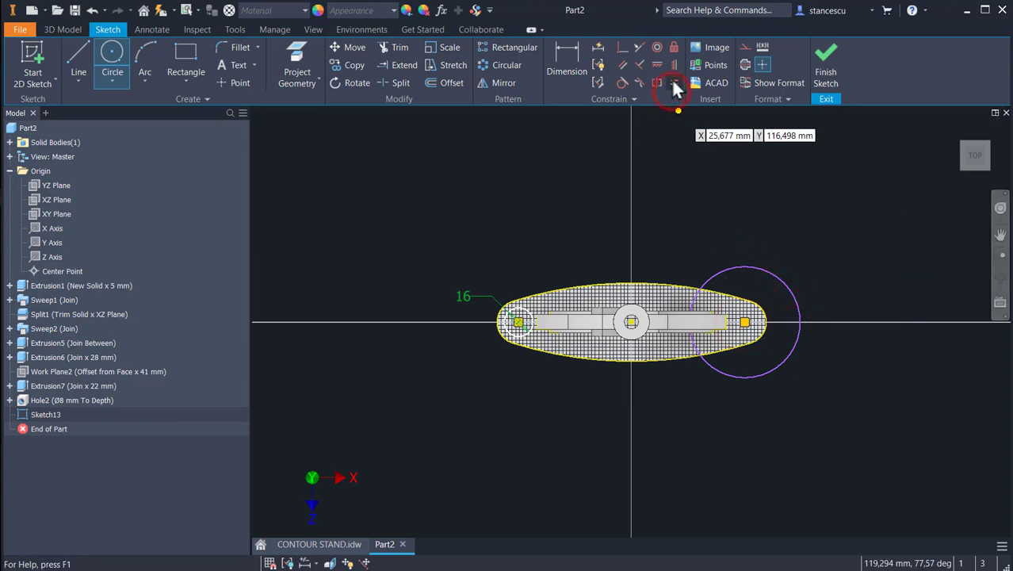
left_click(731, 260)
left_click(533, 319)
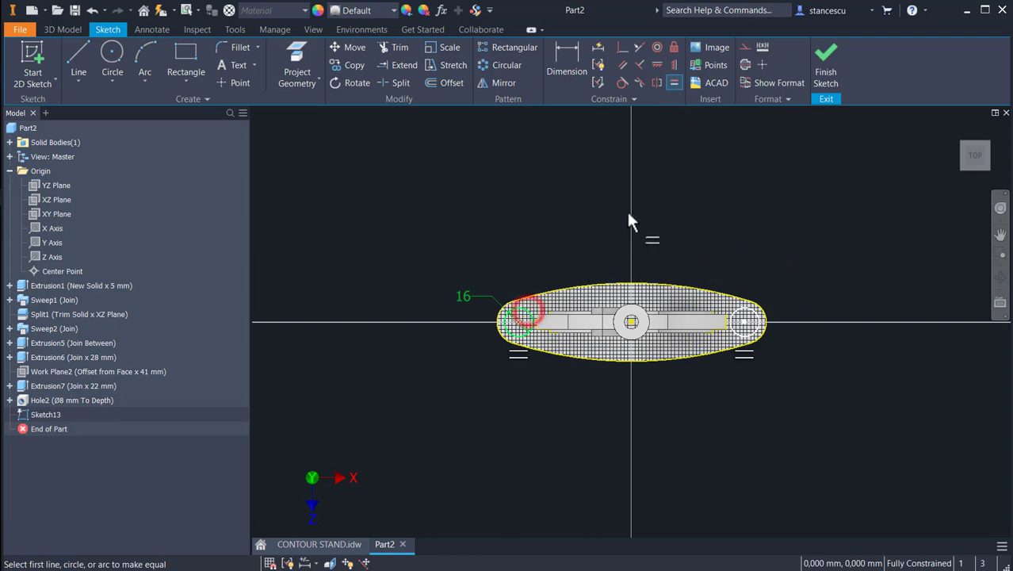
left_click(825, 73)
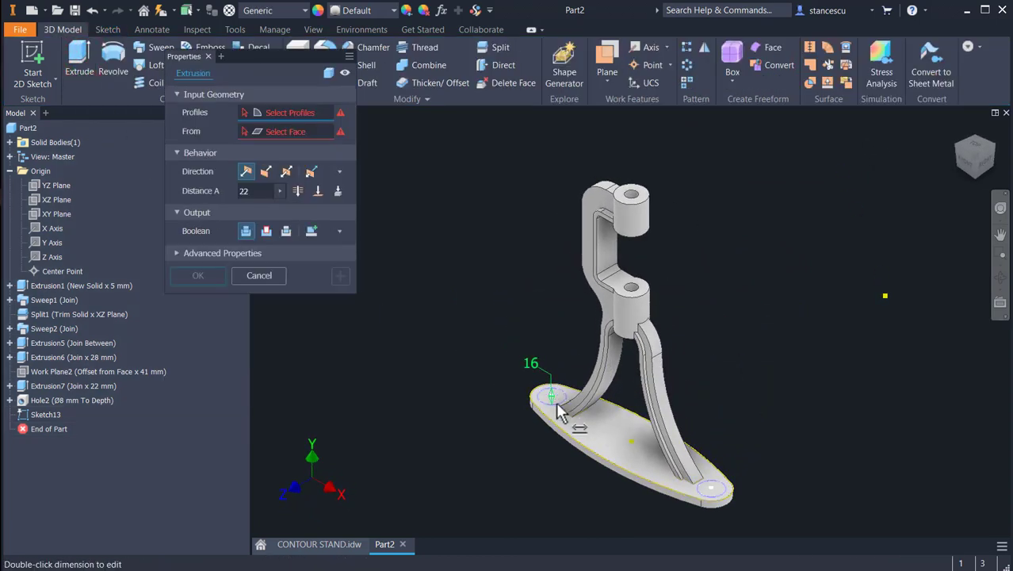
Extrude both end circles upward by 8-5 mm, joined to the base plate, after checking the boss height in the CONTOUR STAND drawing.
left_click(561, 394)
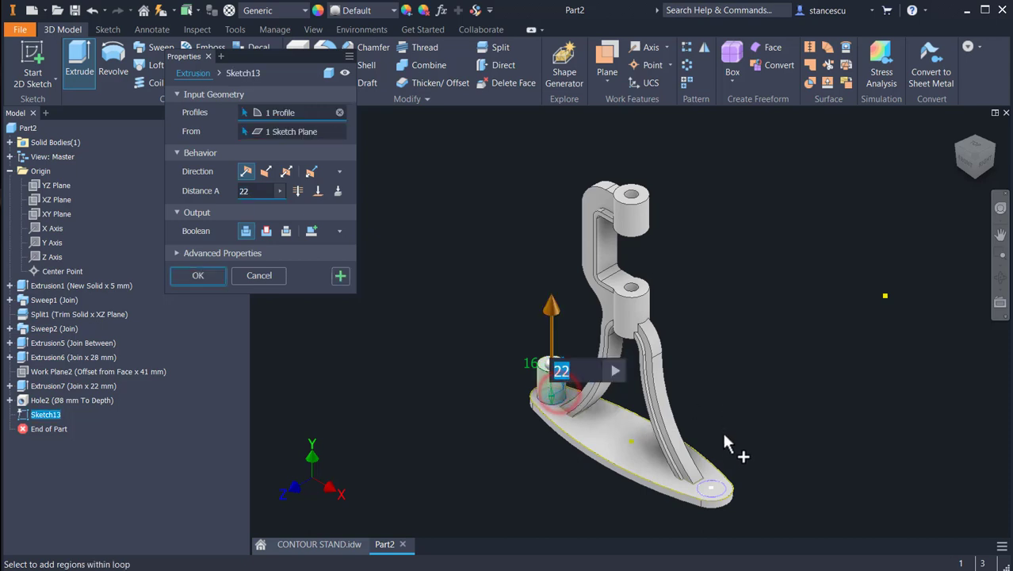
left_click(723, 492)
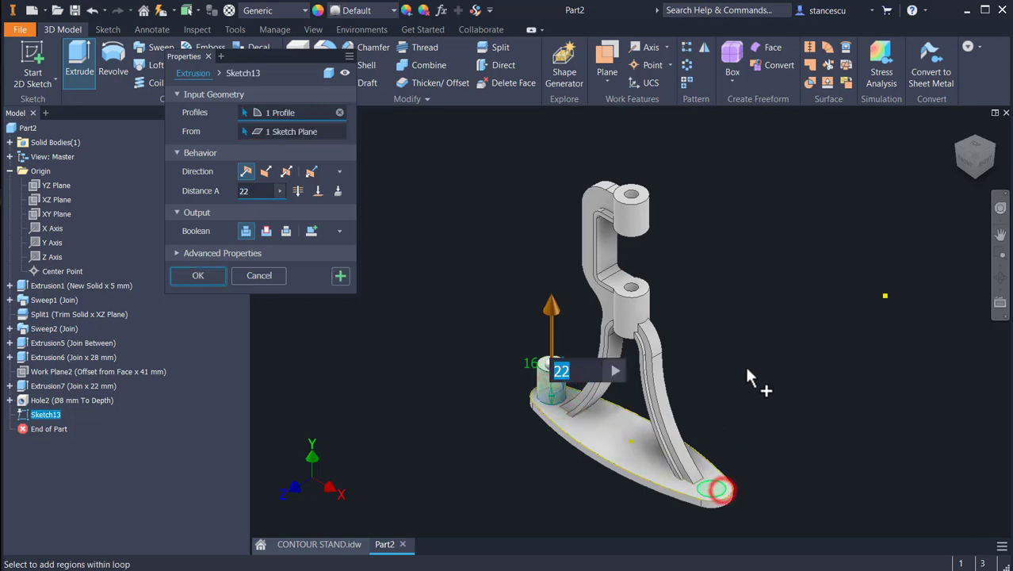
left_click(321, 544)
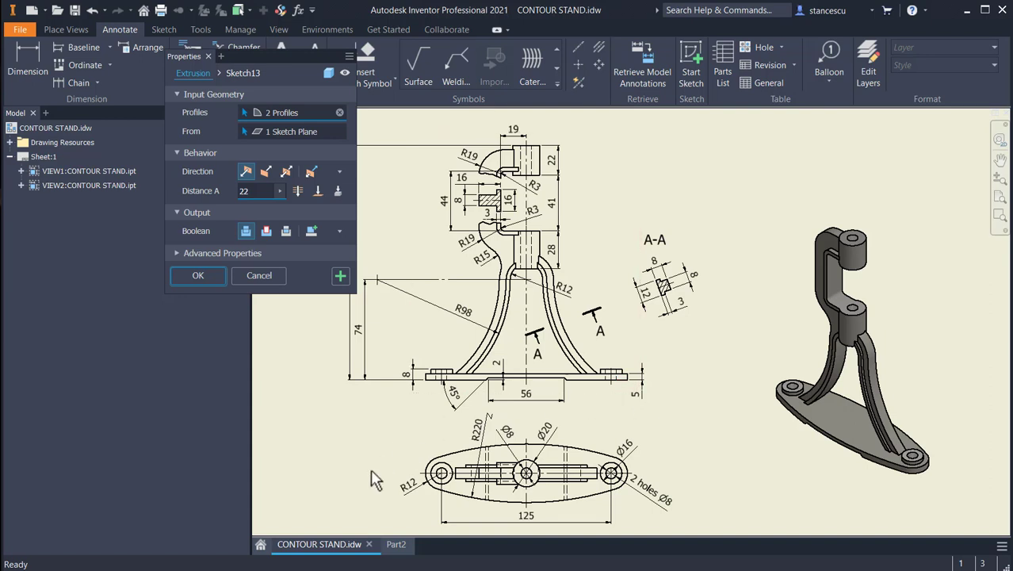
left_click(400, 544)
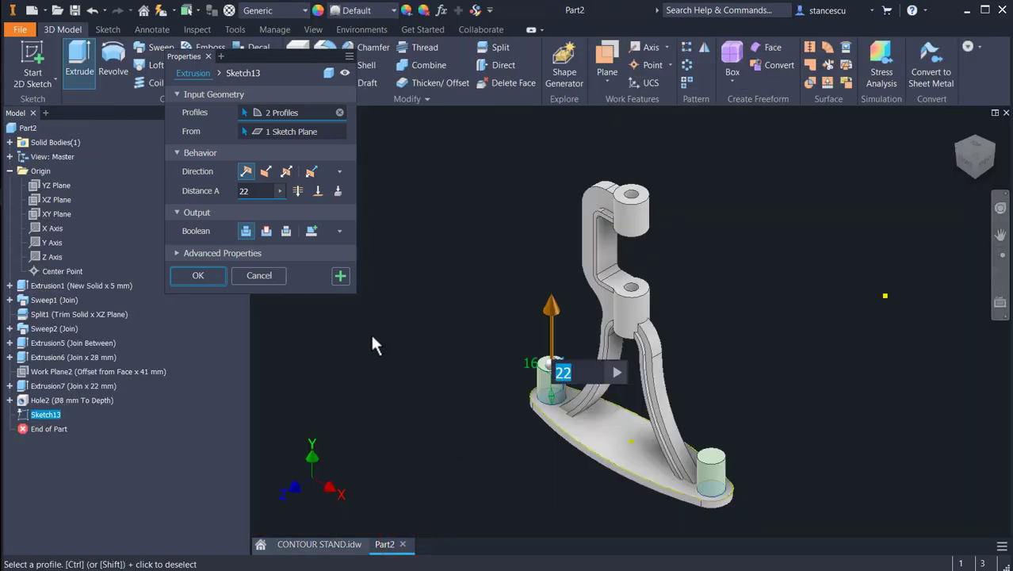
type("-5")
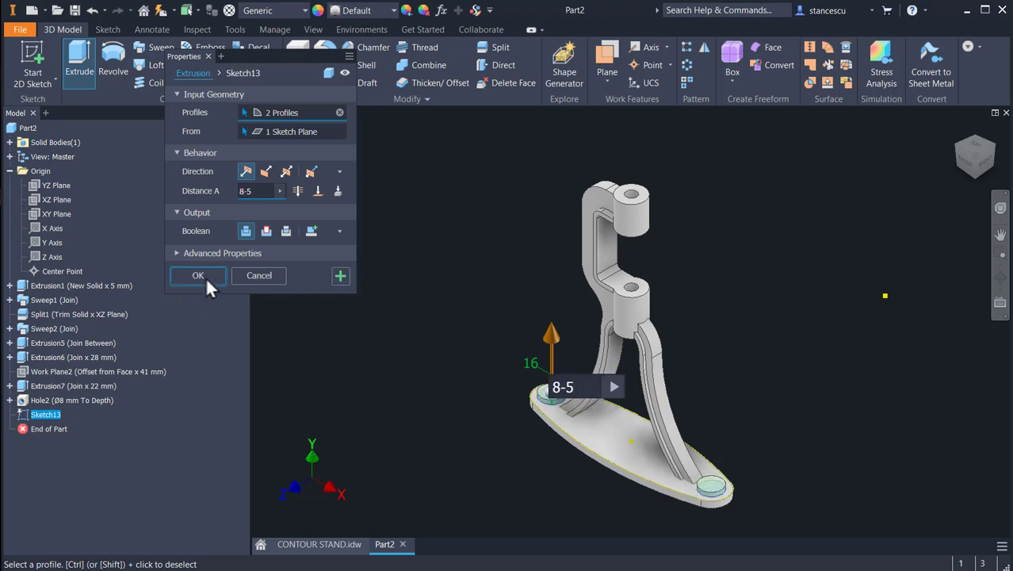
left_click(212, 270)
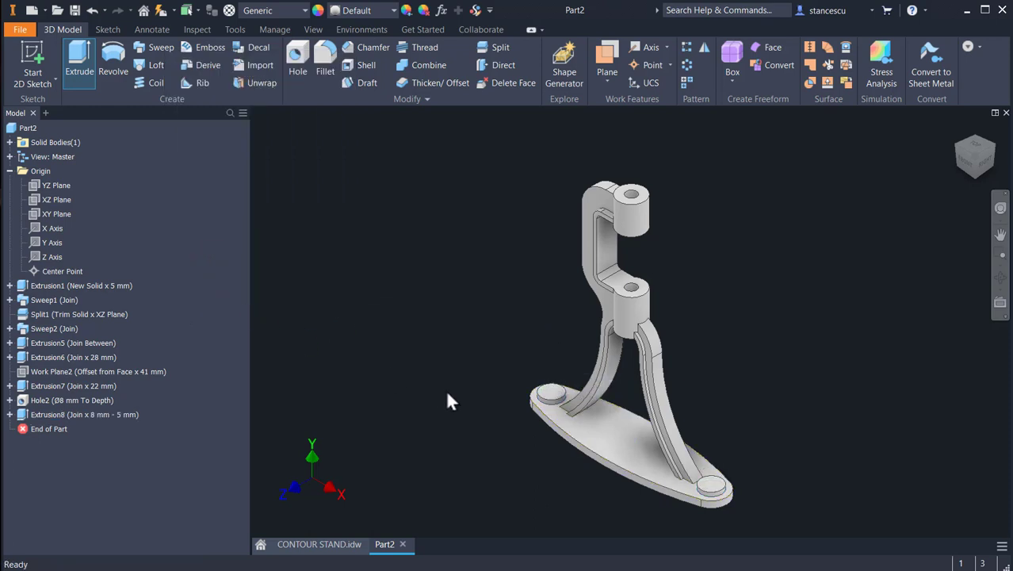
Check the base holes in the CONTOUR STAND drawing and create a simple 8 mm through-all hole concentric with the negative X end boss.
left_click(322, 547)
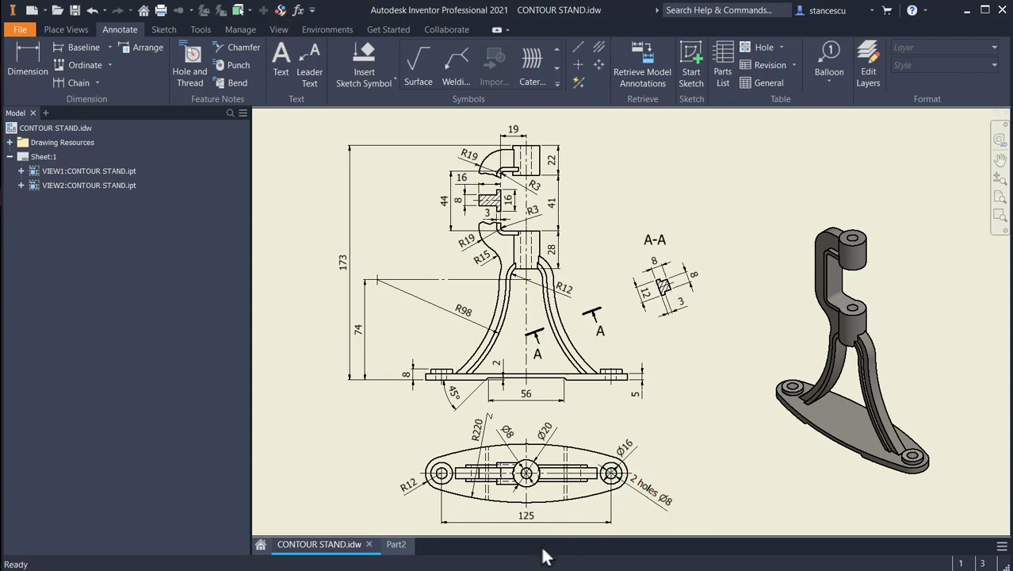
left_click(401, 546)
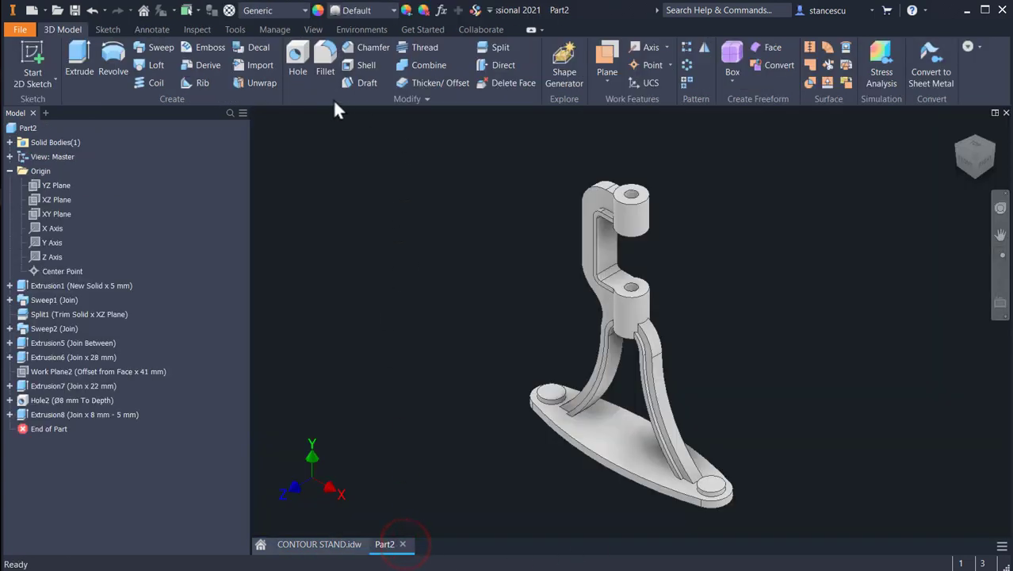
left_click(298, 63)
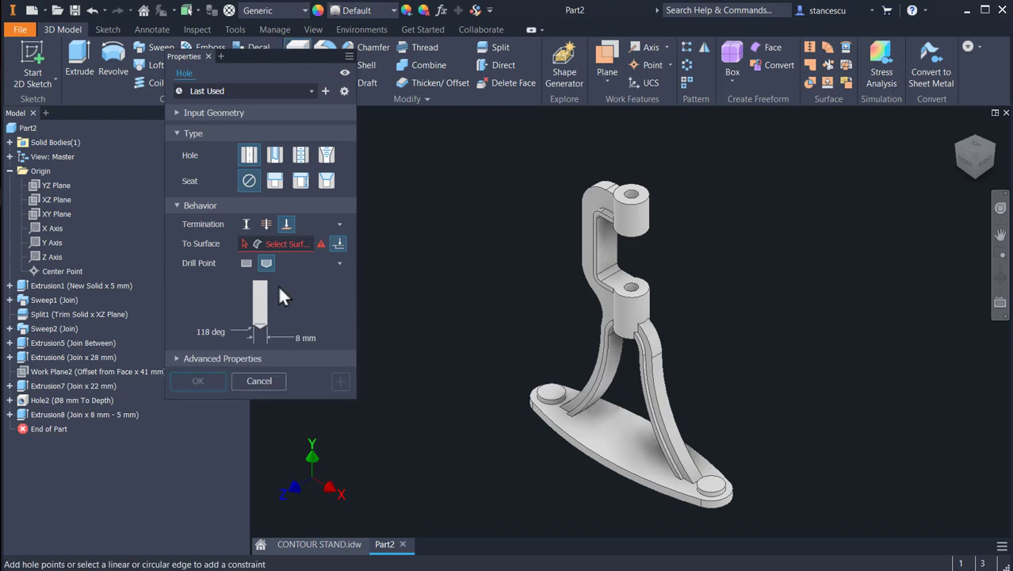
left_click(264, 224)
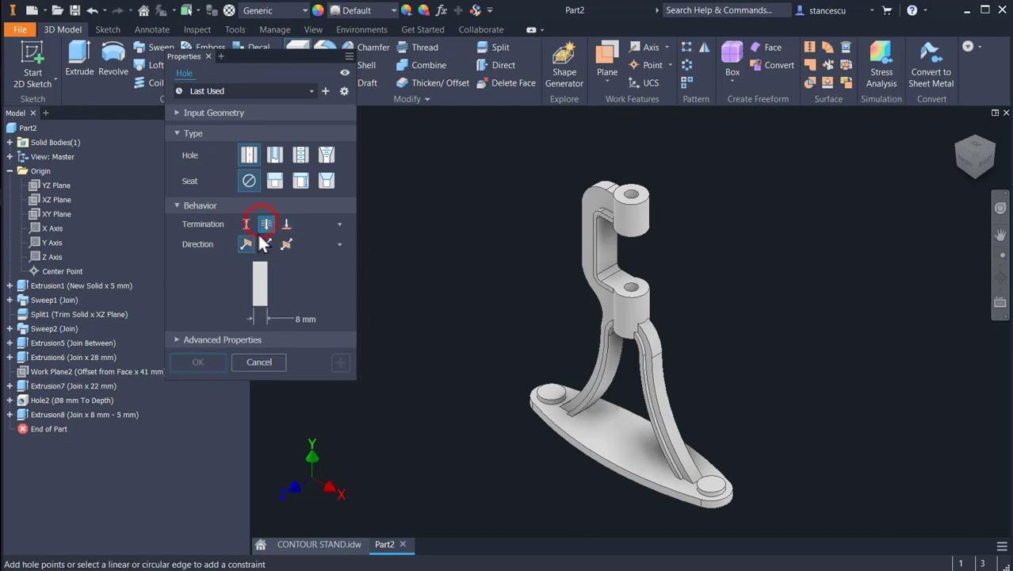
scroll(548, 366, "up", 6)
middle_click_drag(570, 404, 488, 143)
left_click(497, 275)
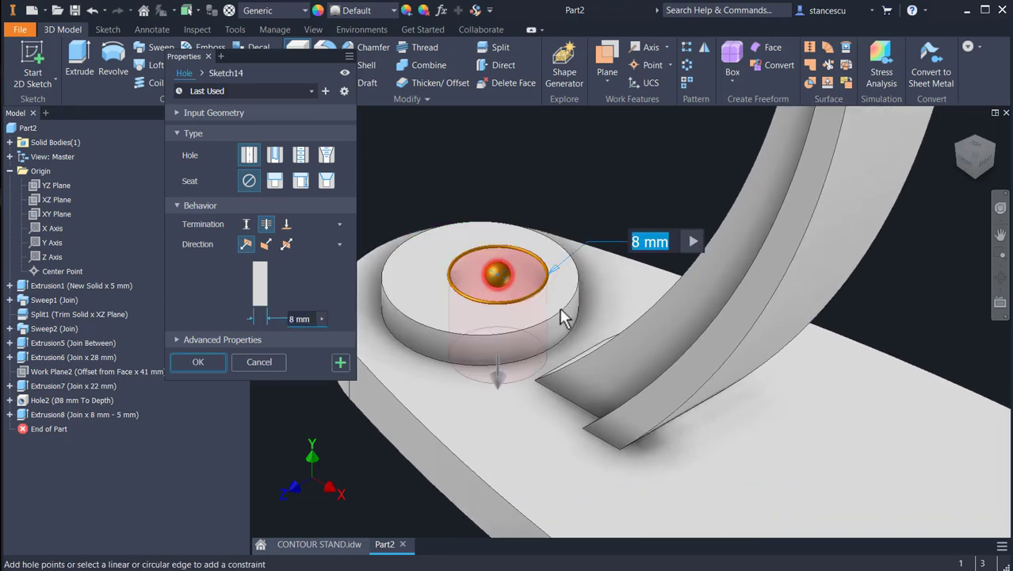
left_click(556, 315)
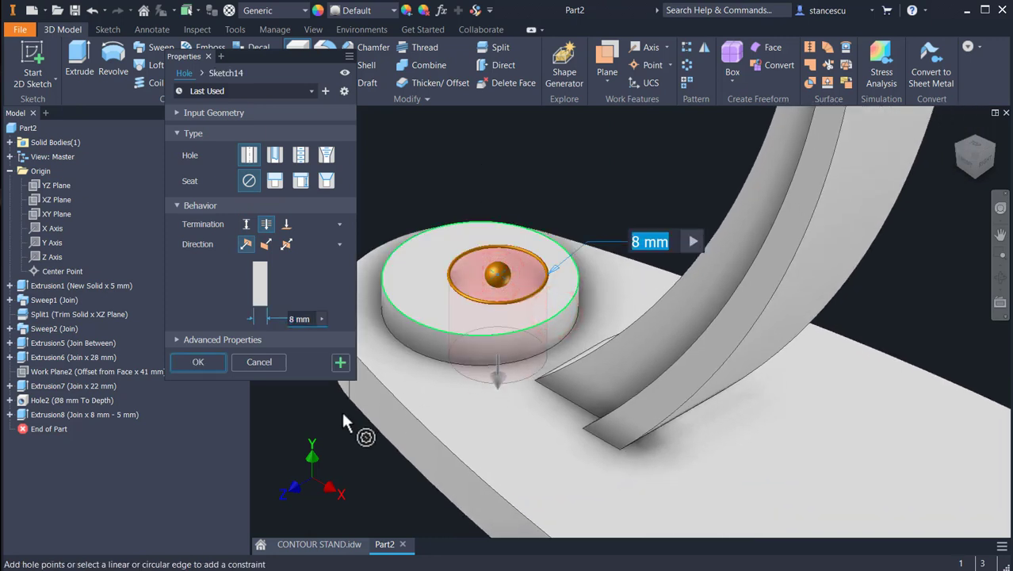
left_click(340, 363)
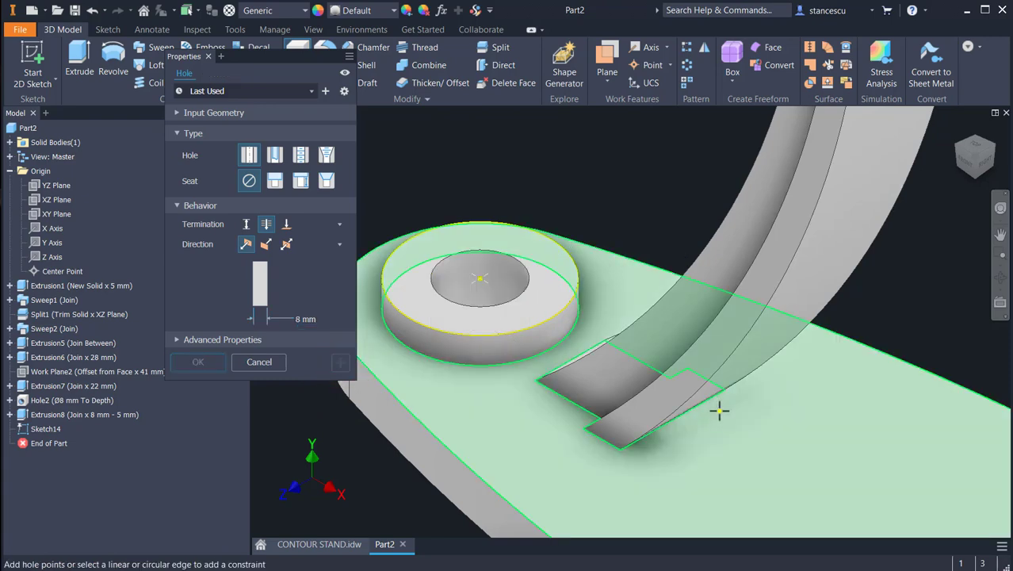
Create a simple 8 mm through-all hole concentric with the boss on the base plate's positive X end and return to the home view.
scroll(782, 464, "down", 4)
middle_click_drag(781, 464, 537, 303)
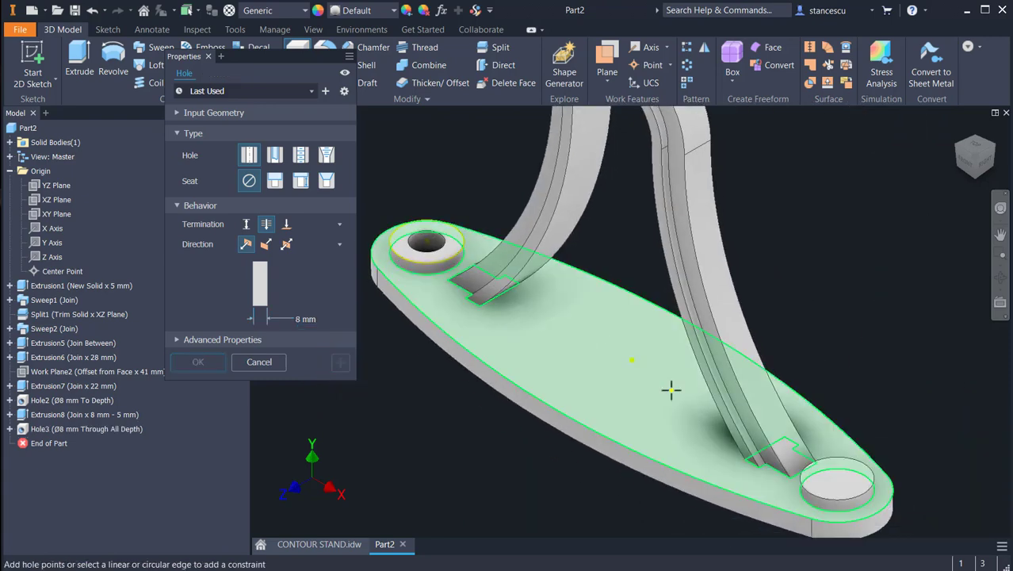
left_click(847, 482)
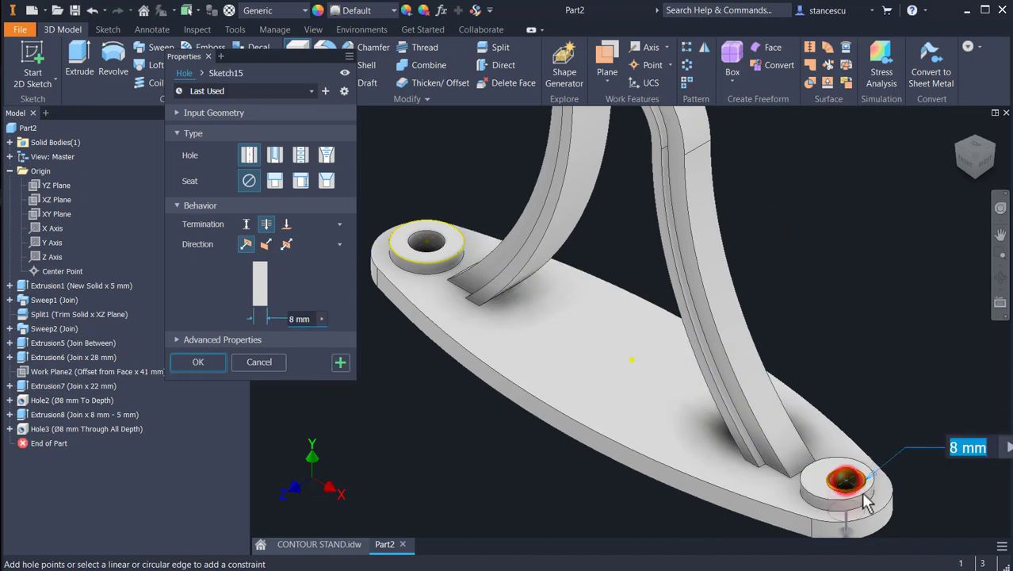
left_click(810, 498)
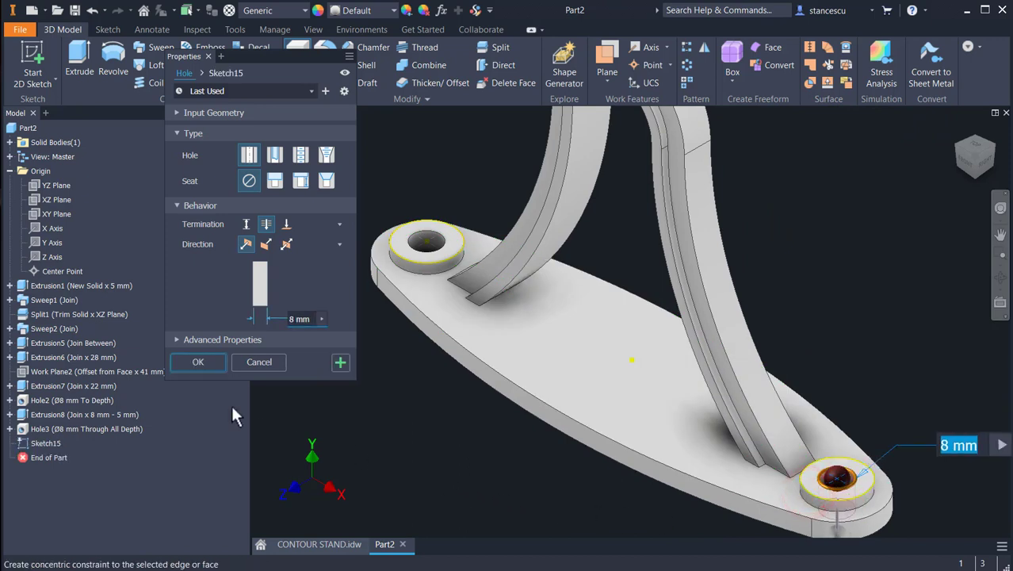
left_click(198, 361)
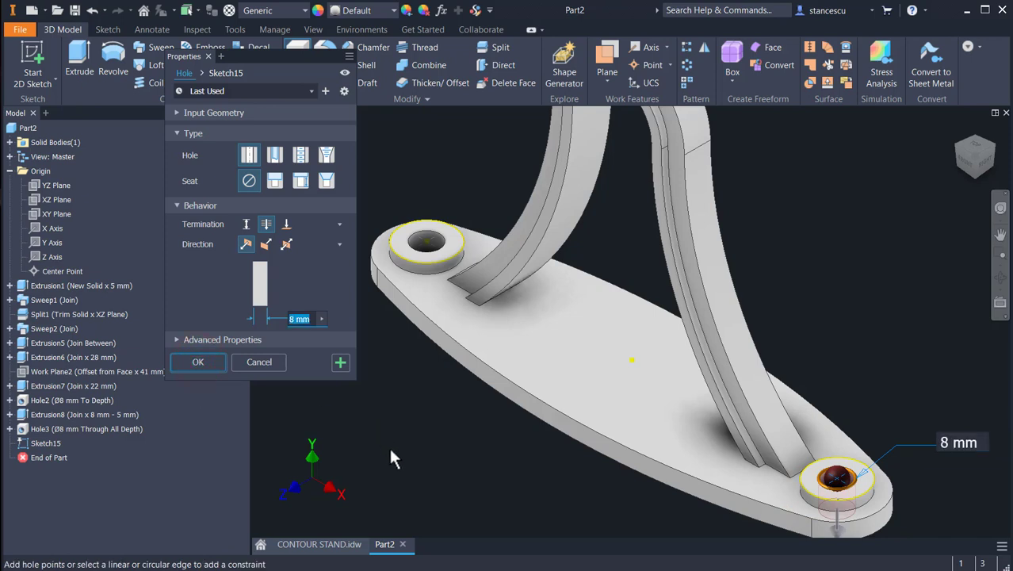
left_click(206, 359)
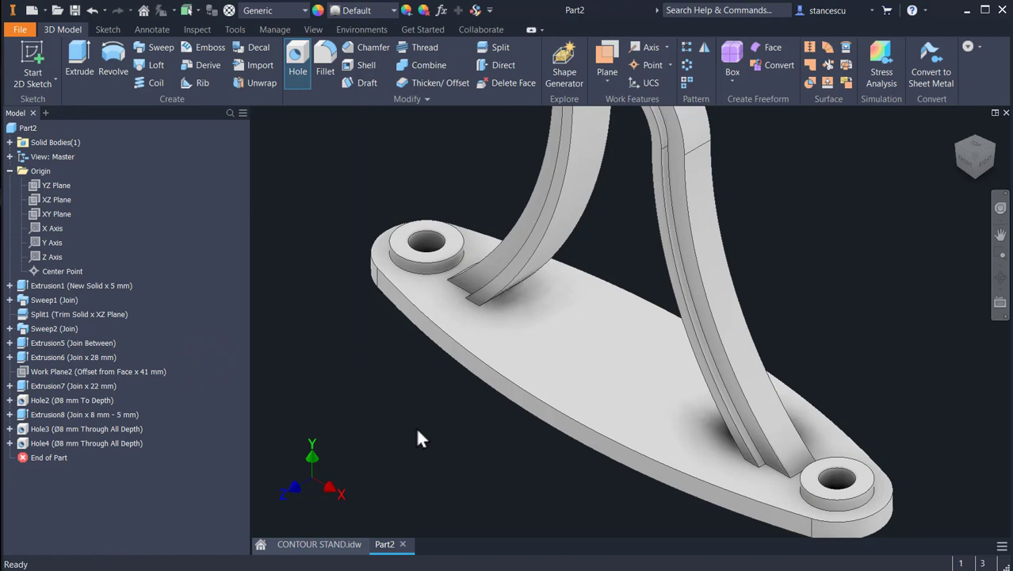
key("F6")
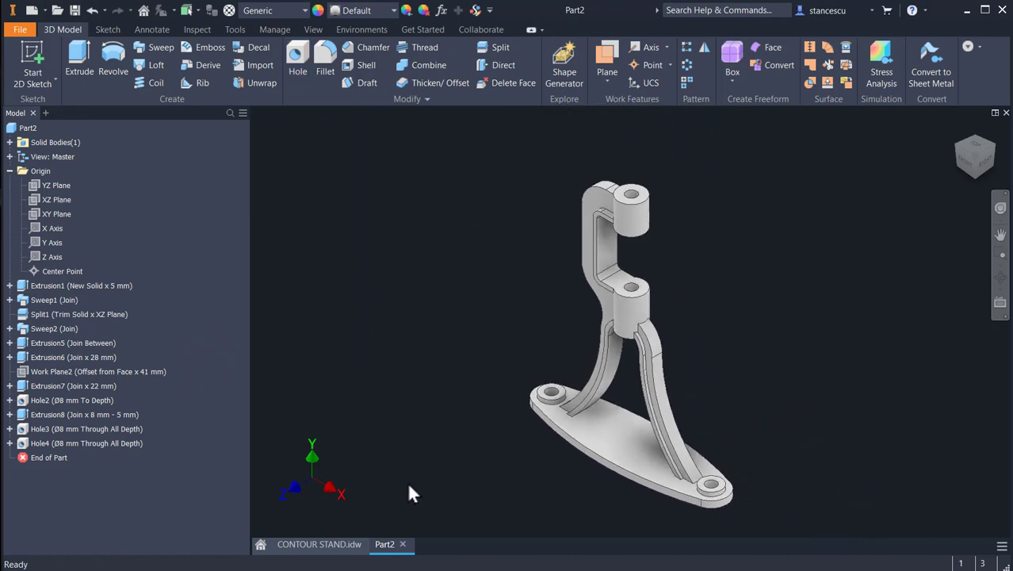
Check the recess under the base plate in the CONTOUR STAND drawing and start a sketch on the XY plane.
left_click(328, 544)
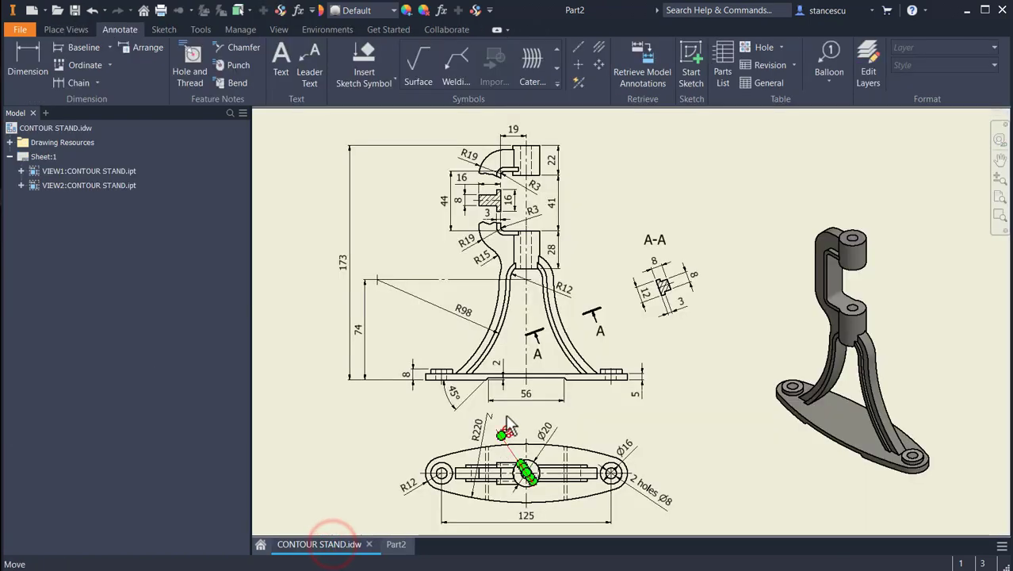
scroll(524, 380, "up", 3)
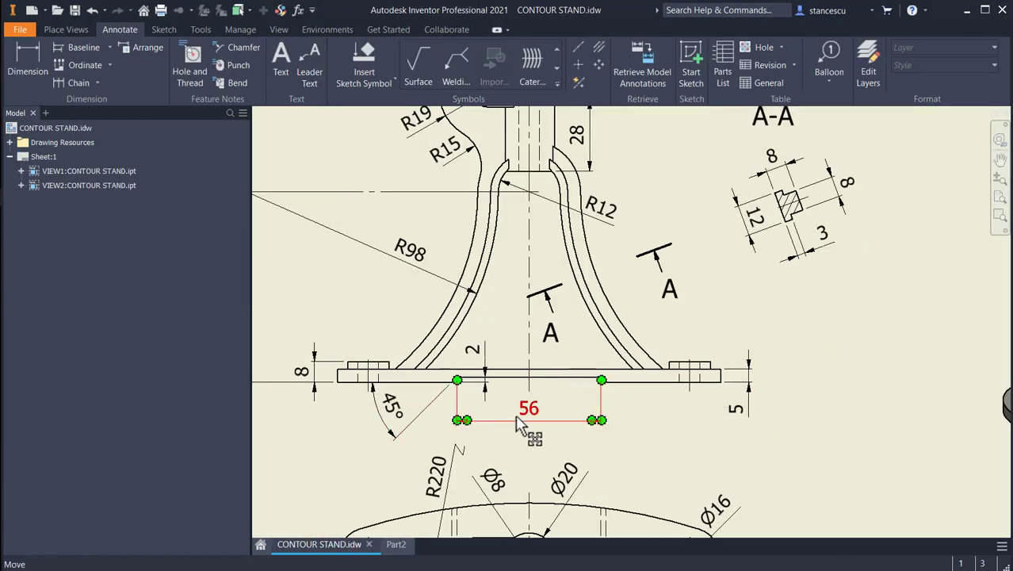
scroll(601, 379, "up", 2)
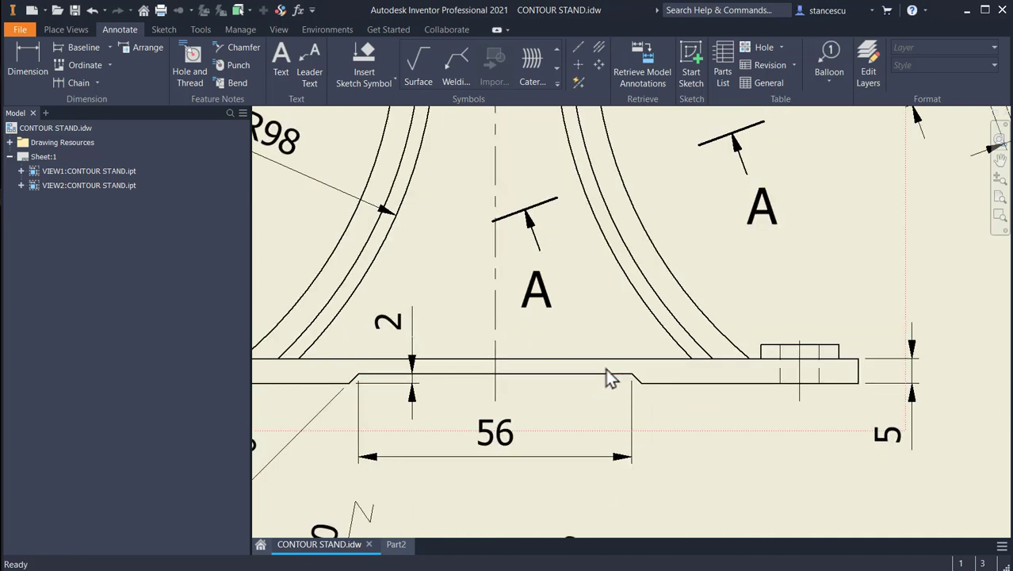
mouse_move(452, 428)
middle_mouse_down()
mouse_move(506, 390)
mouse_move(558, 386)
middle_mouse_up()
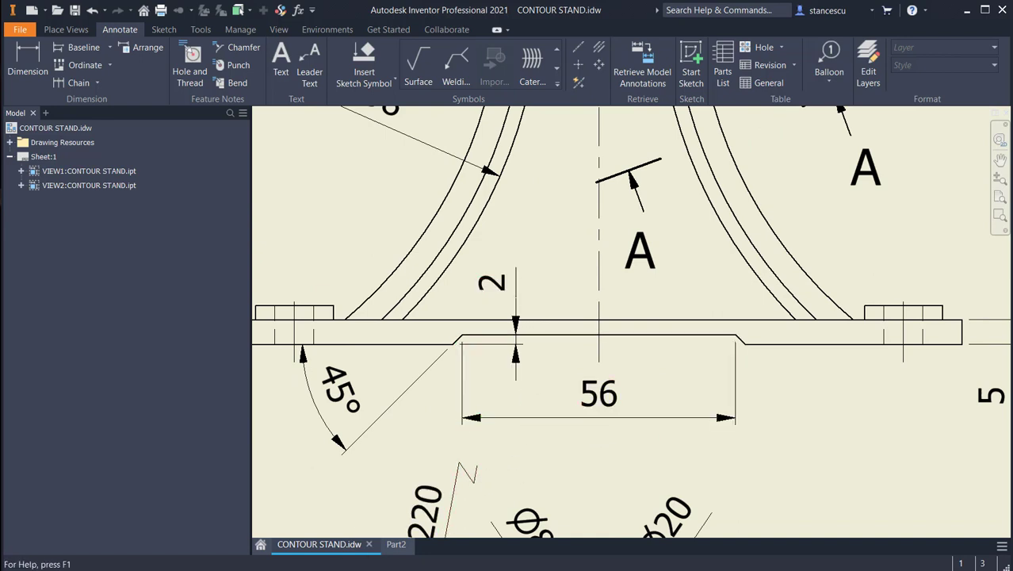
left_click(396, 545)
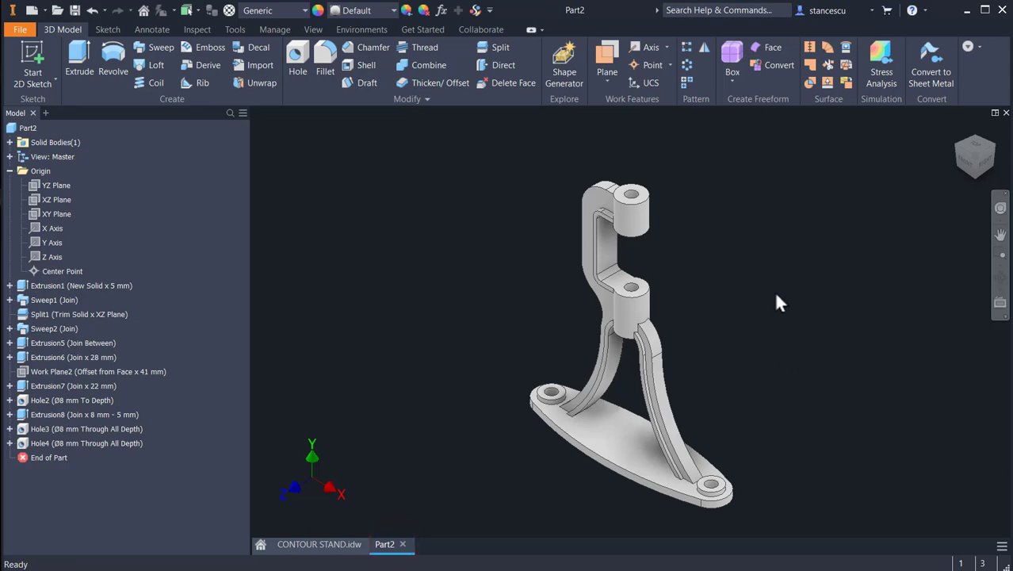
left_click(47, 211)
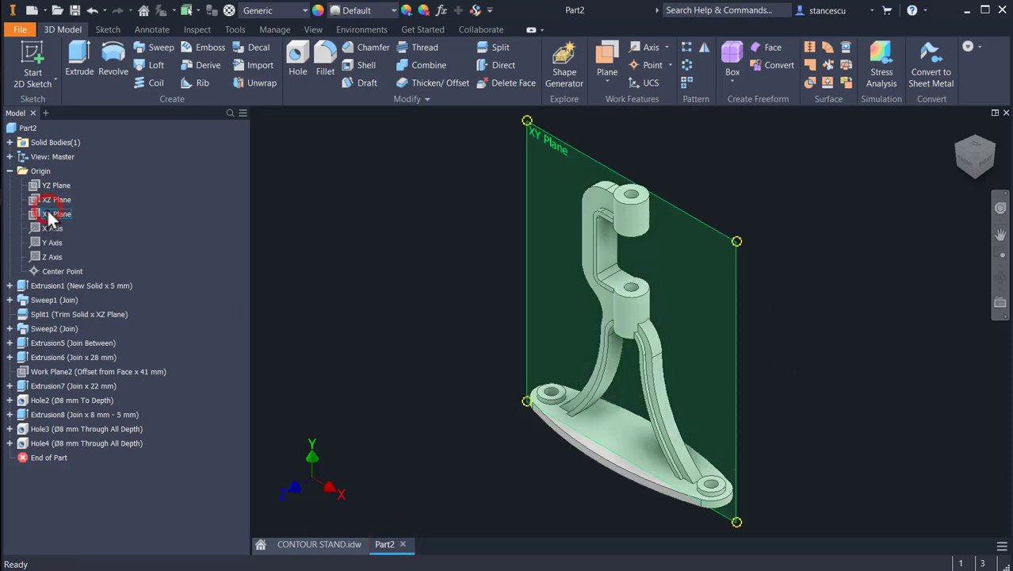
left_click(281, 236)
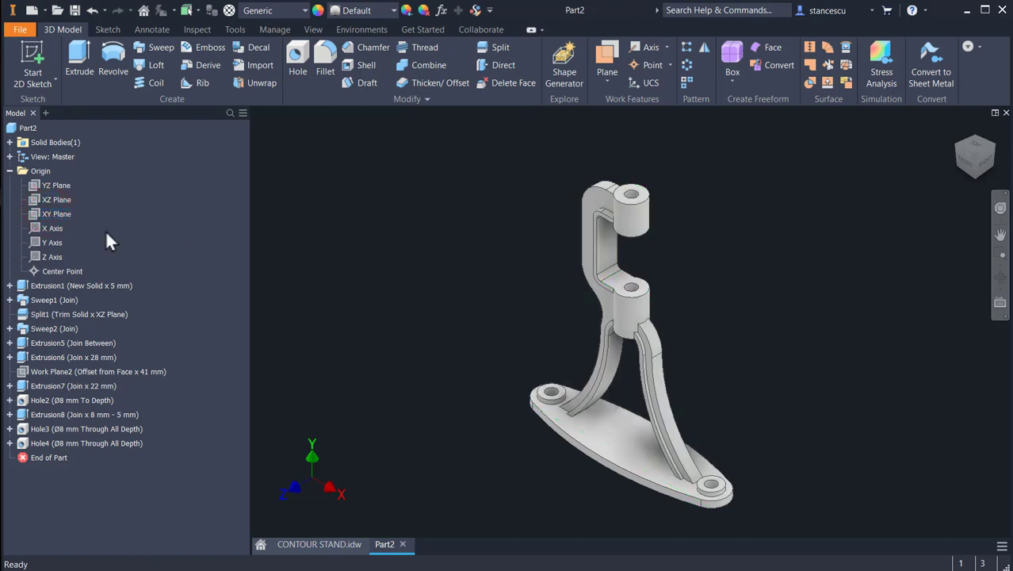
left_click(52, 211)
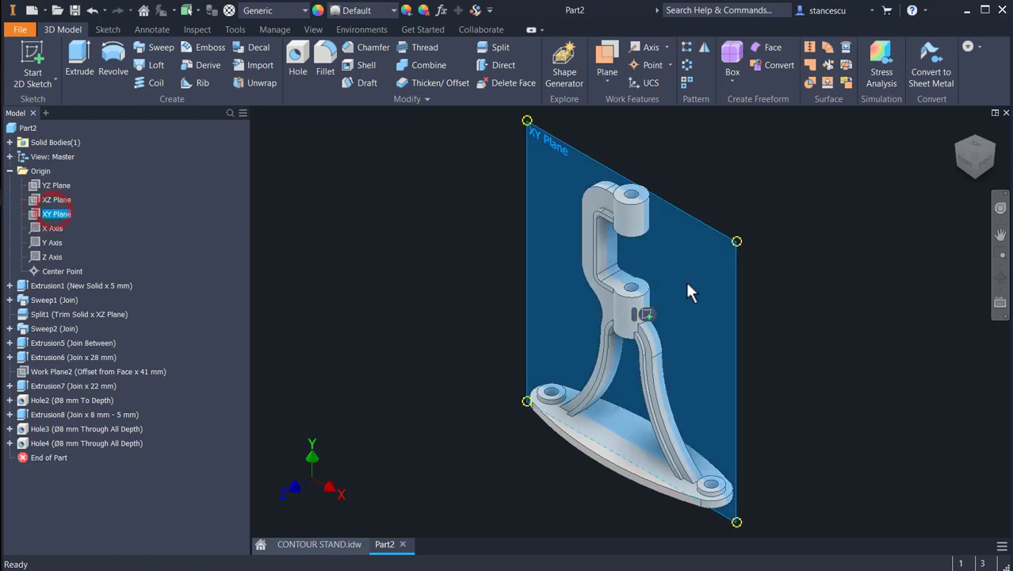
left_click(647, 317)
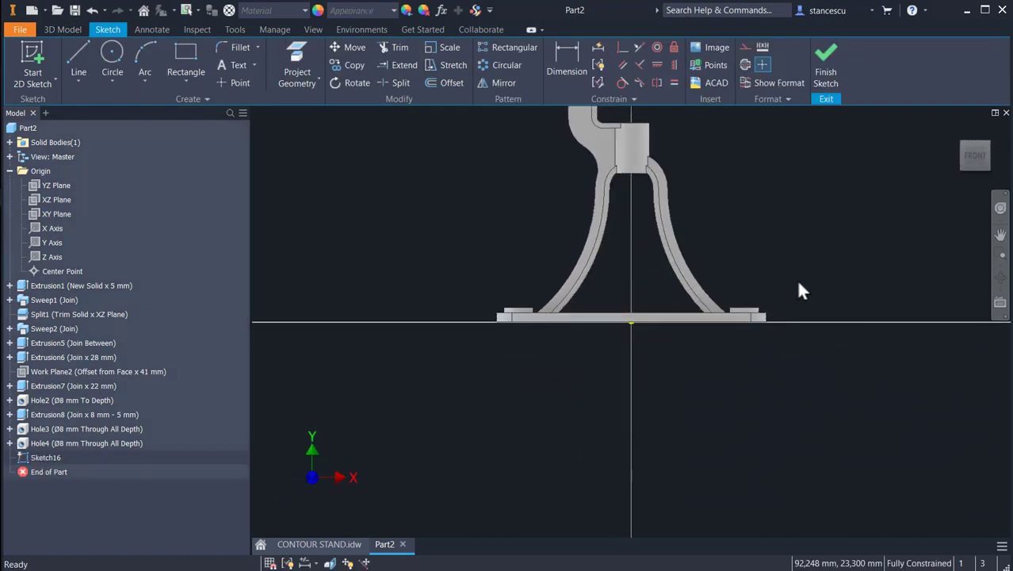
Slice the graphics at the sketch plane and sketch a closed trapezoid below the base plate, its shorter upper edge about 64 mm long.
key("F7")
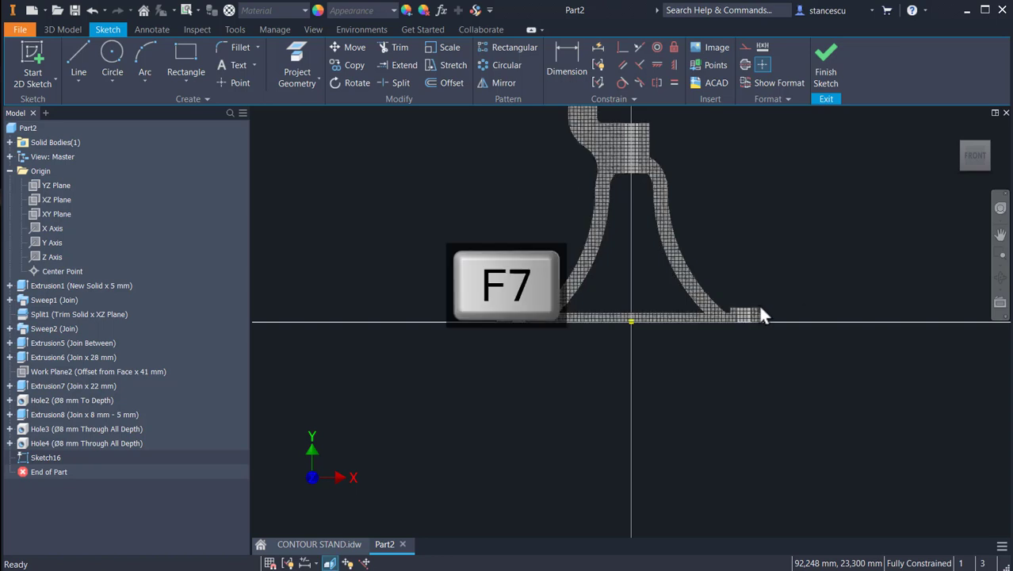
scroll(599, 364, "up", 3)
middle_click_drag(601, 363, 603, 376)
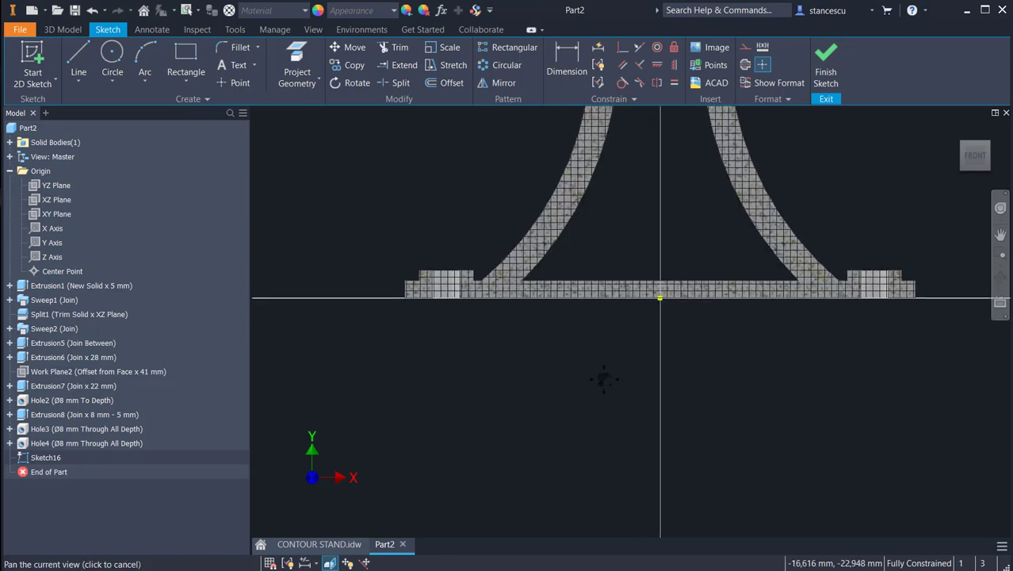
left_click(76, 67)
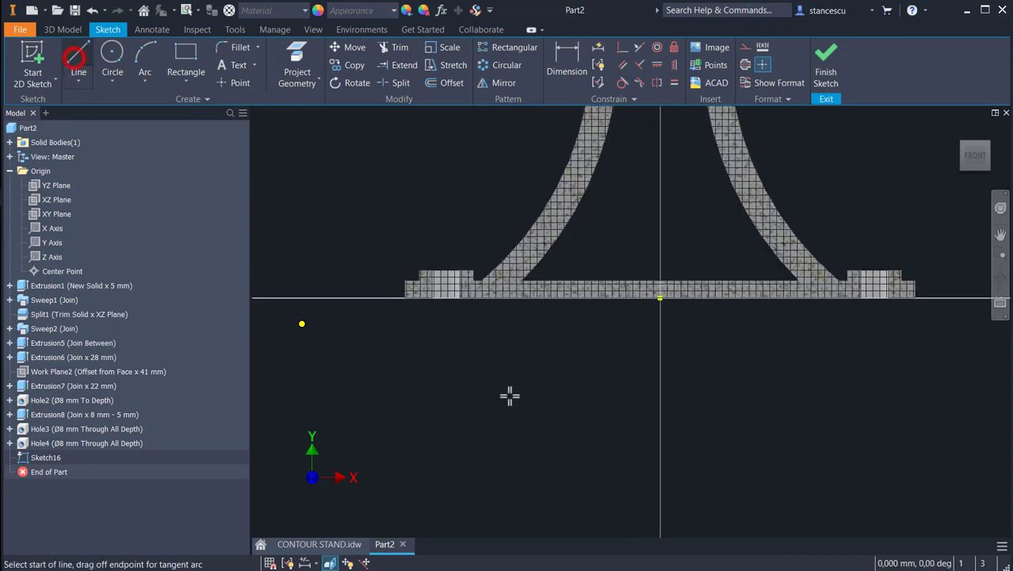
left_click(532, 411)
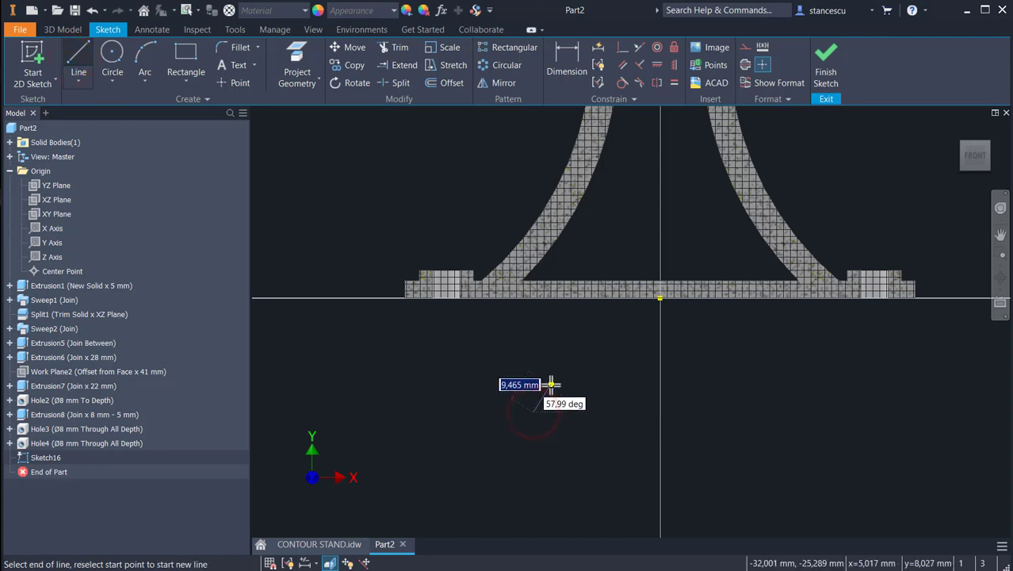
left_click(552, 387)
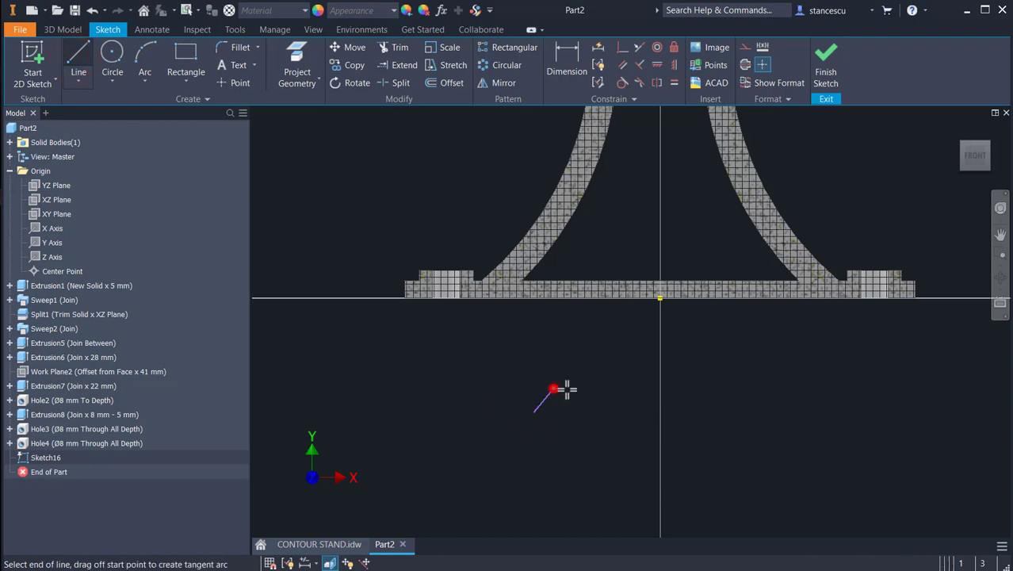
left_click(773, 388)
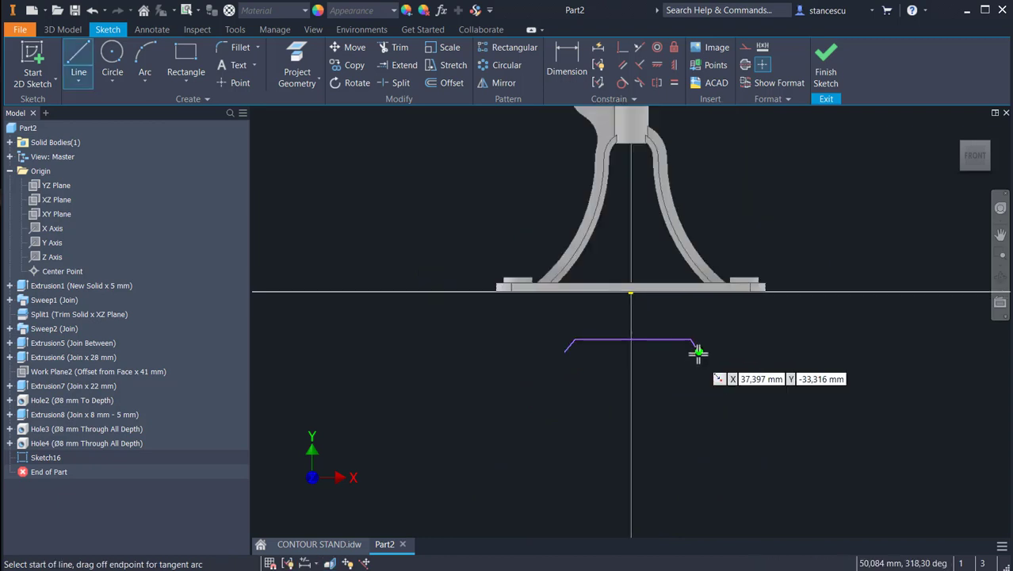
left_click(698, 352)
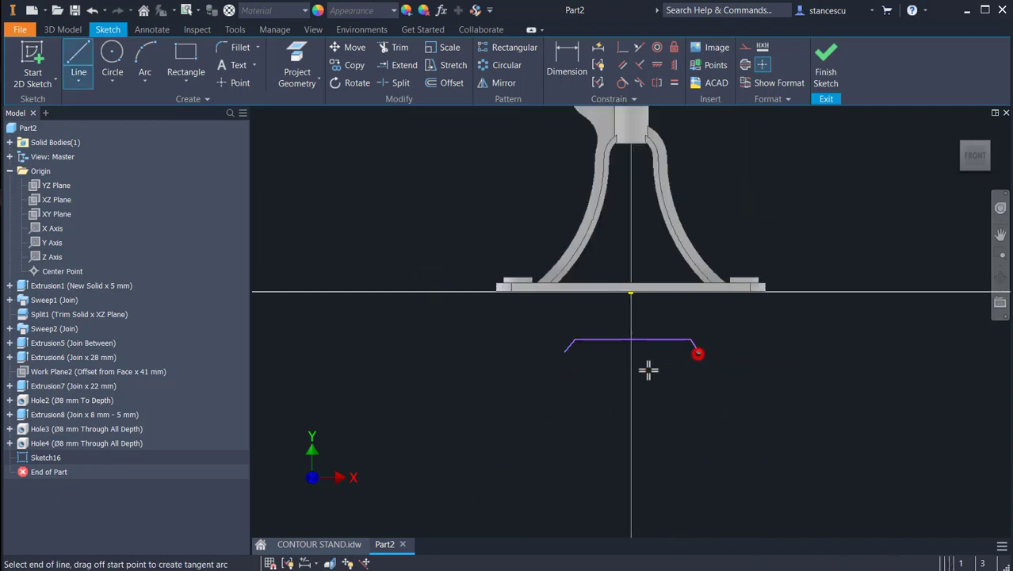
double_click(562, 351)
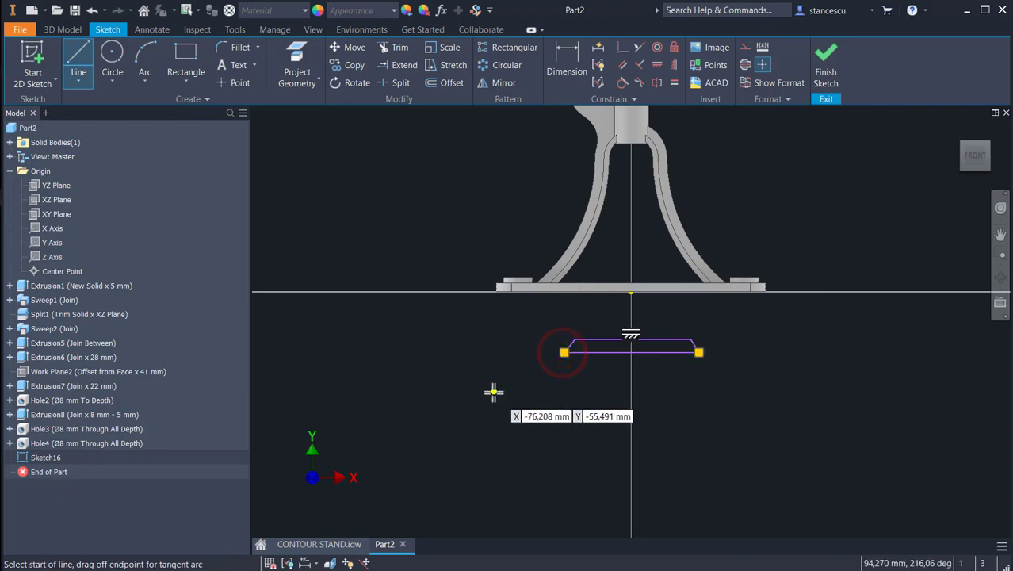
Apply an equal constraint to the two slanted sides of the trapezoid.
left_click(673, 81)
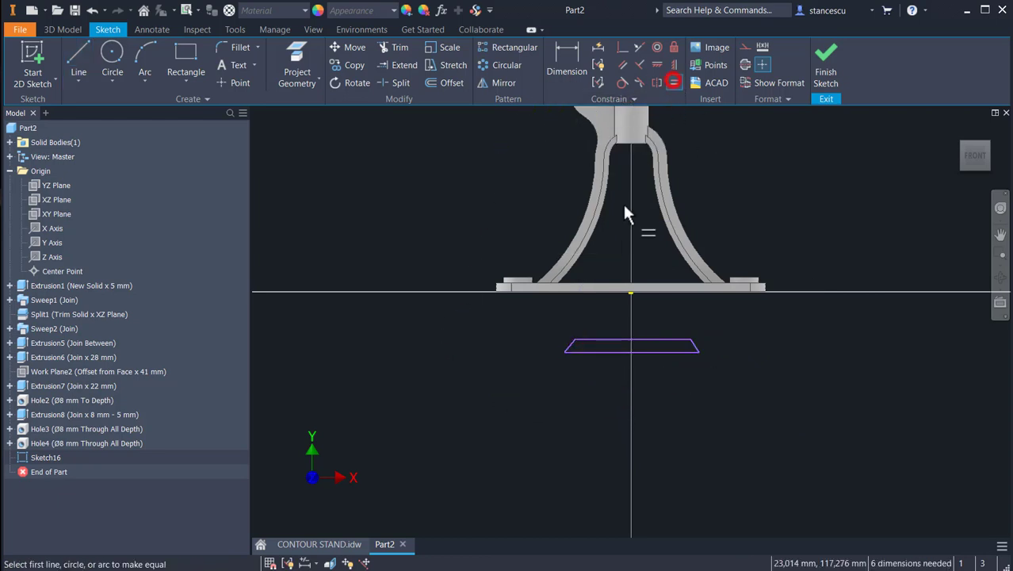
left_click(569, 347)
left_click(693, 348)
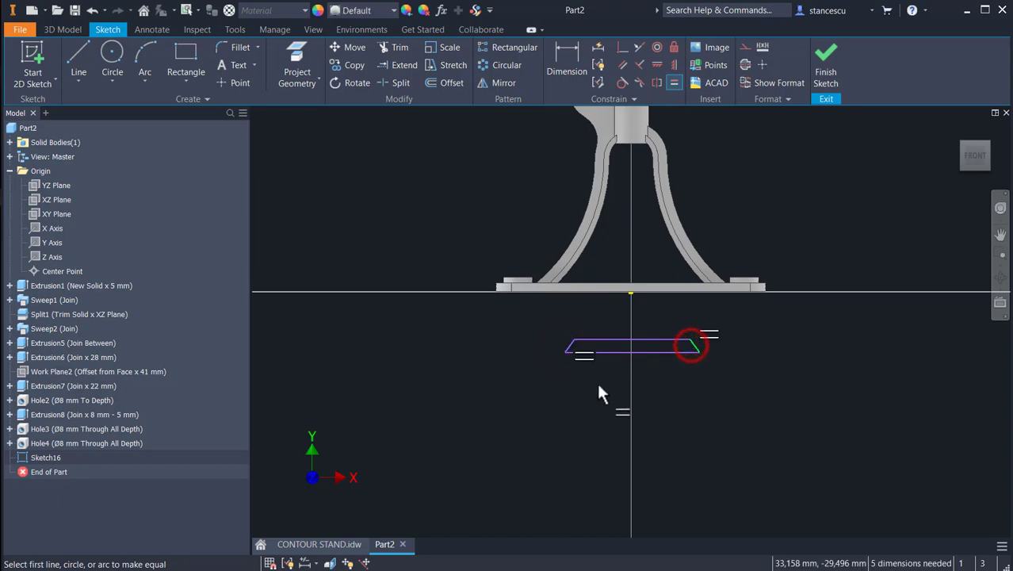
Dimension the trapezoid's upper edge to 56 mm.
left_click(566, 68)
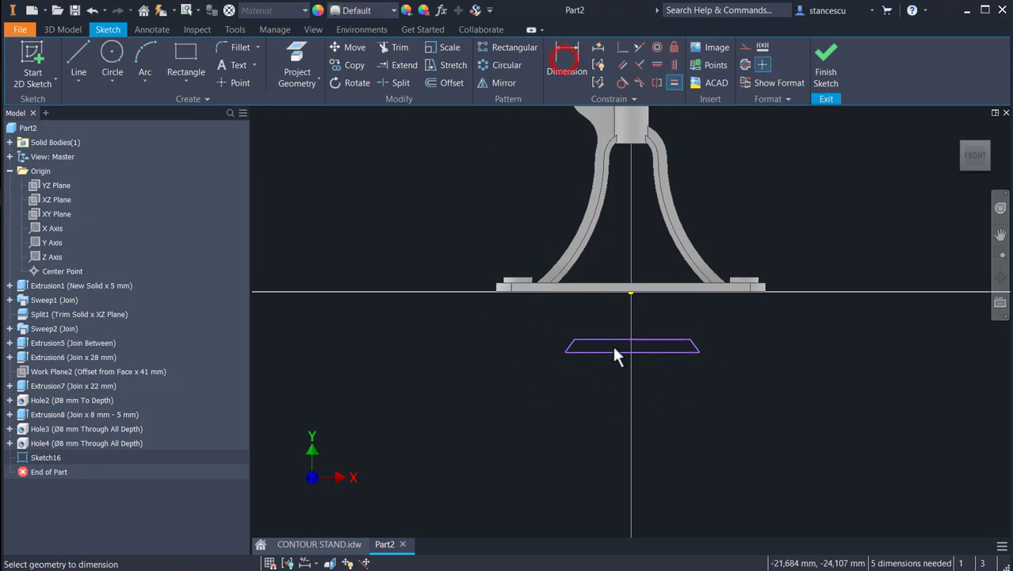
left_click(607, 334)
left_click(613, 326)
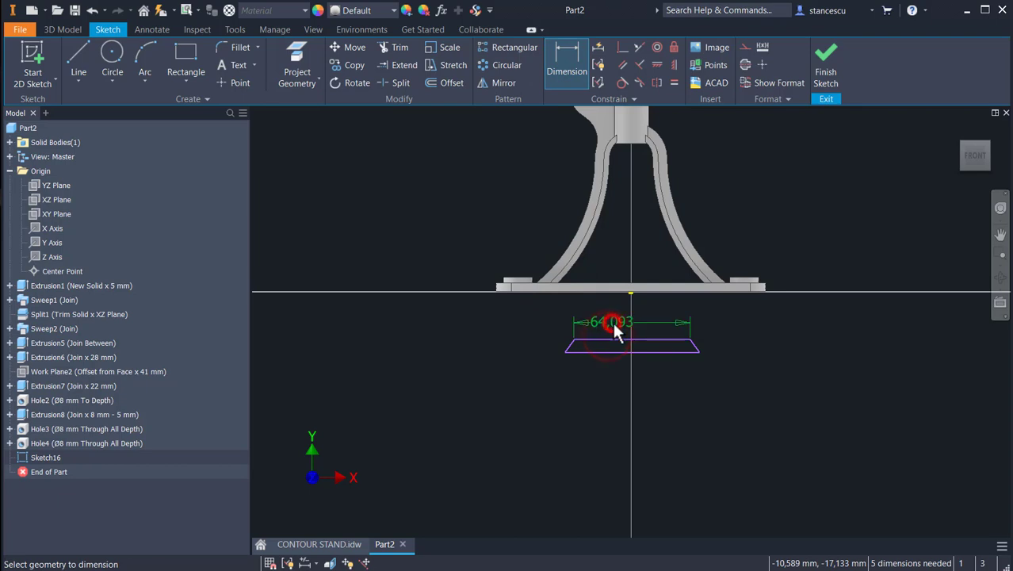
type("56")
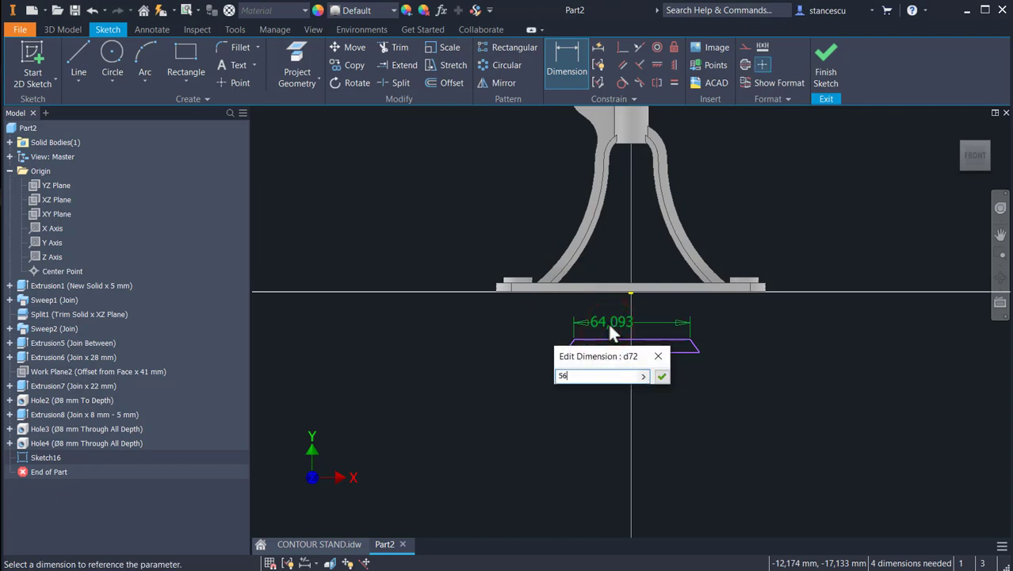
key("Return")
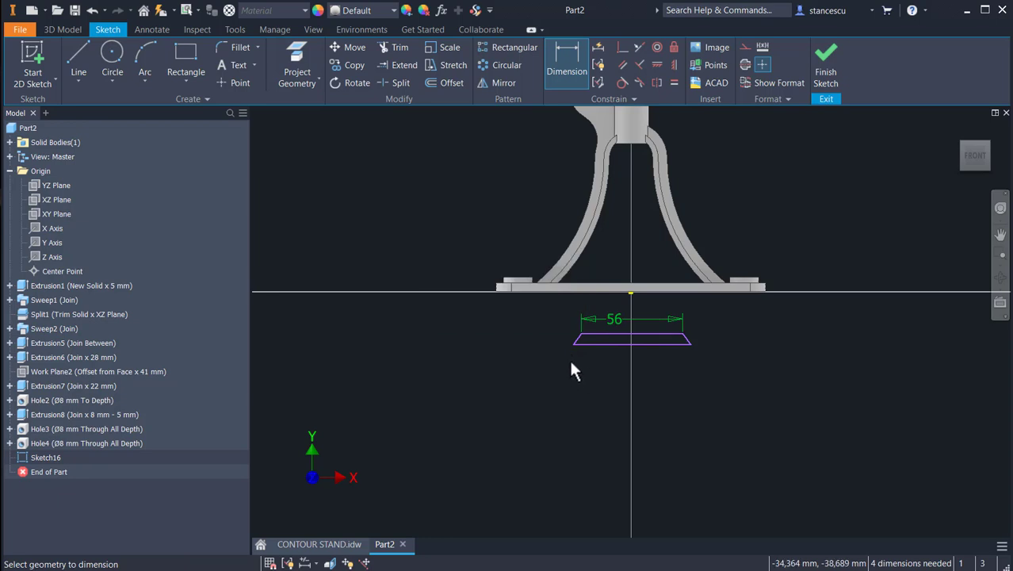
Dimension the angle between the trapezoid's negative X slanted side and its lower edge to 45 degrees.
scroll(573, 346, "down", 3)
left_click(586, 326)
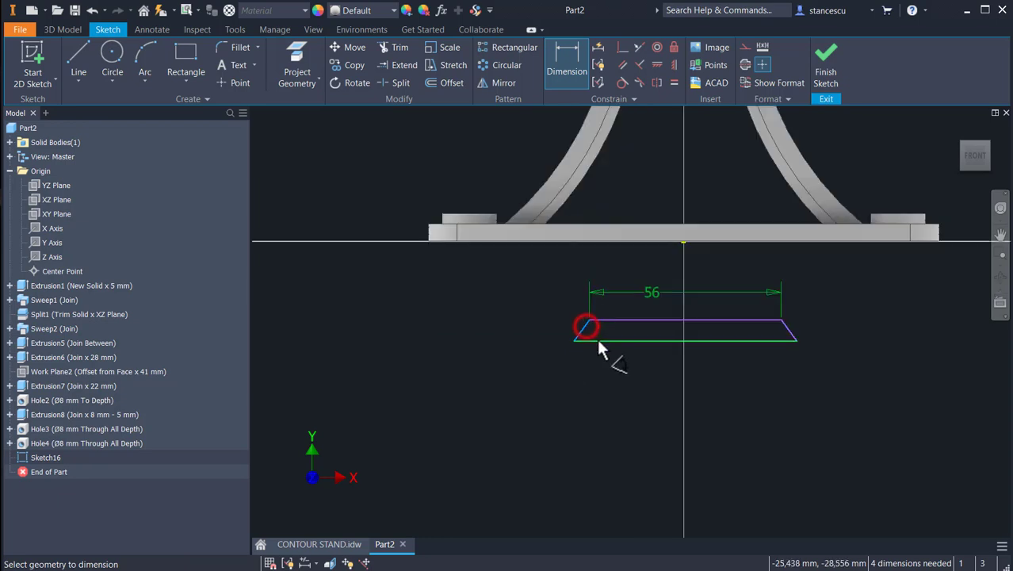
left_click(595, 340)
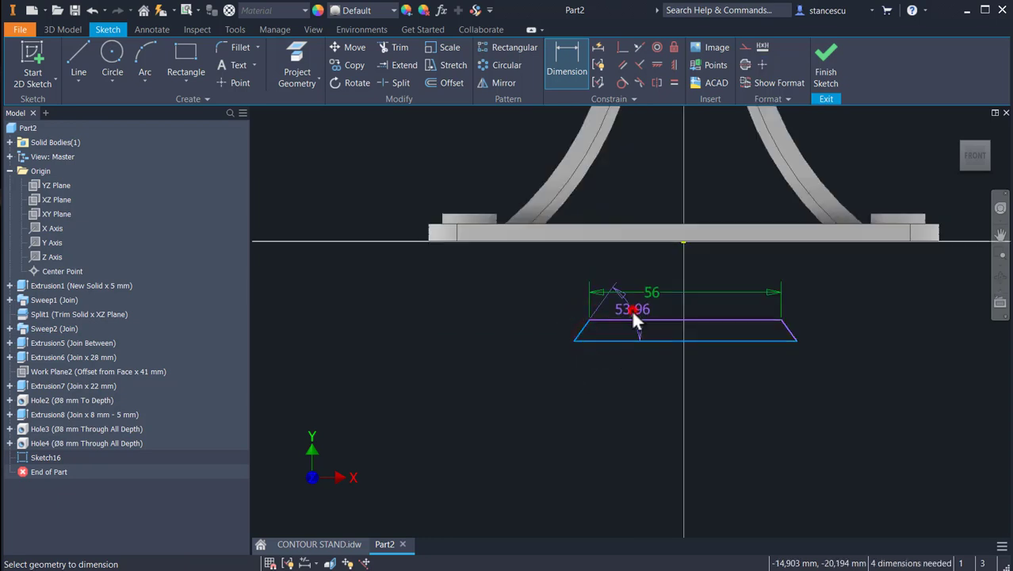
left_click(631, 310)
type("45")
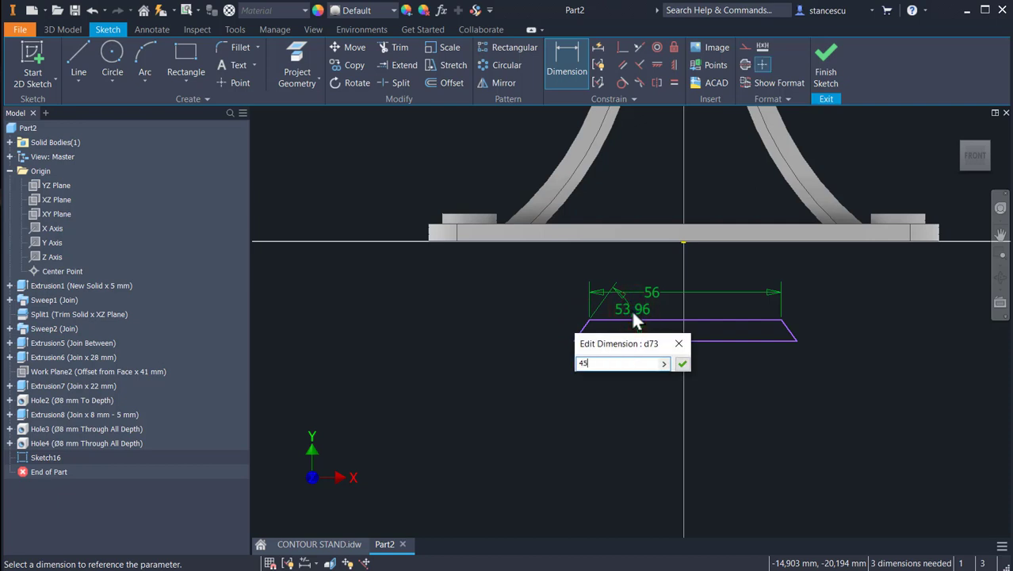
key("Return")
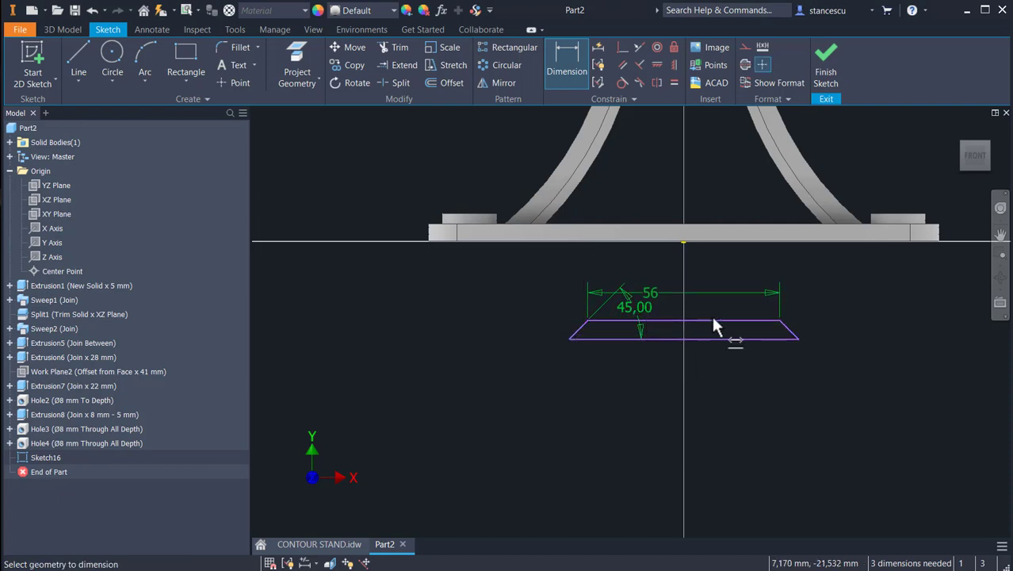
Dimension the trapezoid's height between its upper and lower edges to 2 mm.
left_click(716, 322)
left_click(720, 339)
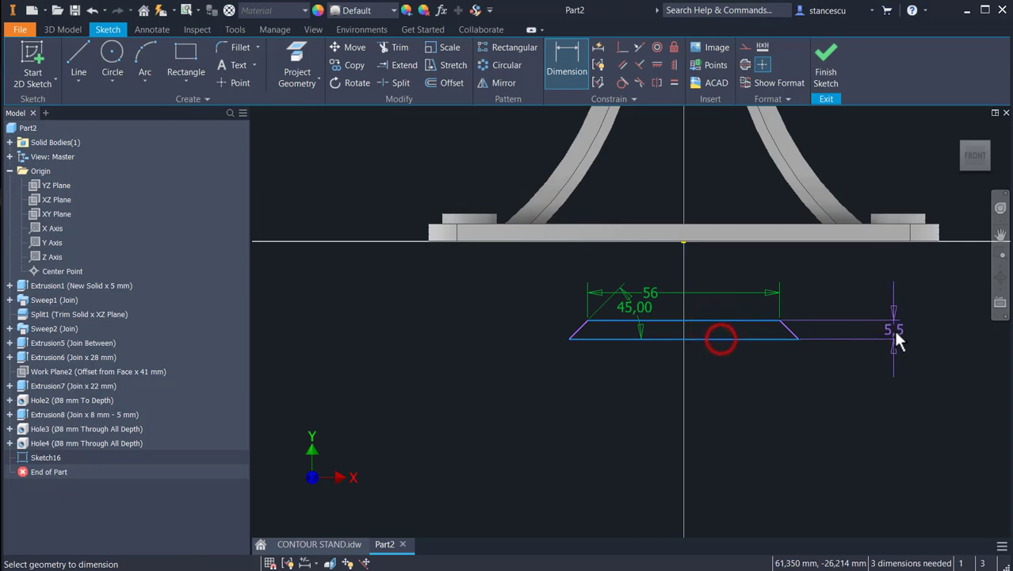
left_click(893, 333)
type("2")
key("Return")
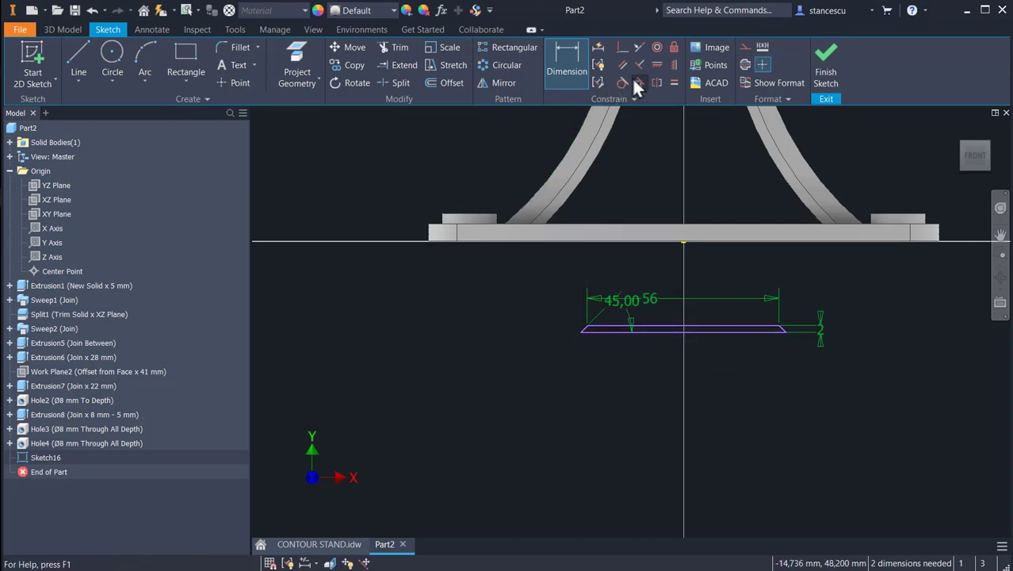
Make the midpoint of the trapezoid's lower edge coincident with the sketch origin at the underside of the base plate.
left_click(623, 49)
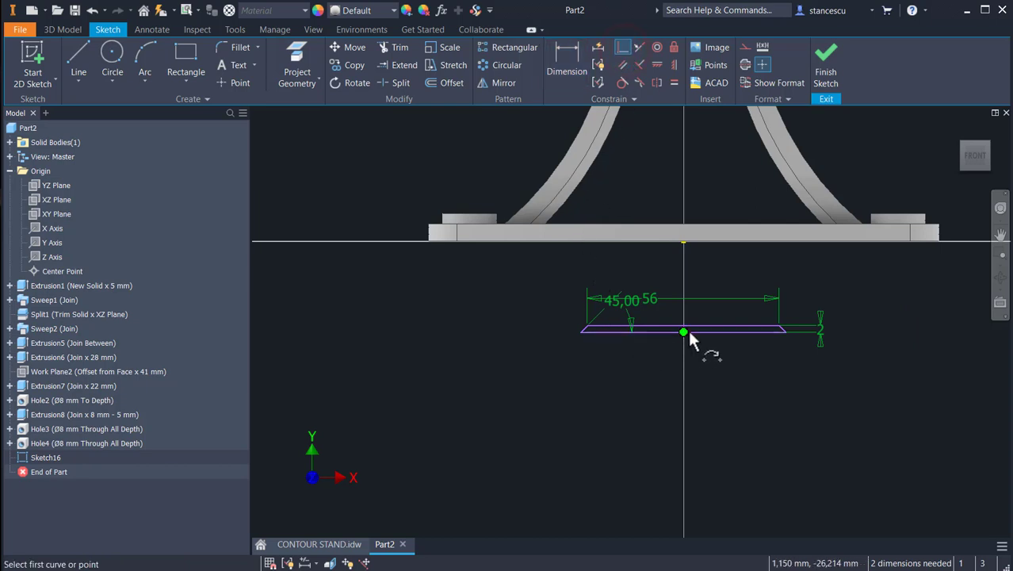
left_click(683, 332)
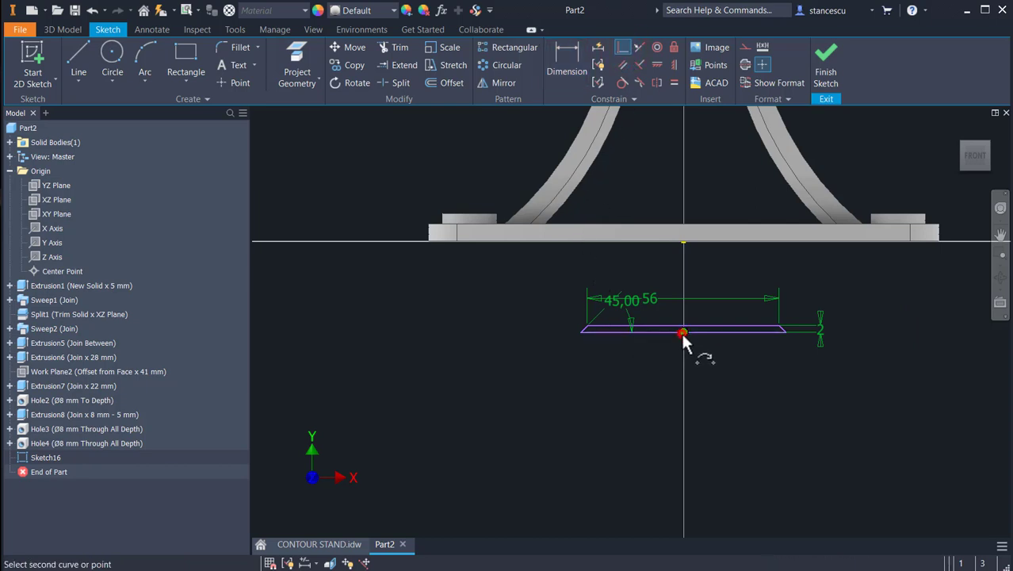
left_click(683, 242)
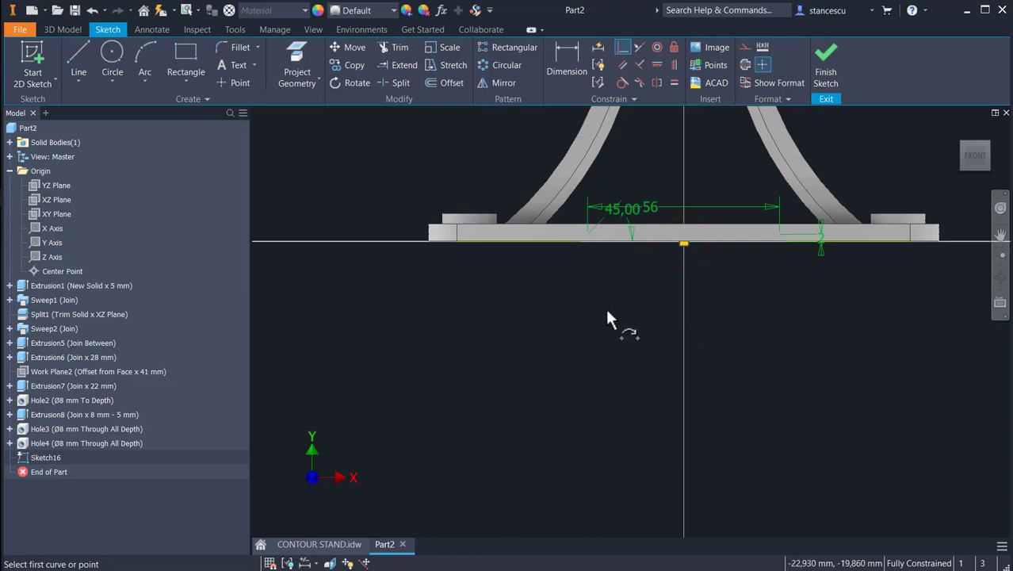
Slice the graphics to expose the recess profile and move the 56 mm dimension higher, clear of the angle dimension.
key("F7")
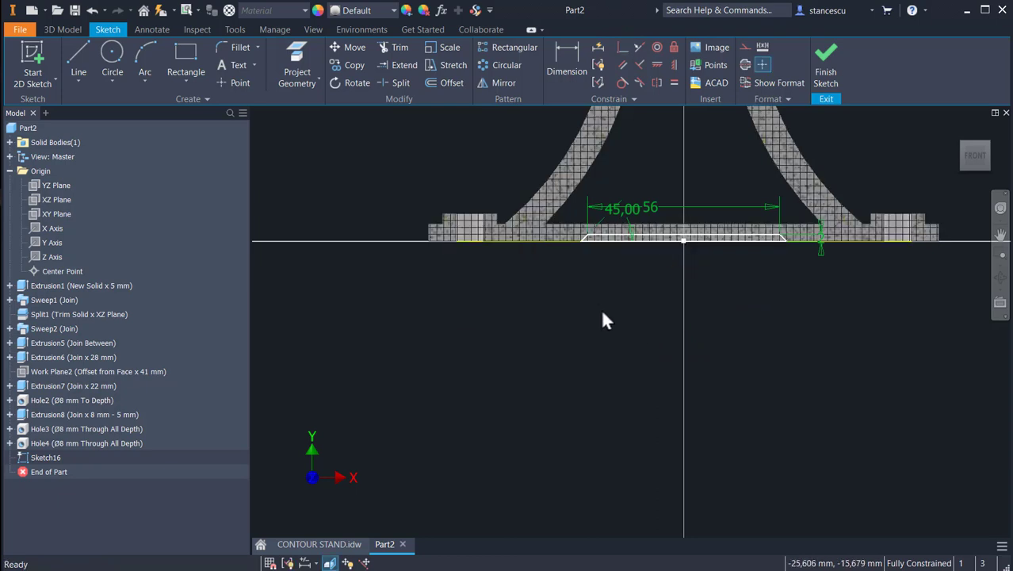
key("Escape")
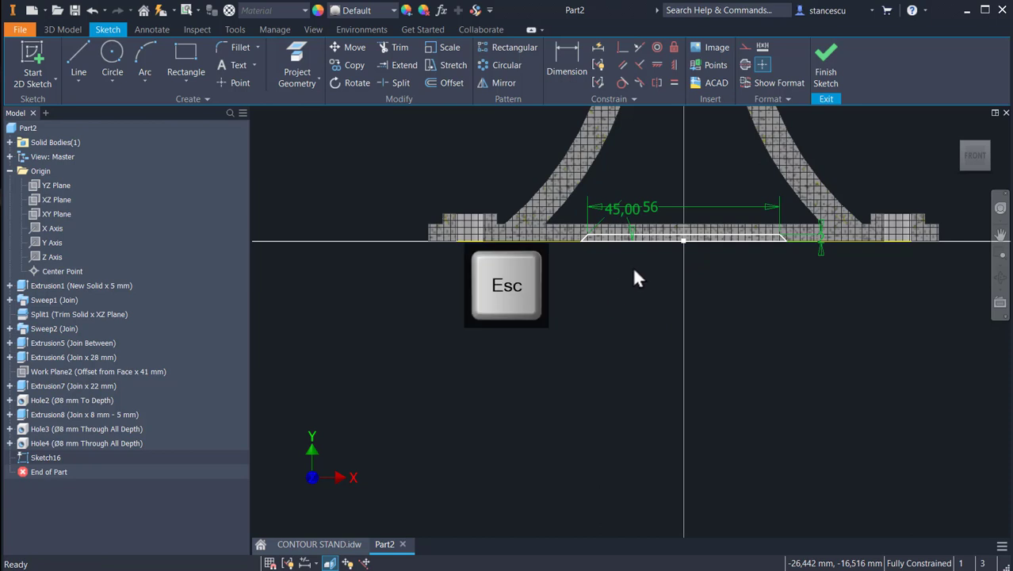
left_click(645, 206)
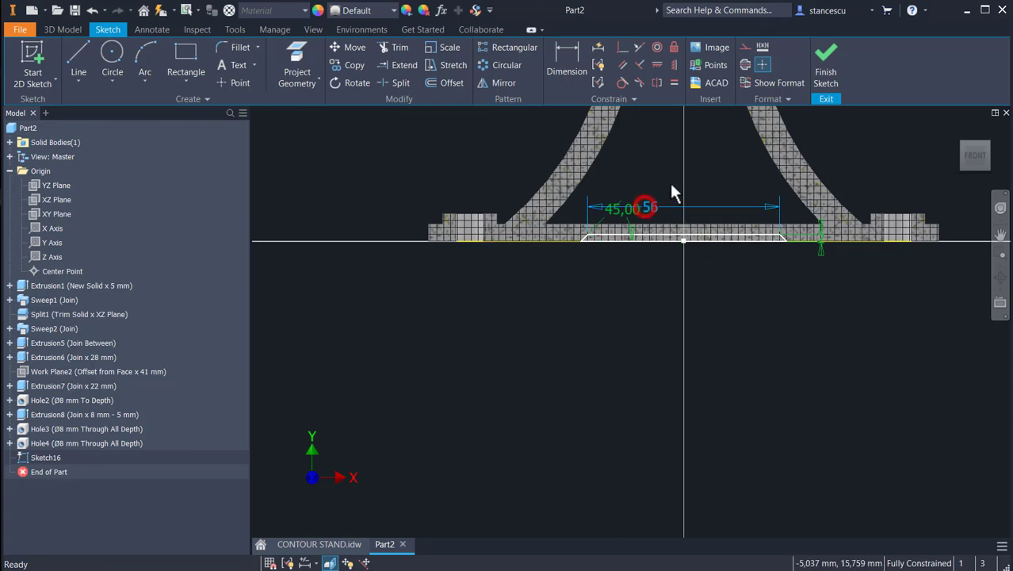
left_click_drag(653, 207, 662, 187)
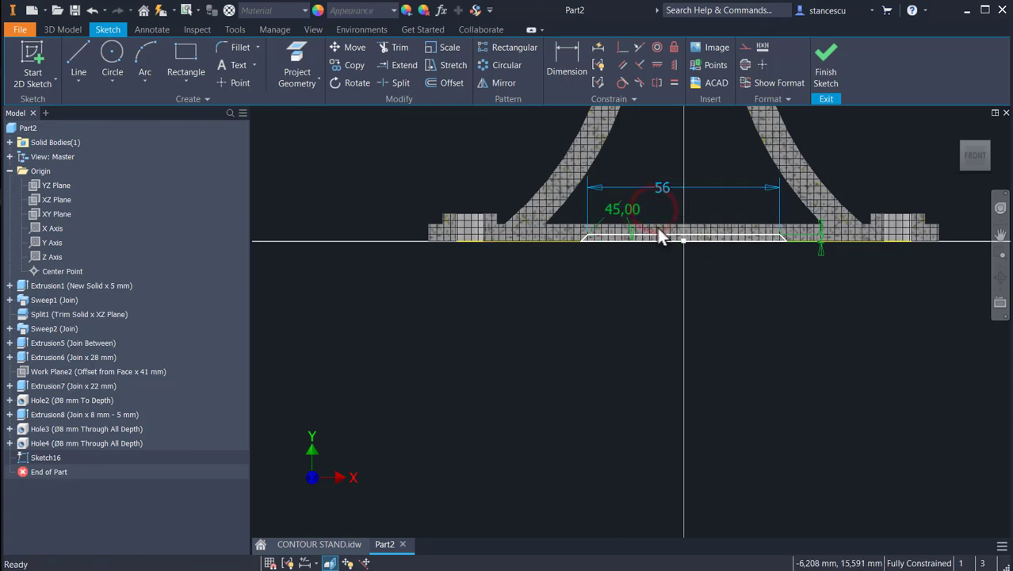
Extrude the trapezoid as a symmetric through-all cut across the base plate and inspect the recess from below.
middle_click_drag(766, 325, 730, 341, "shift")
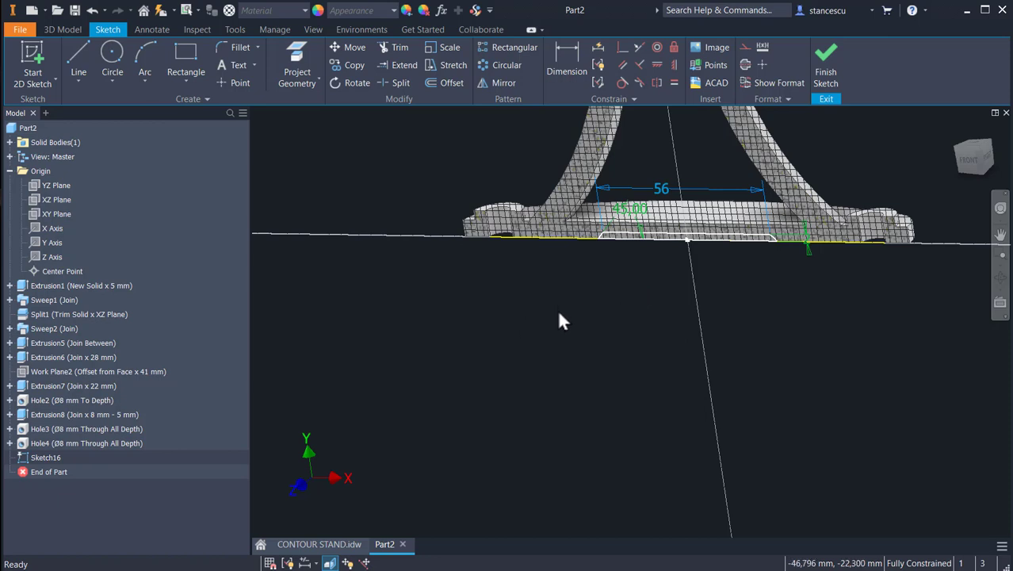
key("e")
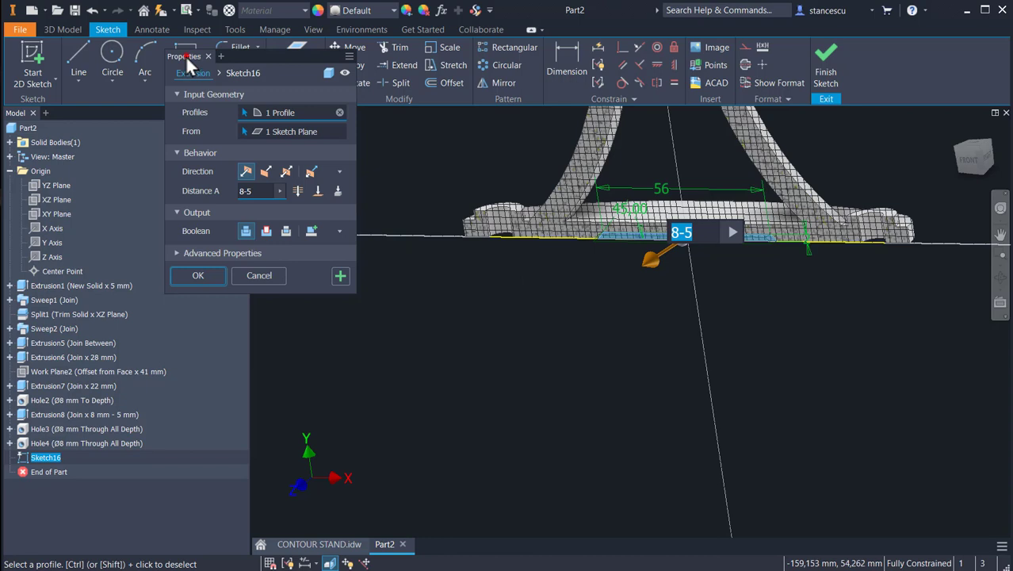
left_click_drag(185, 56, 170, 145)
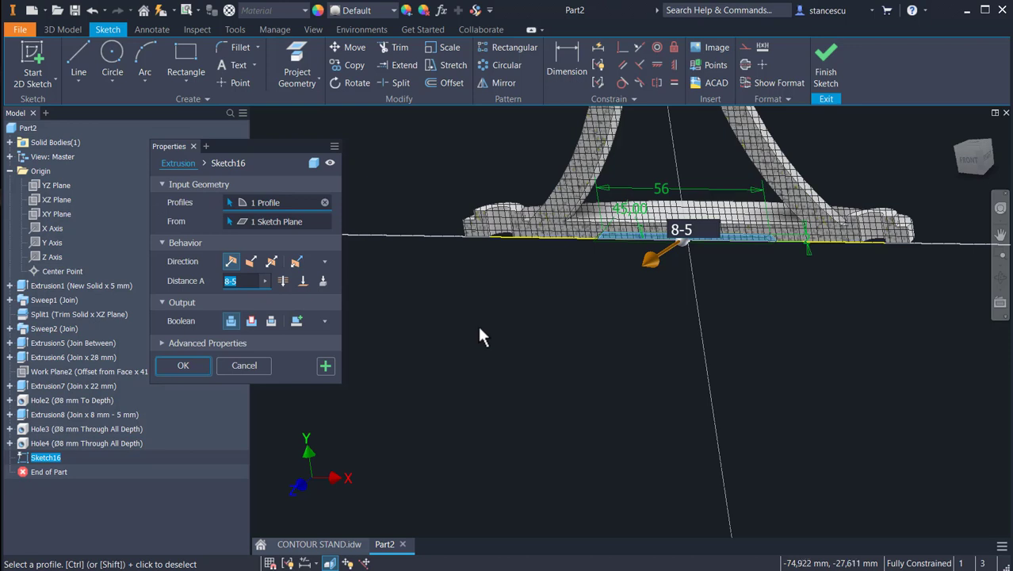
left_click(251, 321)
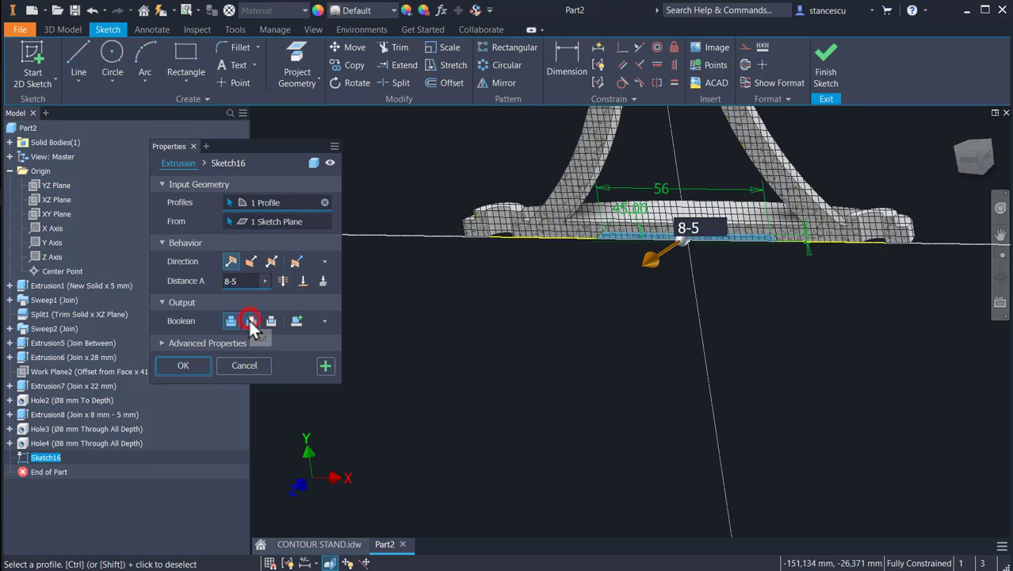
left_click(271, 263)
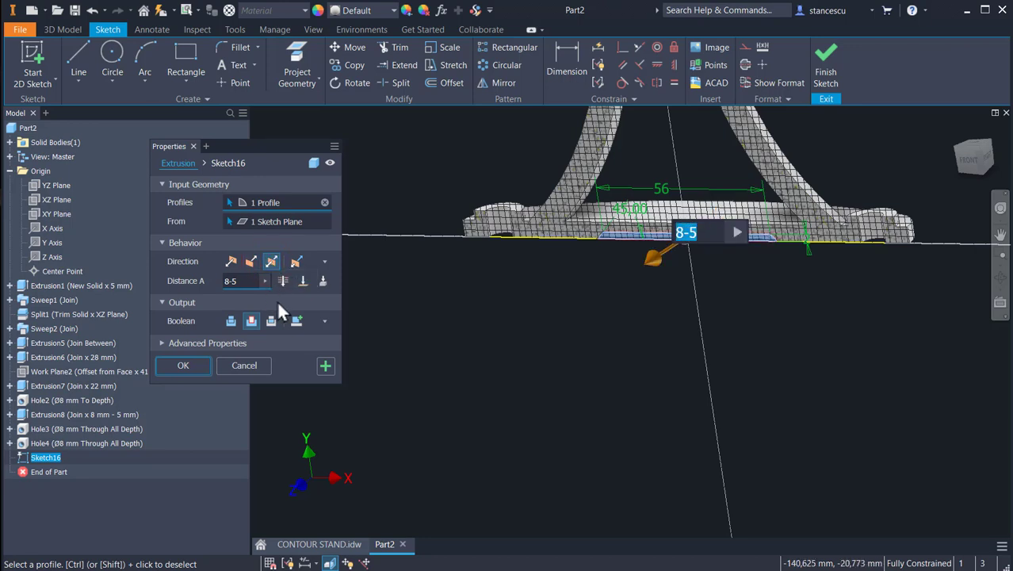
left_click(283, 282)
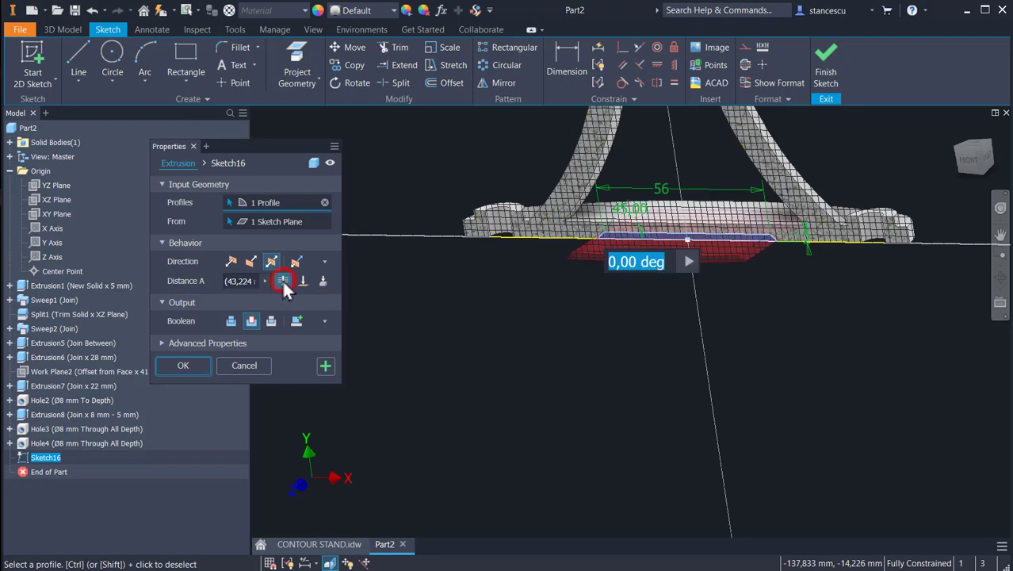
left_click(184, 367)
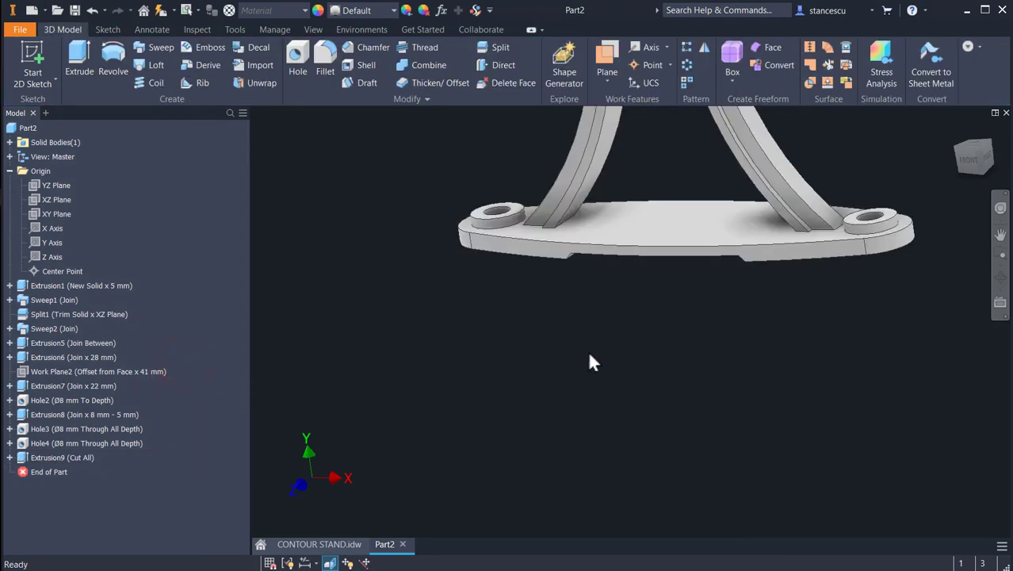
middle_click_drag(668, 317, 670, 317, "shift")
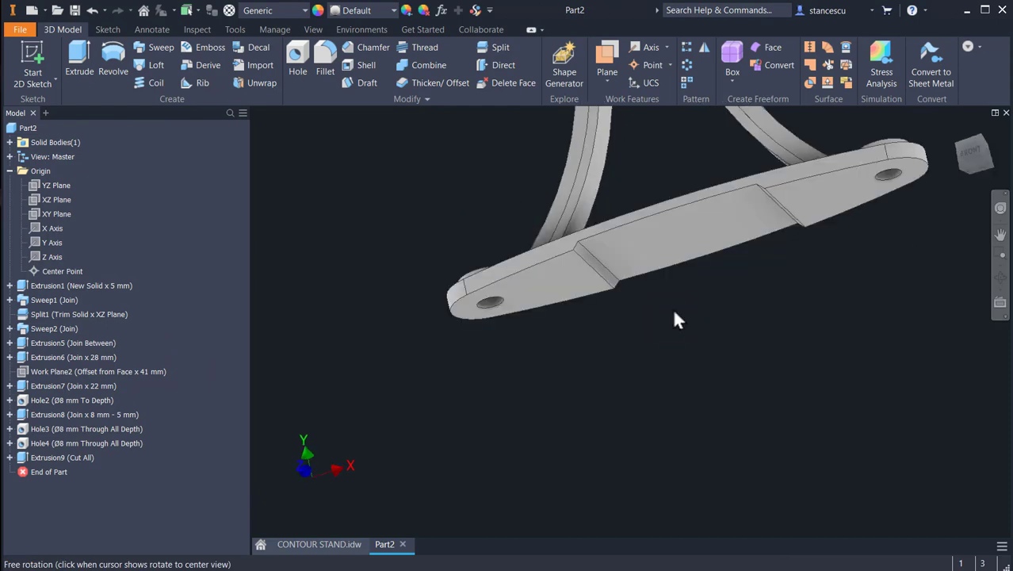
Return the model to its home view and assign the Steel, Cast material to the part.
scroll(718, 295, "up", 3)
scroll(719, 294, "down", 6)
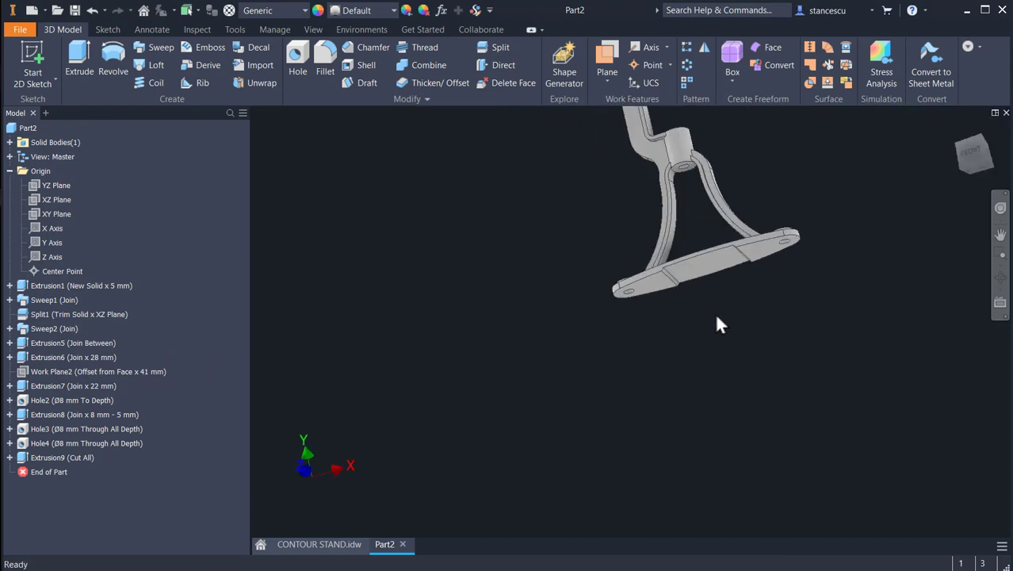
key("F6")
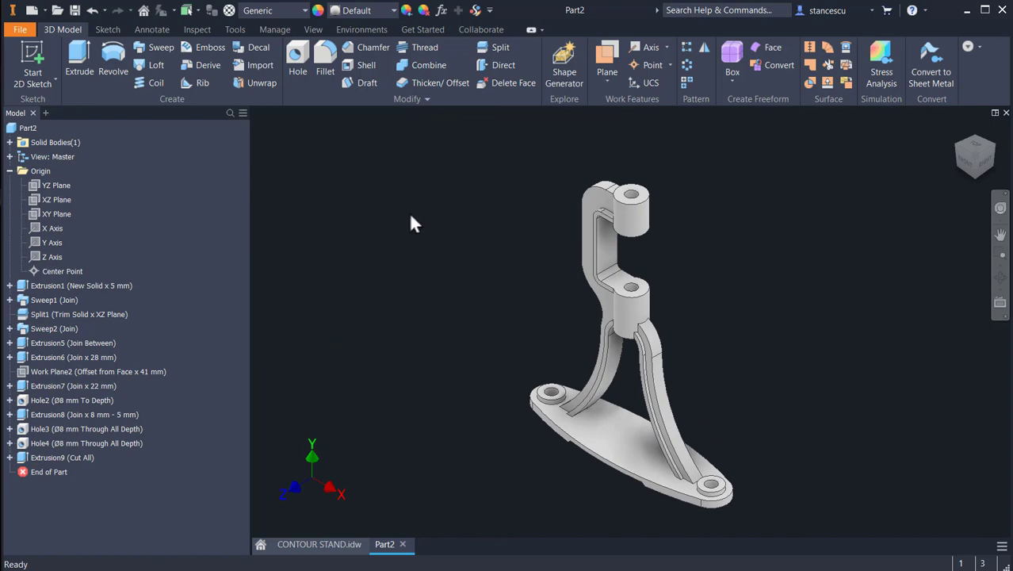
left_click(290, 12)
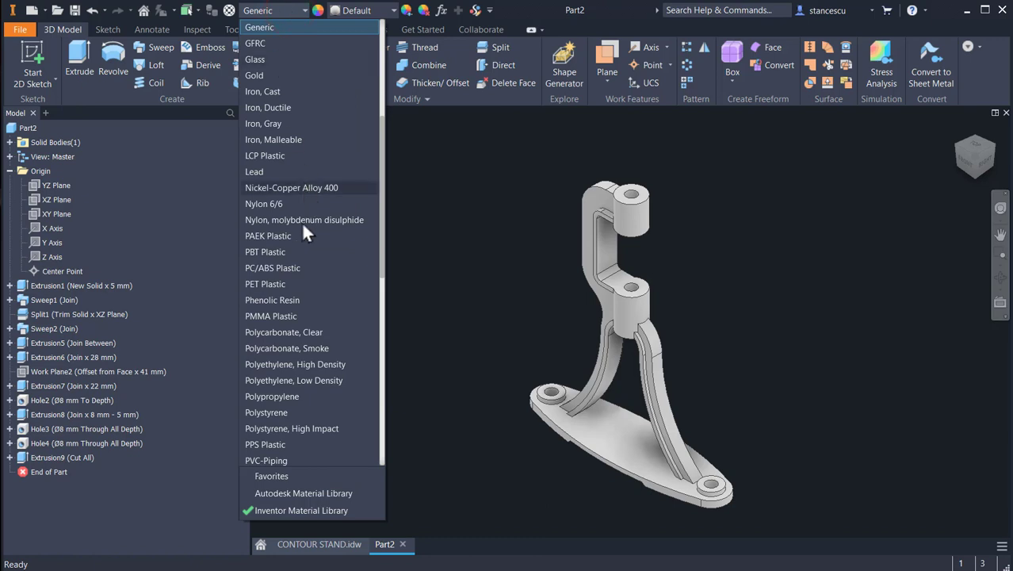
scroll(299, 234, "down", 7)
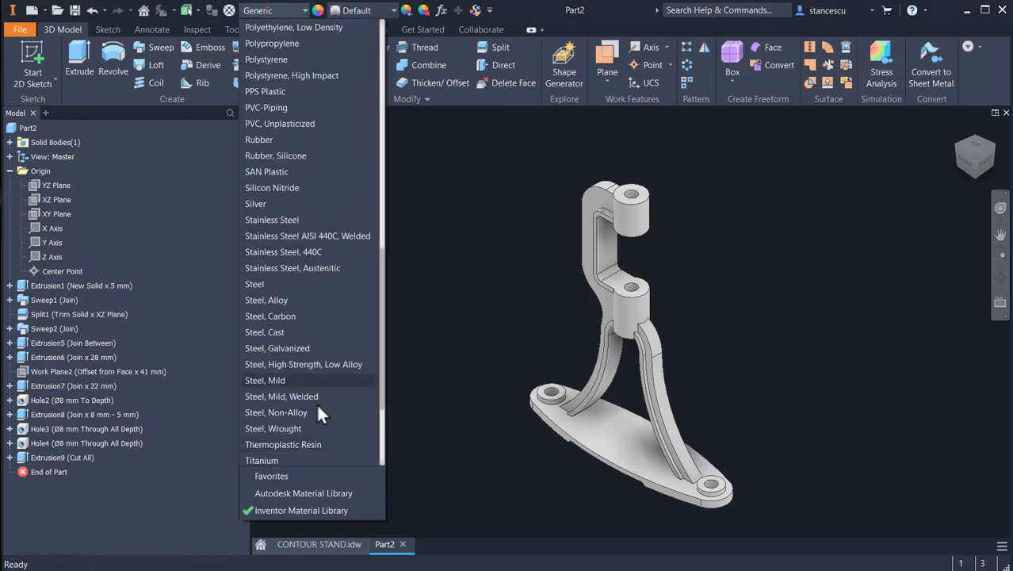
left_click(280, 331)
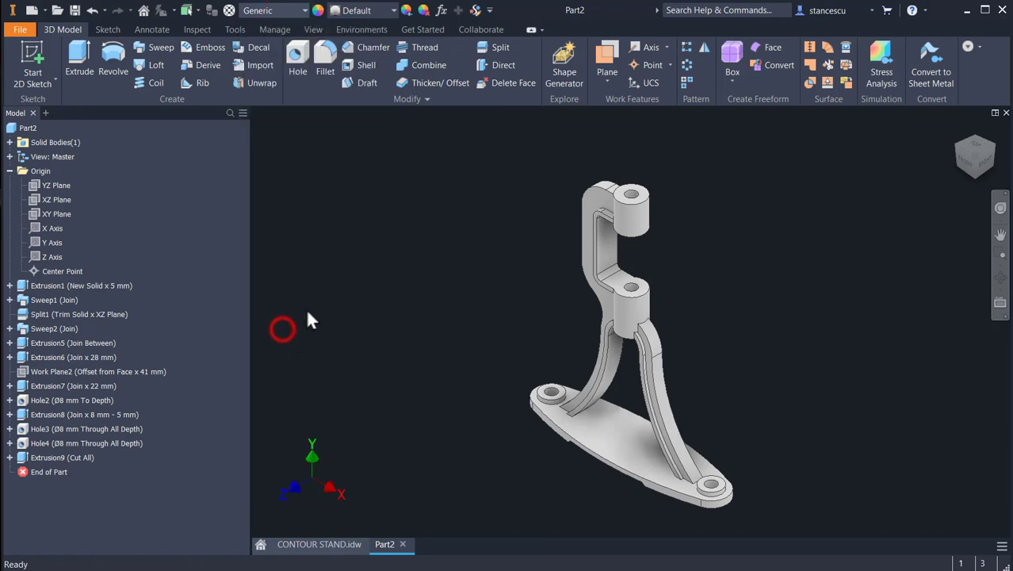
Set the whole part's appearance to Steel - Cast.
left_click(363, 11)
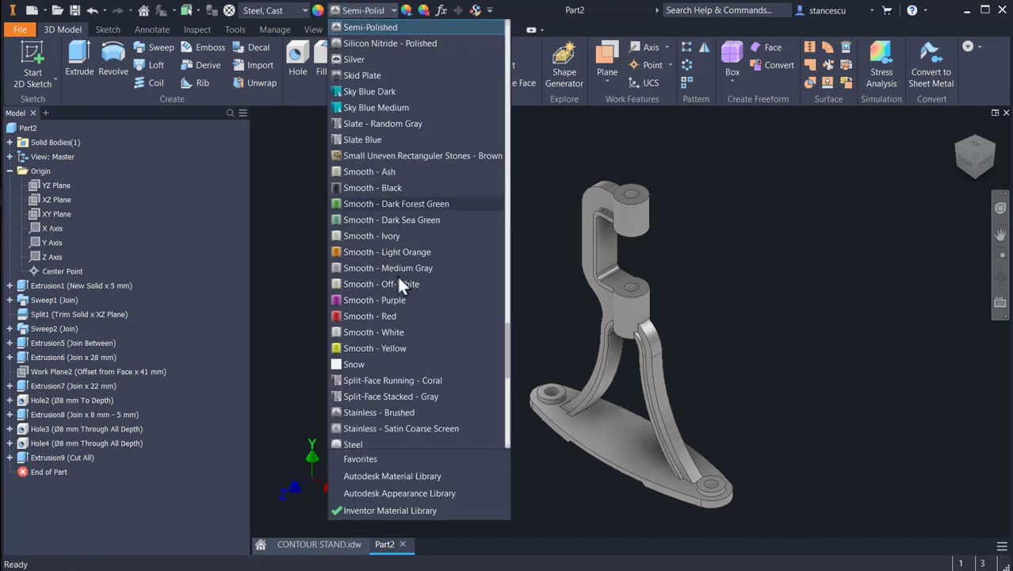
scroll(397, 274, "down", 1)
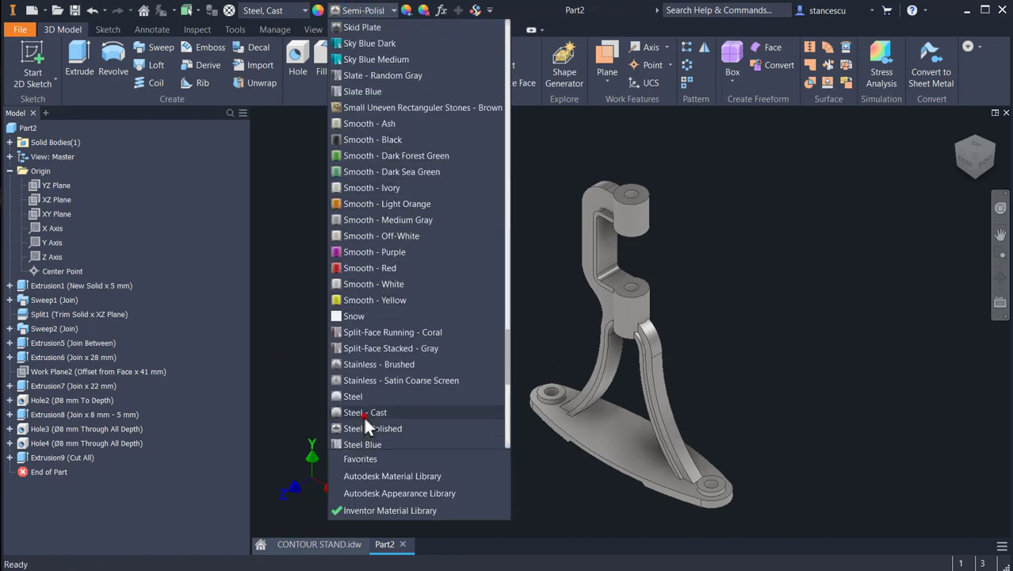
left_click(363, 414)
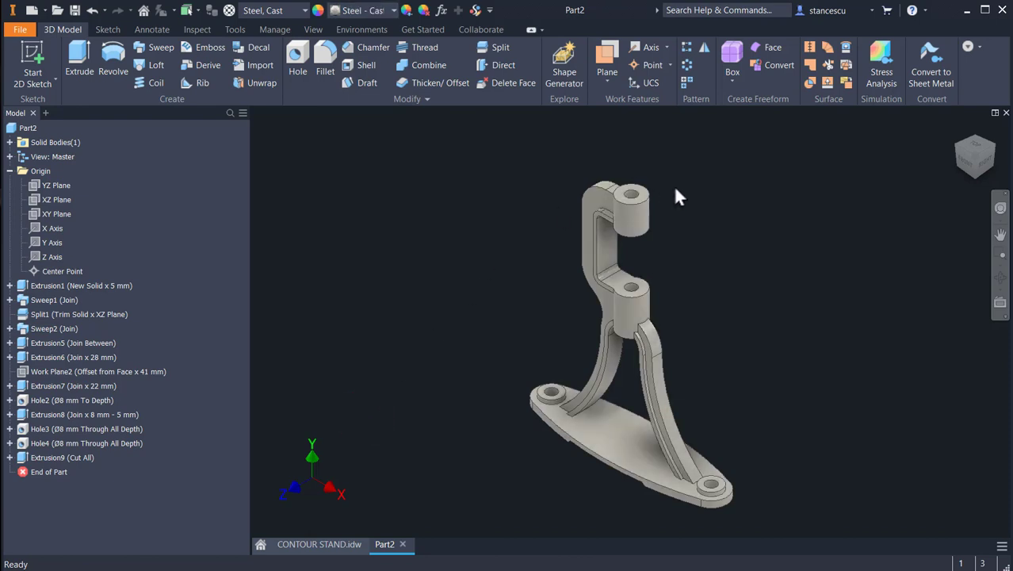
Apply a machined-looking appearance to both boss bores and their upper faces, the upper boss's underside and the base plate's two raised underside faces.
scroll(674, 186, "up", 3)
left_click(618, 213)
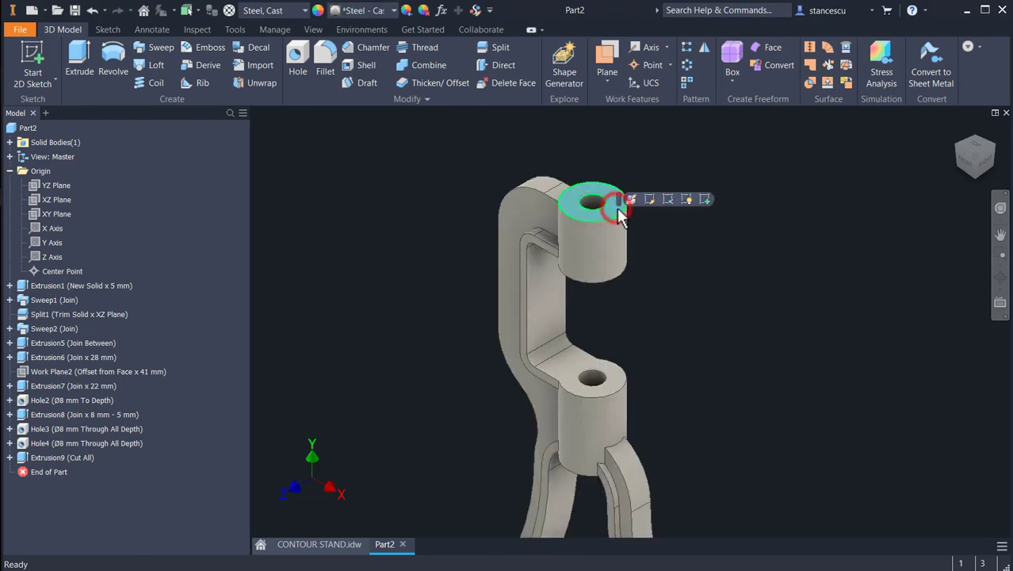
left_click(590, 200, "ctrl")
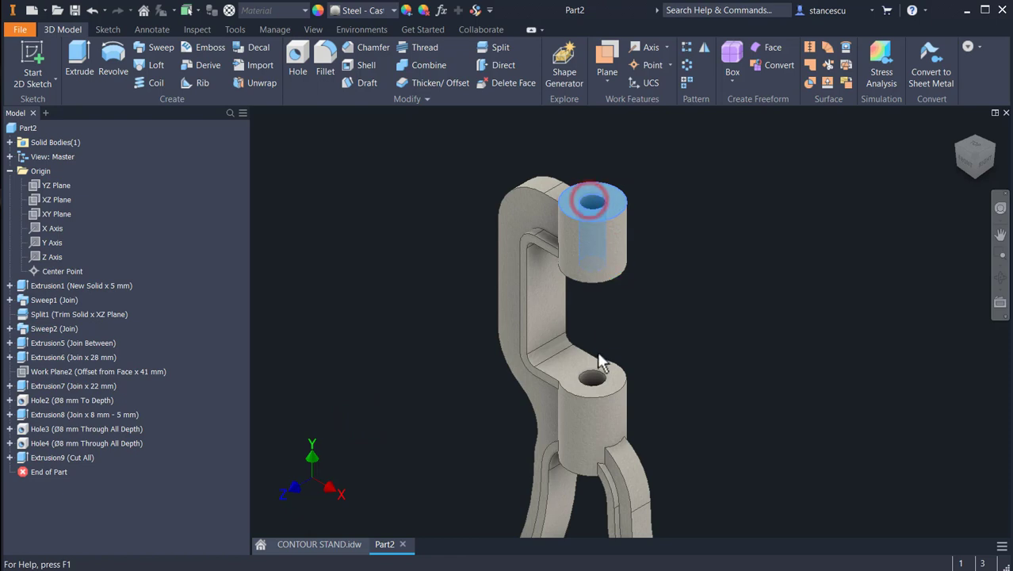
left_click(612, 386, "ctrl")
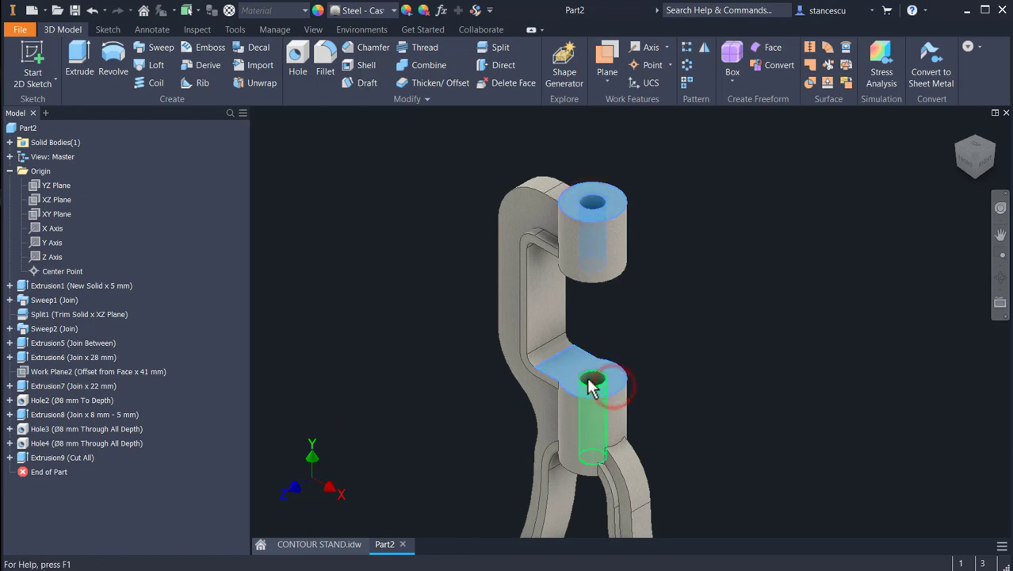
left_click(593, 387, "ctrl")
left_click_drag(697, 316, 706, 276)
middle_click_drag(706, 276, 706, 276, "shift")
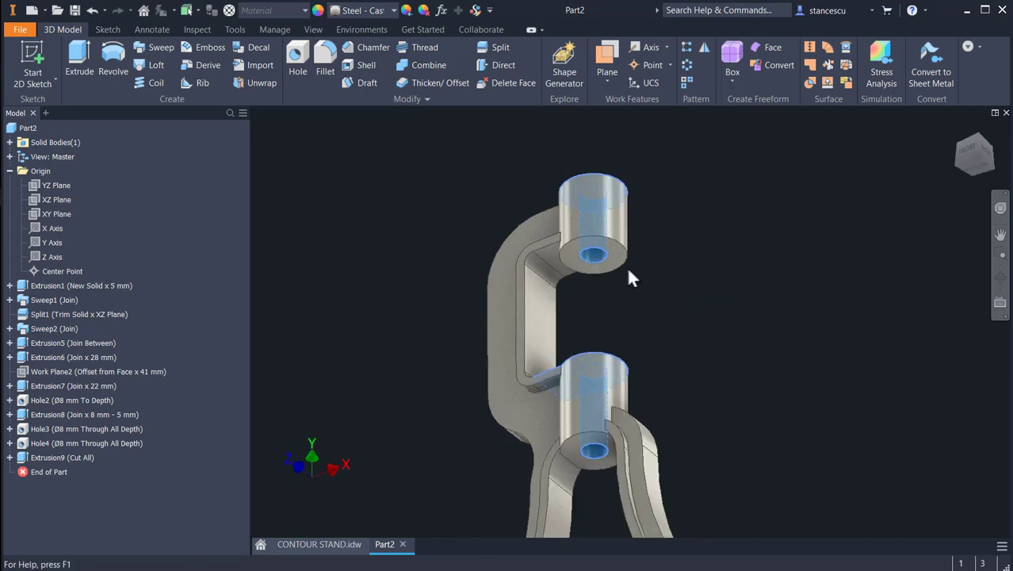
left_click(617, 255, "ctrl")
middle_click_drag(702, 362, 724, 198, "shift")
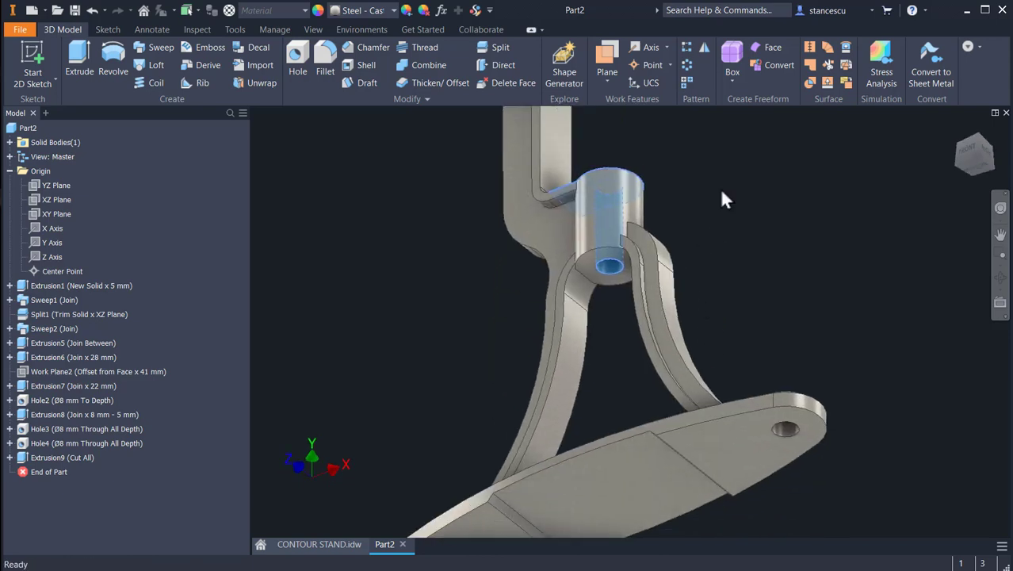
left_click(743, 433, "ctrl")
left_click(476, 524, "ctrl")
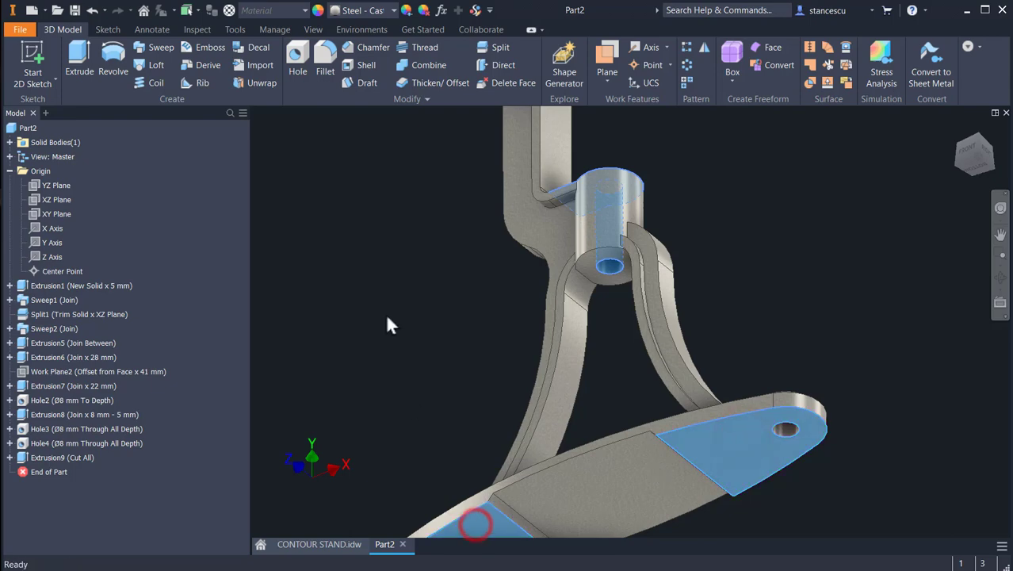
left_click(376, 11)
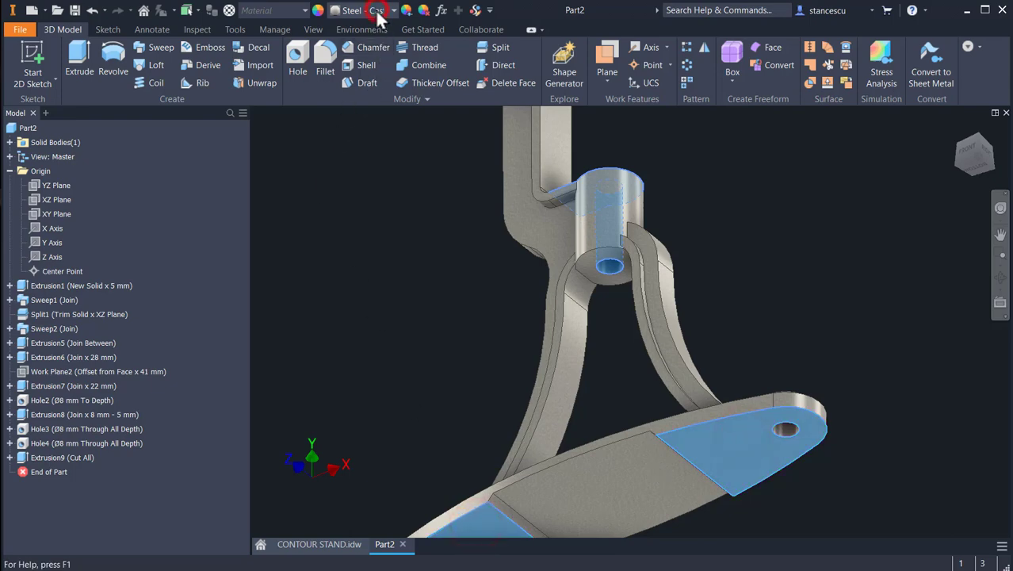
left_click(370, 40)
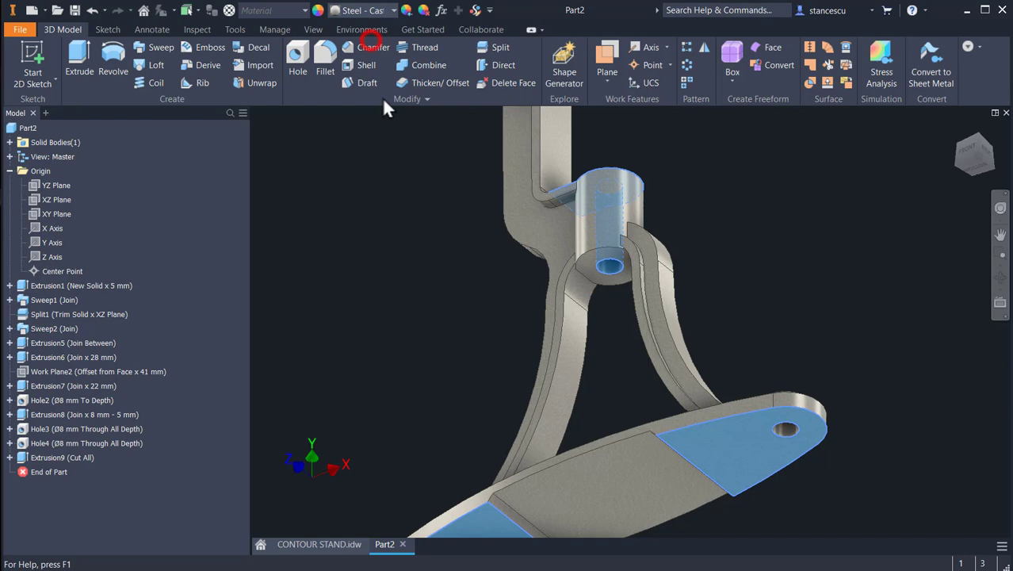
left_click(395, 250)
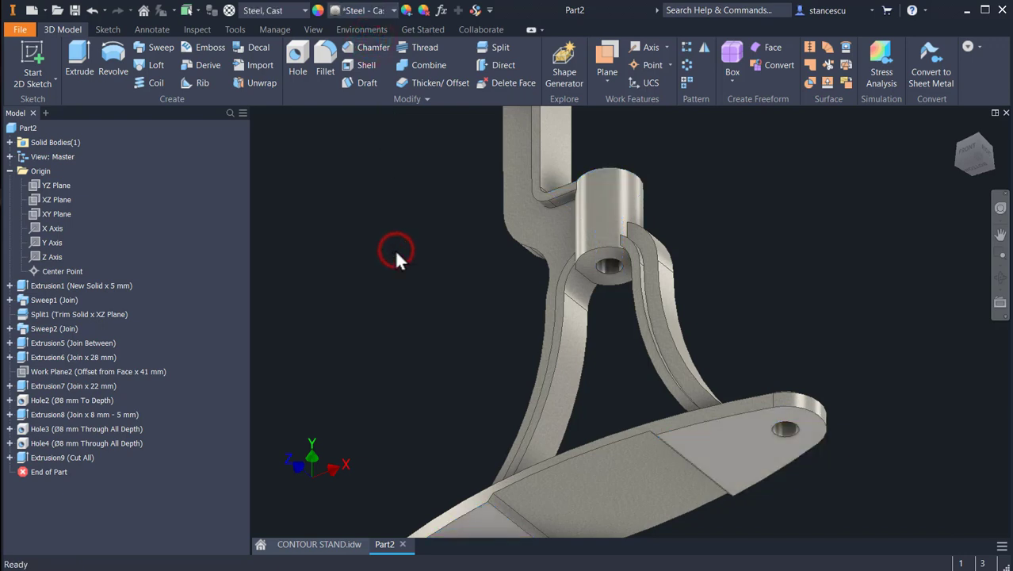
Calculate the part's physical properties and examine its mass, area and volume in the iProperties.
key("F6")
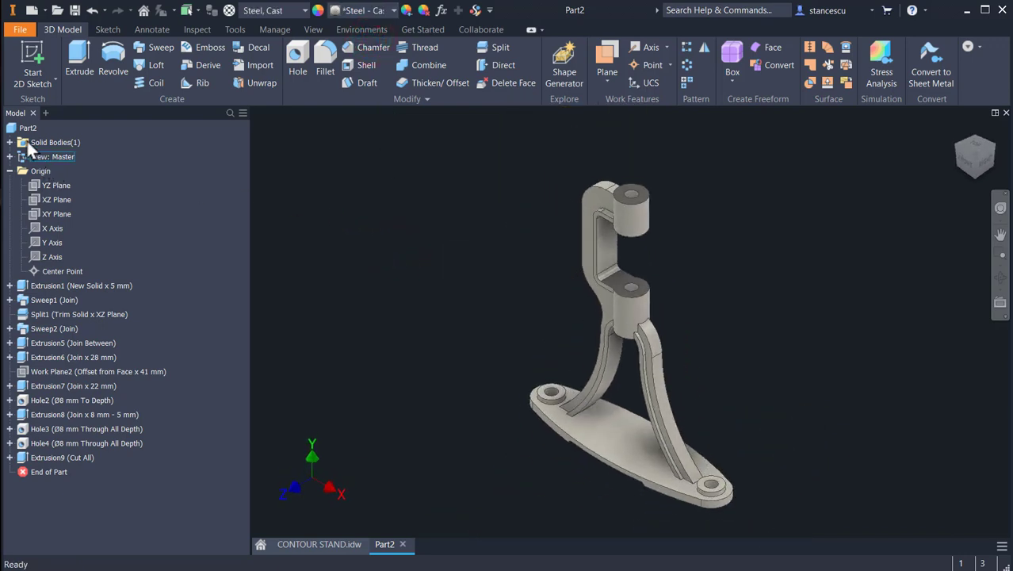
right_click(13, 127)
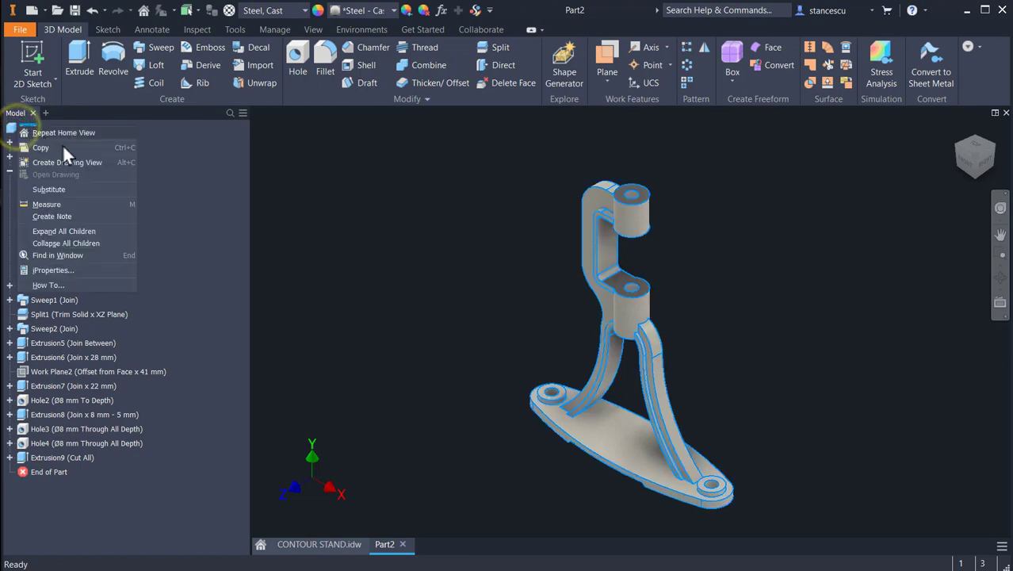
left_click(69, 271)
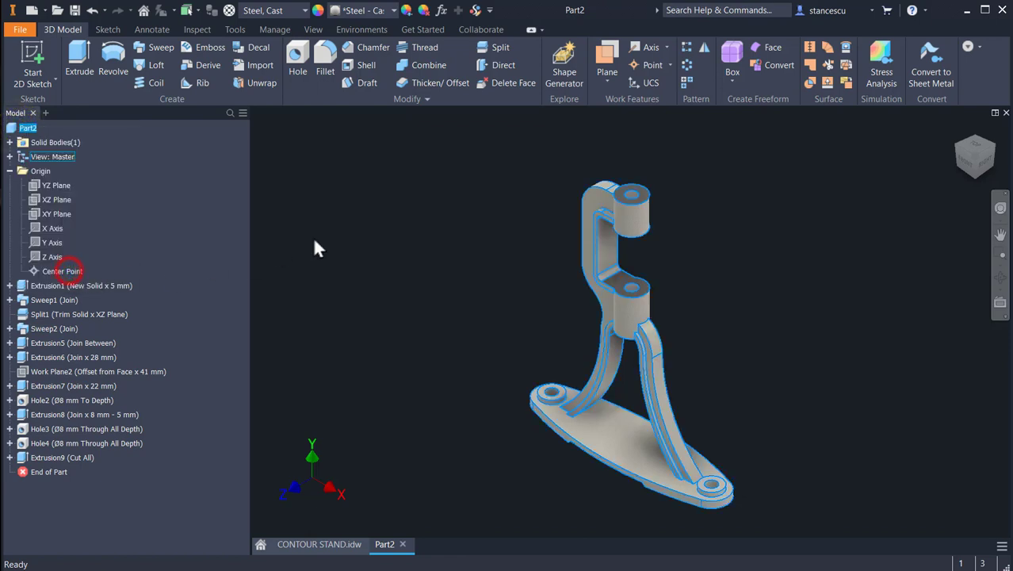
left_click(548, 94)
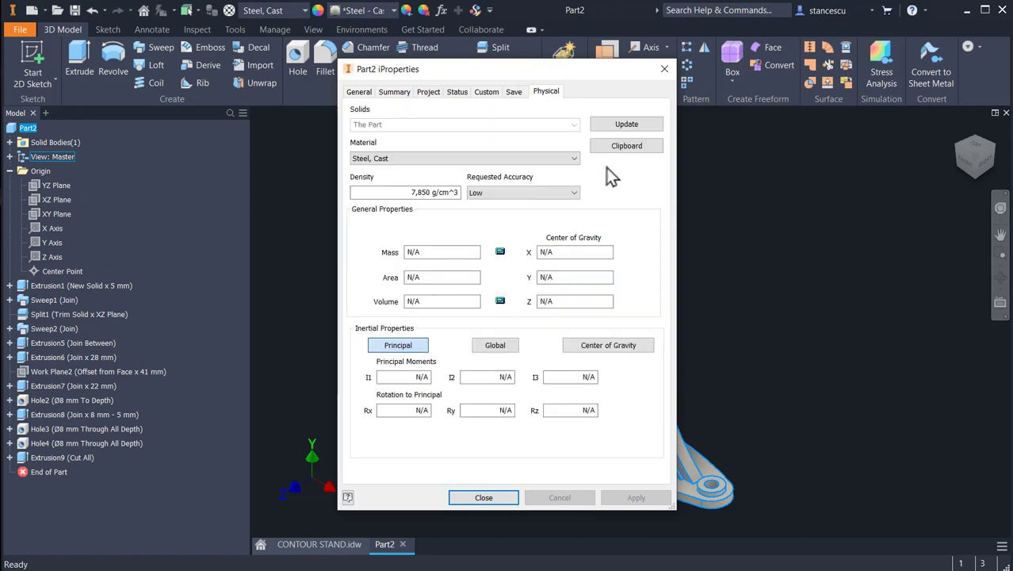
left_click(626, 124)
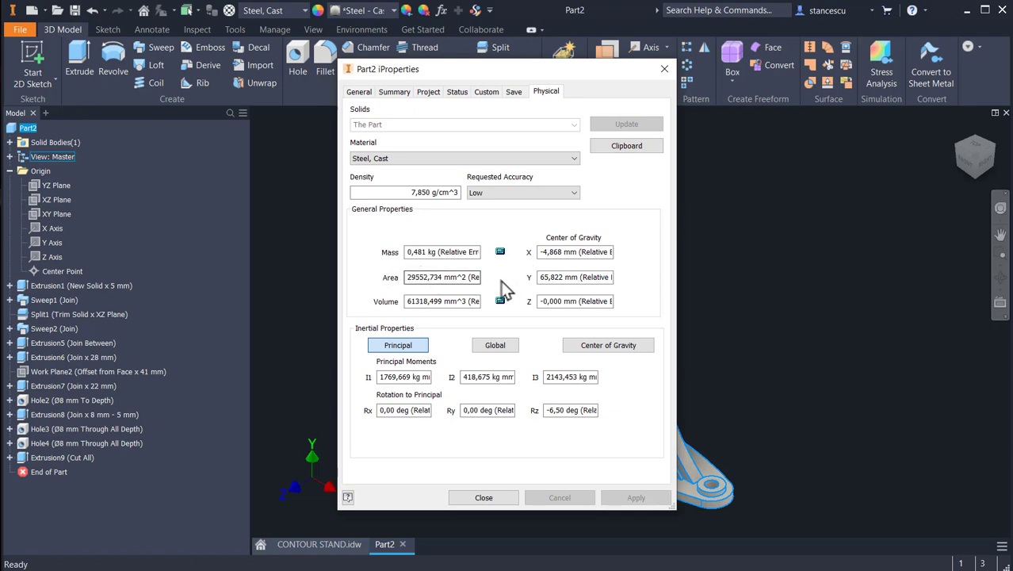
left_click(491, 497)
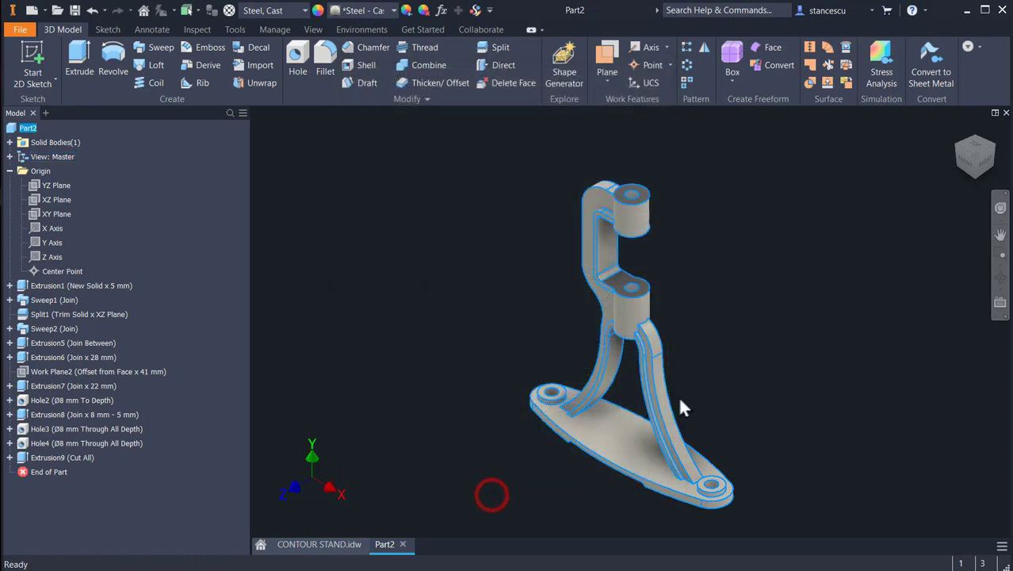
left_click(795, 284)
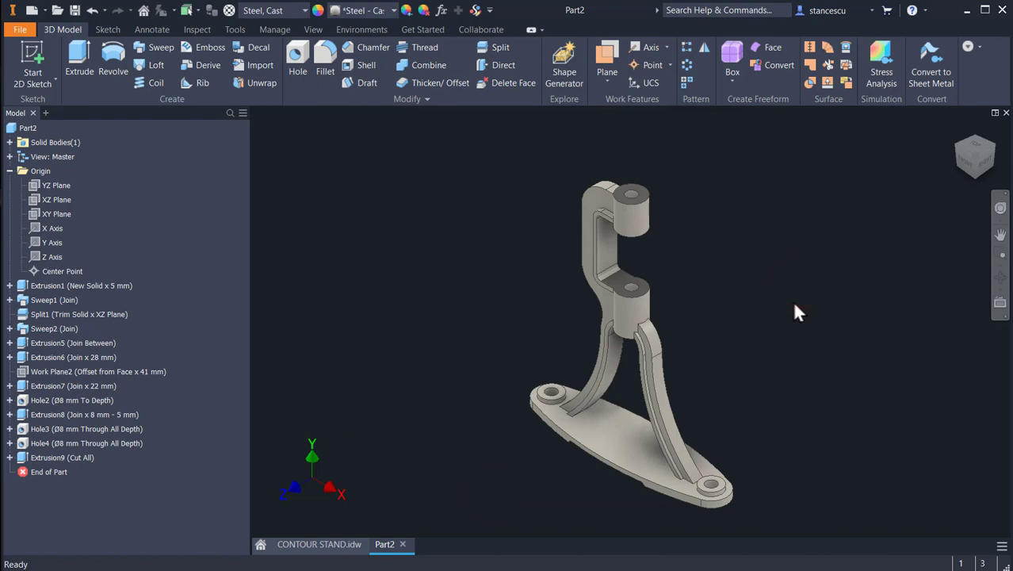